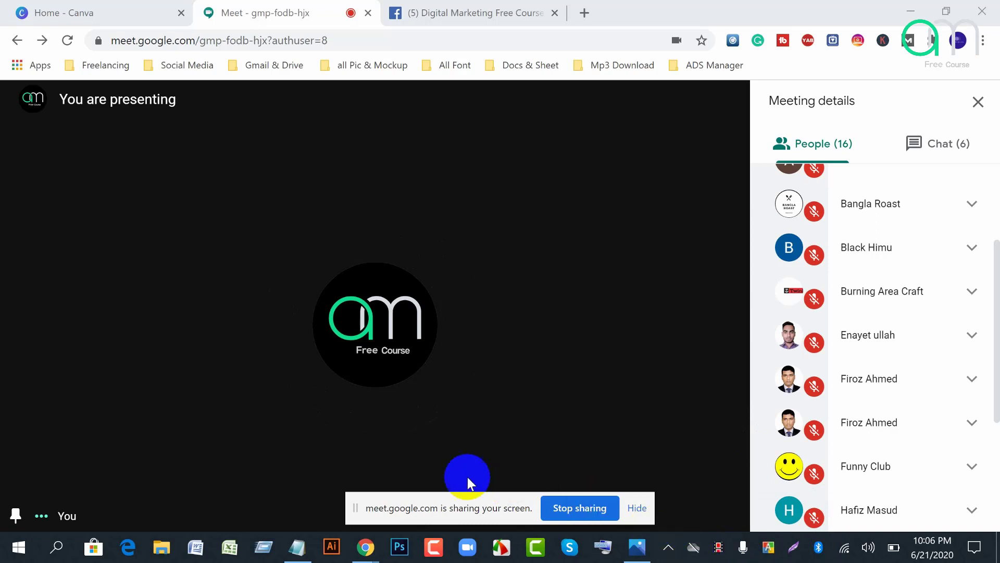
# Step: Type '1080x1080 facebook+Instagram' on the first line of the blank Notepad note, fixing the typos
pyautogui.click(298, 552)
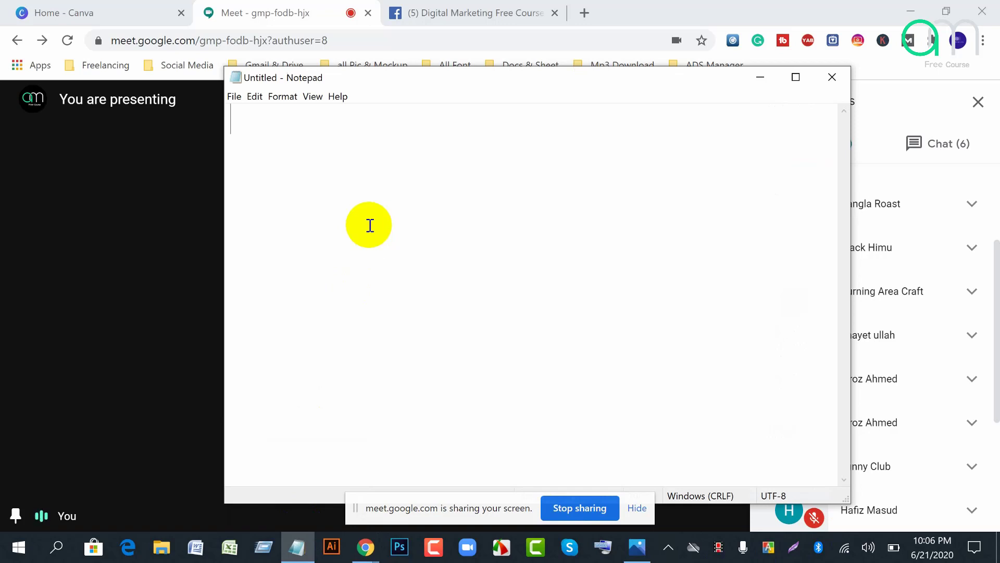
pyautogui.write('10809')
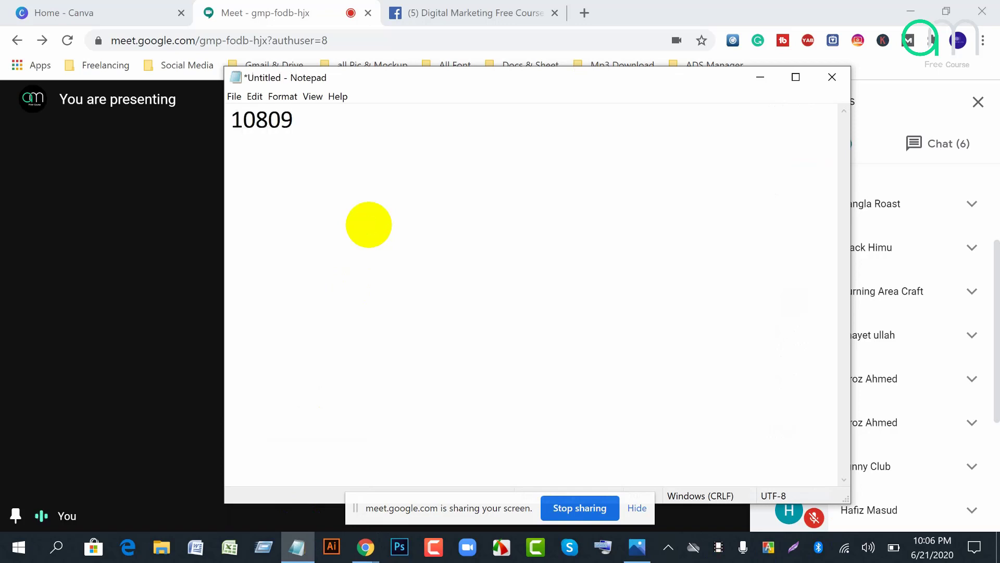
pyautogui.press('BackSpace')
pyautogui.write('x1080')
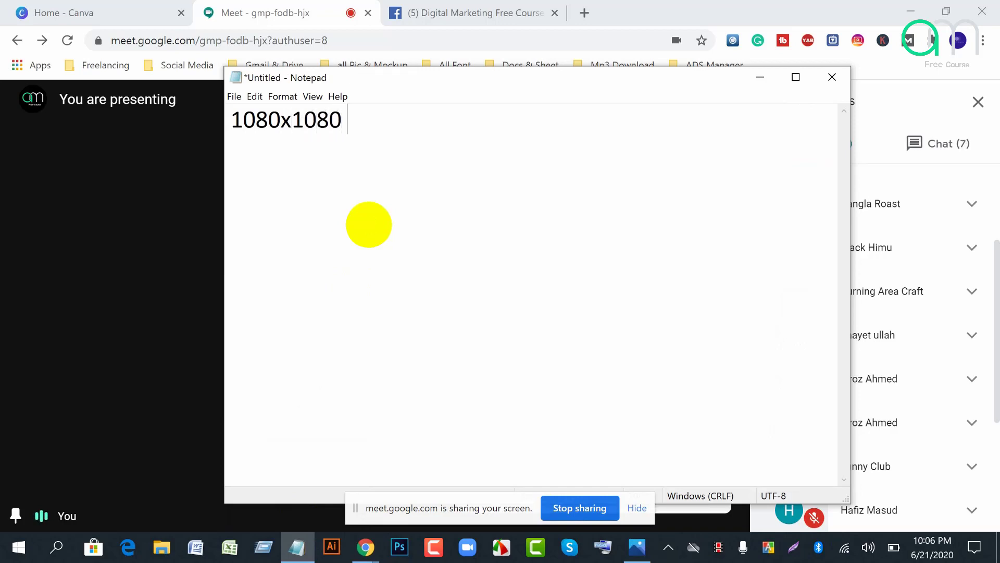
pyautogui.write(' f')
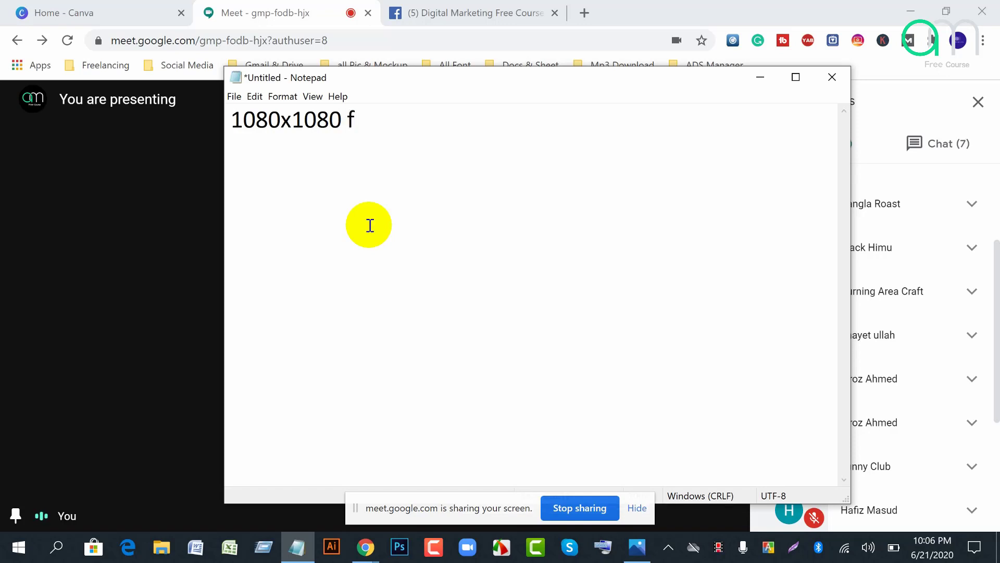
pyautogui.write('acebook')
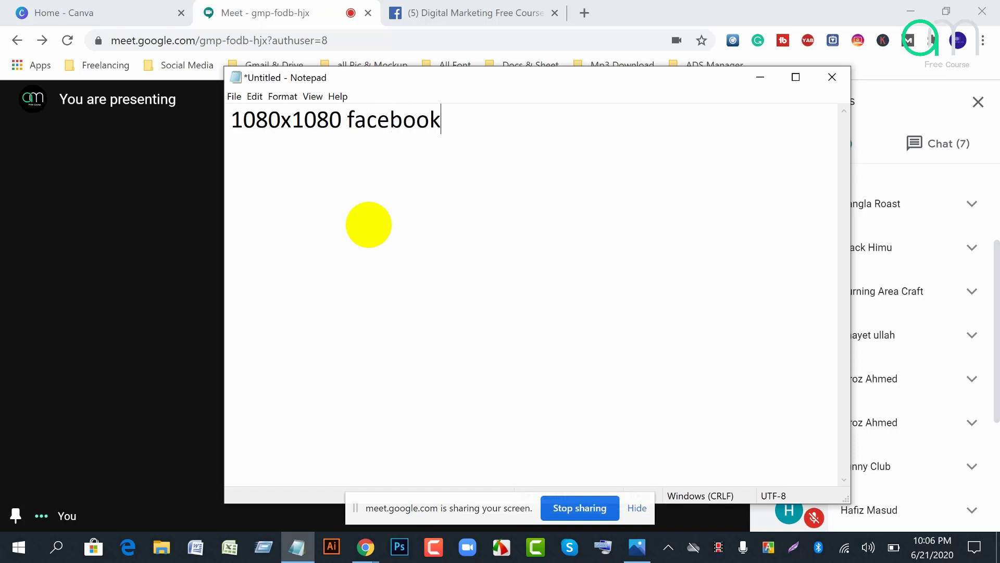
pyautogui.write('=')
pyautogui.press('BackSpace')
pyautogui.write('+Instagram')
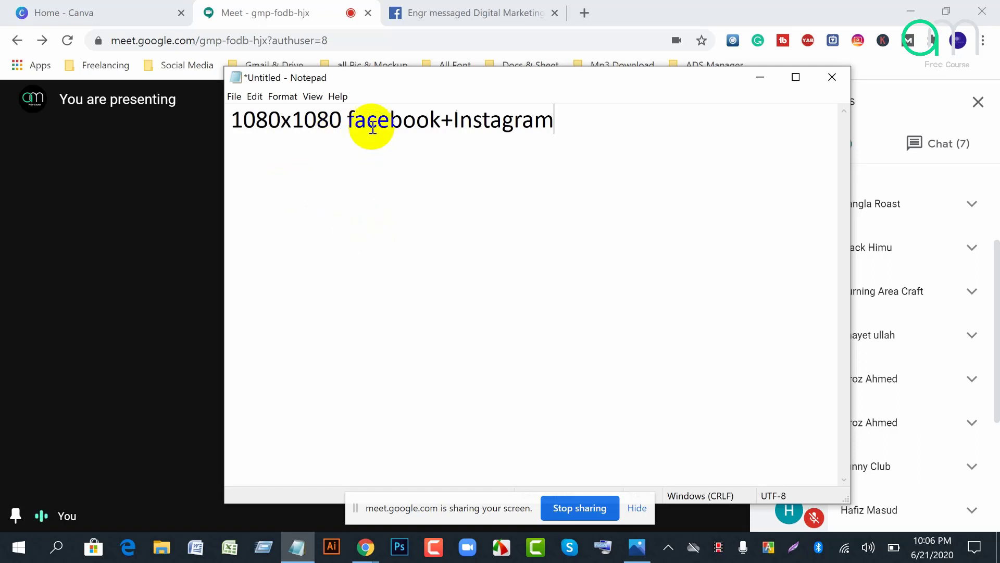
# Step: Glance at the Meet page, then return to Notepad and start a new line after the first size
pyautogui.click(348, 119)
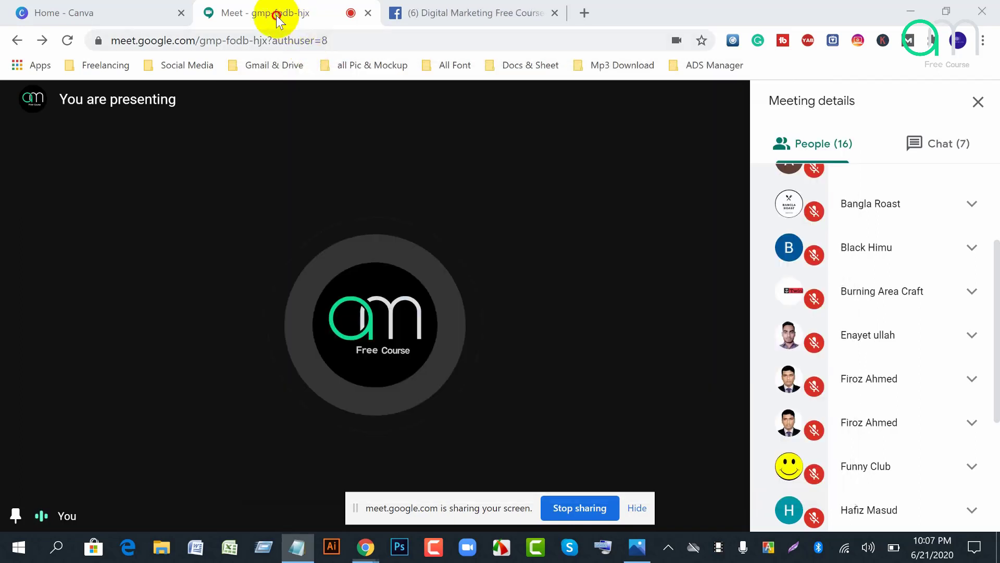
pyautogui.click(275, 18)
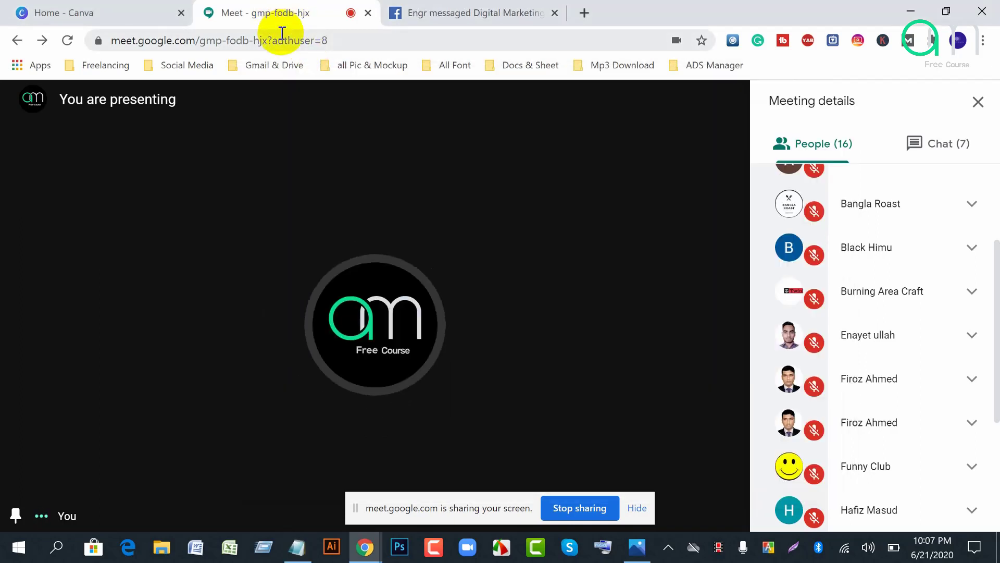
pyautogui.click(297, 547)
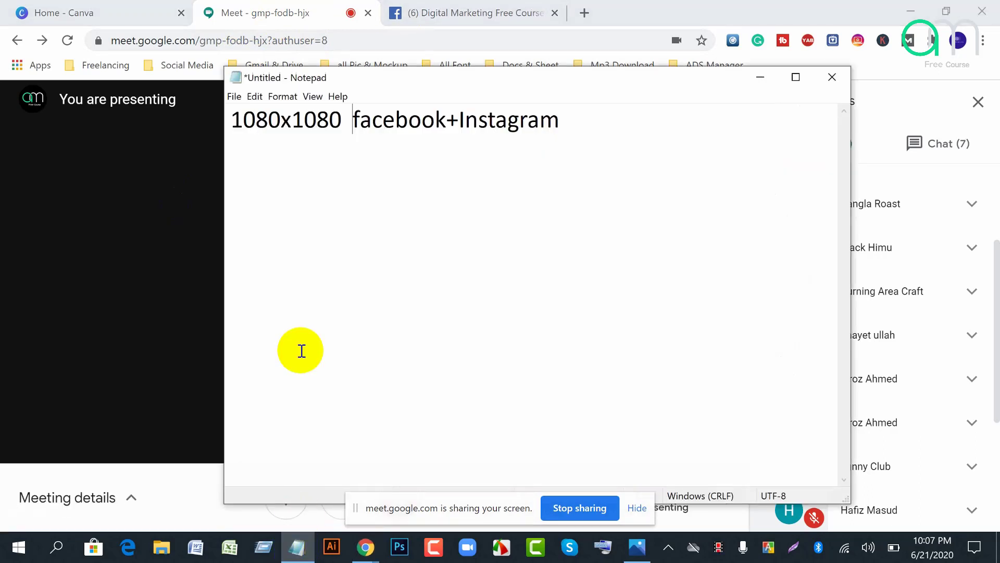
pyautogui.click(593, 129)
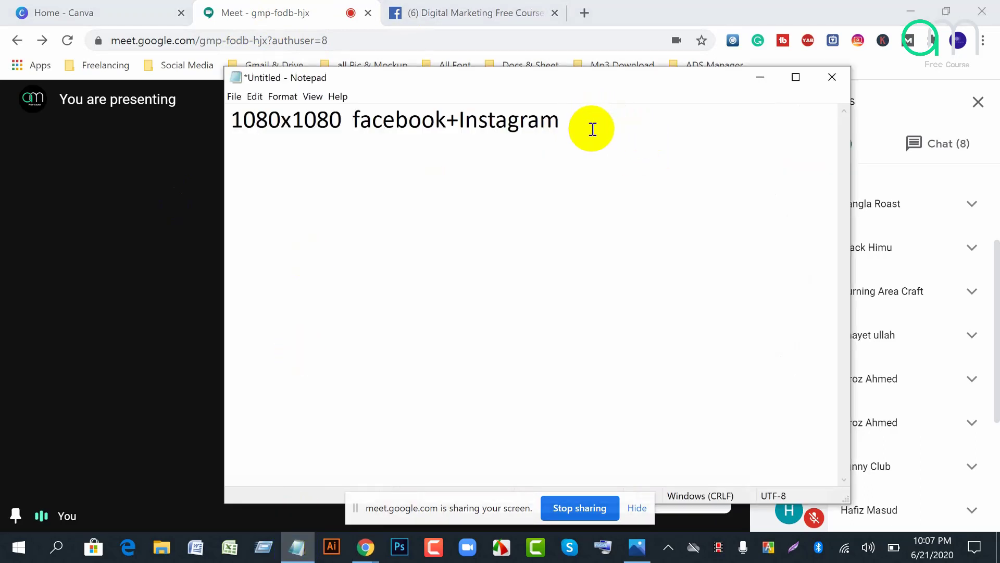
pyautogui.press('Return')
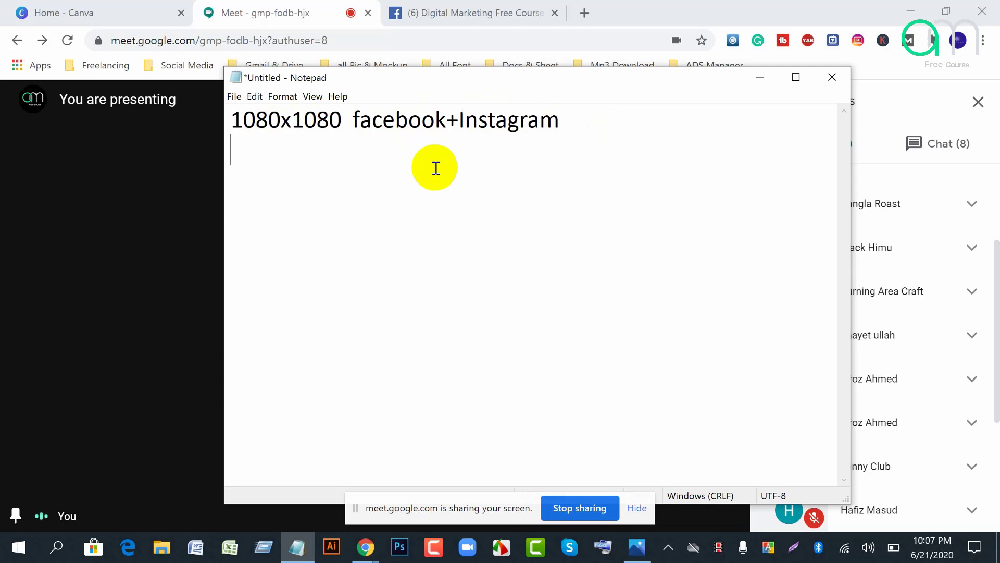
# Step: Add the lines '1080x788 facebook' and '940x788 facebook' to the note
pyautogui.write('1080')
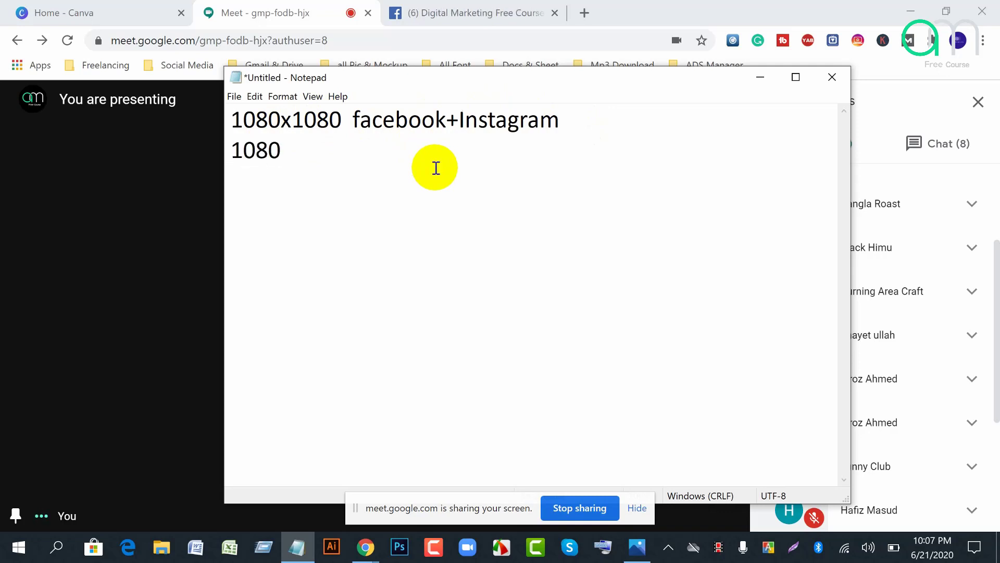
pyautogui.write('x788')
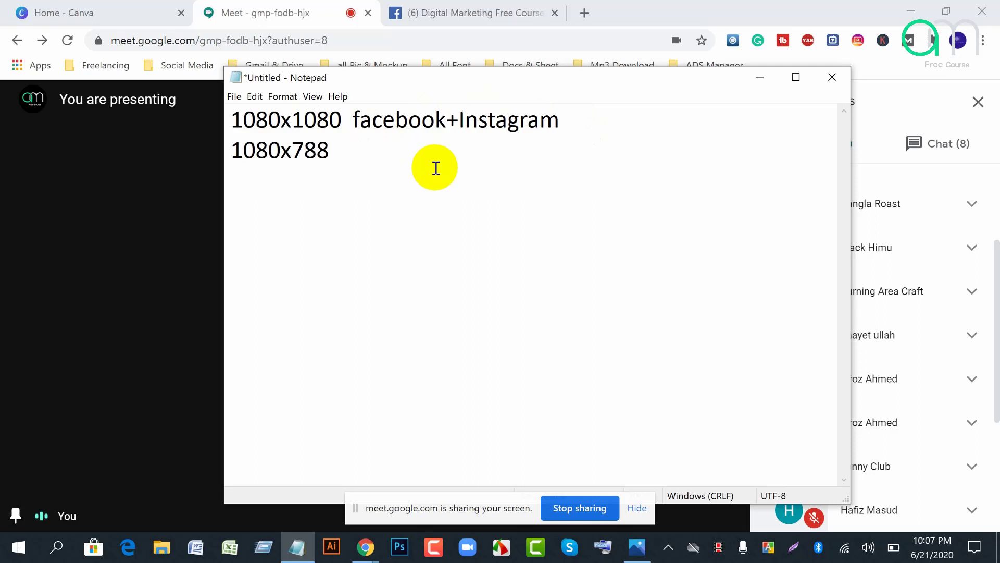
pyautogui.write(' faceboo')
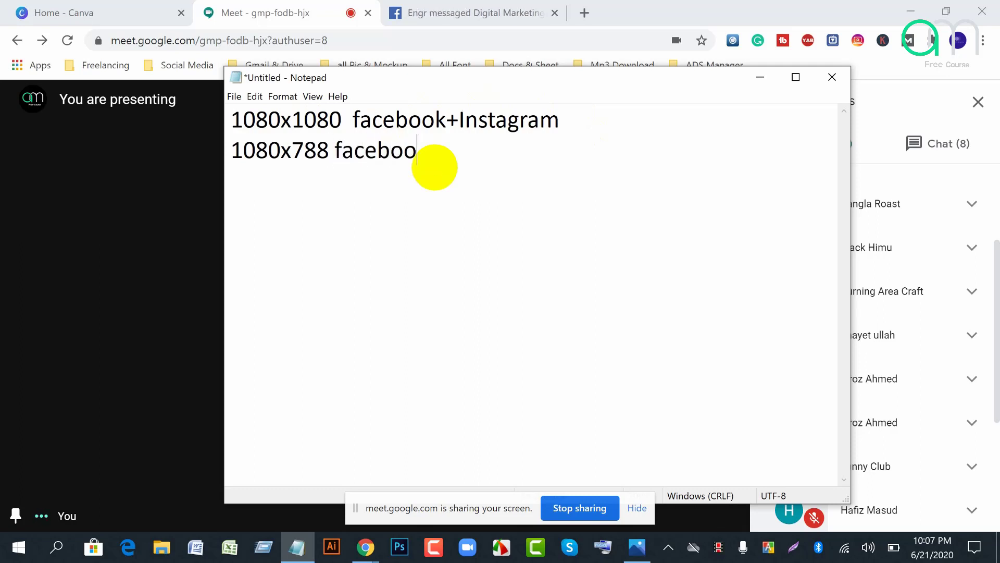
pyautogui.write('k')
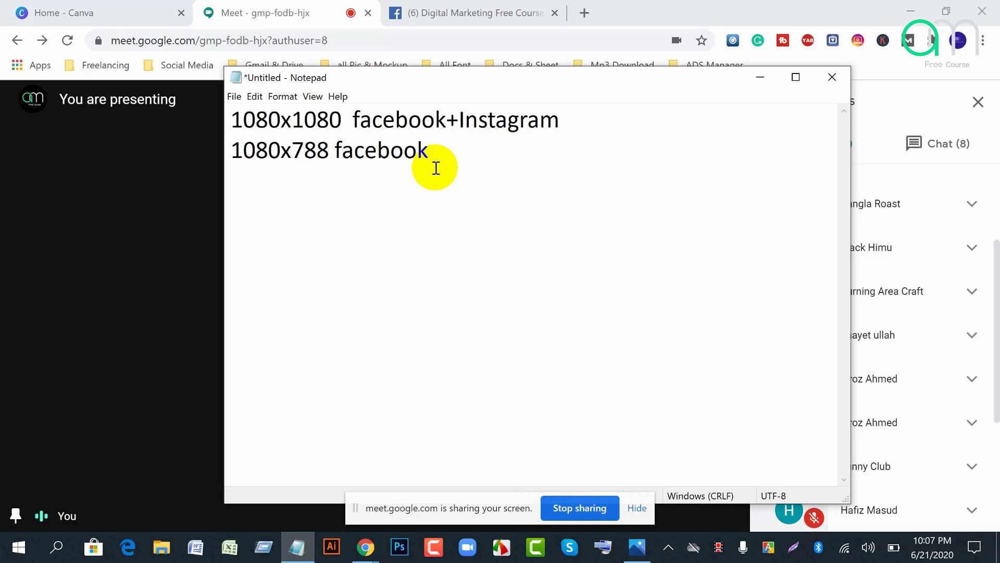
pyautogui.press('Return')
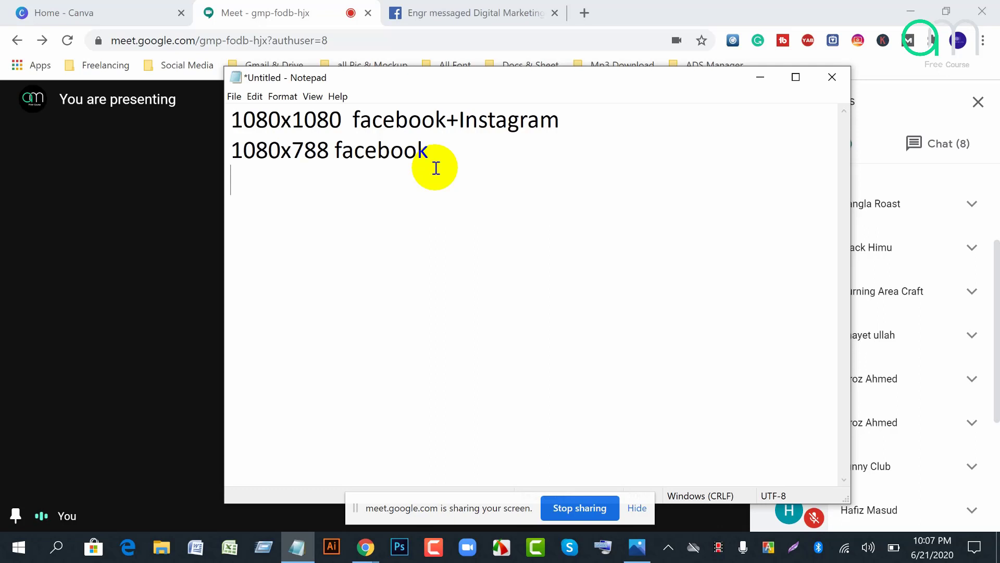
pyautogui.write('94')
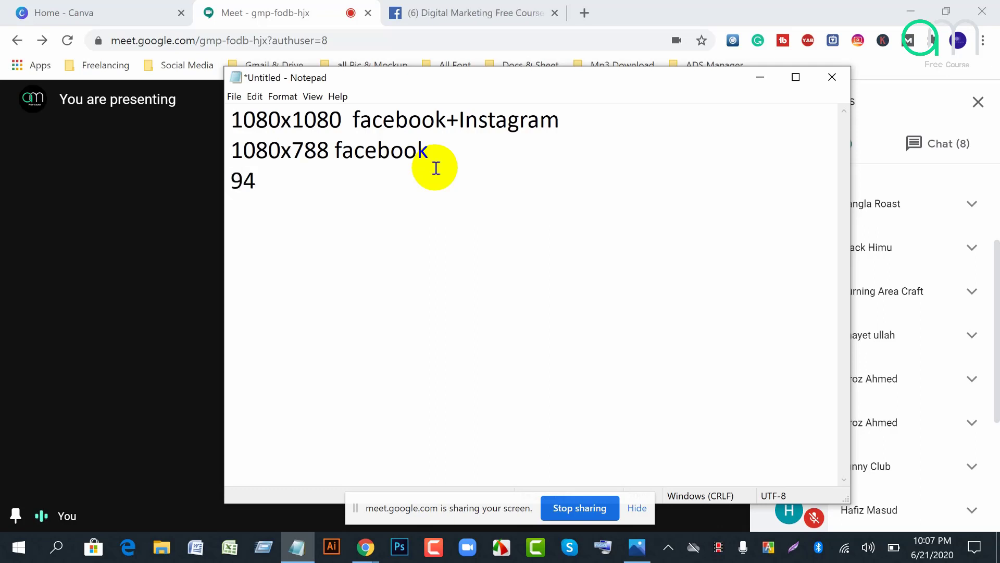
pyautogui.write('0x')
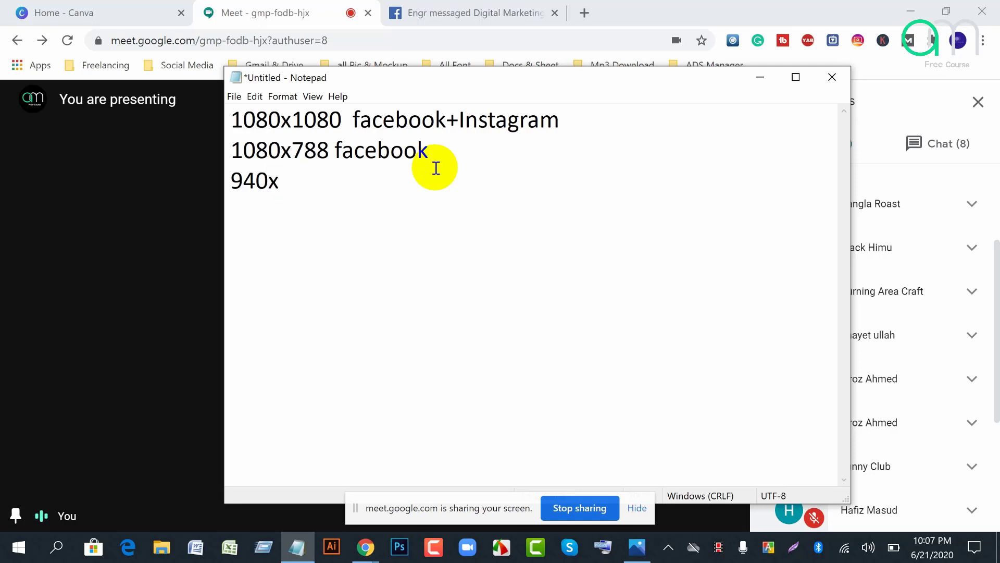
pyautogui.write('788')
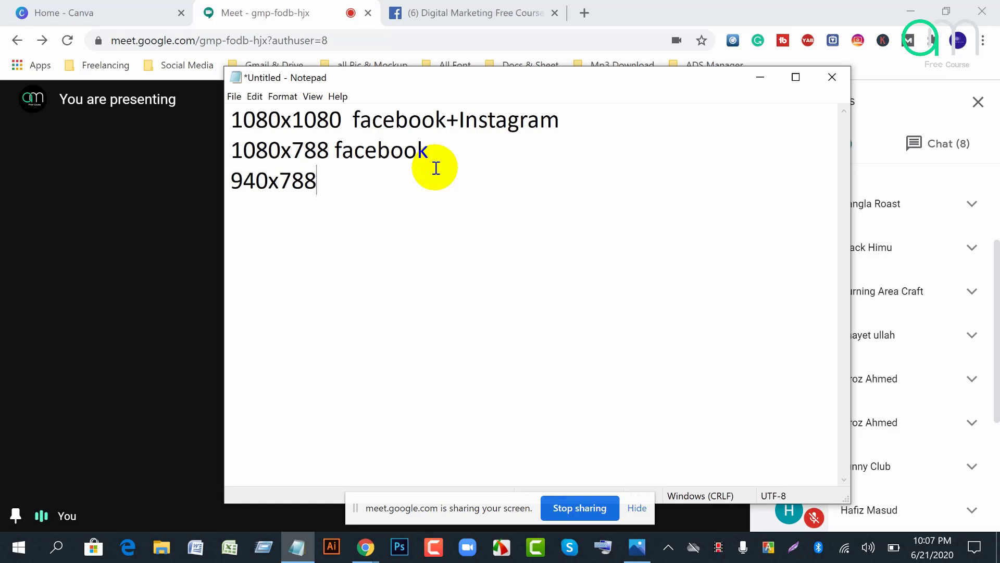
pyautogui.click(280, 19)
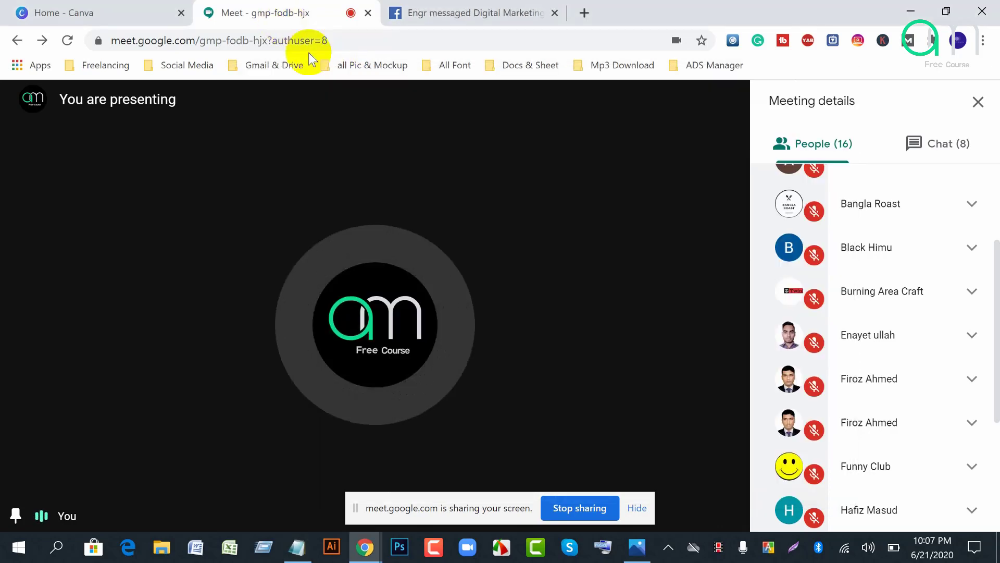
pyautogui.click(297, 546)
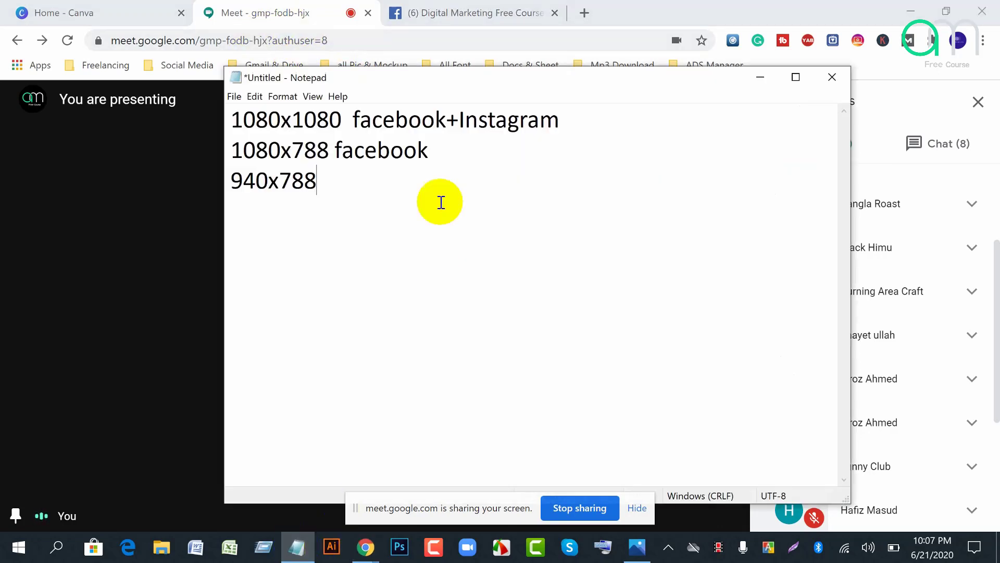
pyautogui.write('facebook')
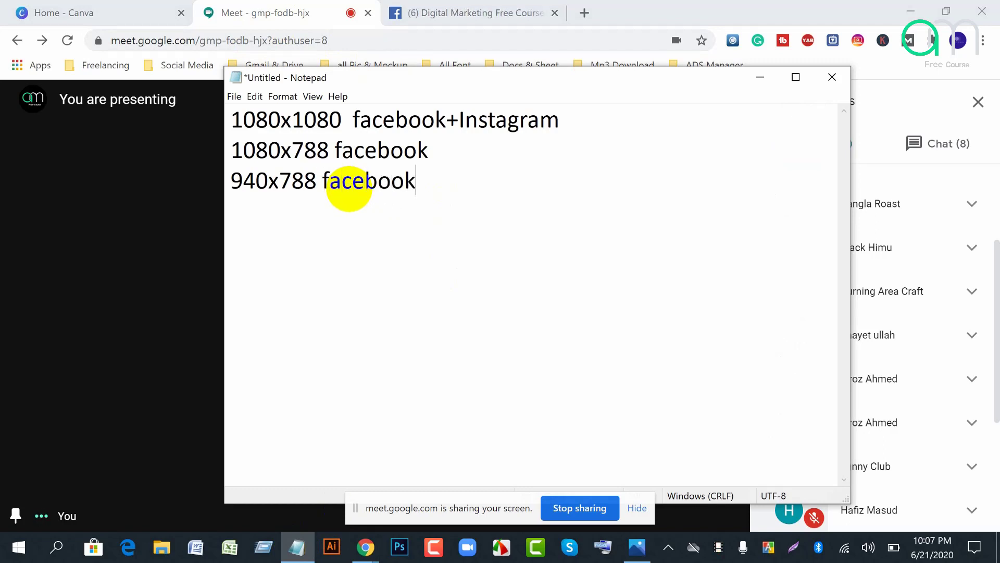
pyautogui.press('Return')
# Step: Add '1200x628 facebook ad' and a '960x960 facebook' line to the note
pyautogui.write('1200')
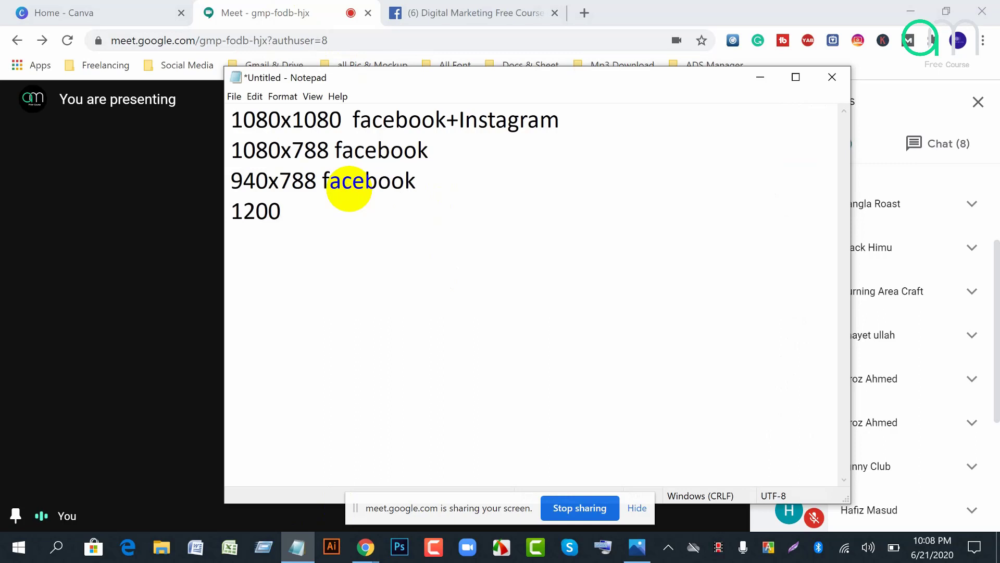
pyautogui.write('x628')
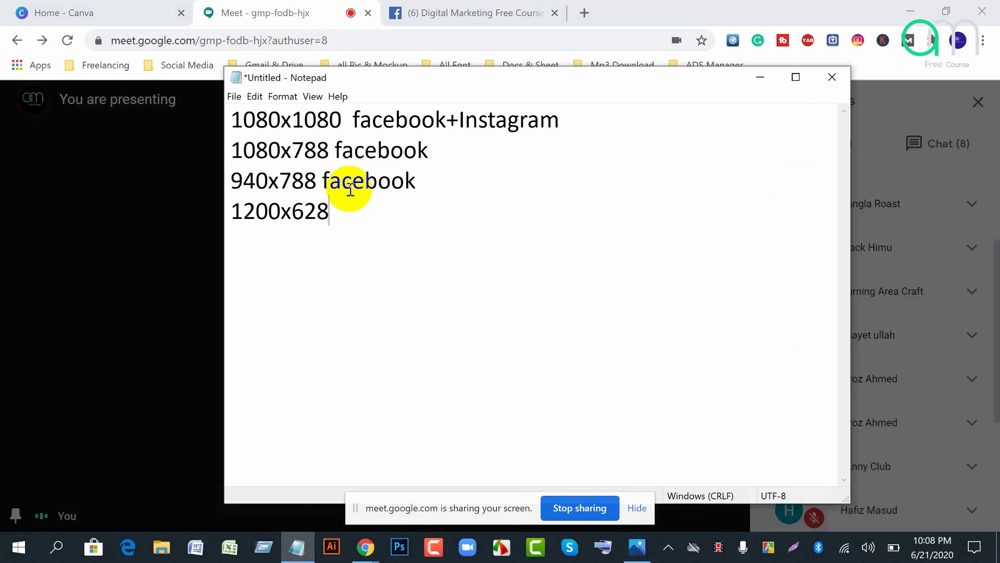
pyautogui.write(' facebo')
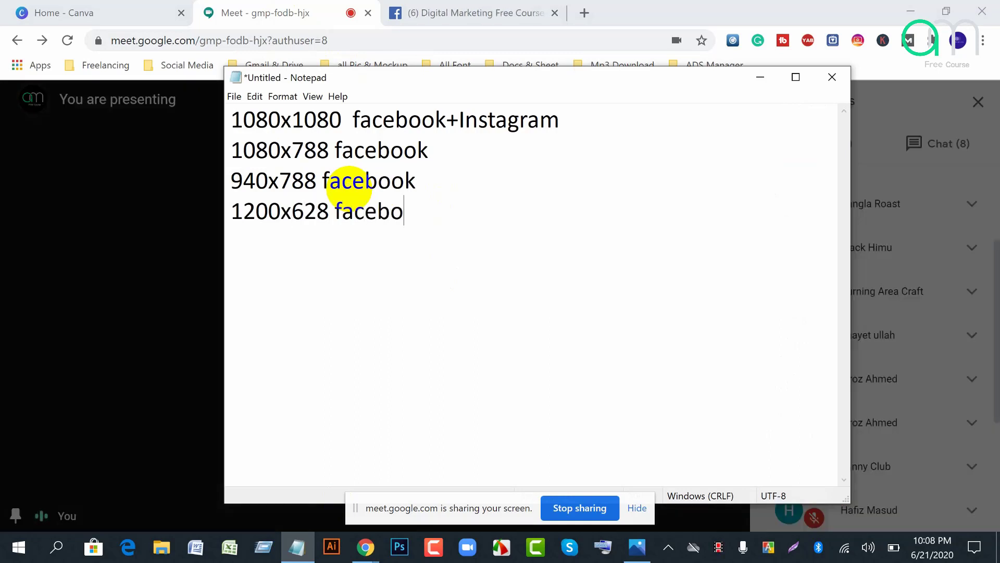
pyautogui.write('ok ad')
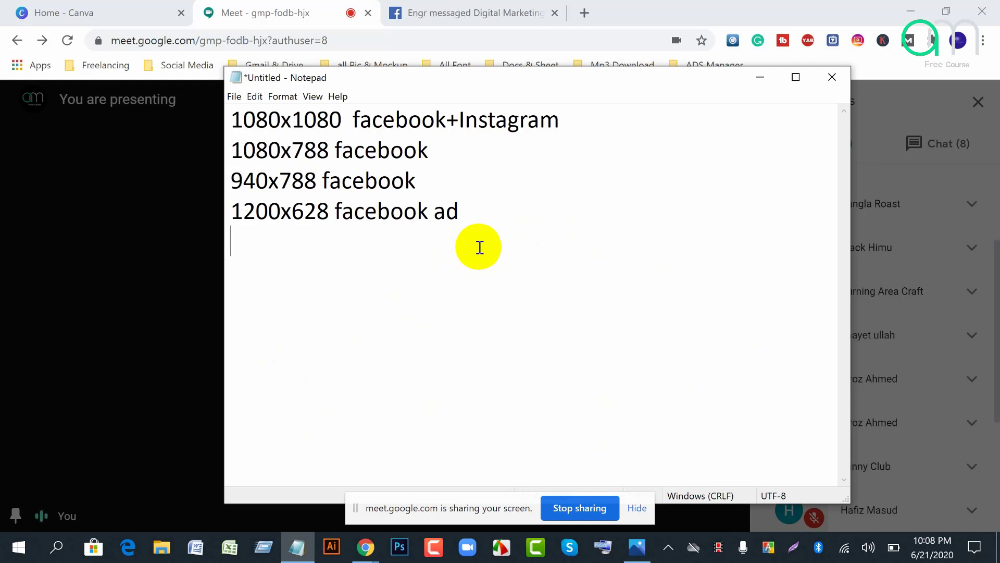
pyautogui.write('960')
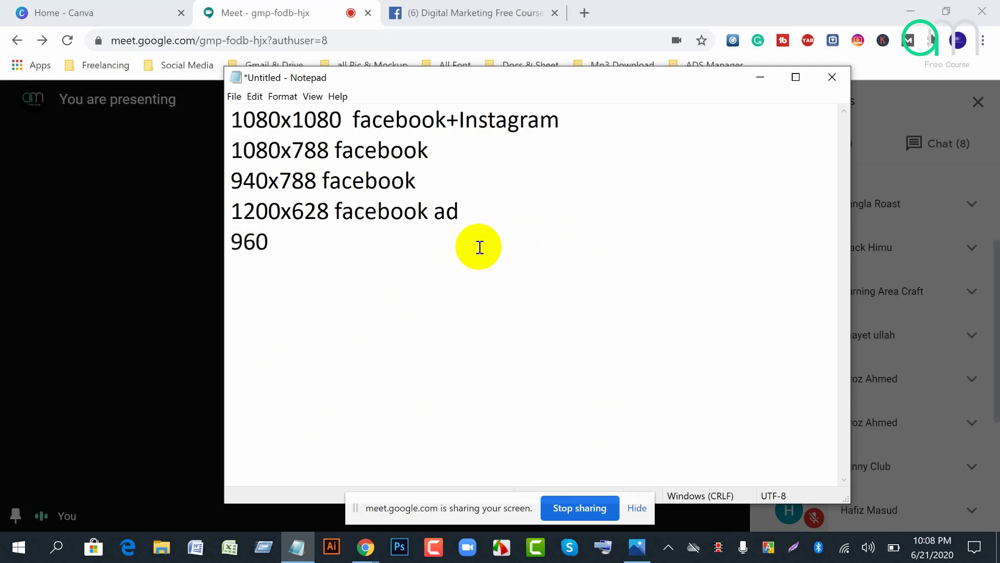
pyautogui.write('x960')
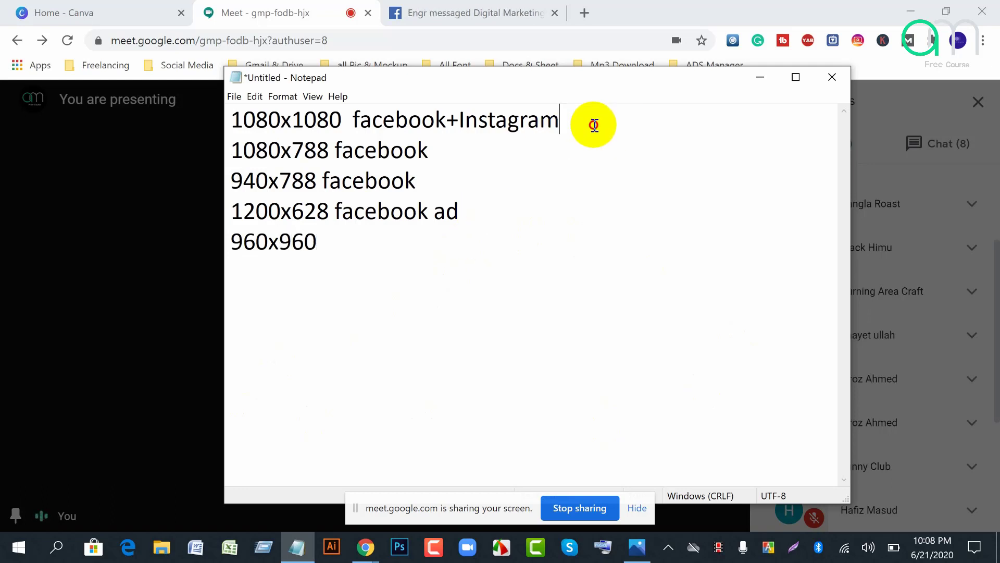
pyautogui.moveTo(593, 123); pyautogui.dragTo(244, 126)
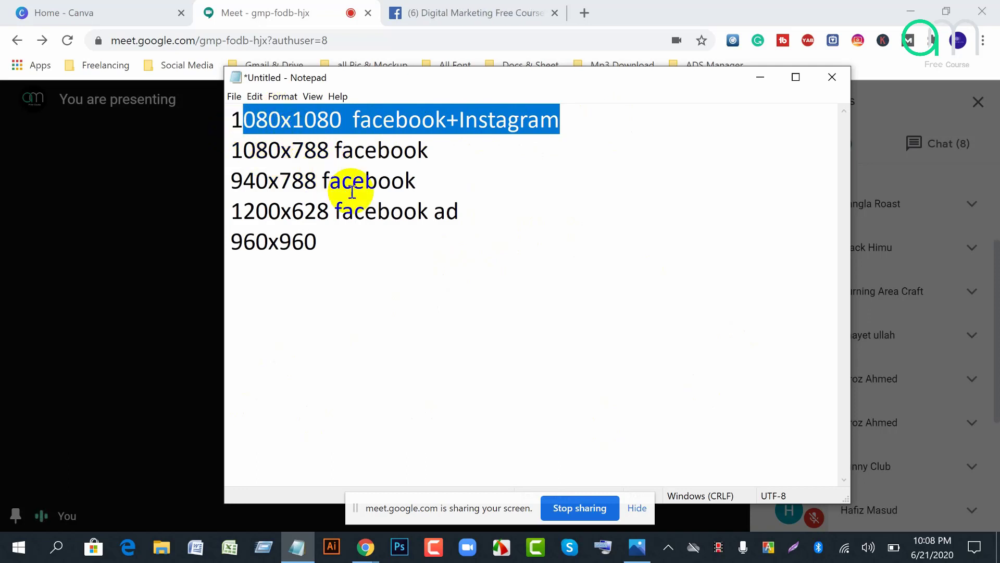
pyautogui.click(356, 252)
pyautogui.write('f')
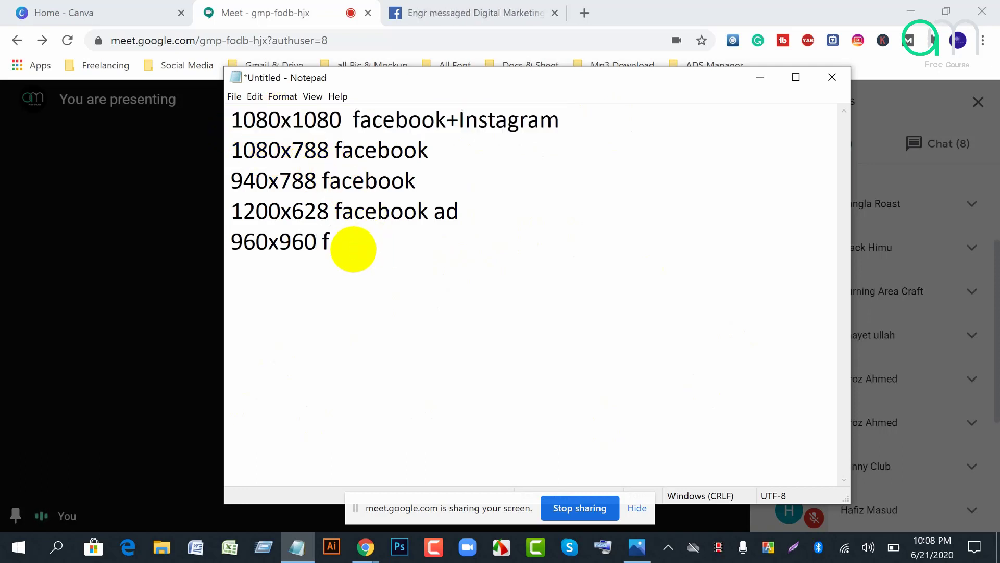
pyautogui.write('acebook')
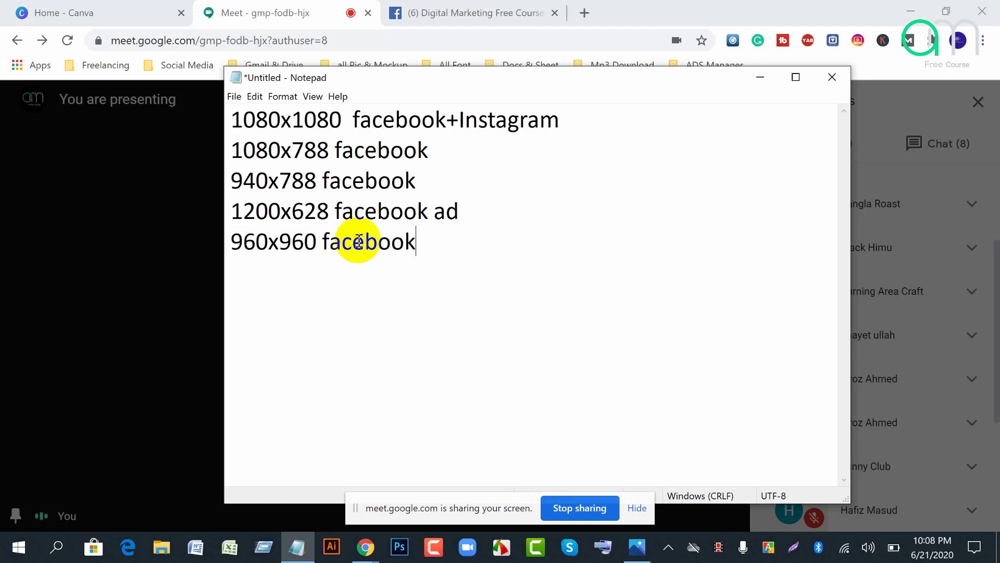
# Step: On Canva's home page, search designs for 'facebook' and browse the suggested Facebook formats
pyautogui.click(58, 12)
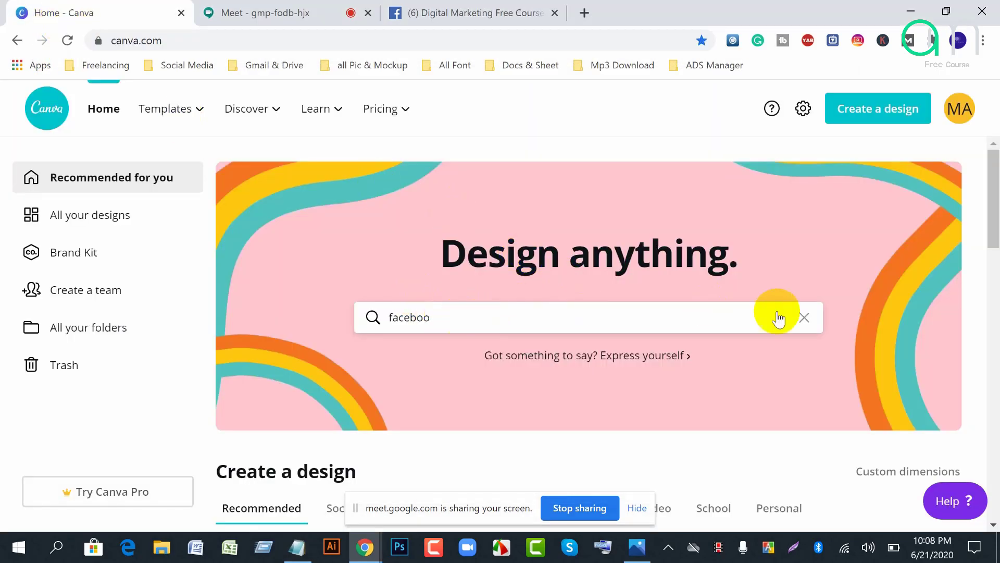
pyautogui.click(805, 318)
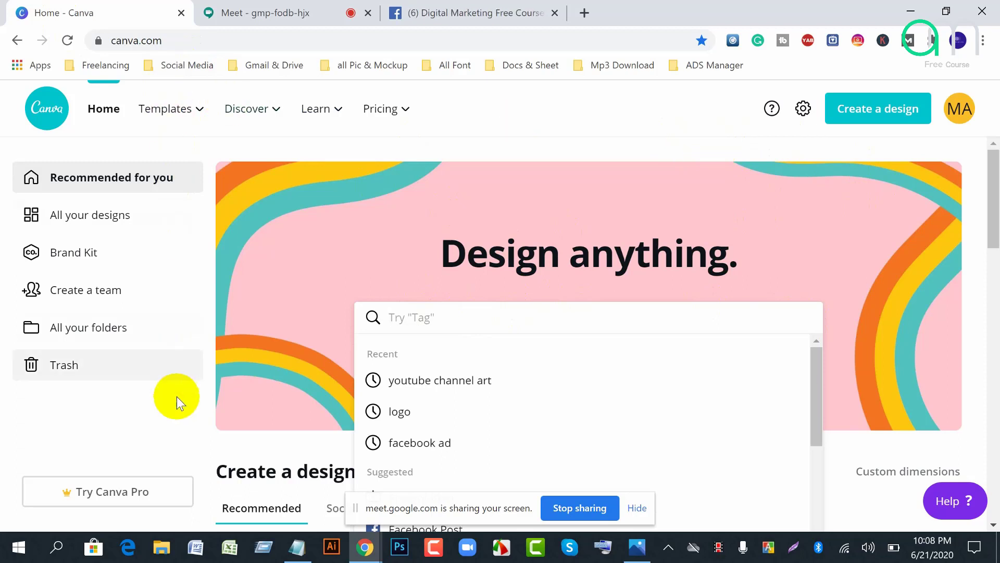
pyautogui.click(62, 429)
pyautogui.click(412, 320)
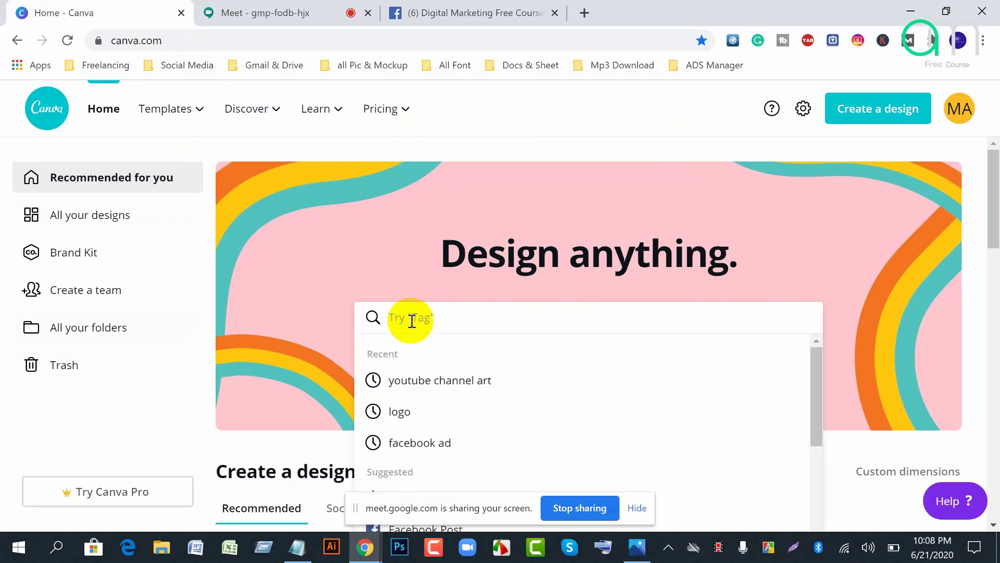
pyautogui.write('facebook')
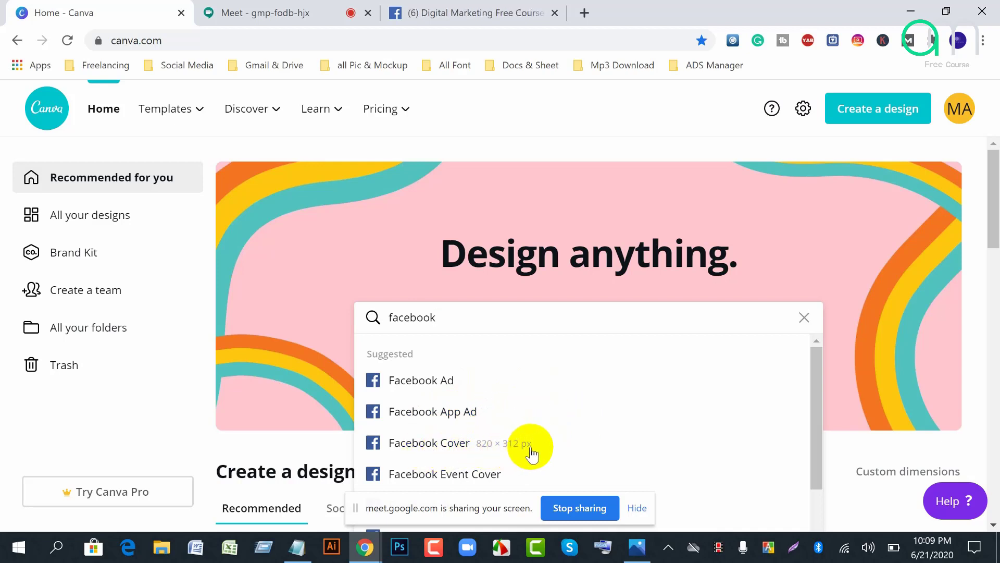
pyautogui.click(638, 510)
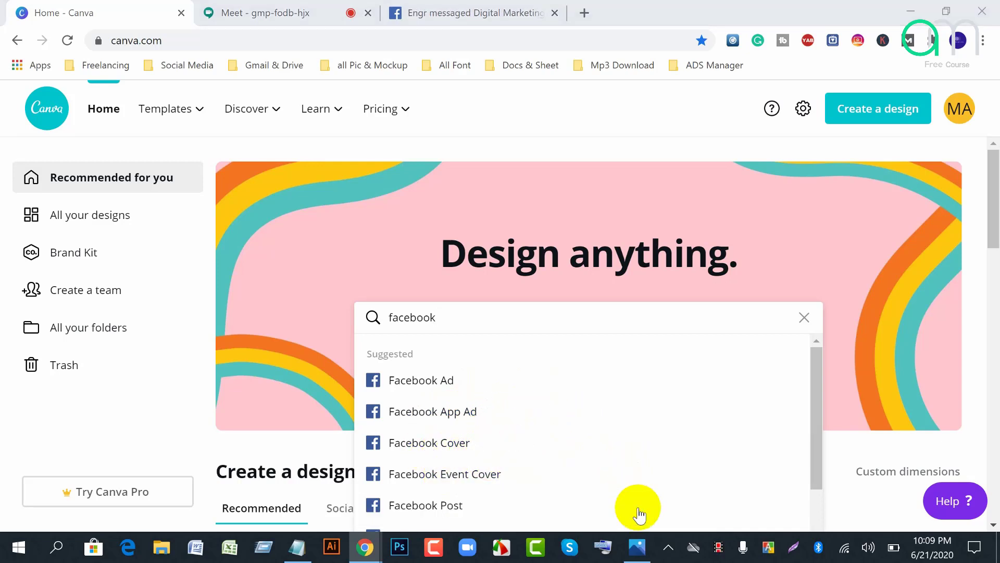
pyautogui.scroll(-2, 520, 446)
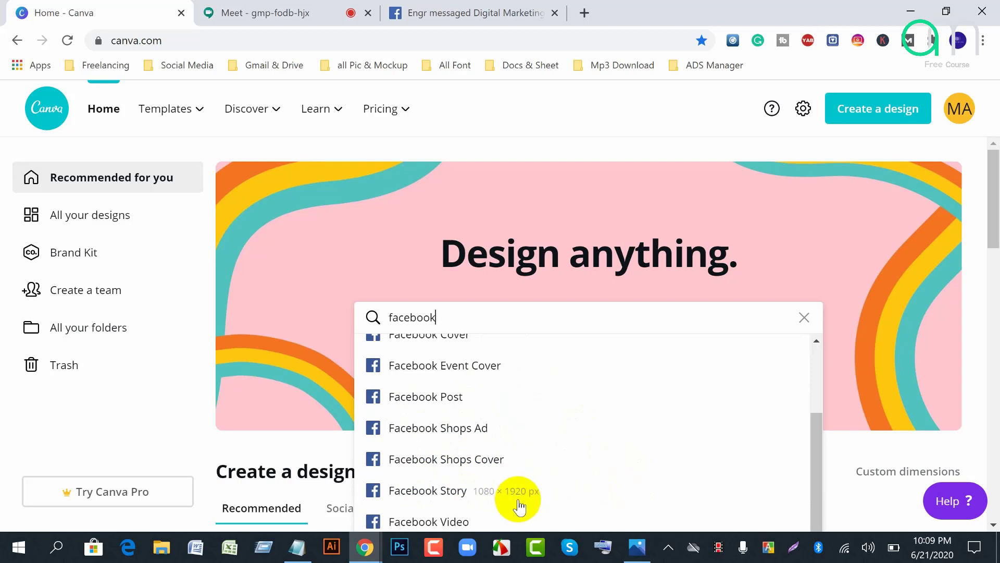
pyautogui.scroll(-2, 519, 499)
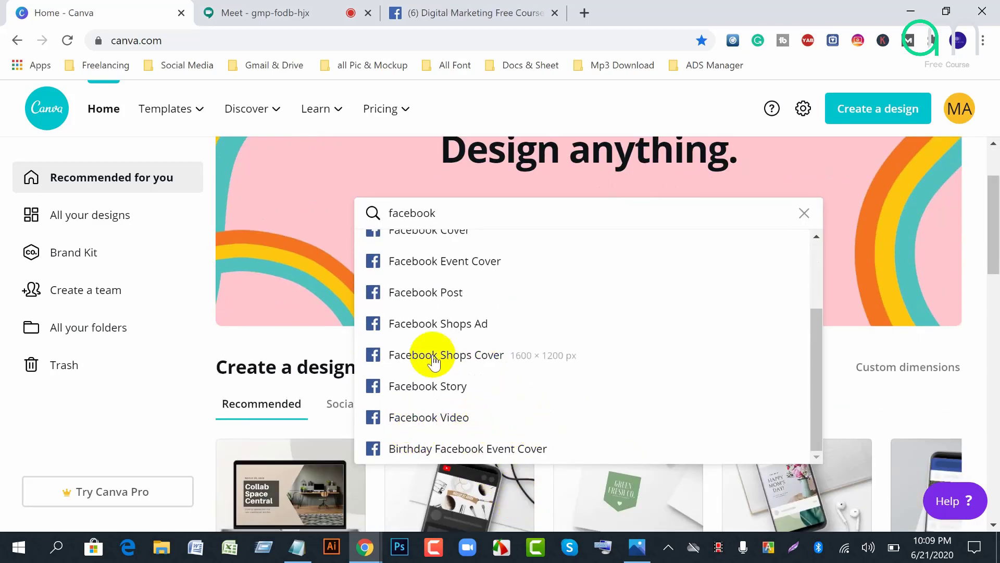
pyautogui.click(38, 426)
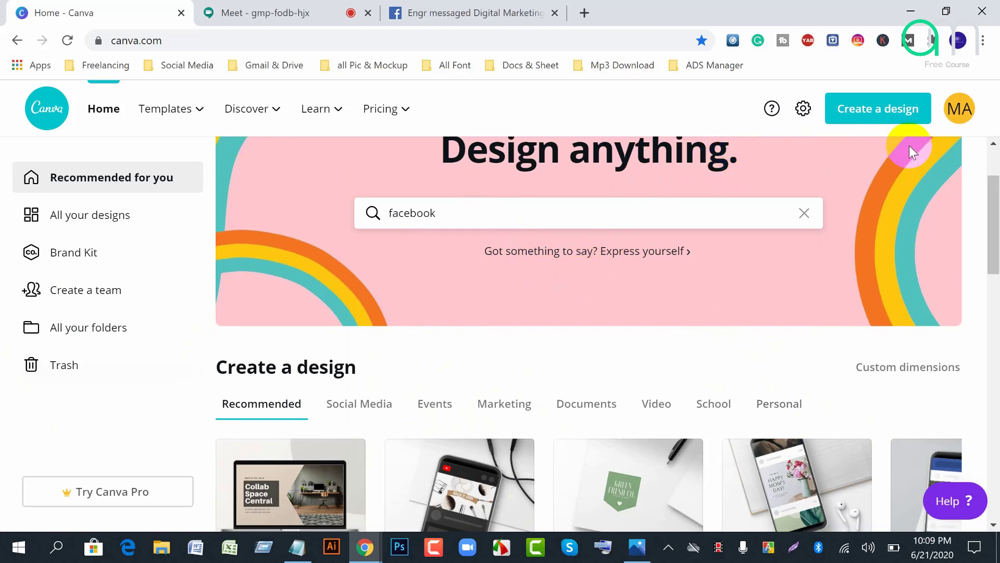
# Step: Create a blank custom-size design of 1080 × 1080 px
pyautogui.click(871, 116)
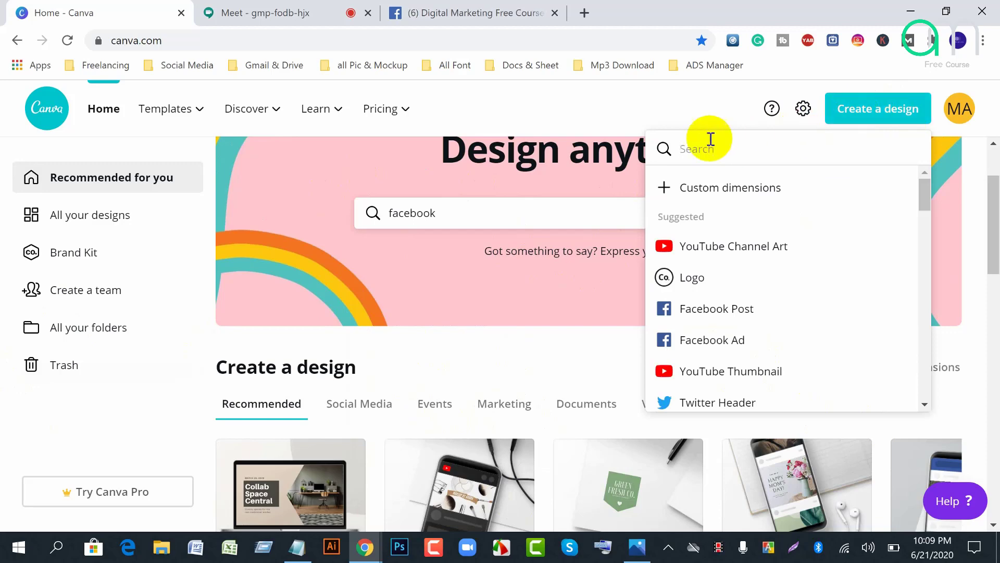
pyautogui.click(753, 196)
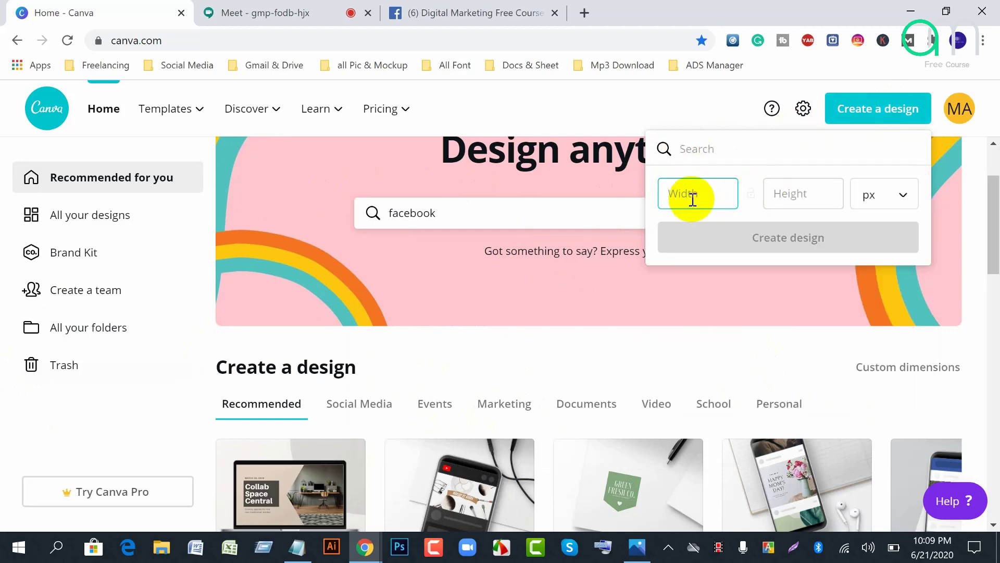
pyautogui.click(796, 196)
pyautogui.write('1080')
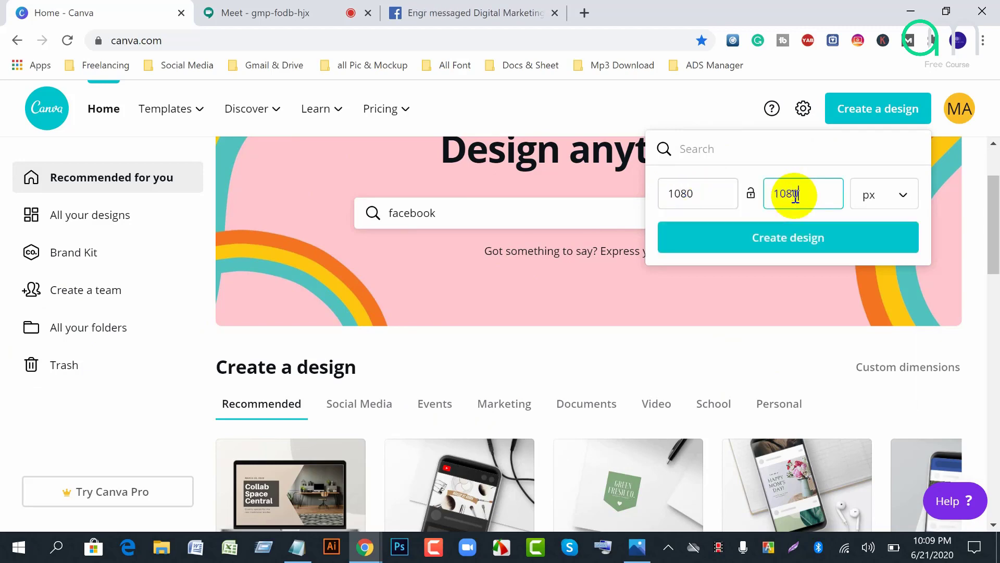
pyautogui.click(795, 238)
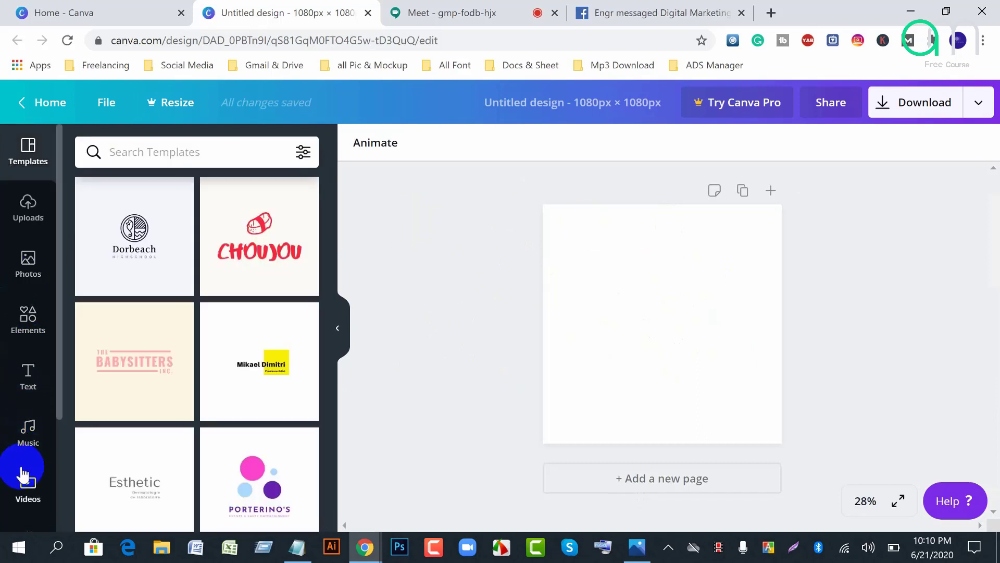
# Step: Apply The Beaching House souvenir shop template from the Templates panel to the square page
pyautogui.scroll(-2, 23, 458)
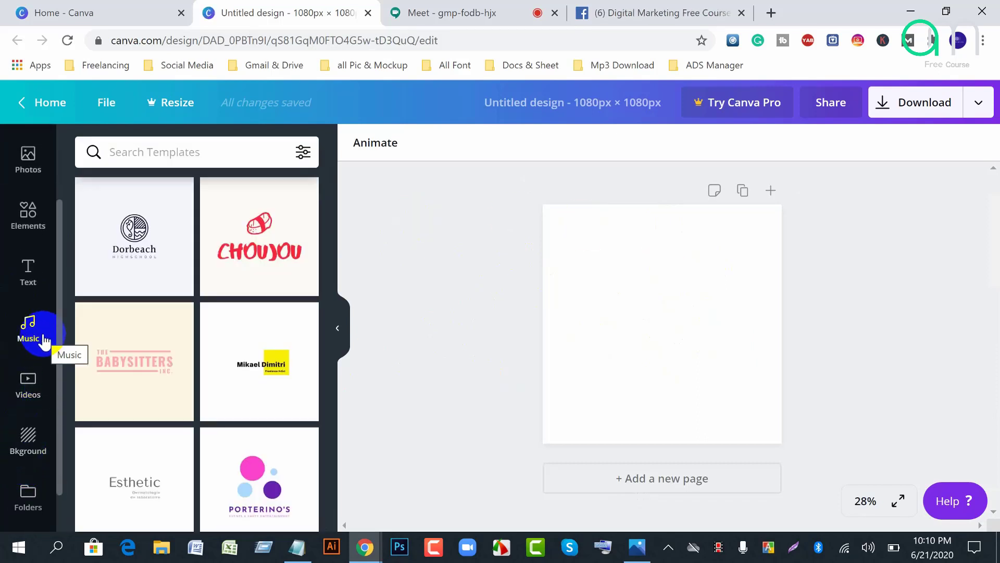
pyautogui.scroll(2, 45, 342)
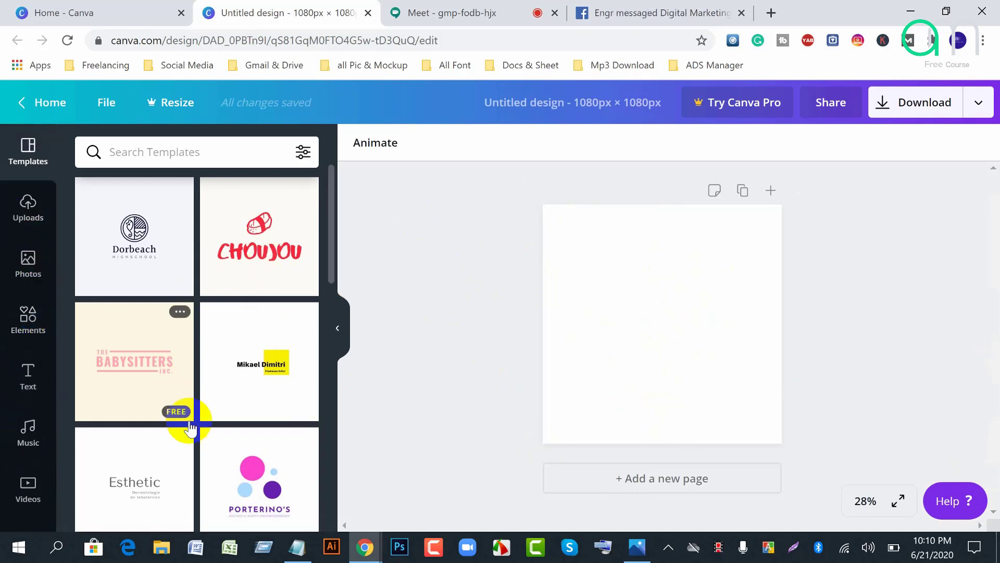
pyautogui.scroll(-5, 214, 471)
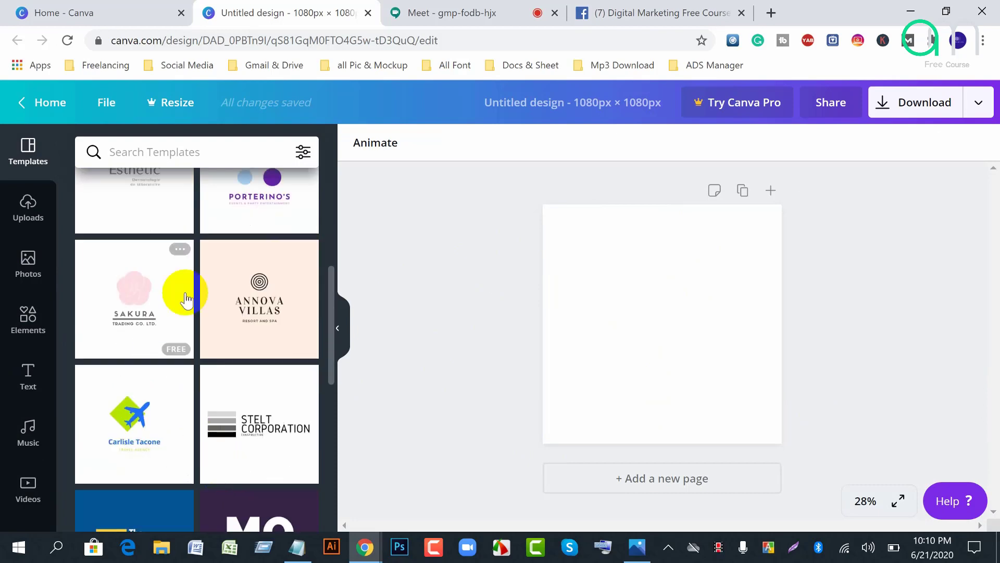
pyautogui.scroll(-4, 241, 436)
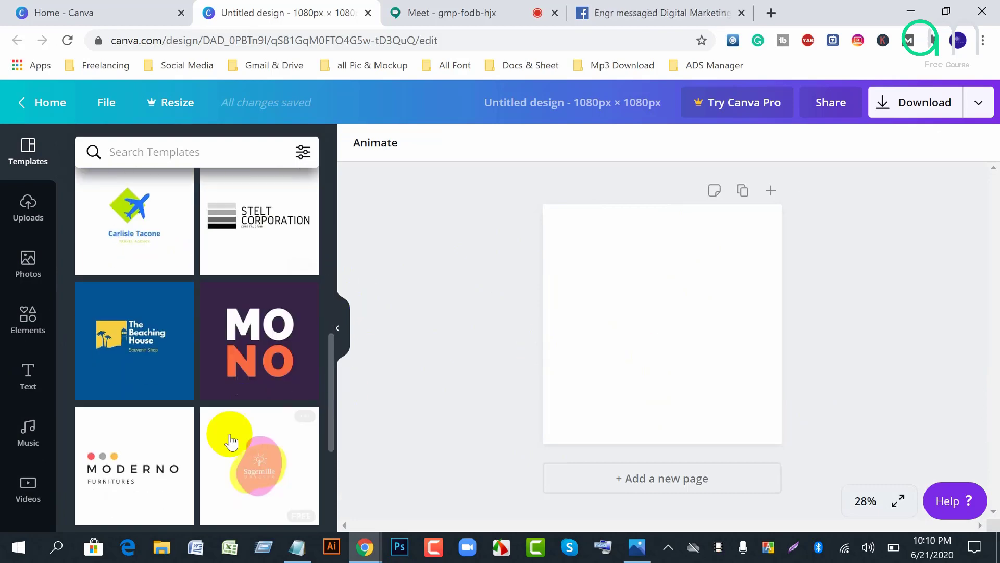
pyautogui.click(114, 365)
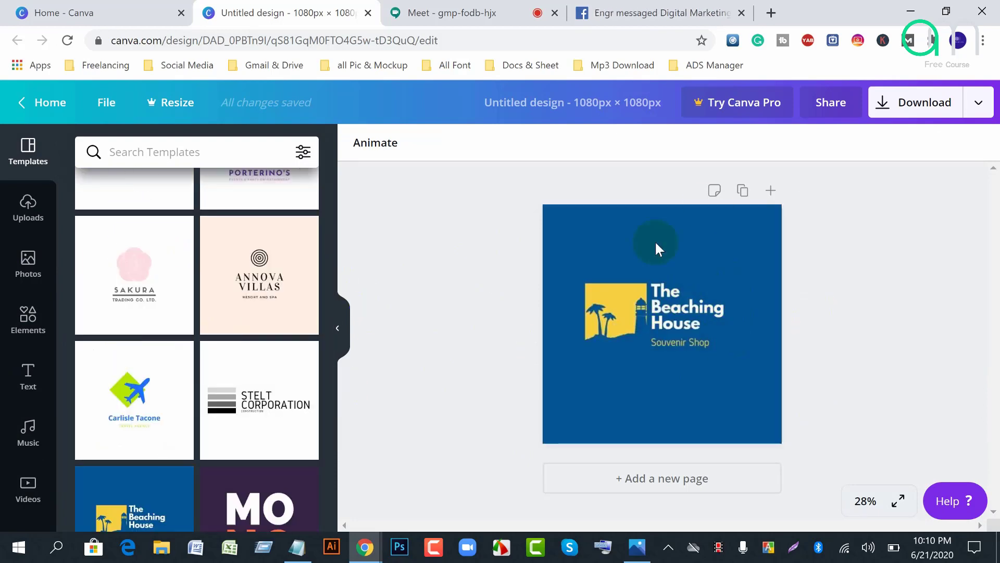
pyautogui.click(656, 249)
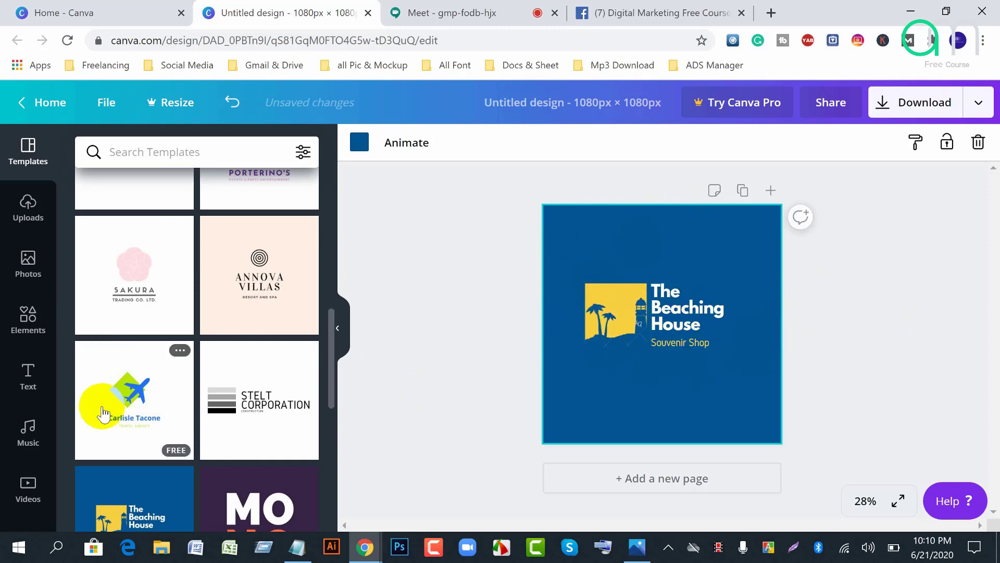
pyautogui.scroll(-6, 103, 415)
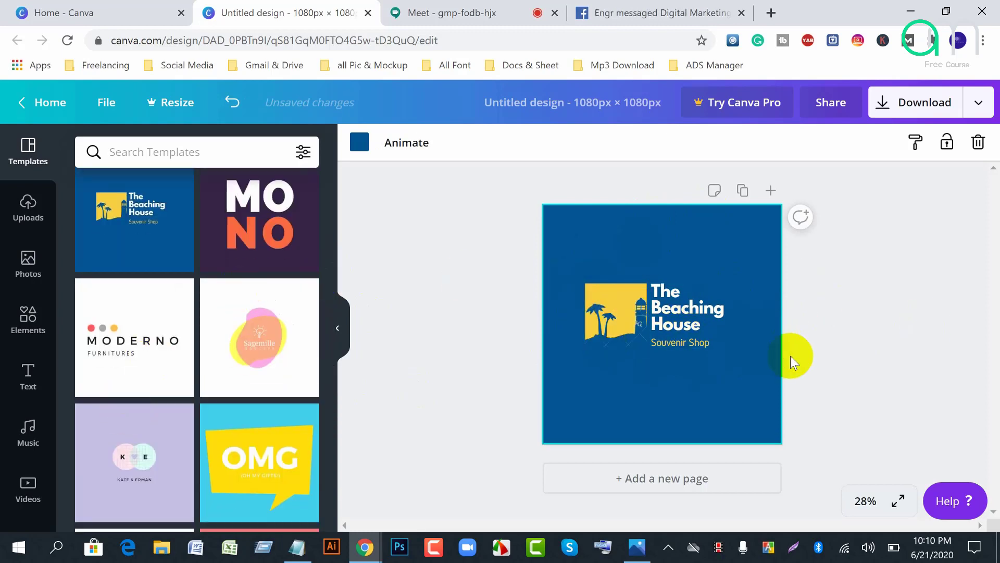
# Step: Admit the waiting guest into Google Meet, making 18 participants, then go back to Canva's home page
pyautogui.click(415, 13)
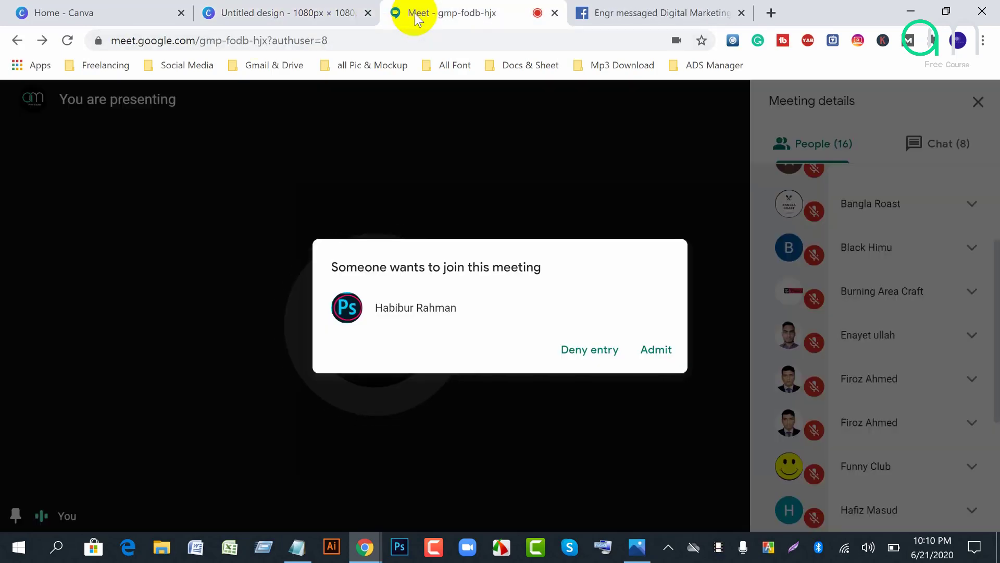
pyautogui.click(651, 357)
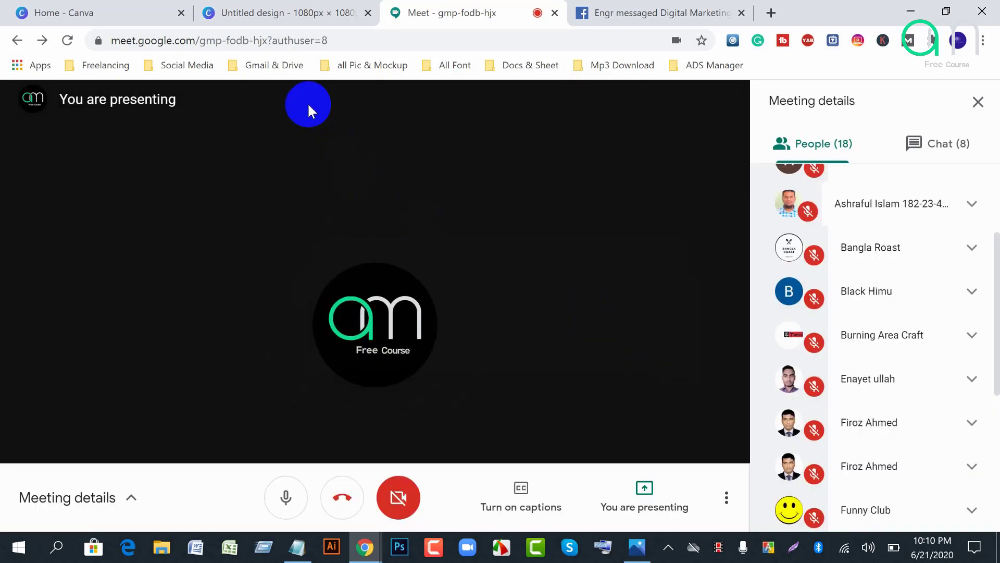
pyautogui.click(71, 12)
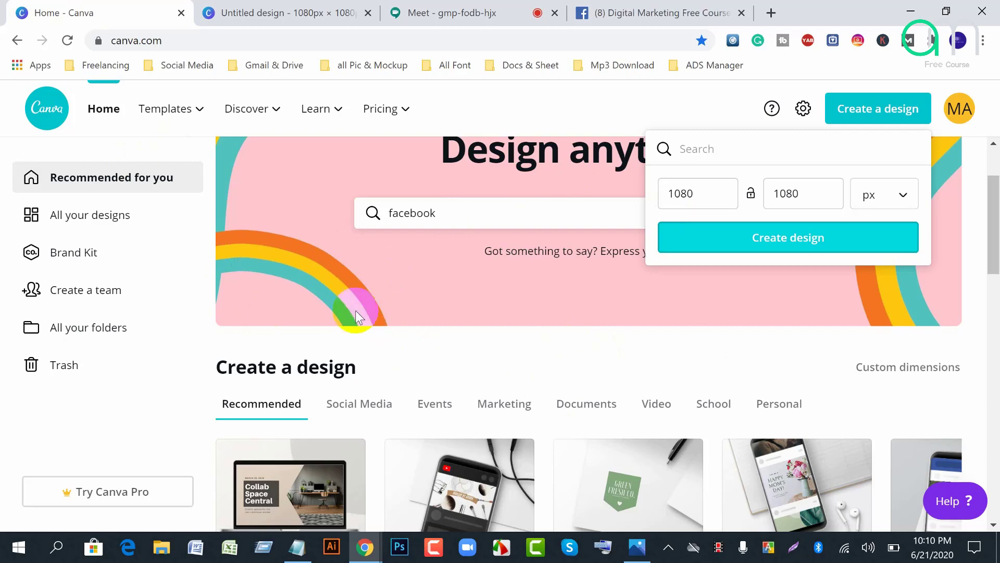
# Step: Deselect the Beaching House design page, then bring the Facebook browser window to the front
pyautogui.click(257, 13)
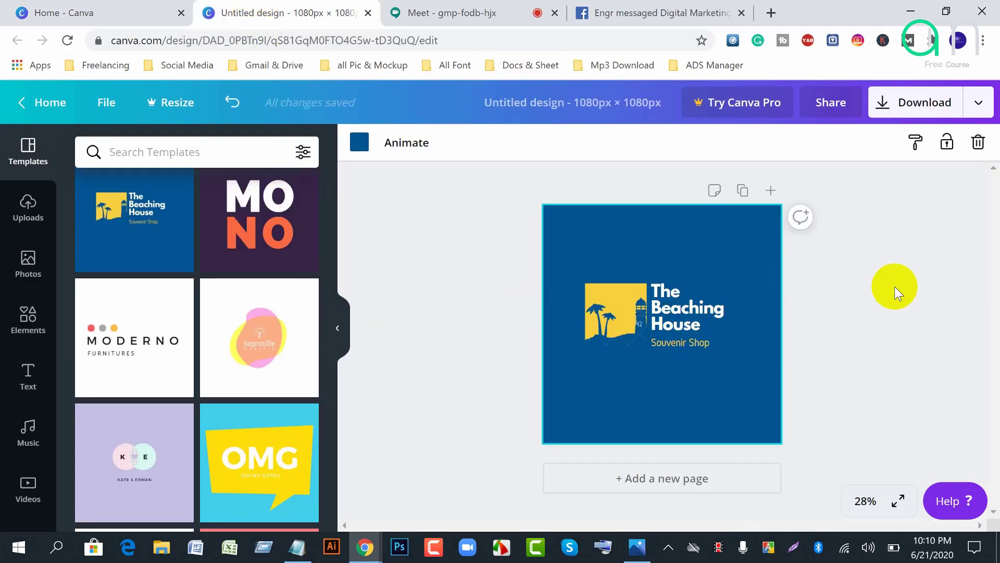
pyautogui.click(896, 289)
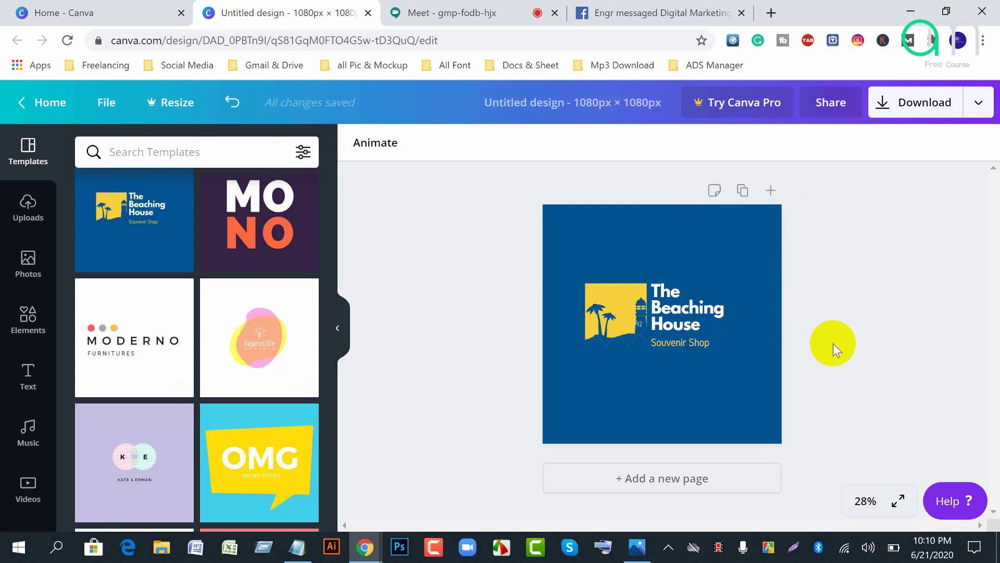
pyautogui.click(365, 550)
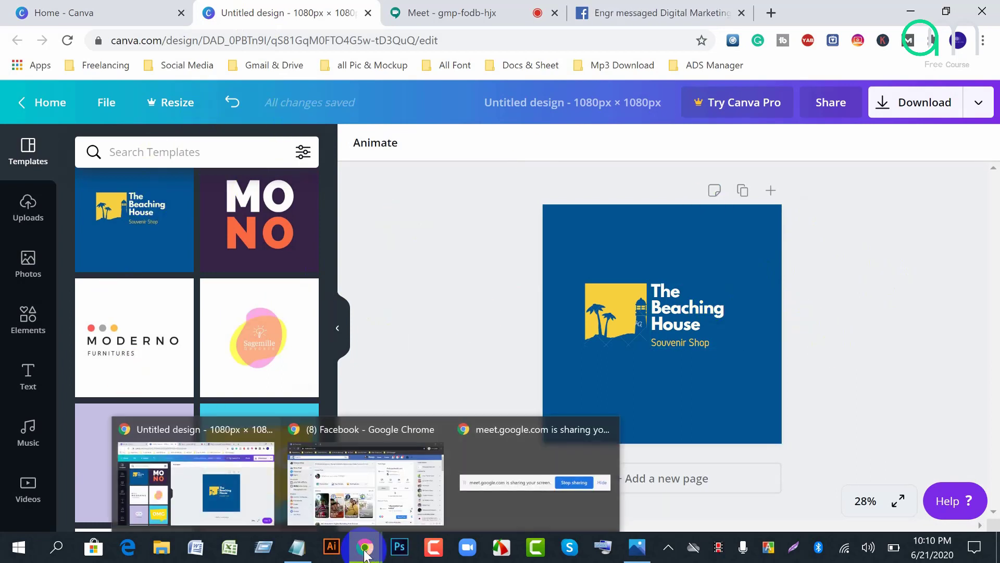
pyautogui.click(364, 488)
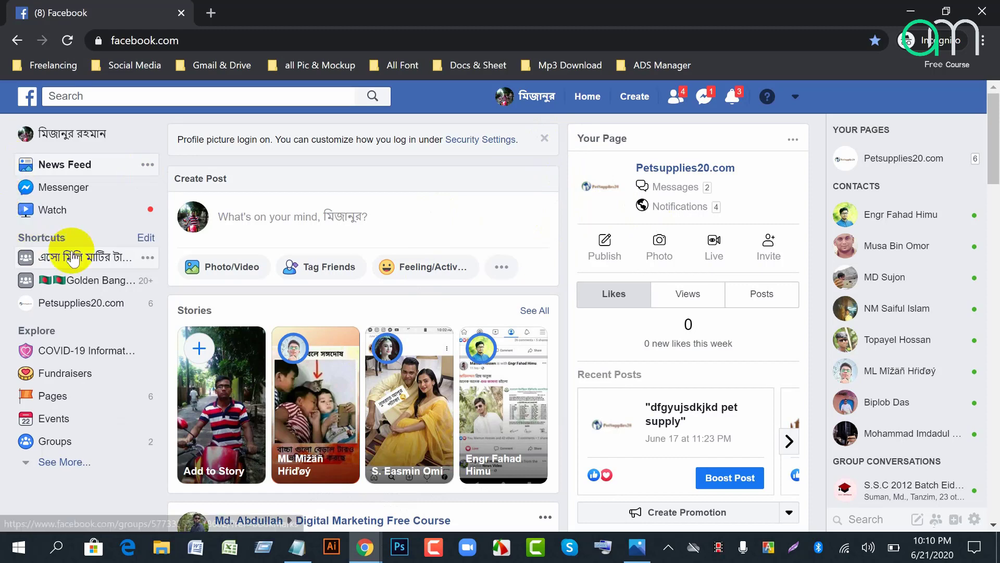
# Step: Open the Petsupplies20.com Page, expand its sections and dismiss the FAQ suggestion card
pyautogui.click(70, 312)
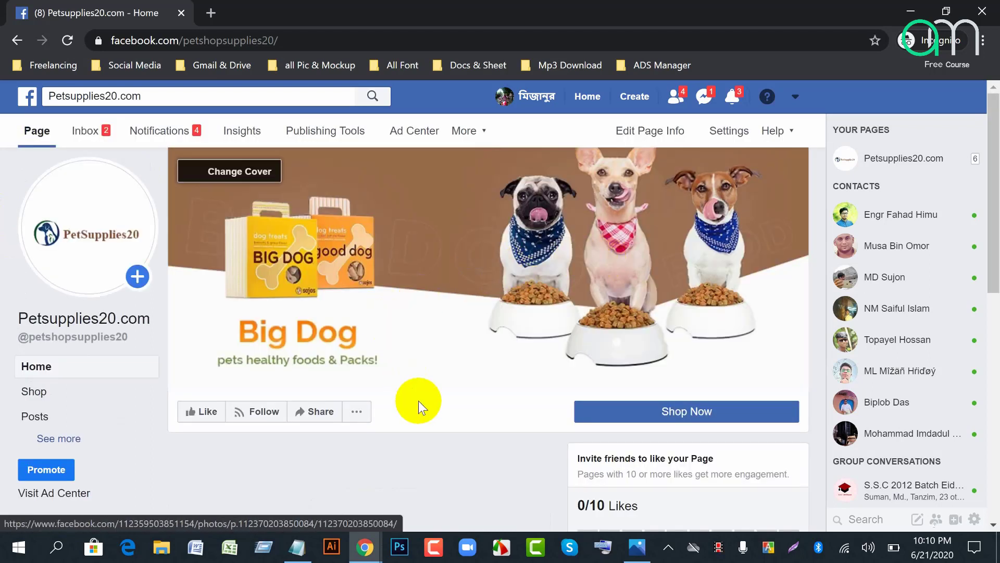
pyautogui.click(61, 439)
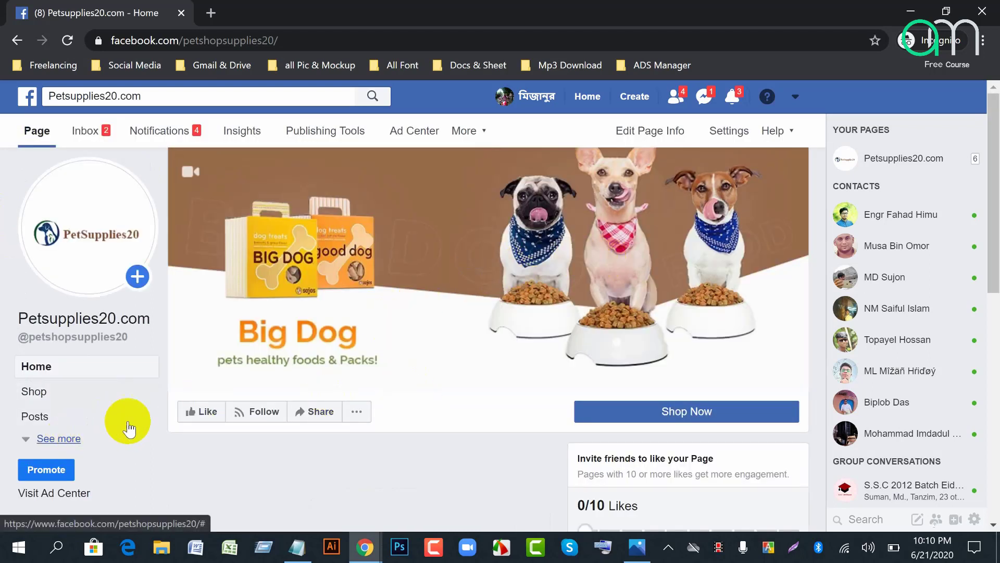
pyautogui.scroll(-4, 545, 442)
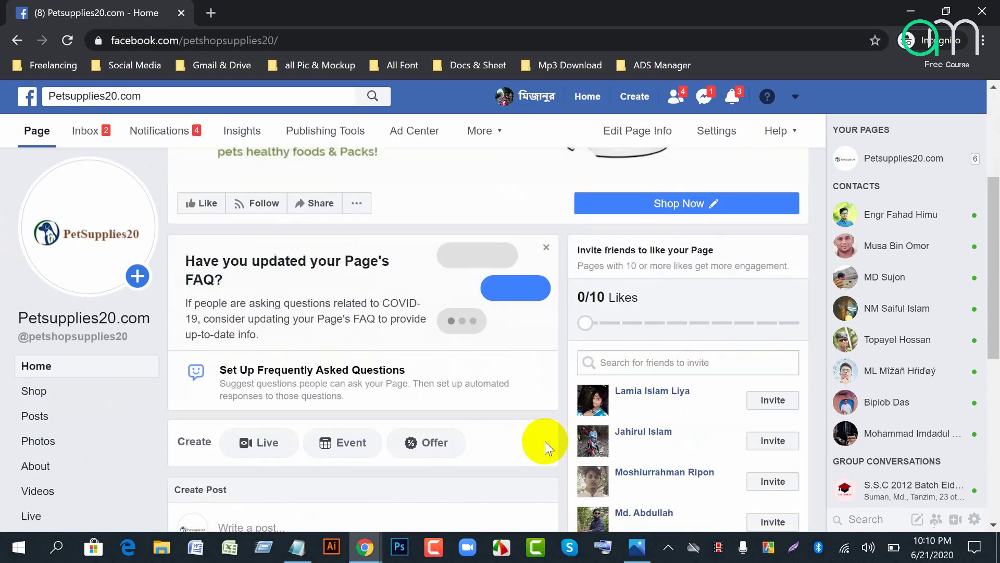
pyautogui.click(546, 249)
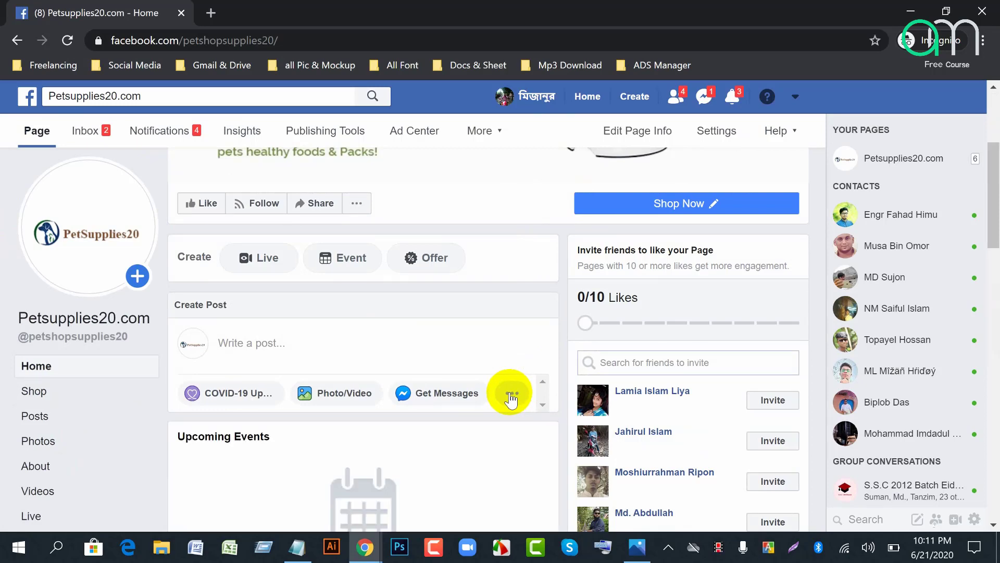
# Step: Scroll through the Page's posts, checking 3 people reached and 1 engagement
pyautogui.scroll(-4, 134, 409)
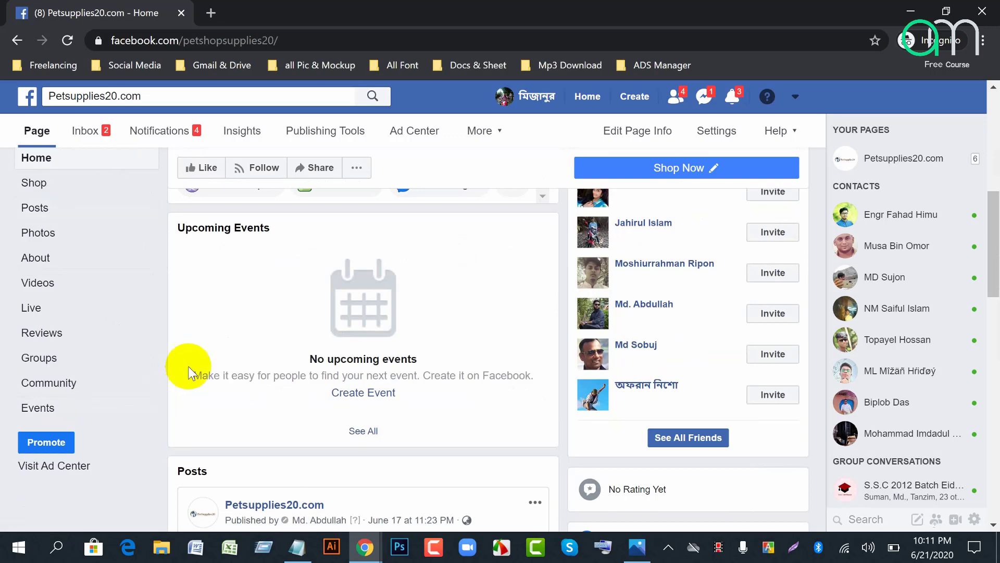
pyautogui.scroll(2, 327, 332)
pyautogui.scroll(-12, 338, 333)
pyautogui.scroll(3, 339, 332)
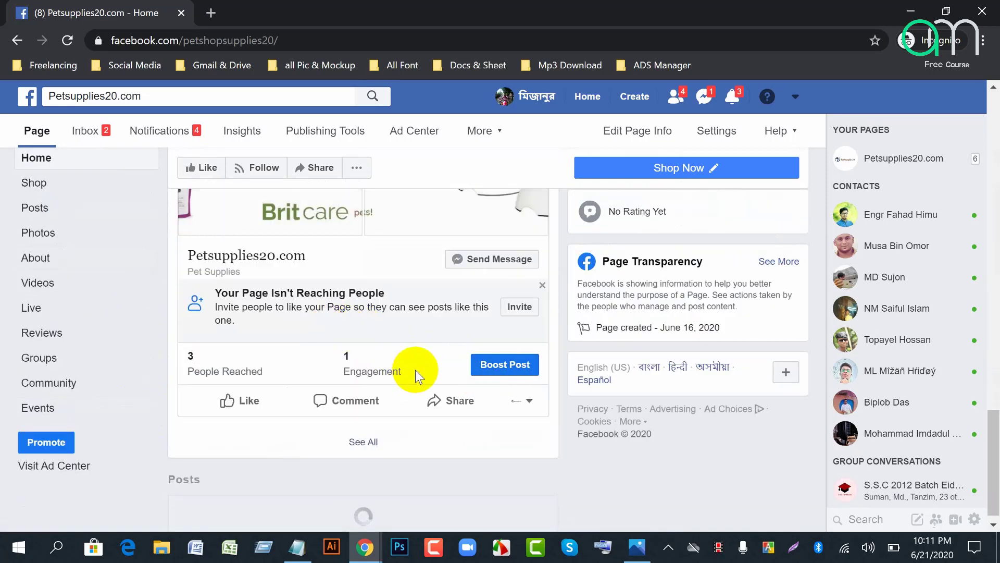
pyautogui.scroll(5, 414, 370)
pyautogui.scroll(-1, 359, 377)
pyautogui.scroll(-3, 360, 377)
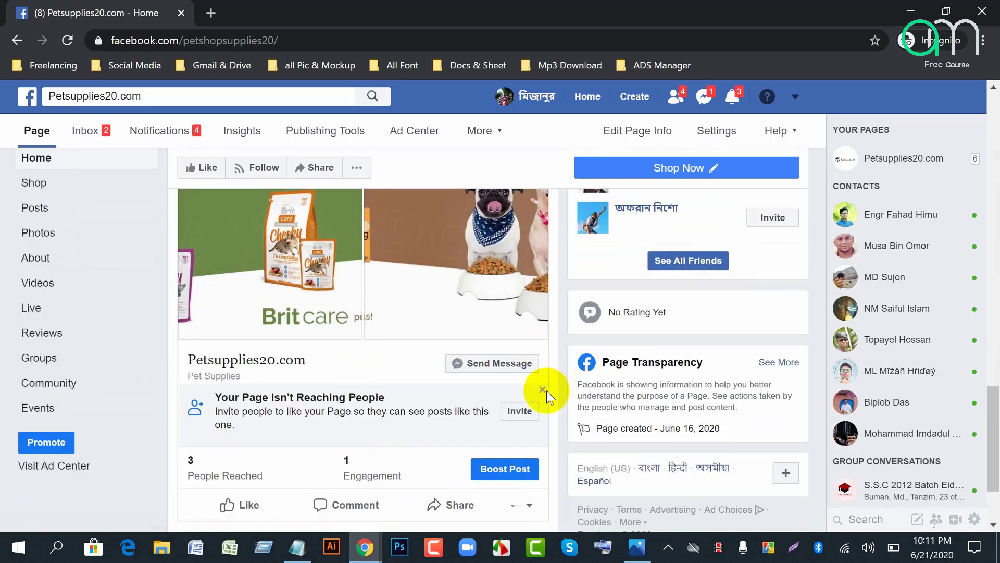
pyautogui.scroll(-2, 542, 397)
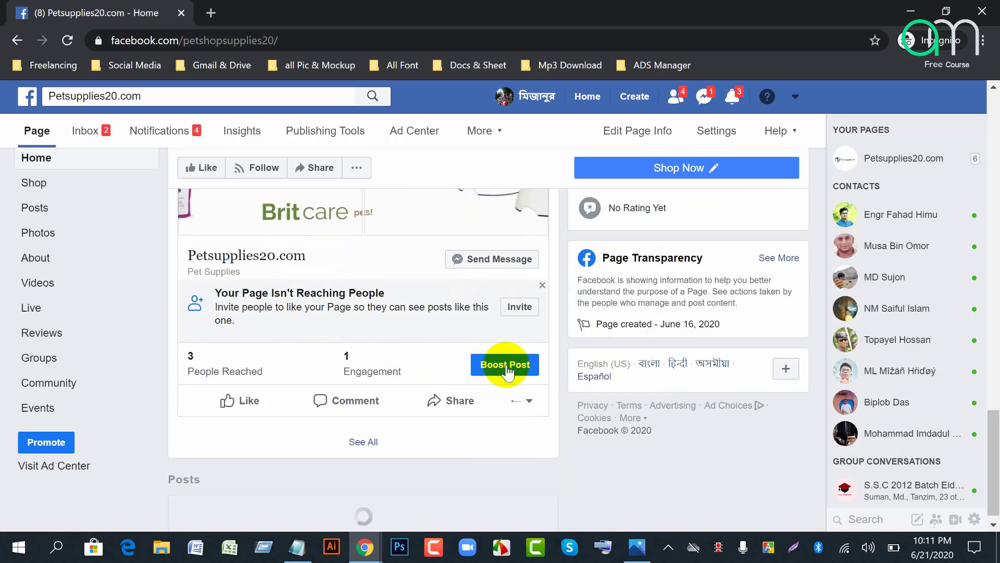
pyautogui.scroll(1, 496, 343)
pyautogui.scroll(2, 281, 290)
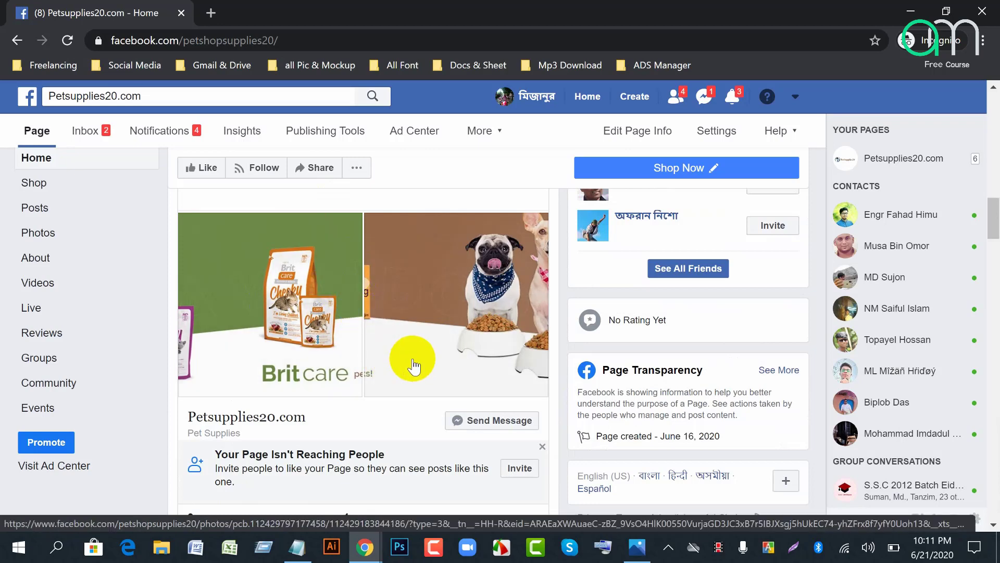
pyautogui.scroll(4, 412, 366)
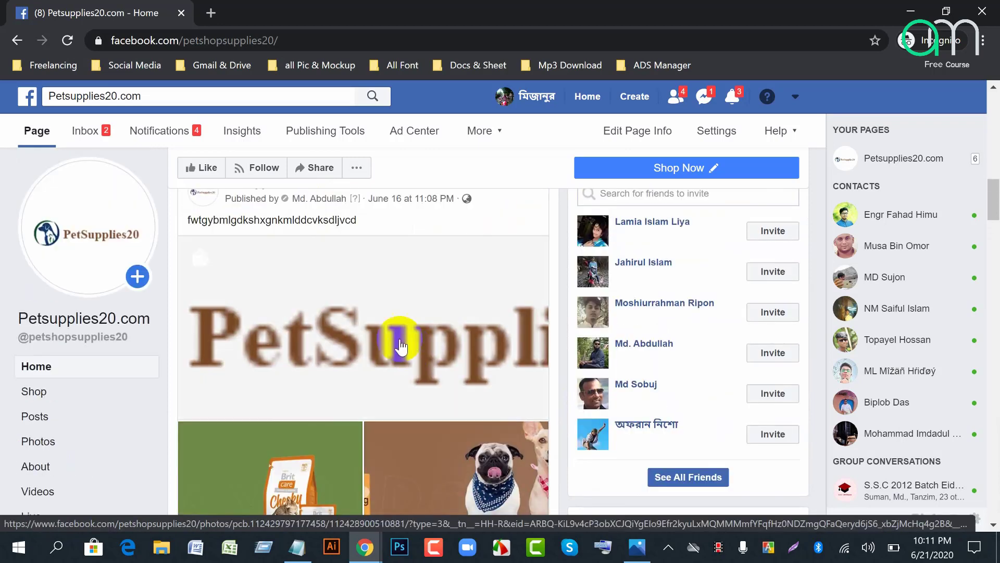
pyautogui.scroll(-7, 504, 341)
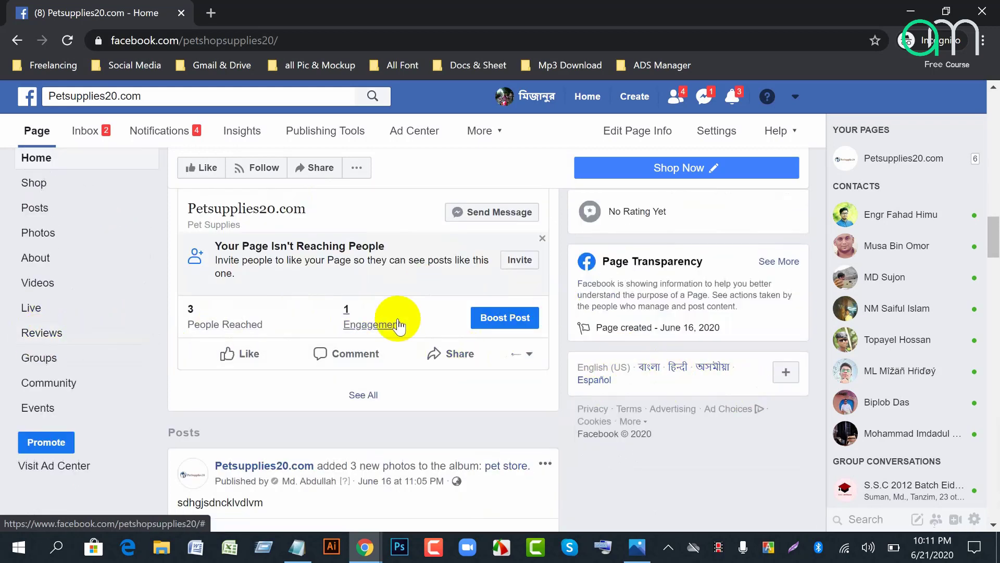
pyautogui.scroll(-4, 398, 326)
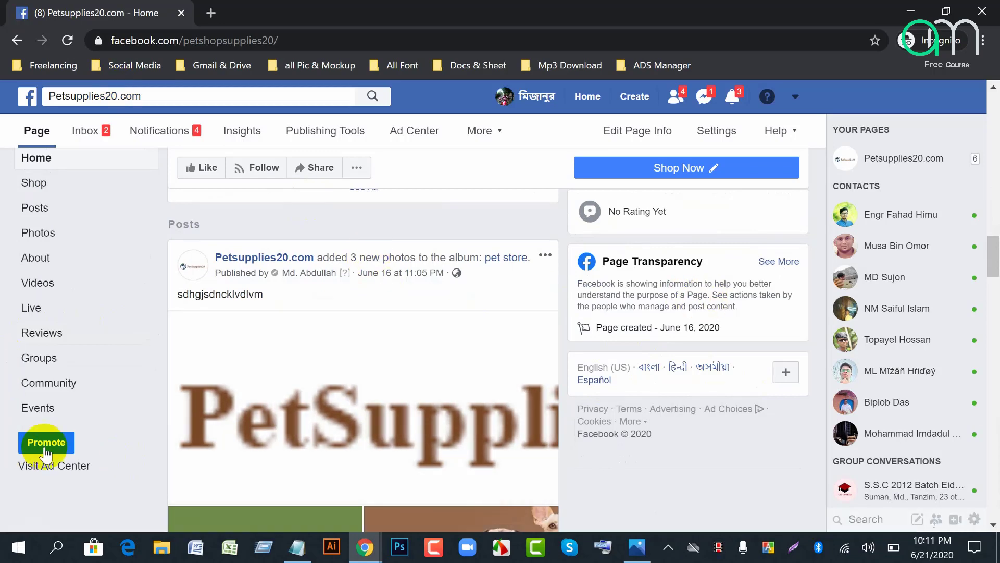
# Step: Open Promote for Petsupplies20.com and choose the Promote Your Page ad
pyautogui.click(52, 448)
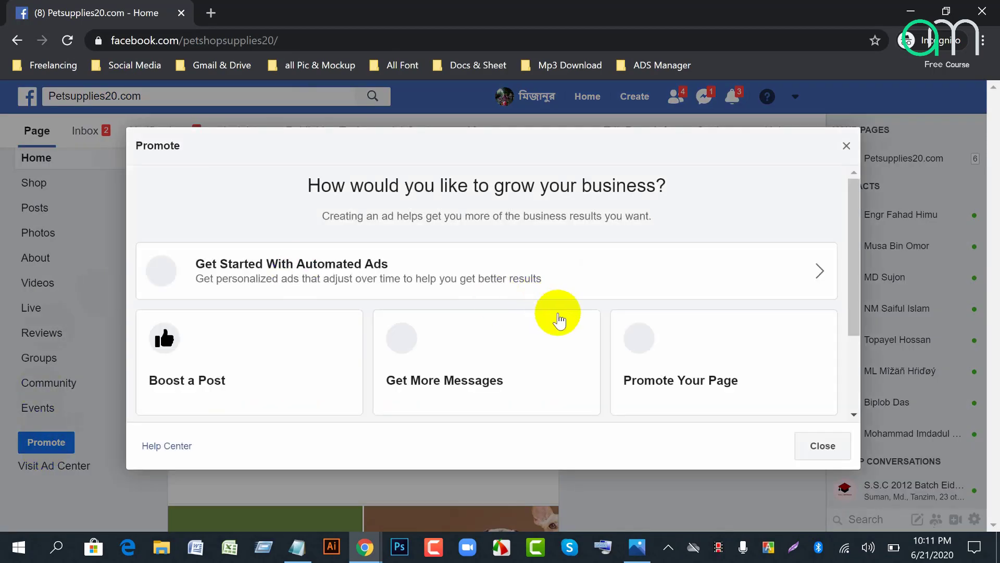
pyautogui.scroll(-2, 558, 317)
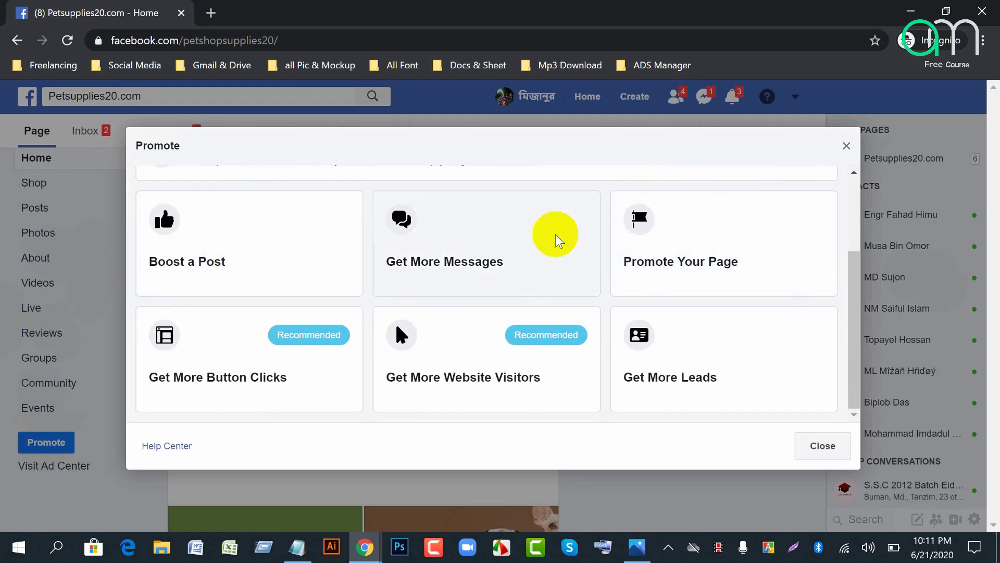
pyautogui.click(705, 259)
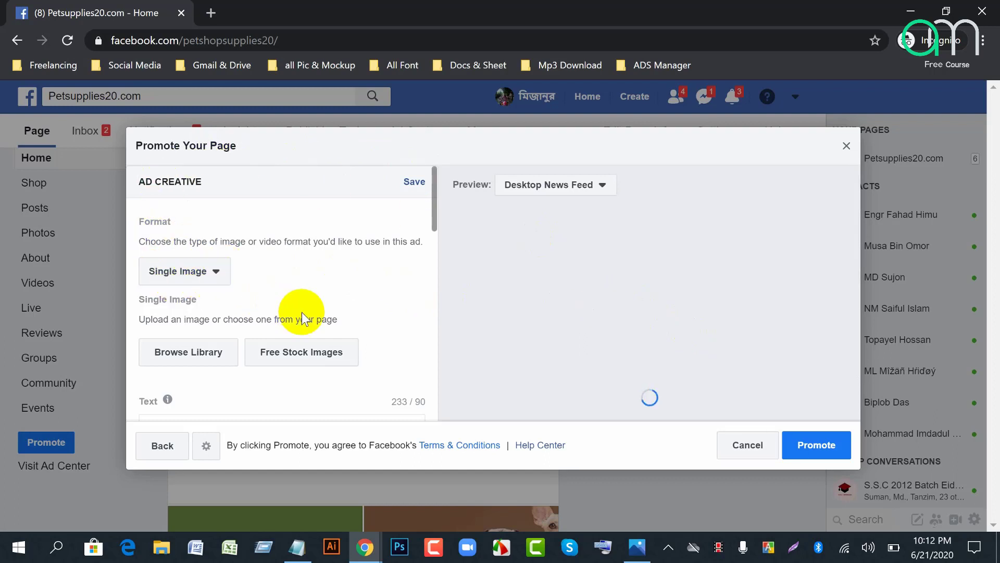
# Step: Delete the pre-filled pet-supplies description from the ad's Text box, leaving 0 / 90 characters
pyautogui.scroll(-2, 286, 308)
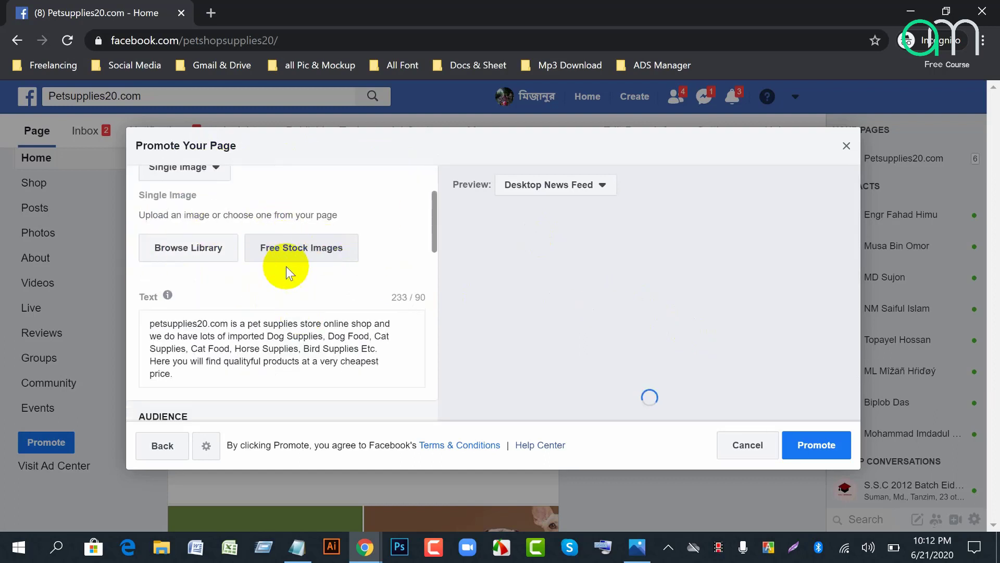
pyautogui.scroll(-3, 284, 266)
pyautogui.scroll(3, 223, 261)
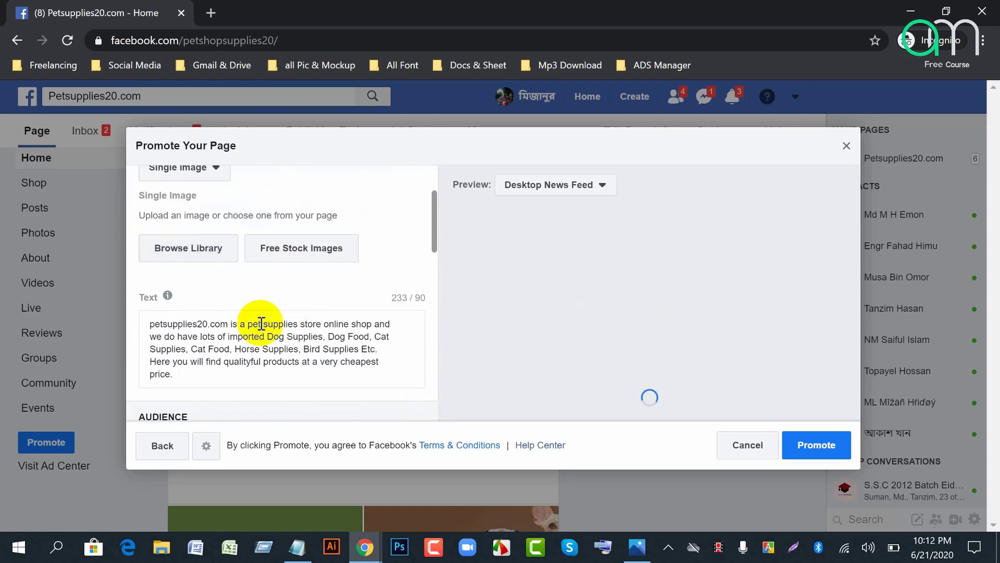
pyautogui.moveTo(151, 324); pyautogui.dragTo(376, 376)
pyautogui.press('BackSpace')
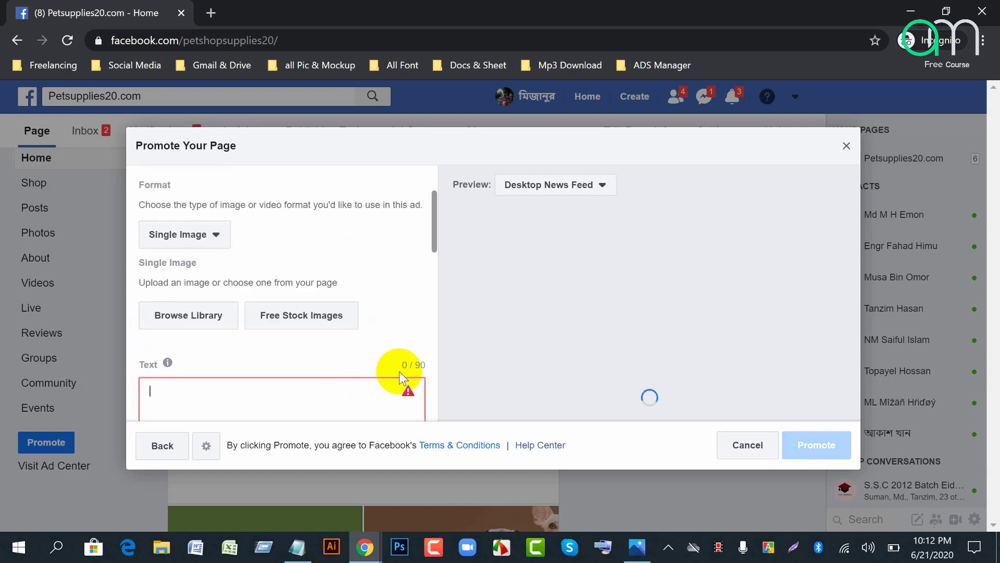
pyautogui.scroll(-2, 394, 367)
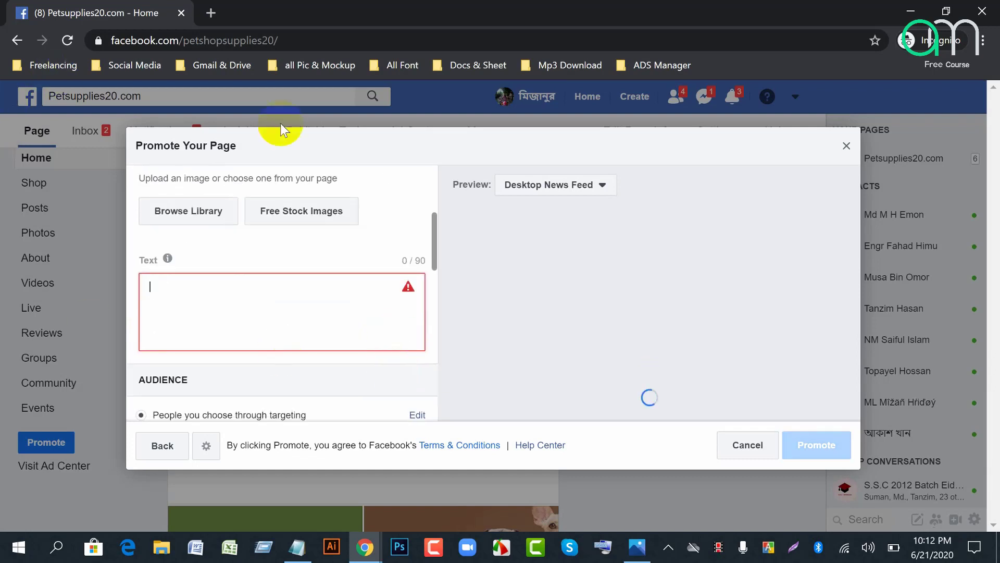
pyautogui.click(363, 337)
pyautogui.scroll(2, 398, 338)
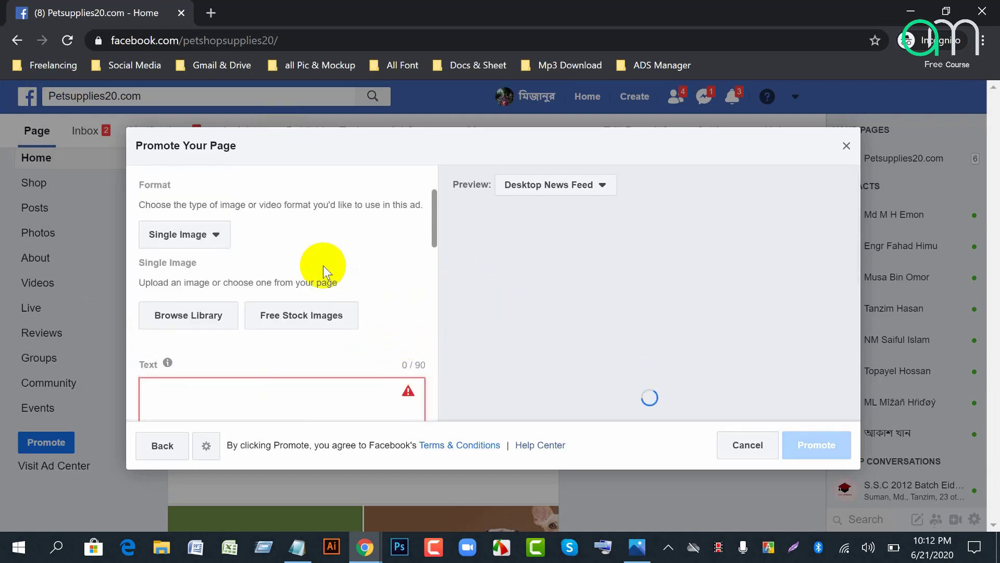
# Step: Pick the 1200 × 628 laptop p.png from Account Images as the ad's single image
pyautogui.click(162, 320)
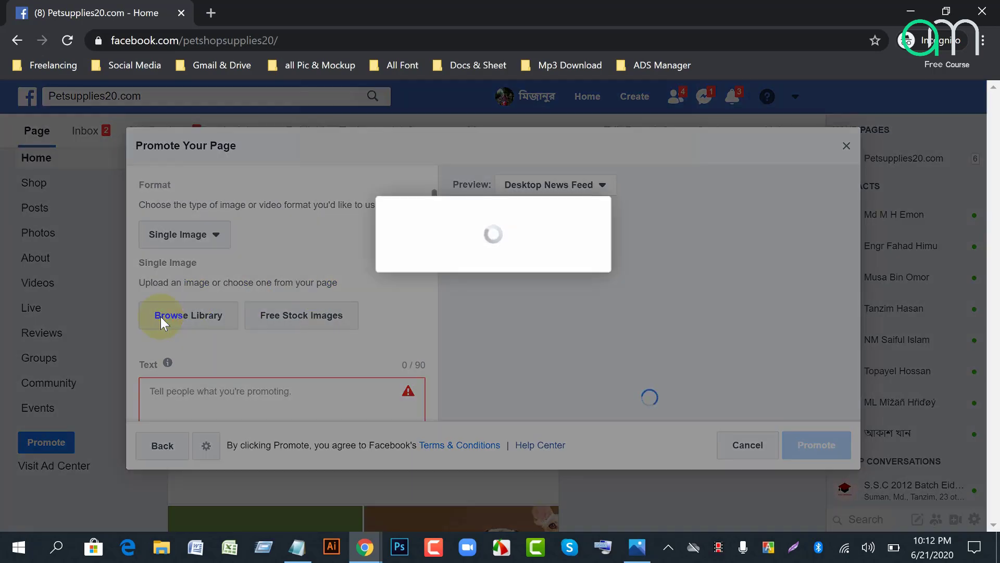
pyautogui.click(204, 328)
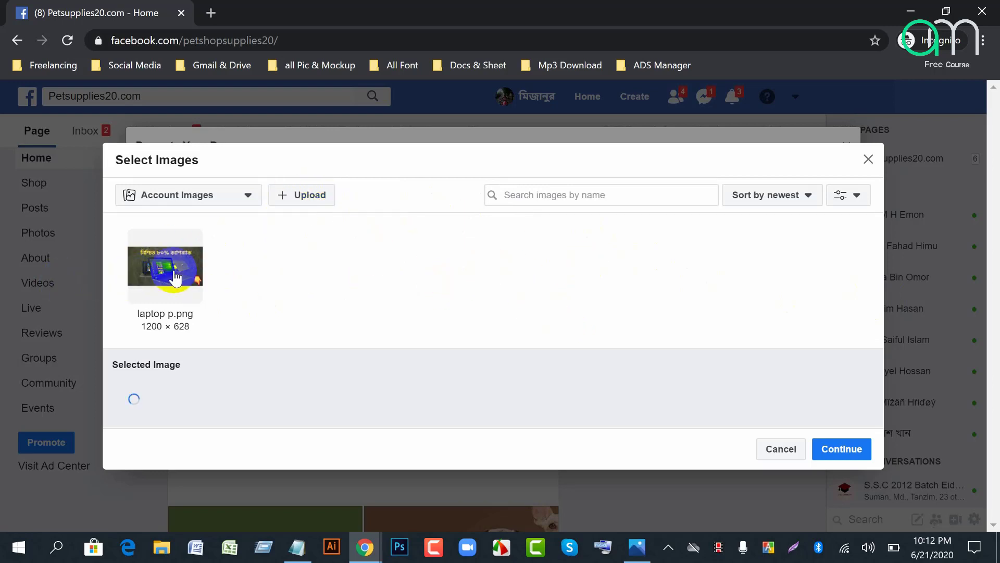
pyautogui.click(180, 287)
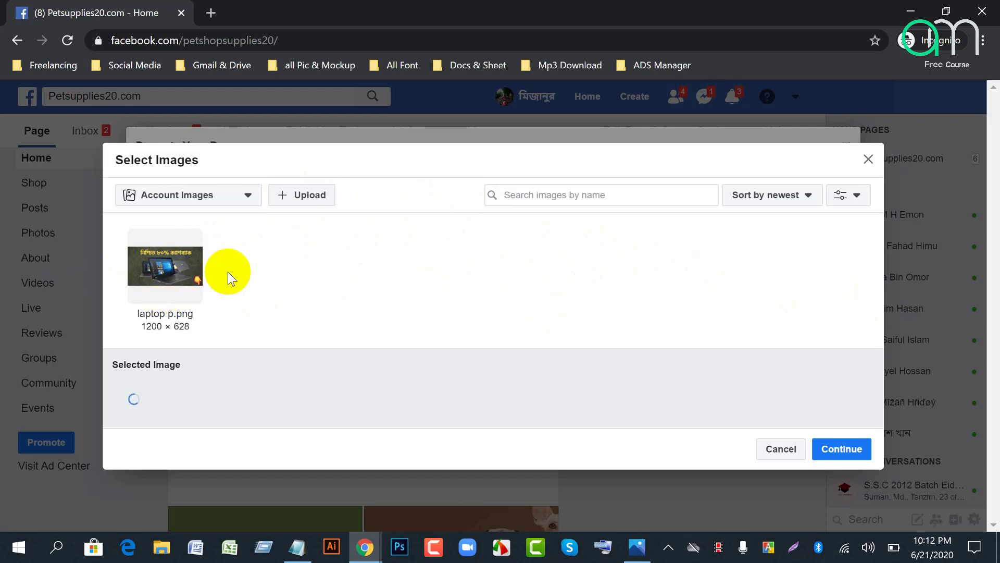
pyautogui.click(247, 196)
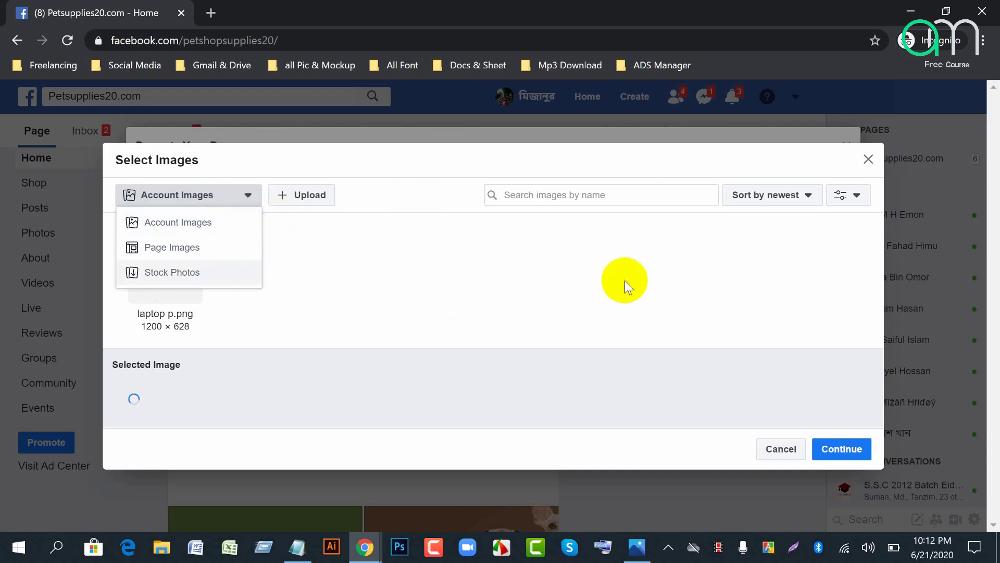
pyautogui.click(249, 201)
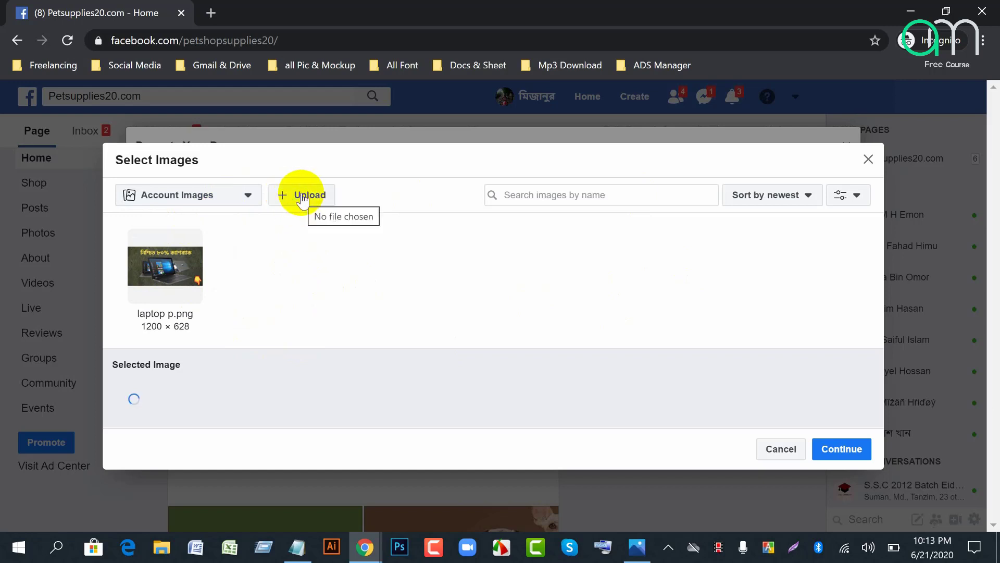
pyautogui.click(152, 284)
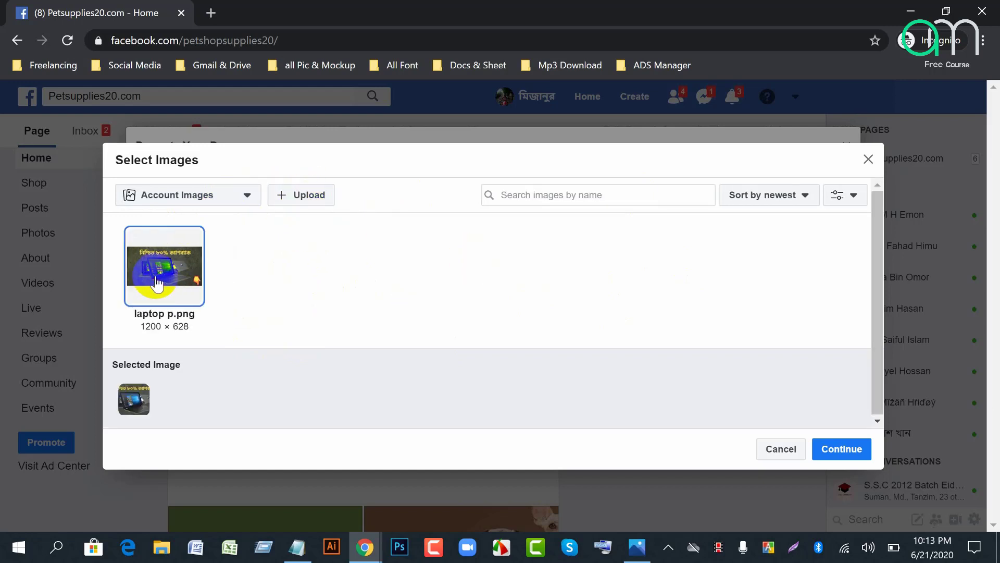
pyautogui.click(832, 451)
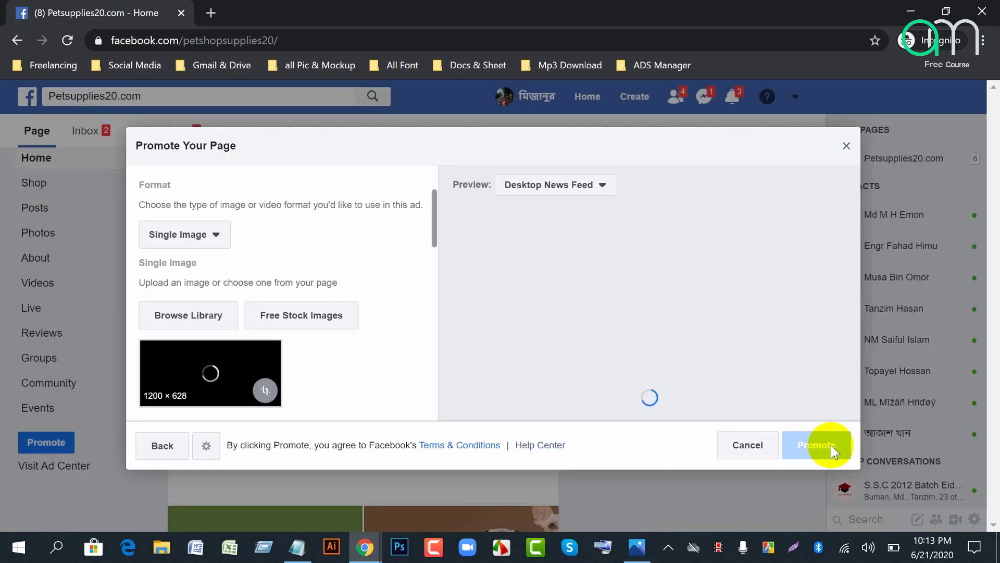
pyautogui.click(366, 546)
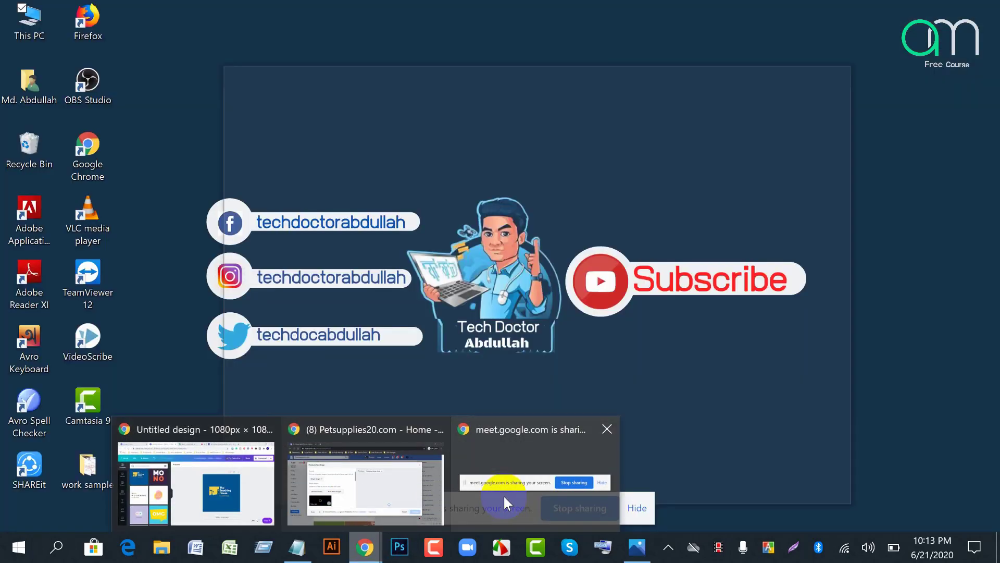
pyautogui.click(504, 496)
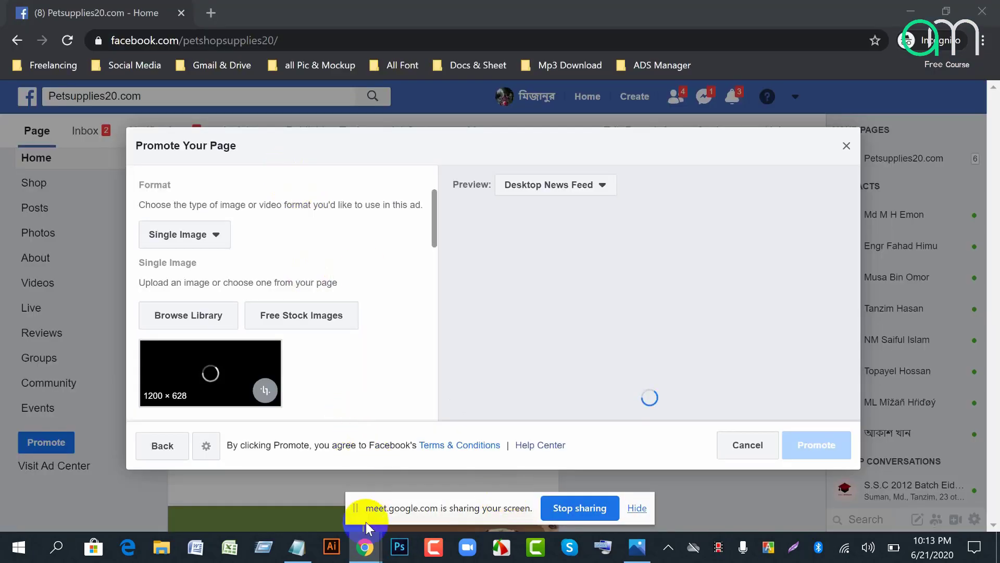
pyautogui.moveTo(366, 545)
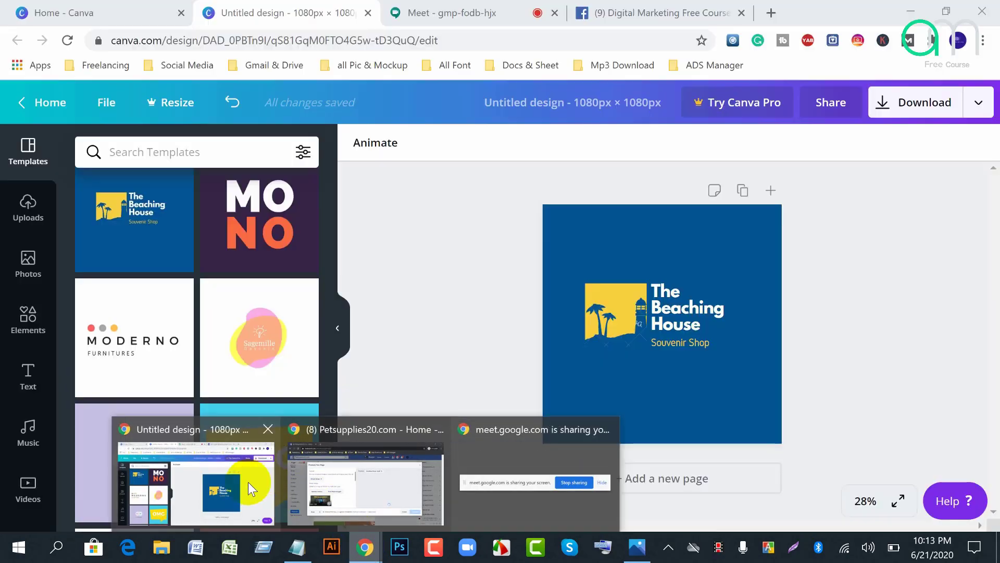
pyautogui.click(248, 482)
pyautogui.click(427, 12)
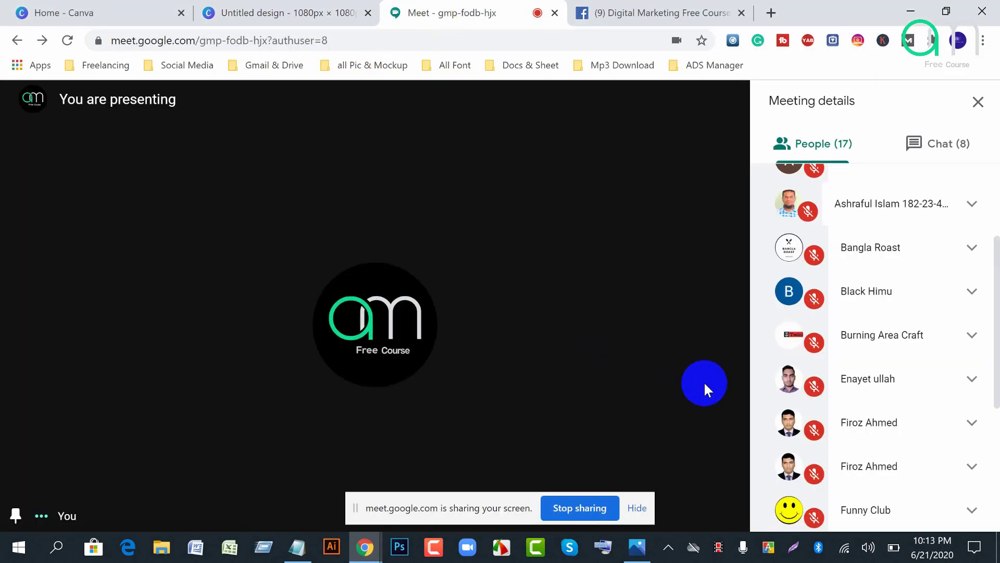
pyautogui.moveTo(367, 558)
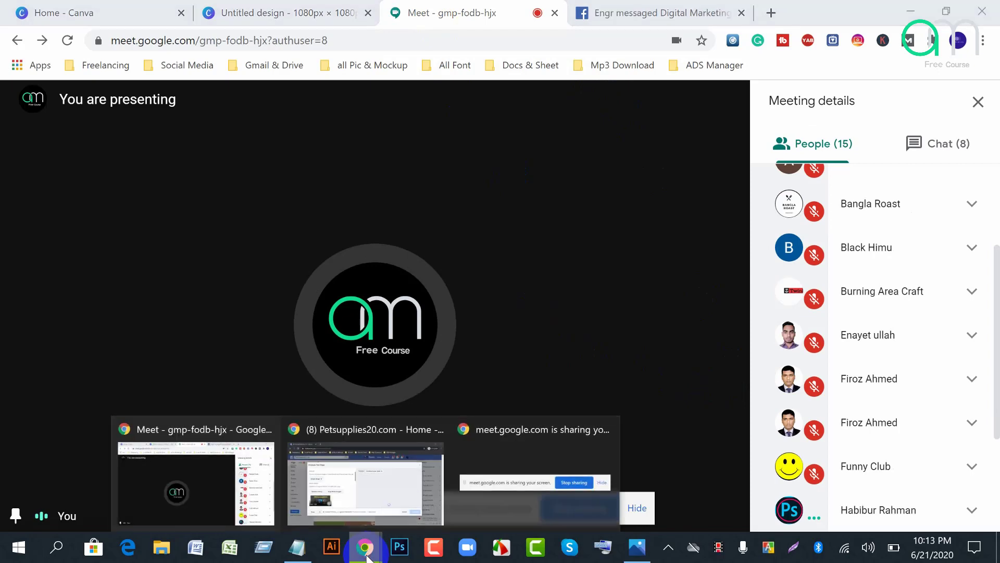
pyautogui.click(391, 495)
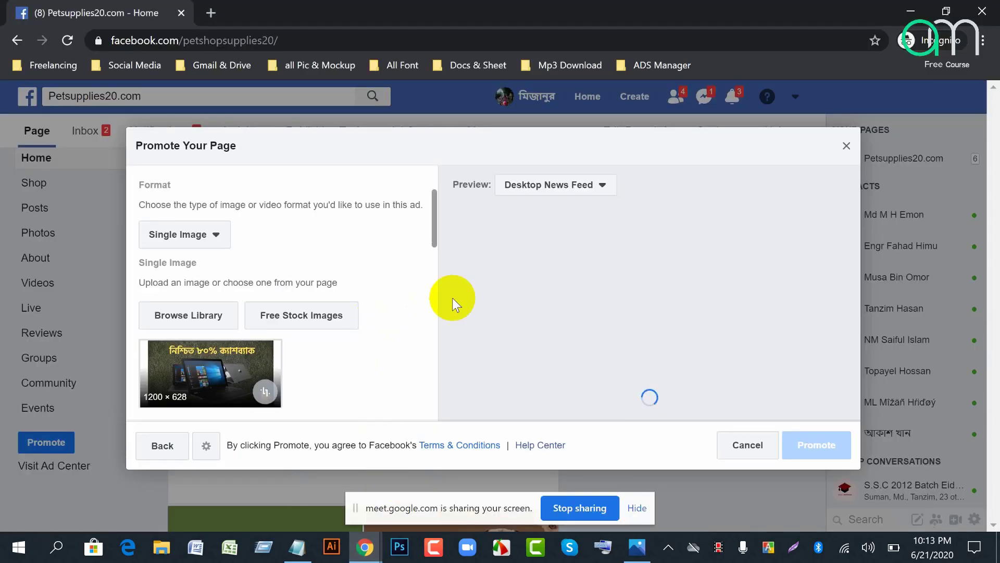
pyautogui.scroll(-2, 407, 388)
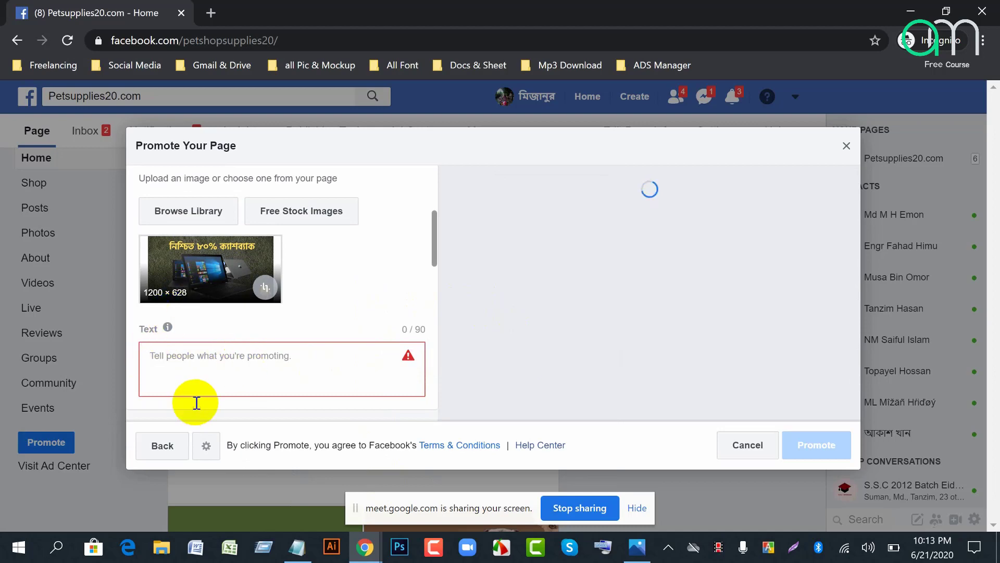
pyautogui.scroll(-2, 170, 358)
pyautogui.scroll(2, 185, 245)
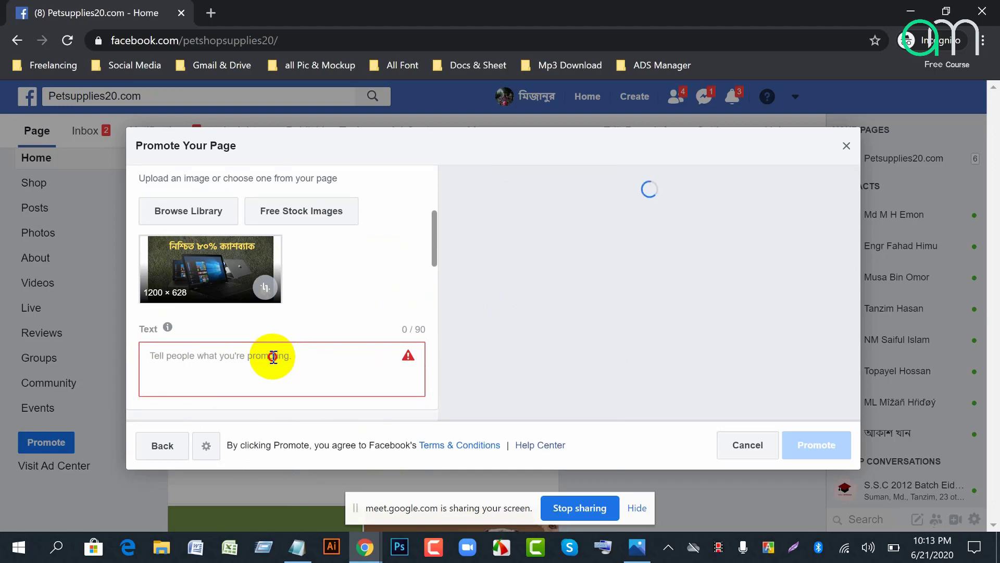
# Step: Enter 'Big Sale 80% Cashback.' in the ad's Text box
pyautogui.click(273, 355)
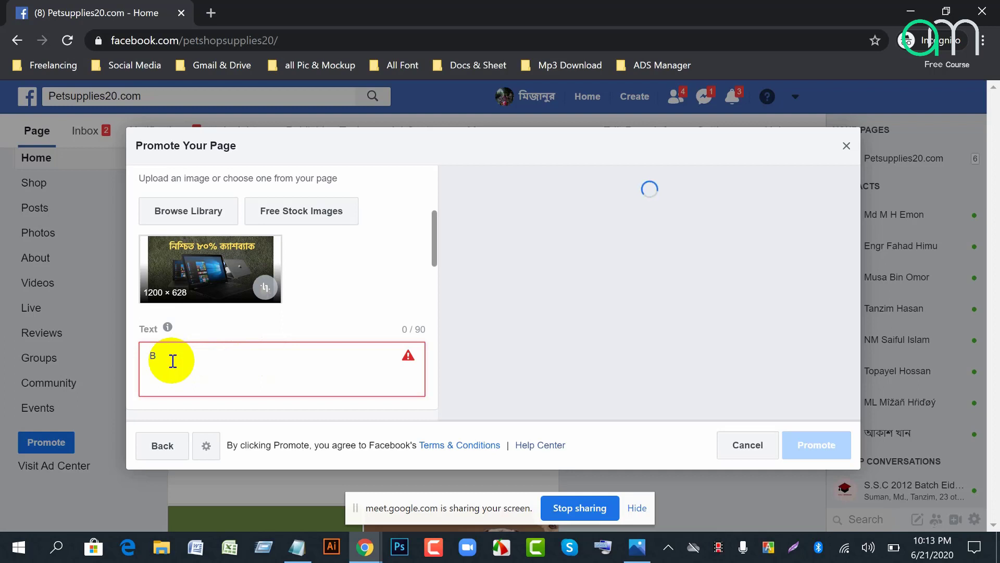
pyautogui.write('ig Sale 80')
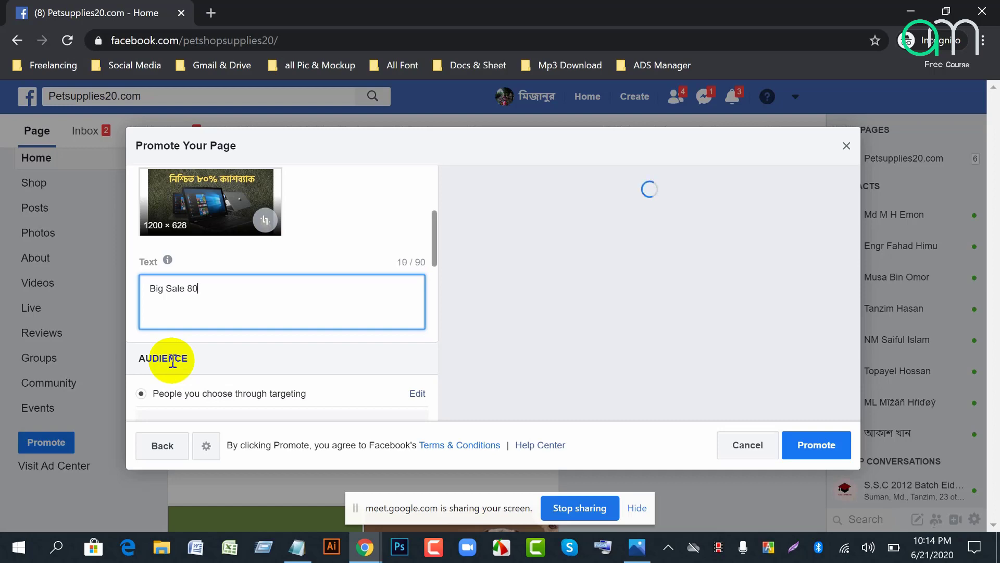
pyautogui.write('% Cashback.')
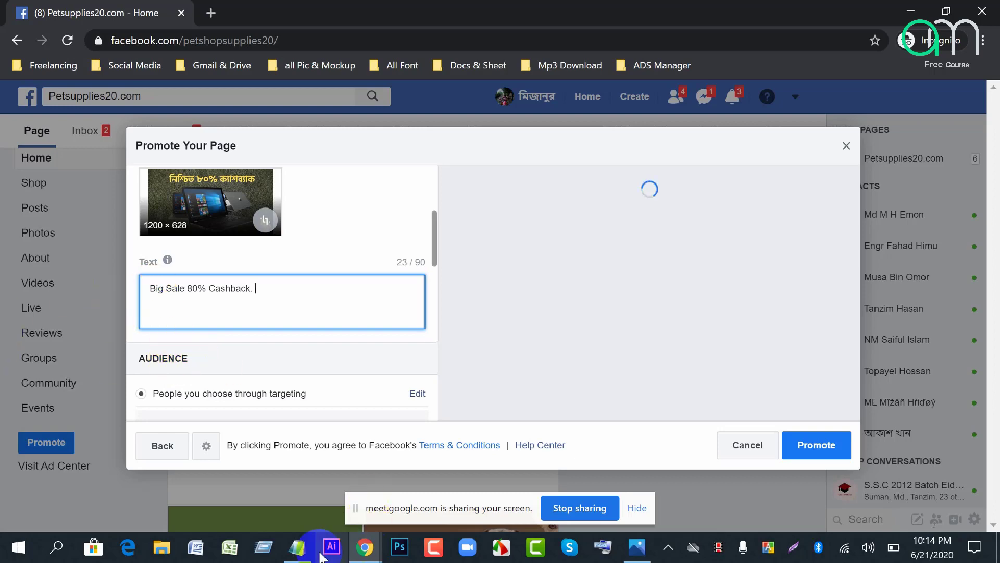
pyautogui.click(295, 552)
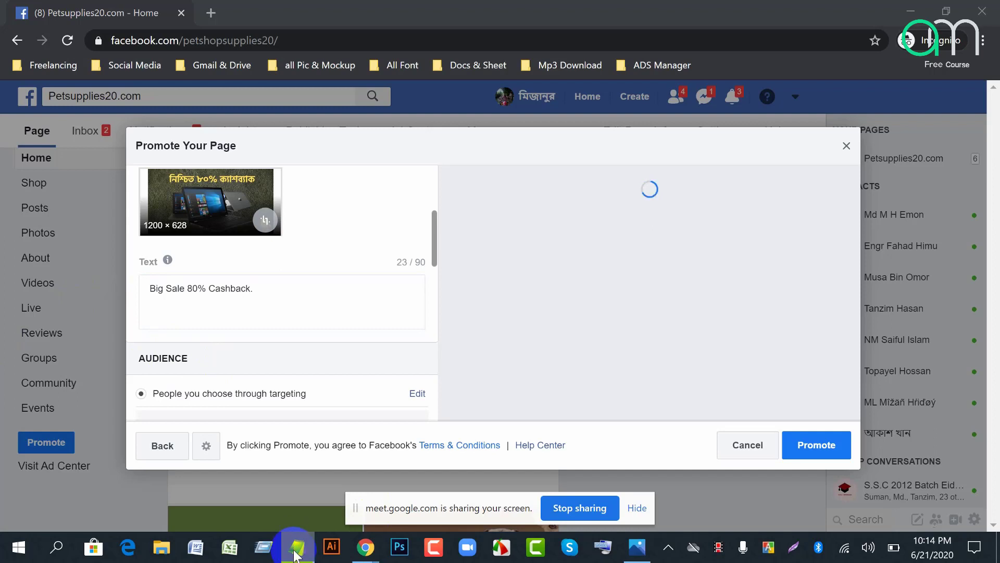
pyautogui.click(306, 555)
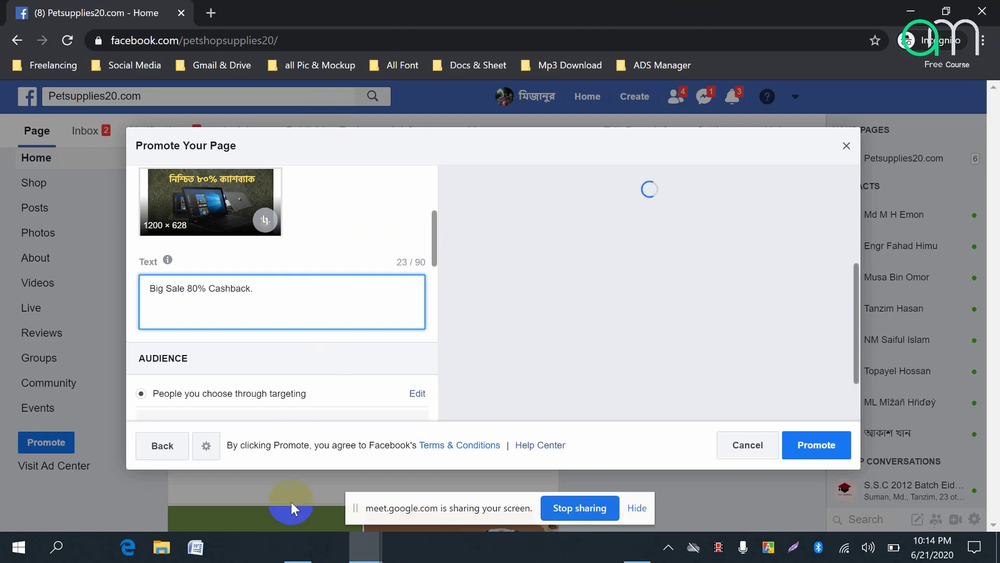
# Step: Close the size-list Notepad window with Don't Save
pyautogui.click(302, 552)
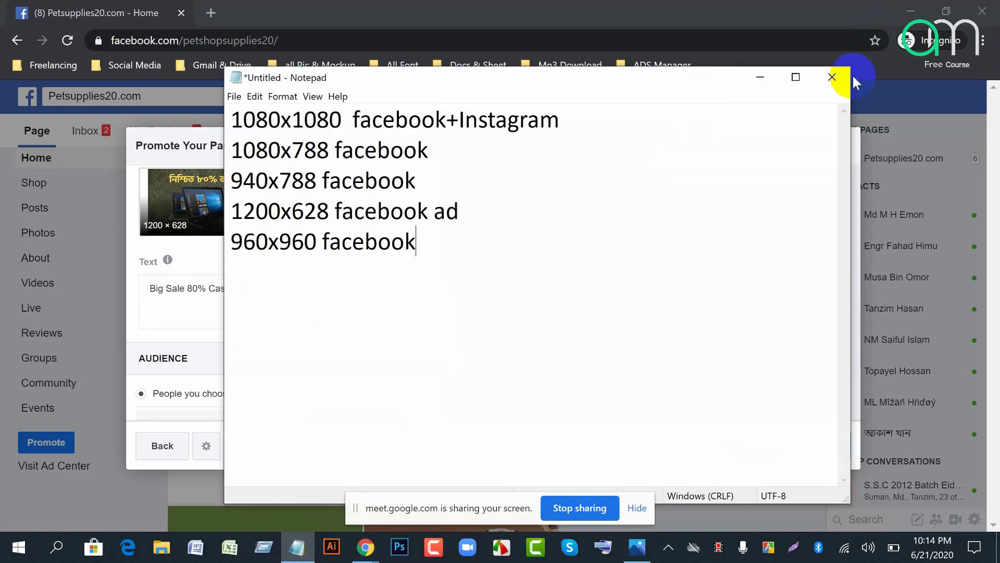
pyautogui.click(760, 78)
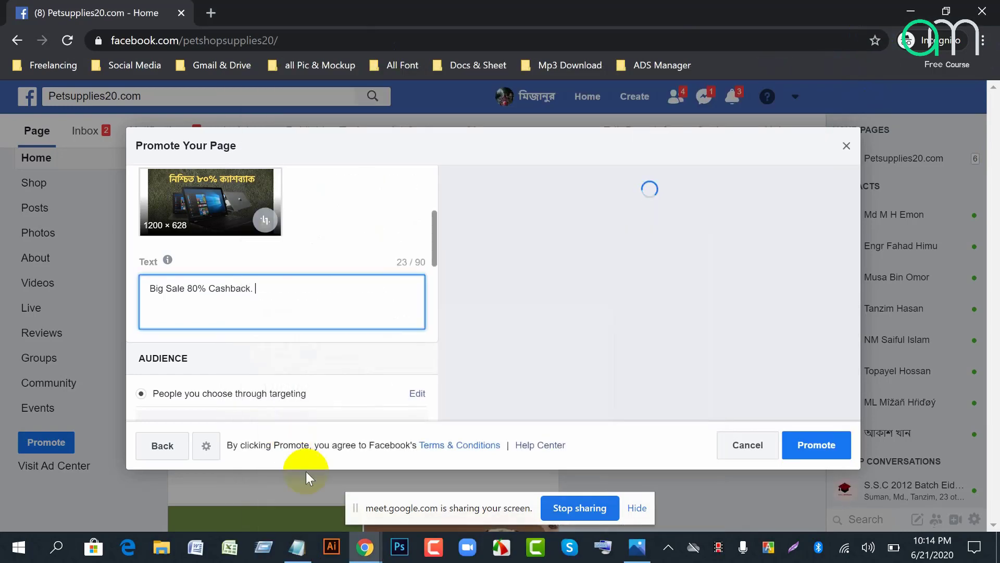
pyautogui.click(297, 549)
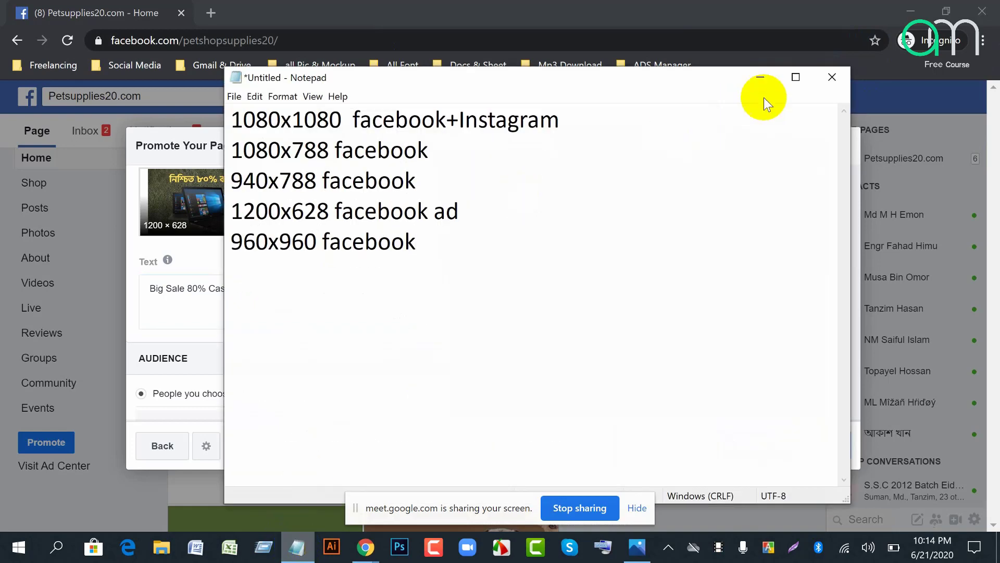
pyautogui.click(833, 77)
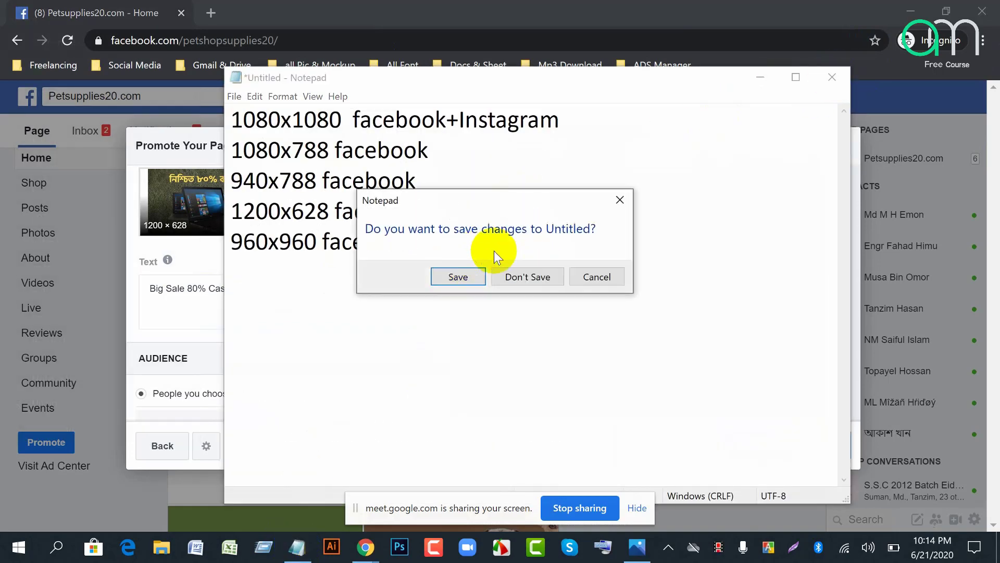
pyautogui.click(536, 275)
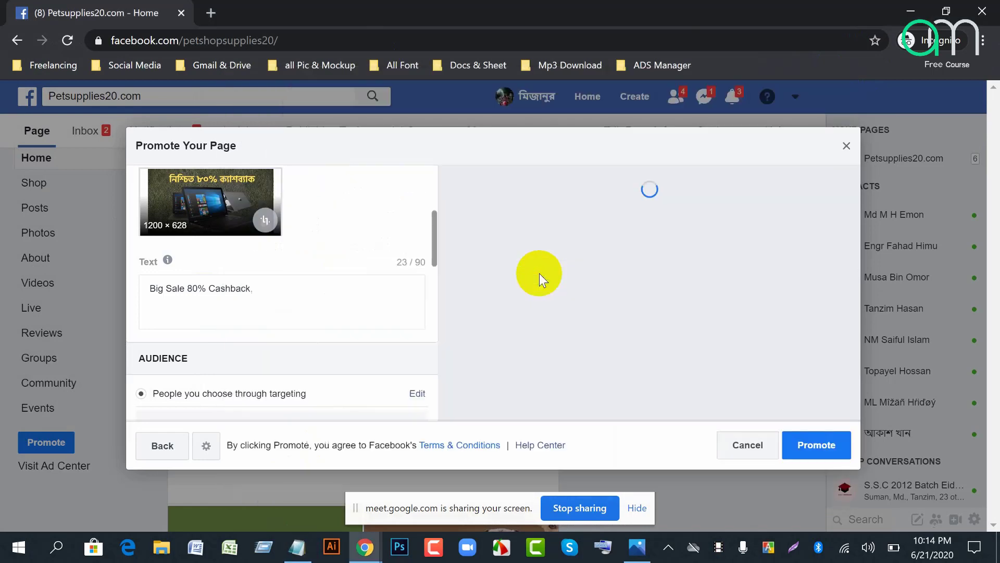
# Step: Copy the two leading emojis from the recent ad-text note, then close it
pyautogui.click(292, 544)
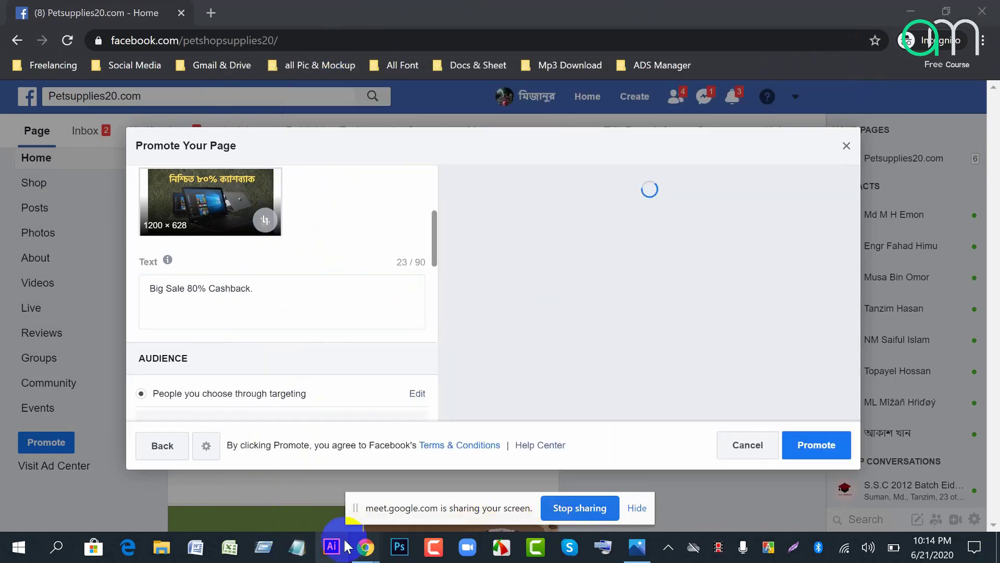
pyautogui.click(297, 548)
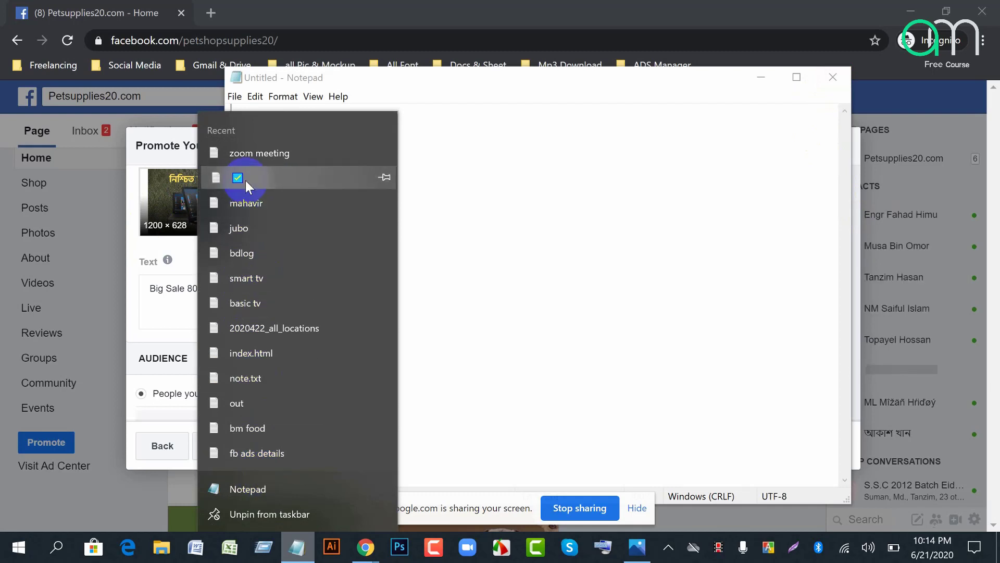
pyautogui.click(833, 81)
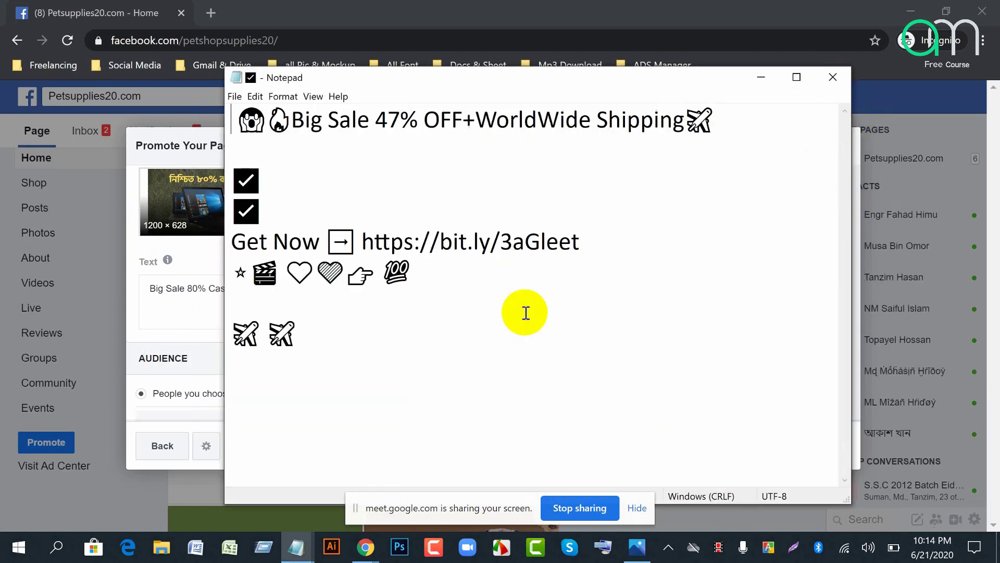
pyautogui.moveTo(267, 125); pyautogui.dragTo(244, 124)
pyautogui.hotkey('ctrl', 'c')
pyautogui.rightClick(246, 127)
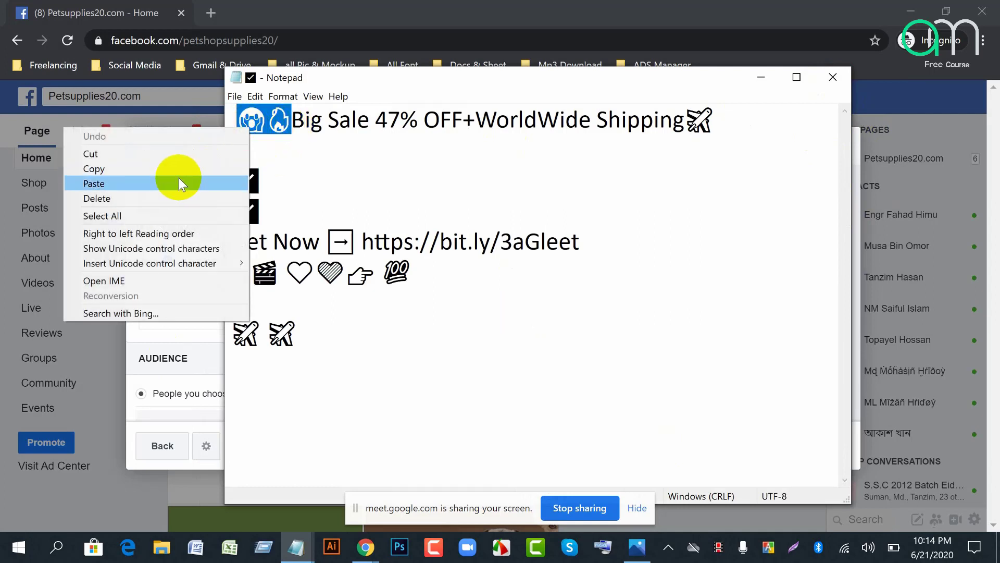
pyautogui.click(126, 167)
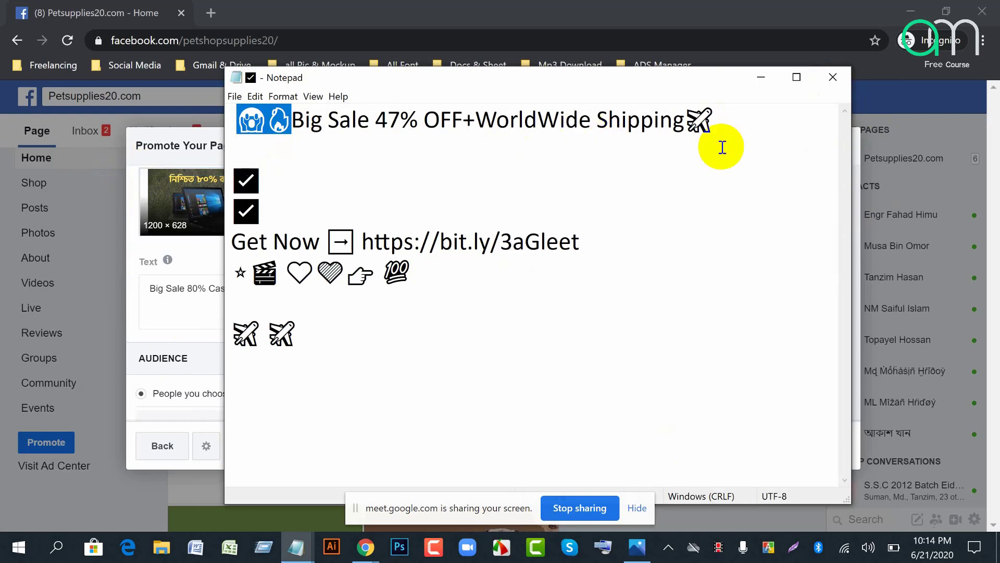
pyautogui.click(831, 77)
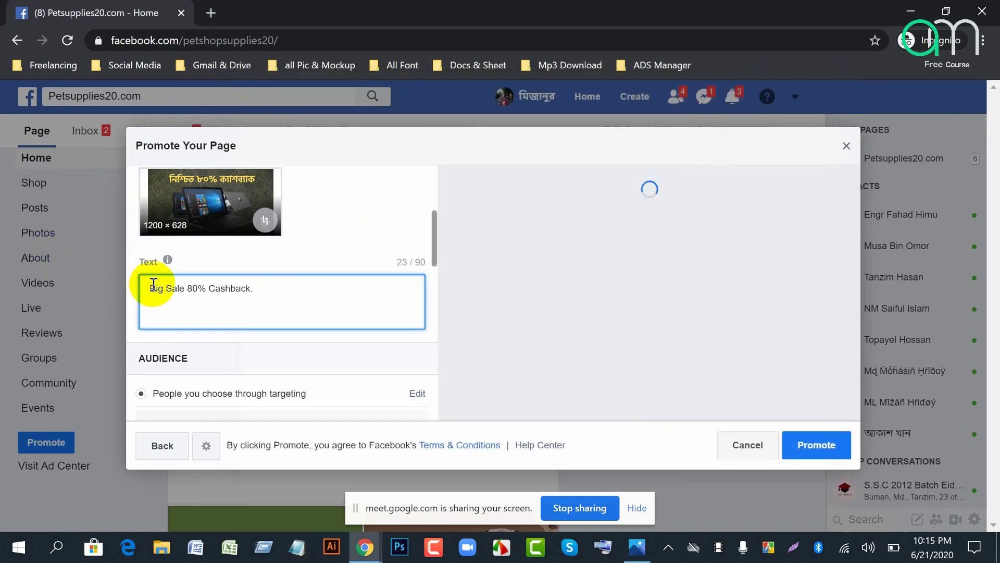
pyautogui.click(151, 287)
# Step: Paste the 😱🔥 emojis before 'Big Sale' and append the Bengali like-our-page line
pyautogui.hotkey('ctrl', 'v')
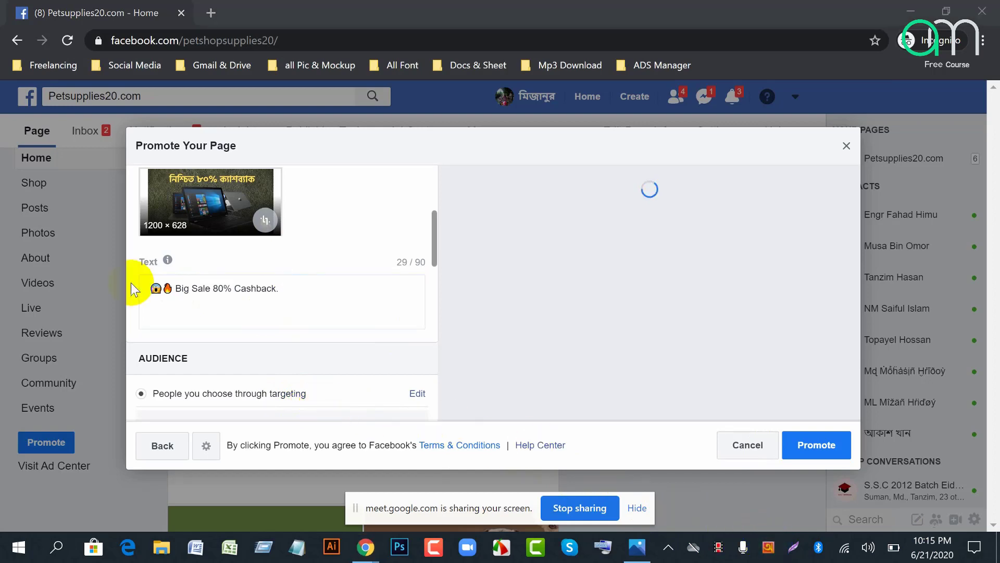
pyautogui.click(301, 290)
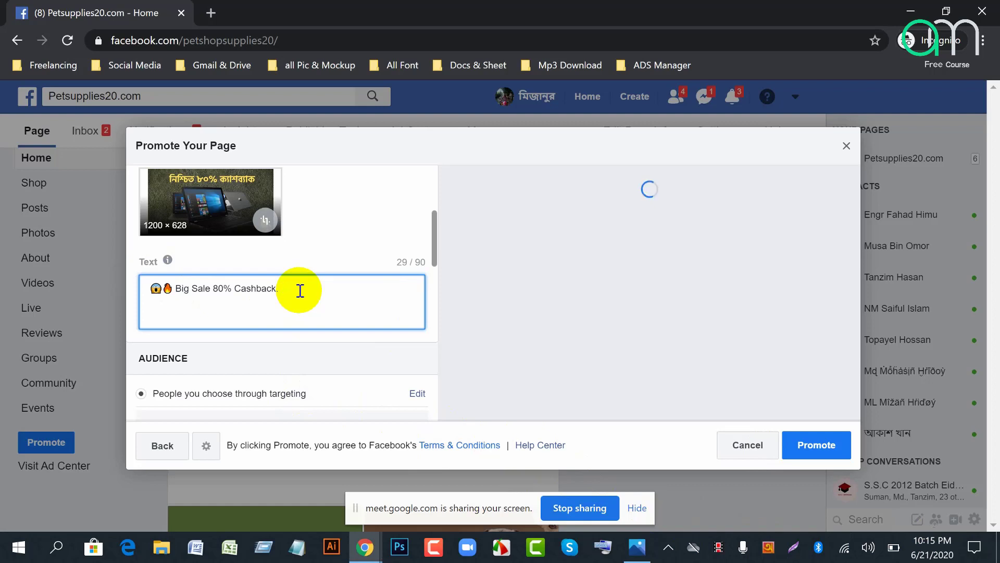
pyautogui.write('লাইক দ')
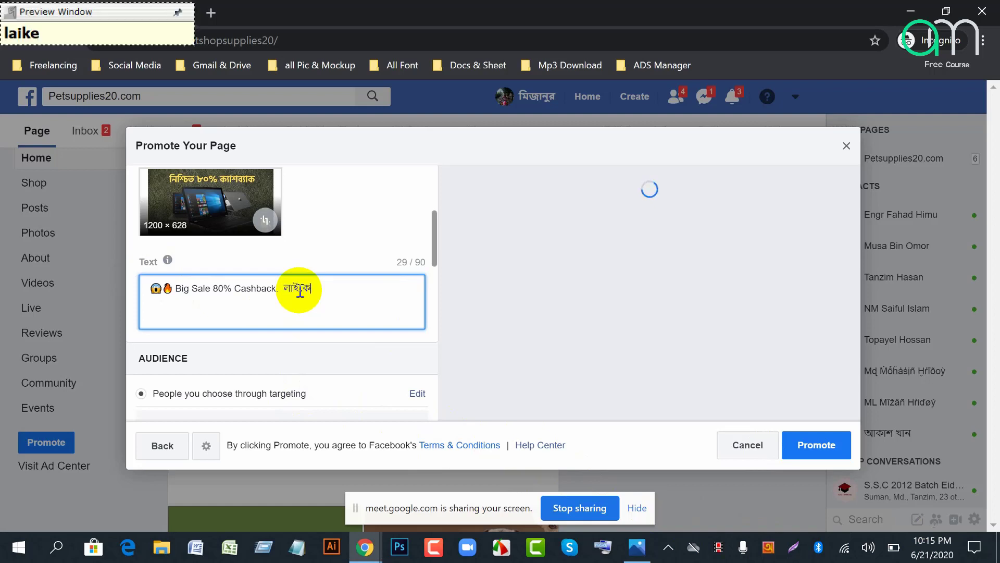
pyautogui.write('িয়ে ')
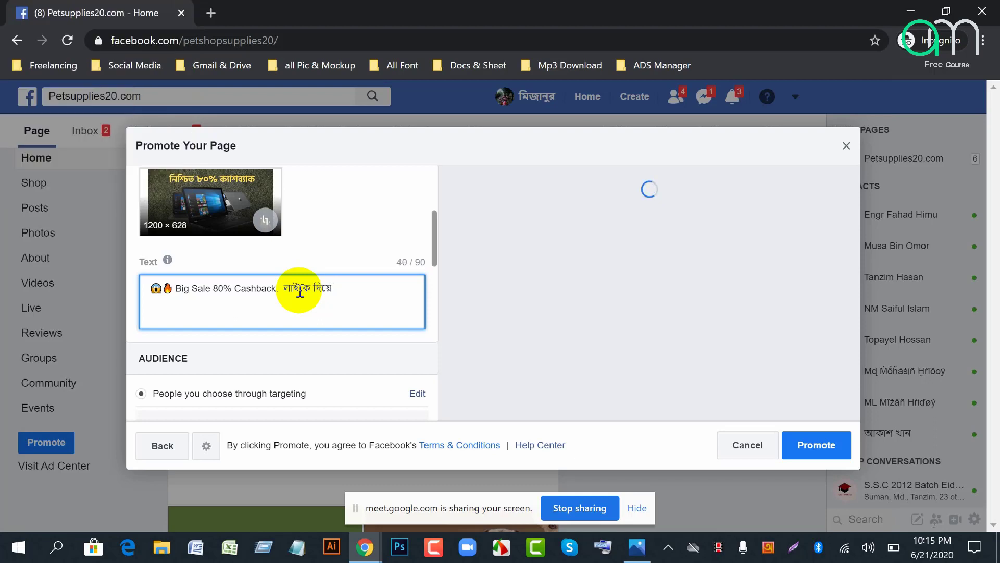
pyautogui.write('আমাদের পেইজ')
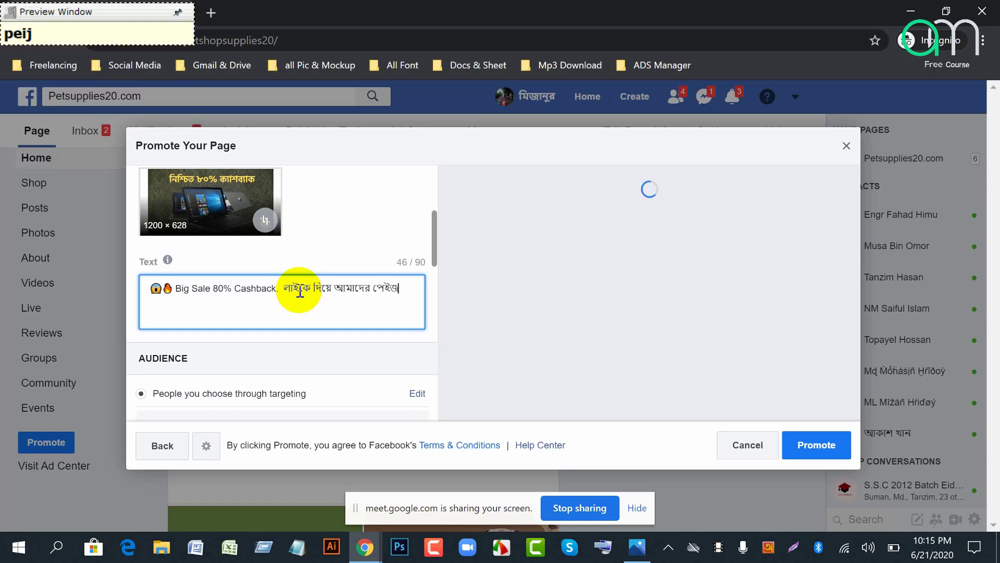
pyautogui.write(' এ')
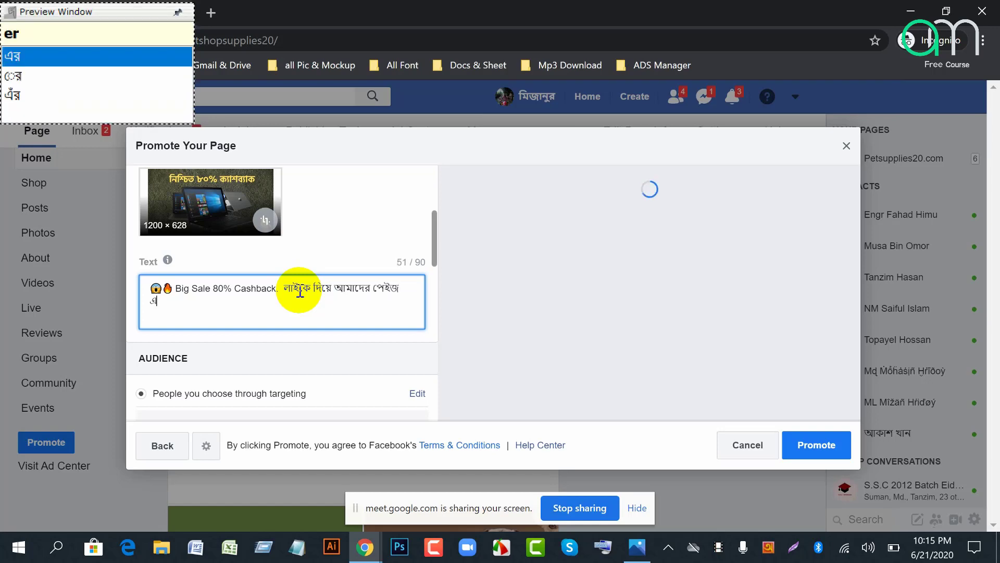
pyautogui.write('র সা')
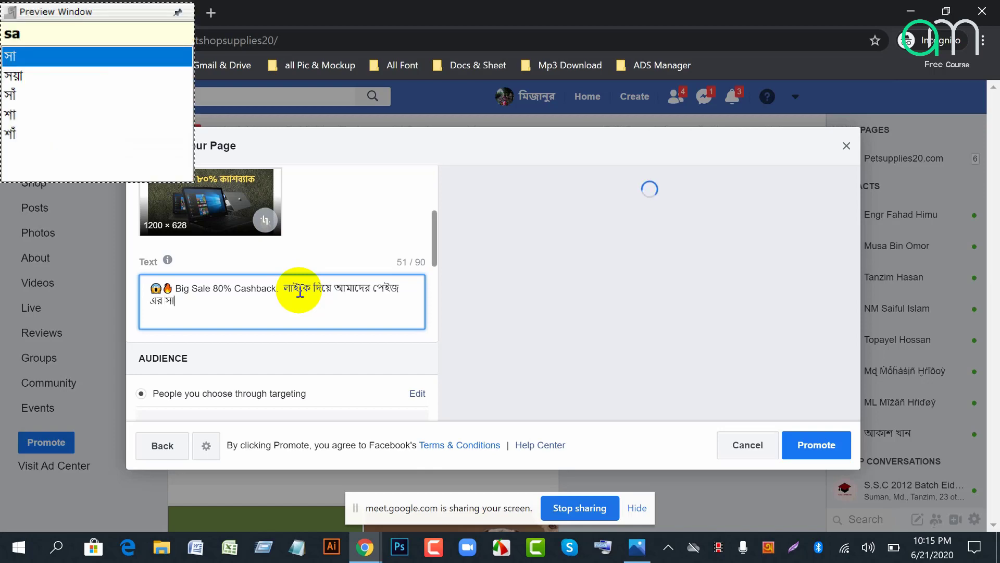
pyautogui.write('the thaku')
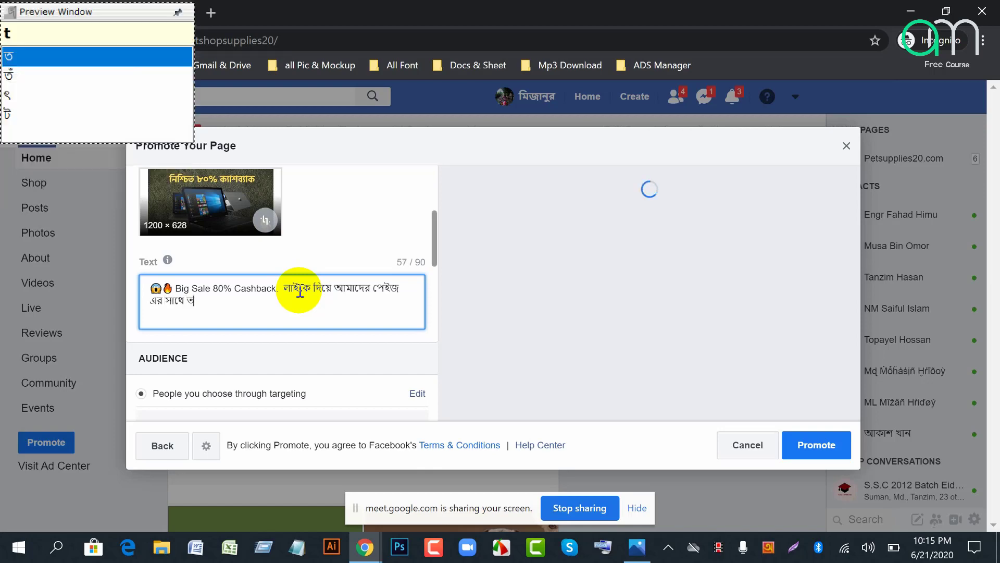
pyautogui.write('n')
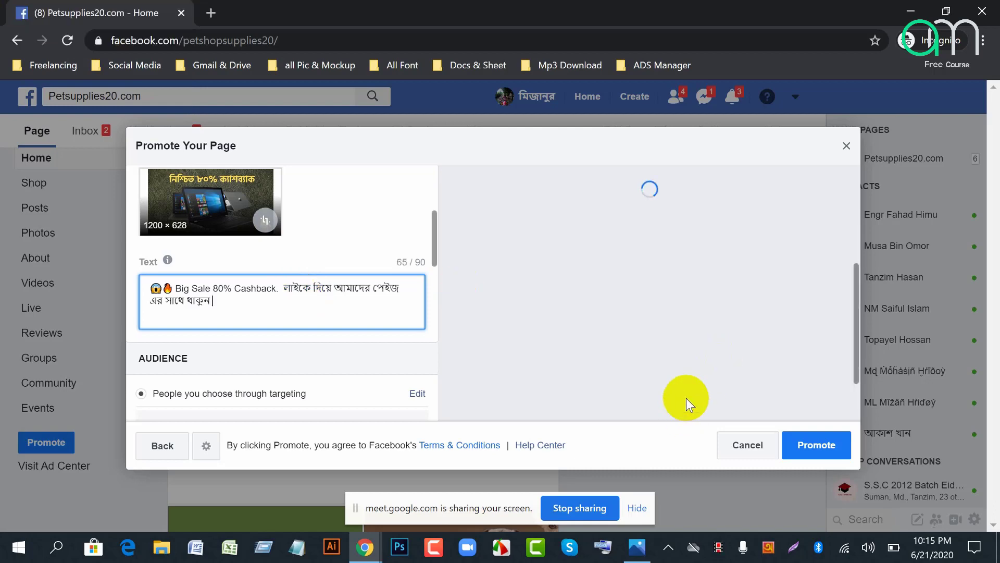
# Step: Switch the ad preview to Mobile News Feed and scroll through it
pyautogui.click(603, 185)
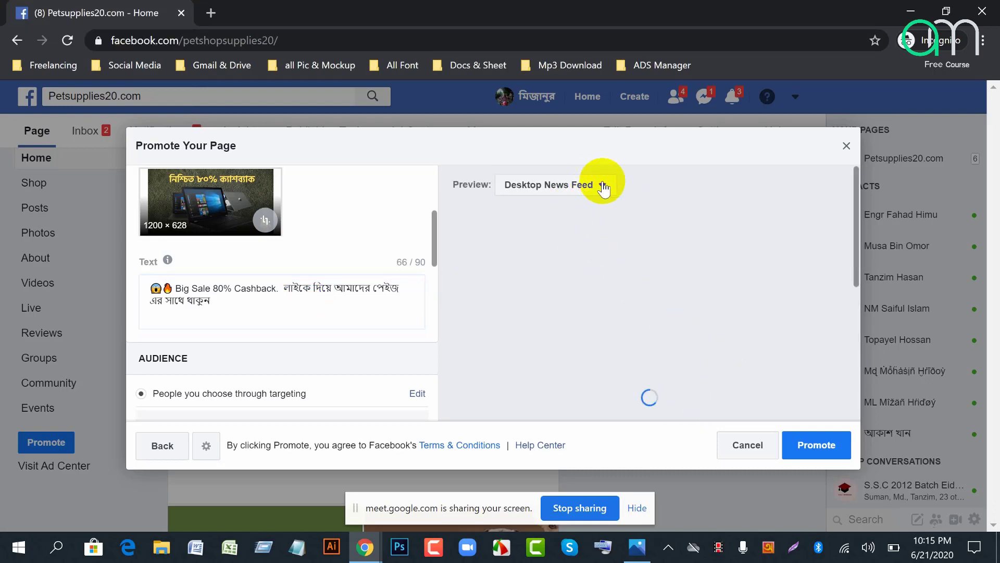
pyautogui.click(580, 228)
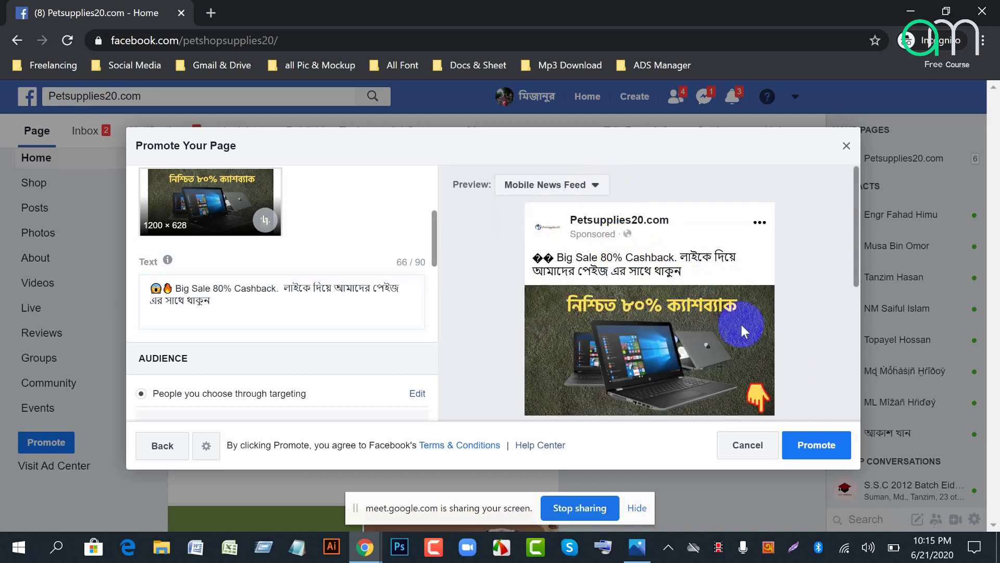
pyautogui.scroll(-4, 729, 333)
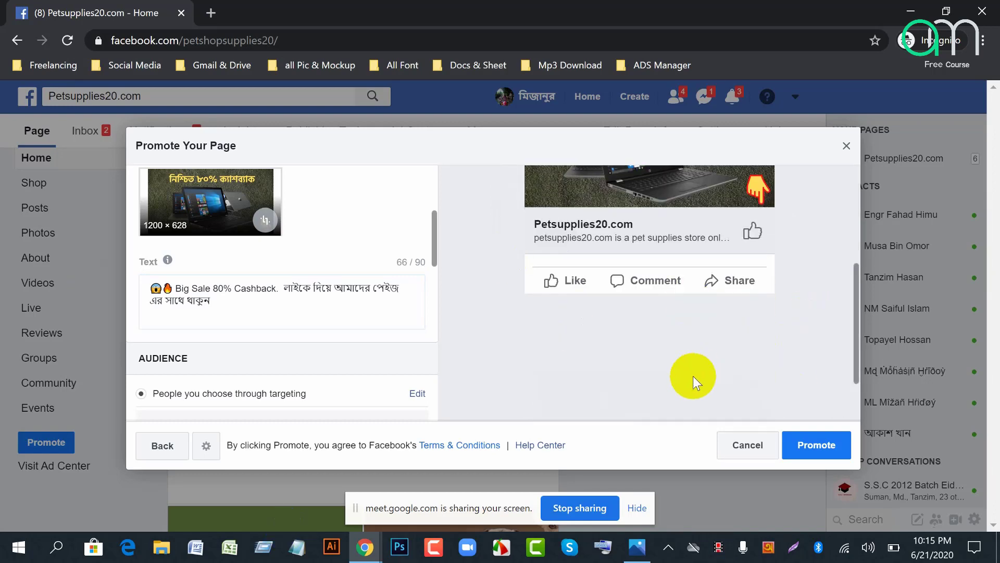
pyautogui.scroll(4, 621, 361)
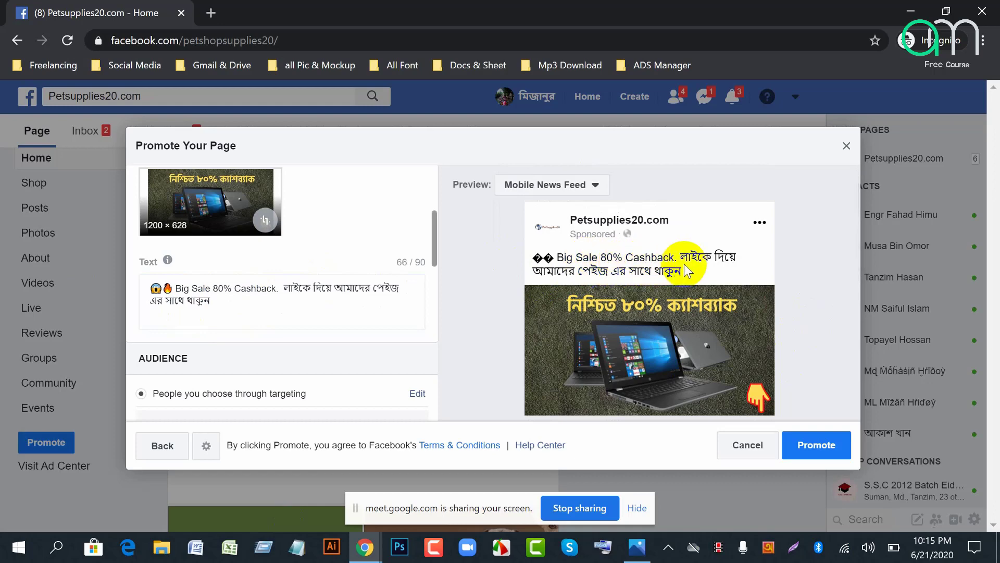
pyautogui.scroll(-4, 674, 286)
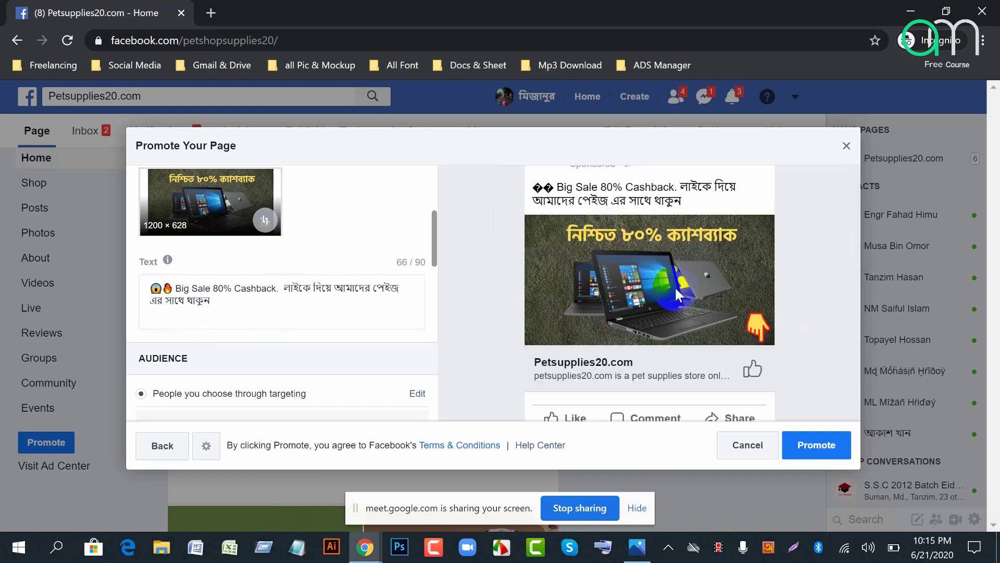
pyautogui.scroll(2, 667, 267)
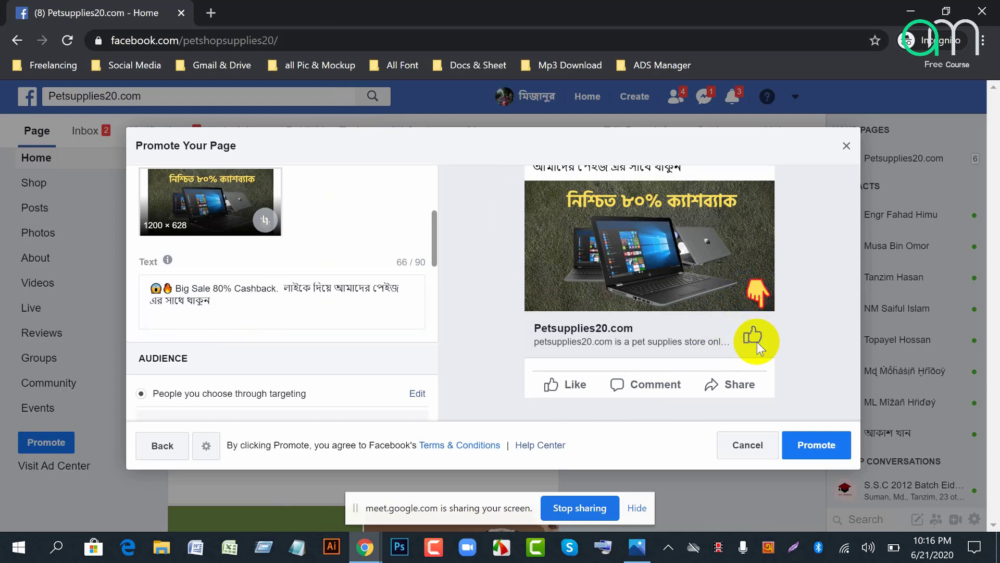
# Step: Switch from Google Meet back to the Petsupplies20.com Facebook ad setup window
pyautogui.moveTo(364, 546)
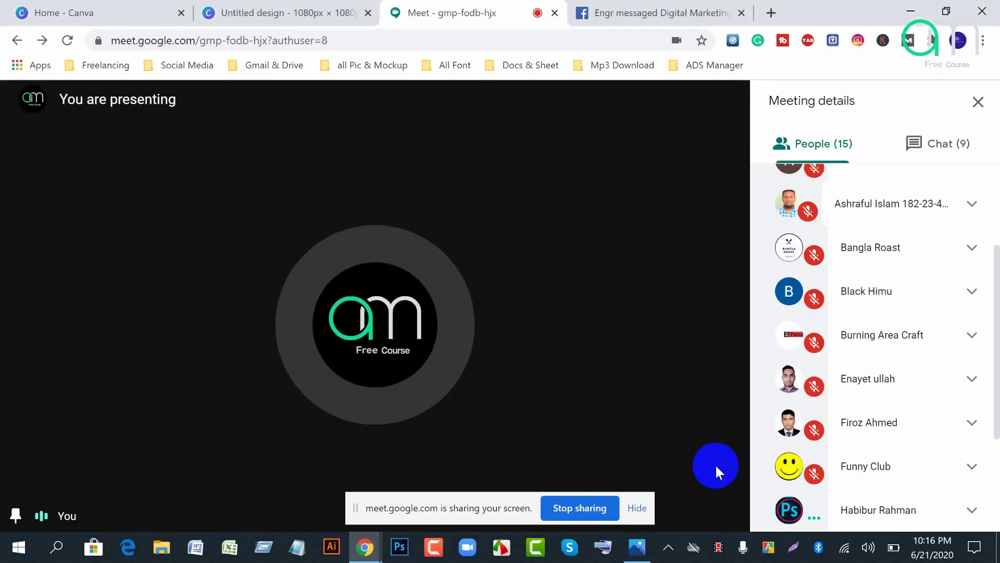
pyautogui.moveTo(364, 556)
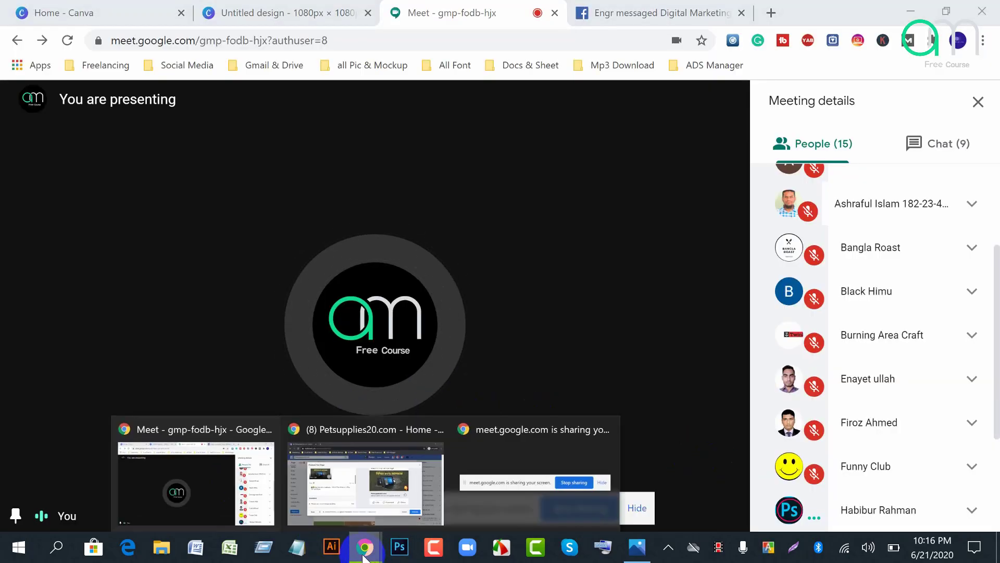
pyautogui.click(501, 492)
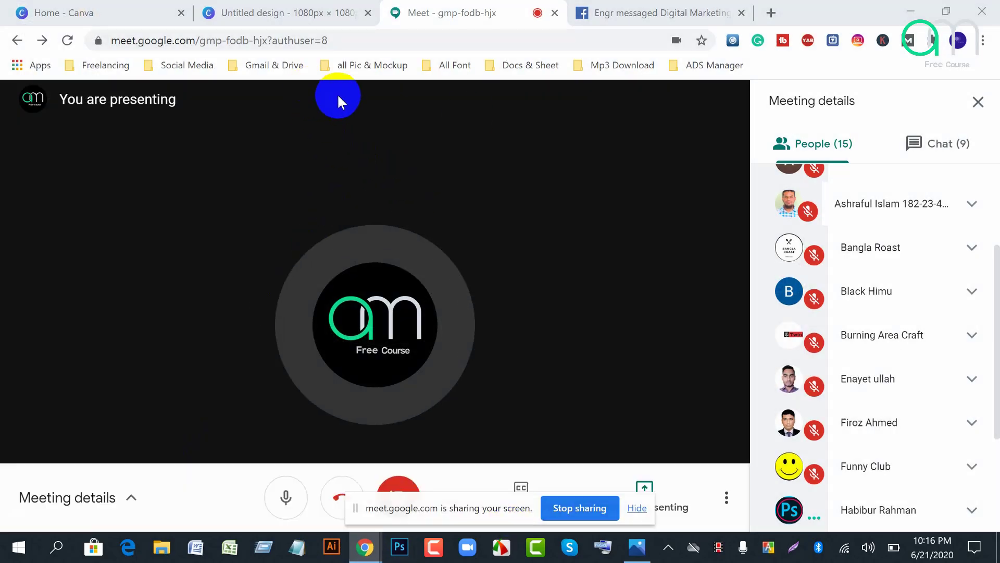
pyautogui.moveTo(364, 547)
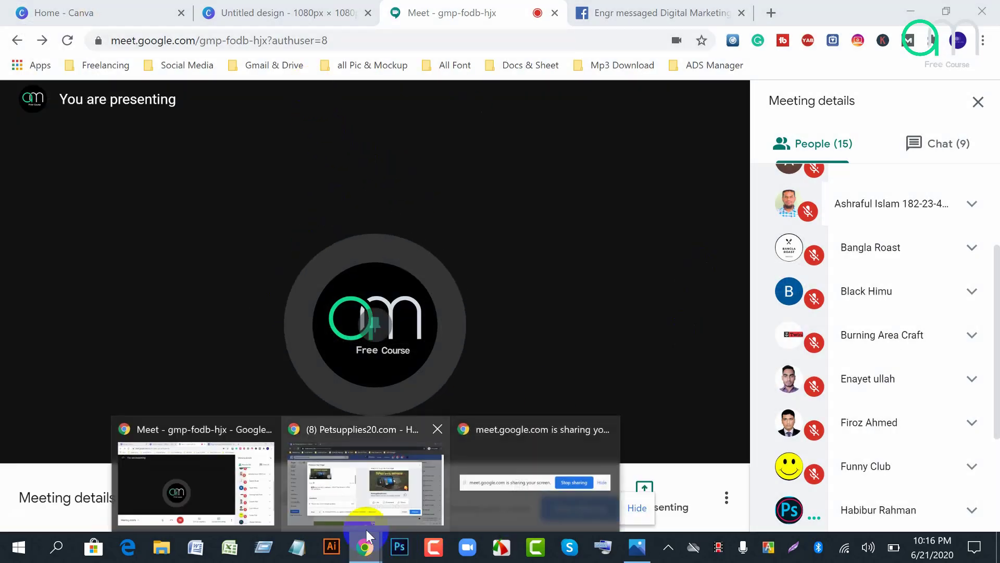
pyautogui.click(365, 480)
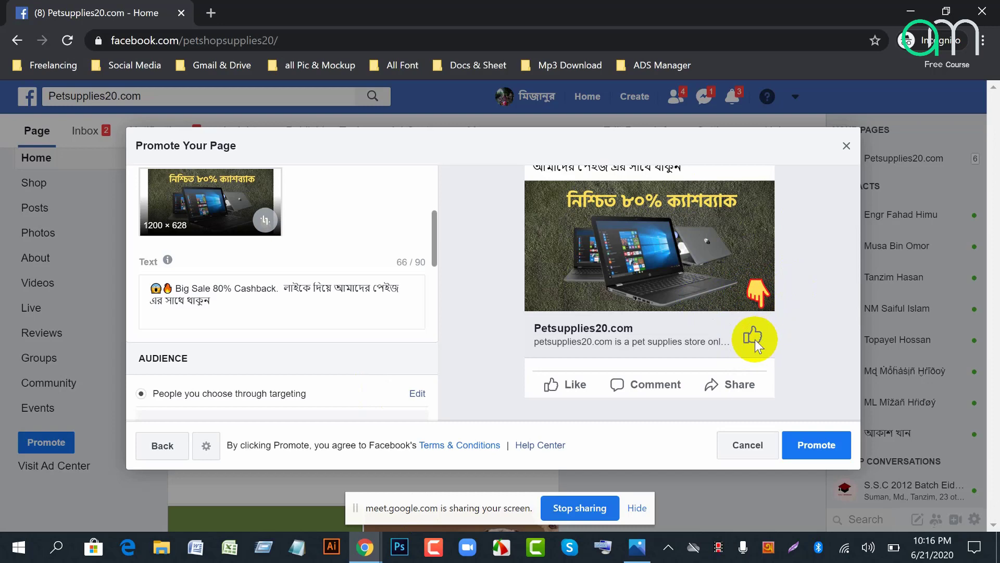
pyautogui.scroll(3, 751, 345)
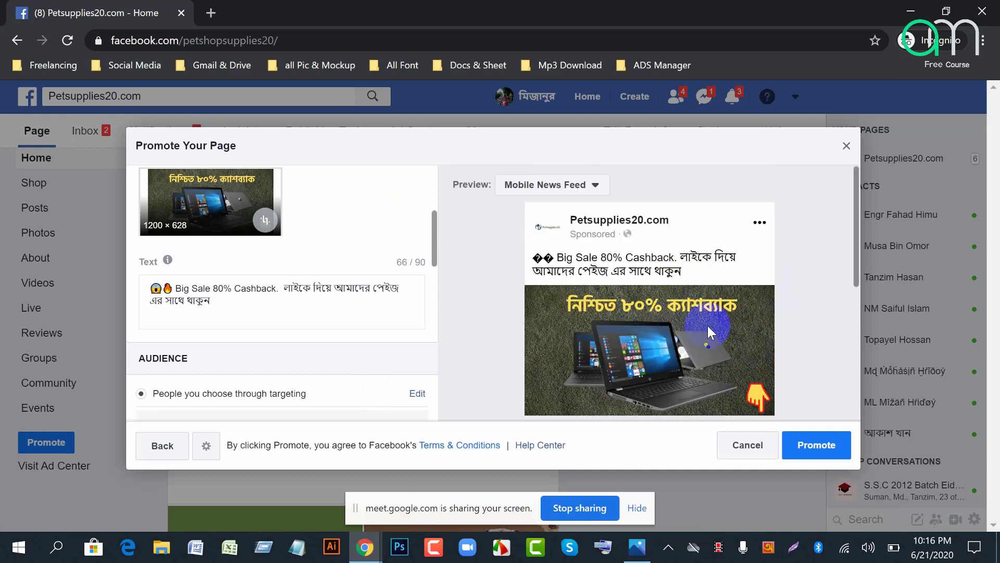
pyautogui.scroll(-3, 680, 316)
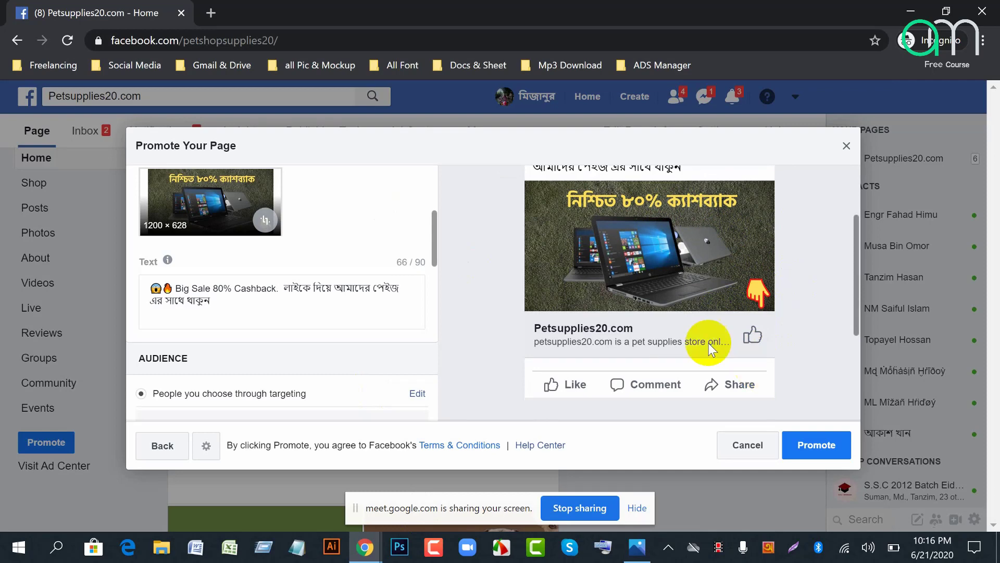
pyautogui.scroll(4, 391, 342)
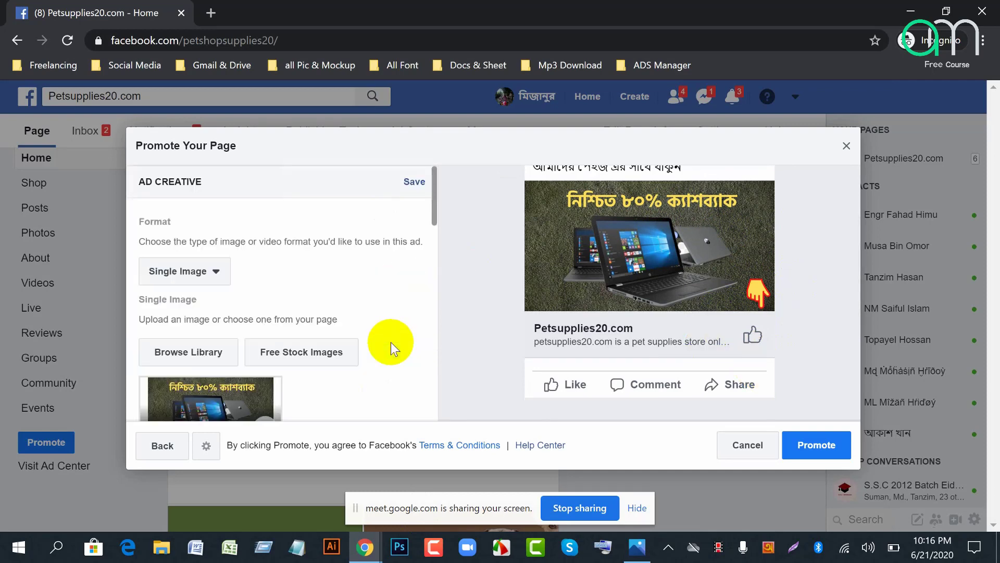
pyautogui.scroll(-5, 392, 342)
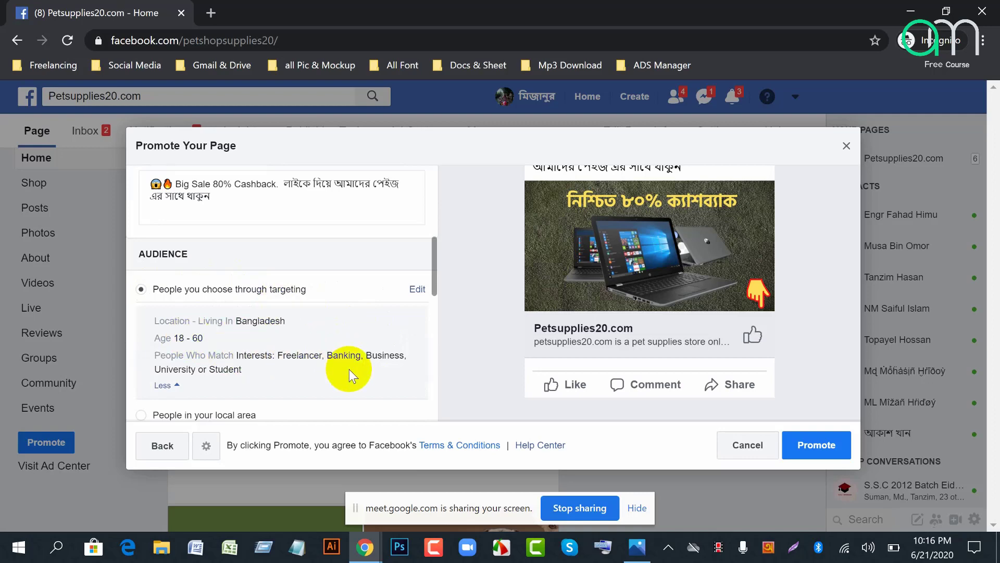
pyautogui.scroll(2, 368, 342)
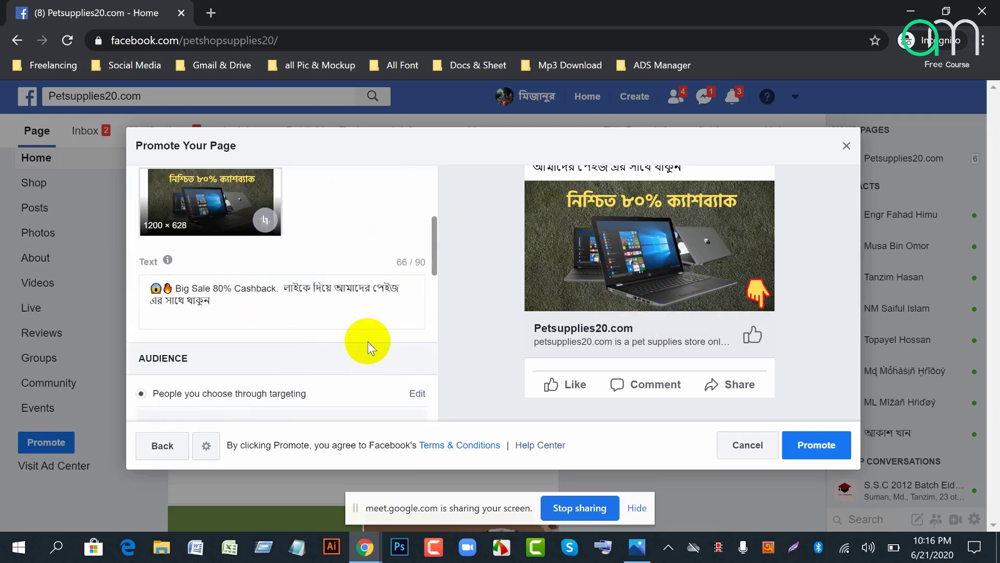
pyautogui.scroll(-2, 418, 346)
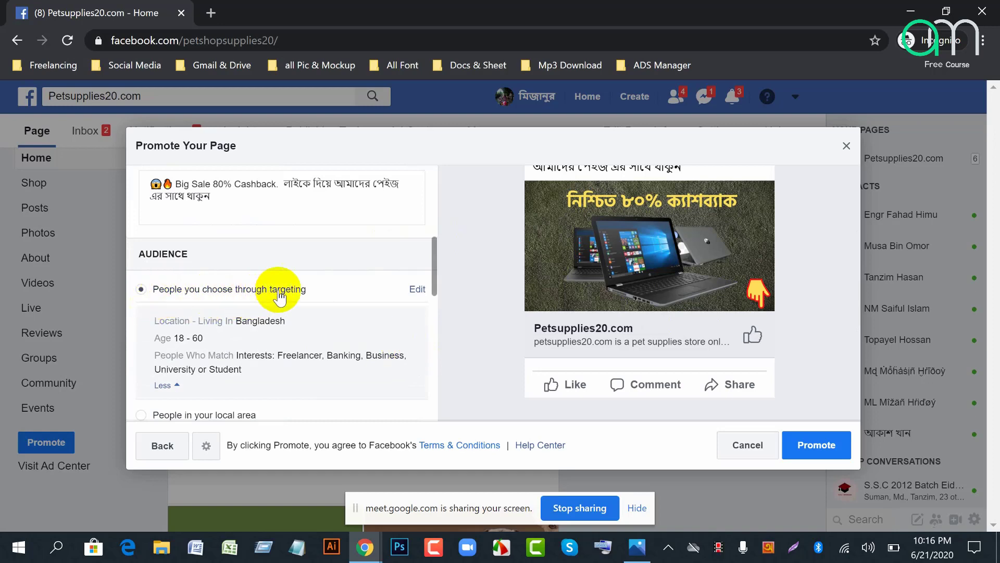
# Step: Edit the audience so ages run from 18 to 65+
pyautogui.click(418, 290)
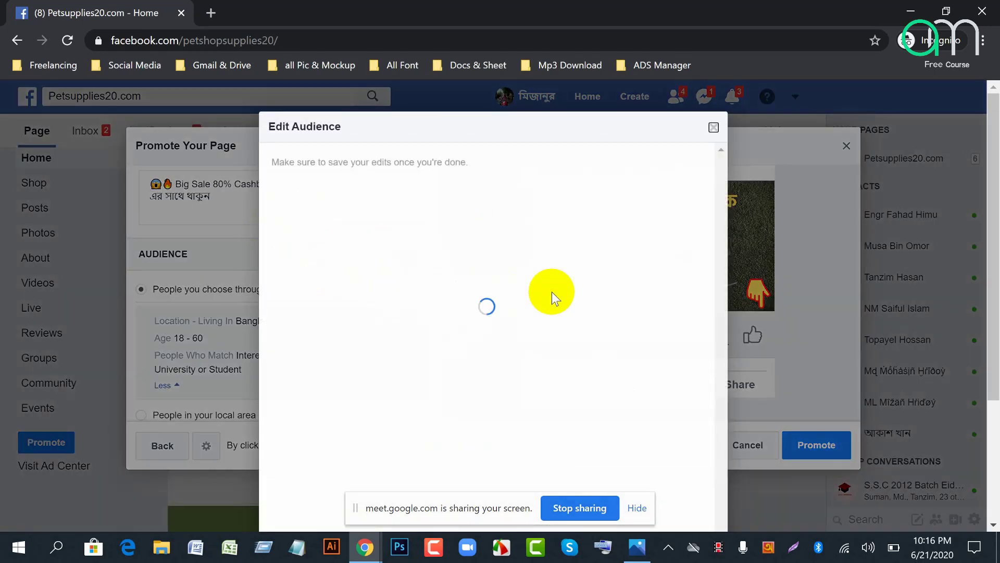
pyautogui.click(637, 507)
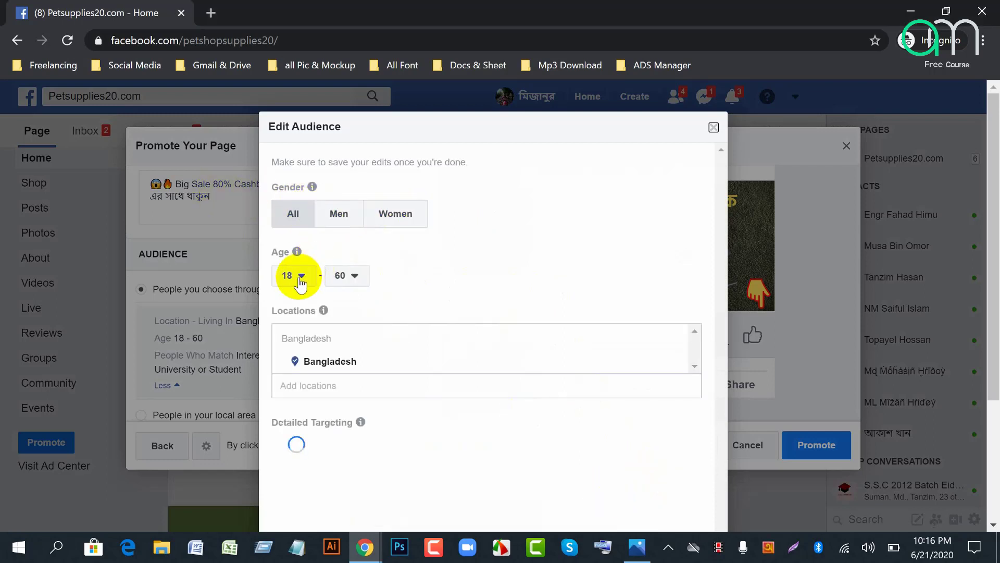
pyautogui.click(356, 276)
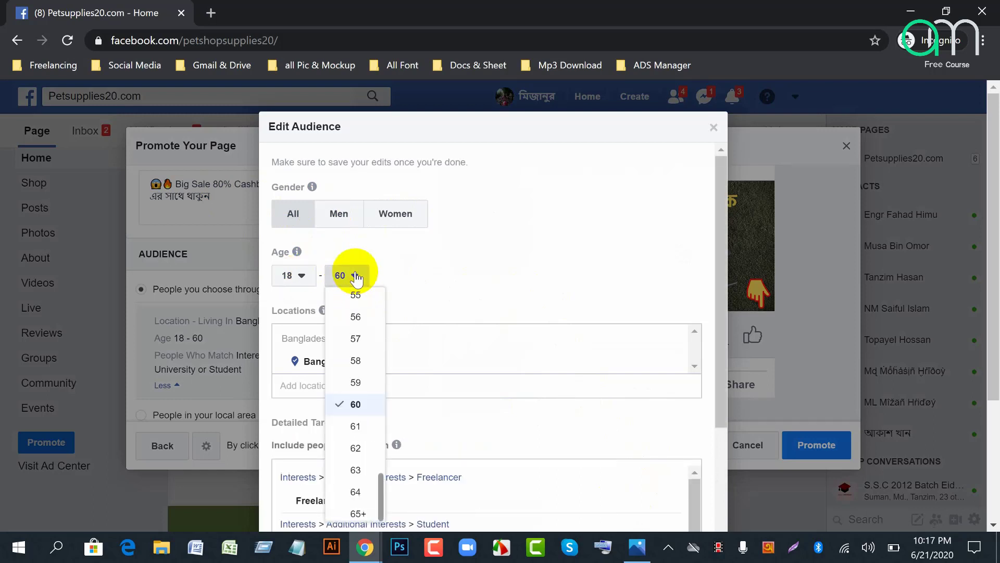
pyautogui.click(359, 515)
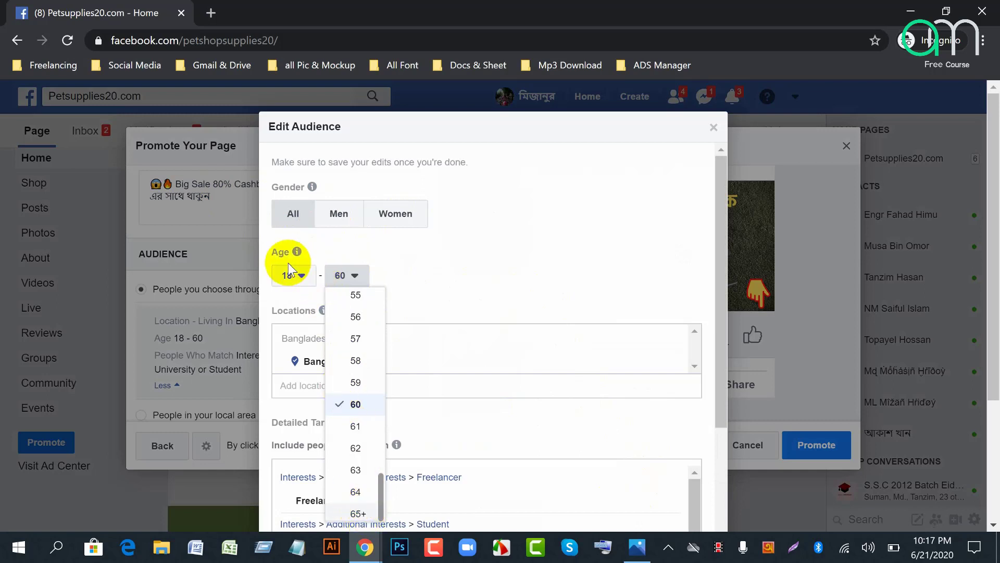
pyautogui.click(302, 279)
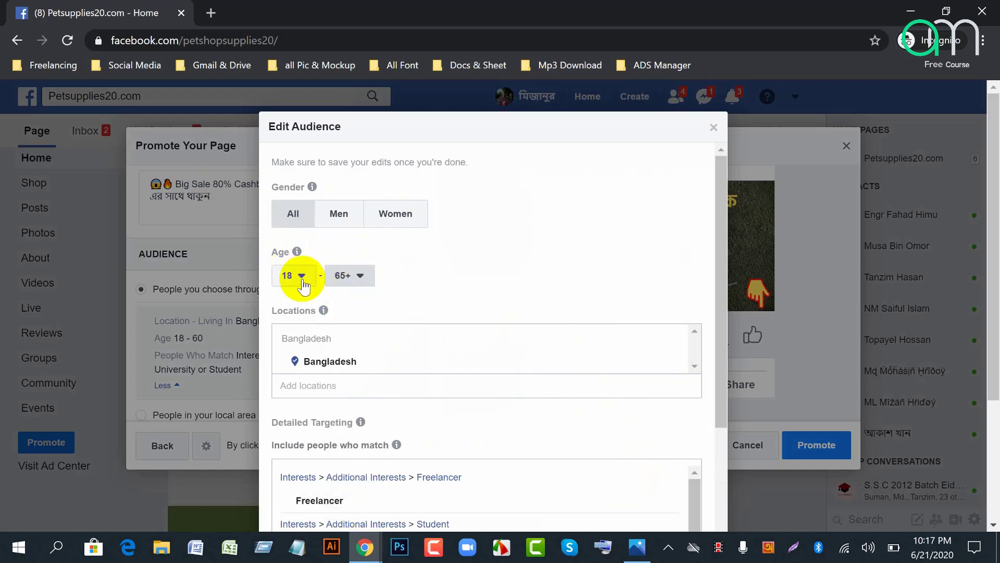
pyautogui.click(303, 276)
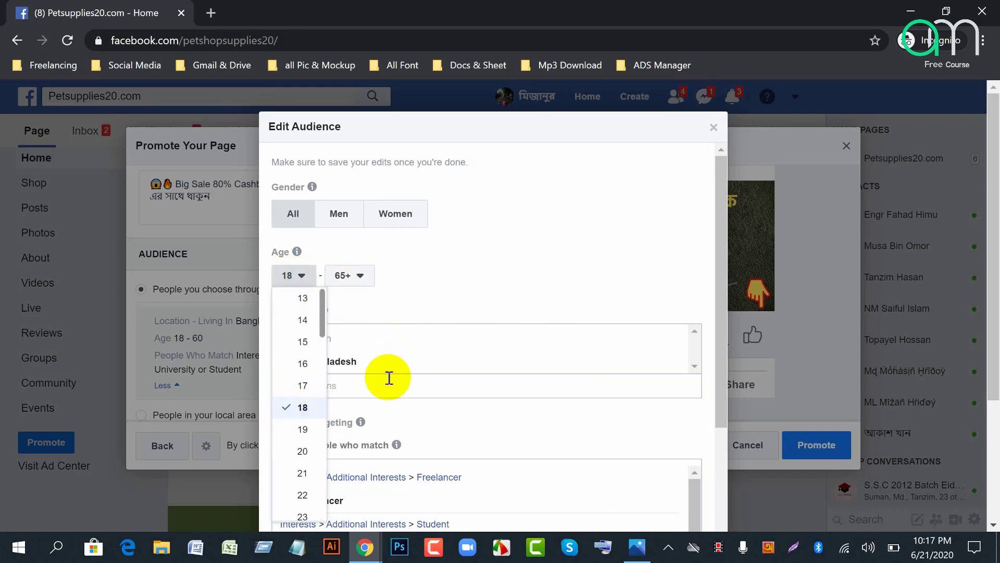
pyautogui.click(304, 281)
pyautogui.click(303, 281)
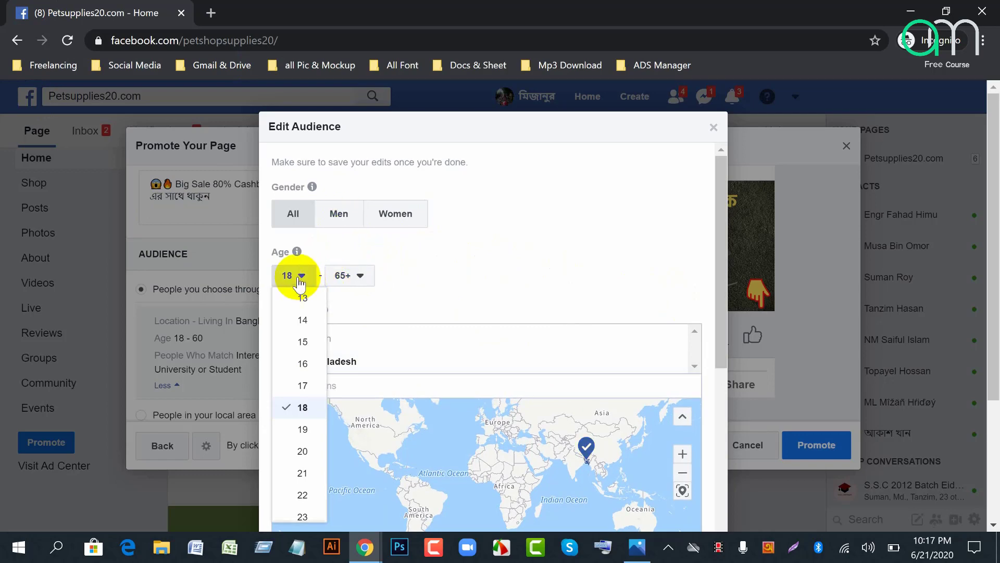
pyautogui.click(388, 388)
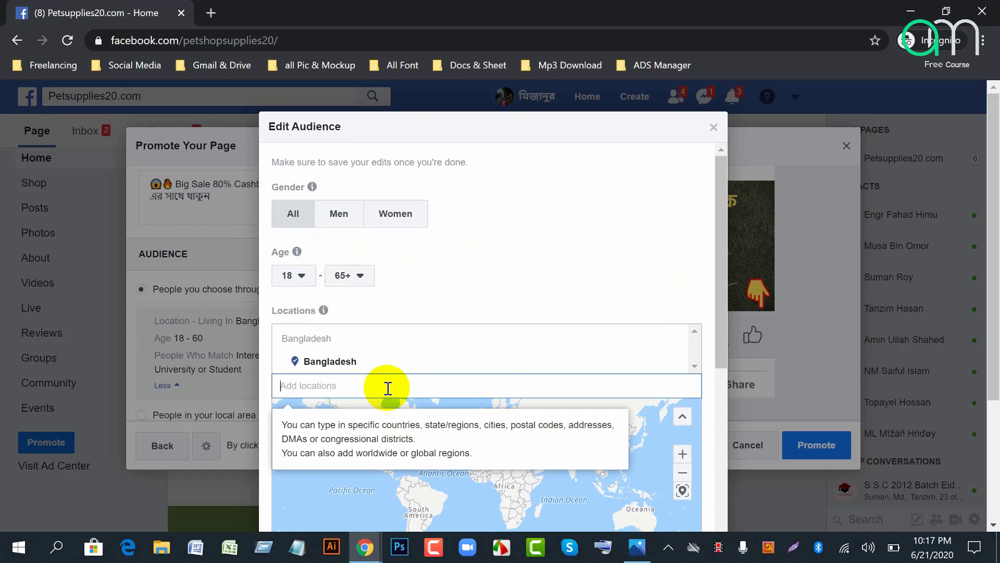
# Step: Clear the mistyped Bengali text and add United States (Country/Region) as a location
pyautogui.write('indi')
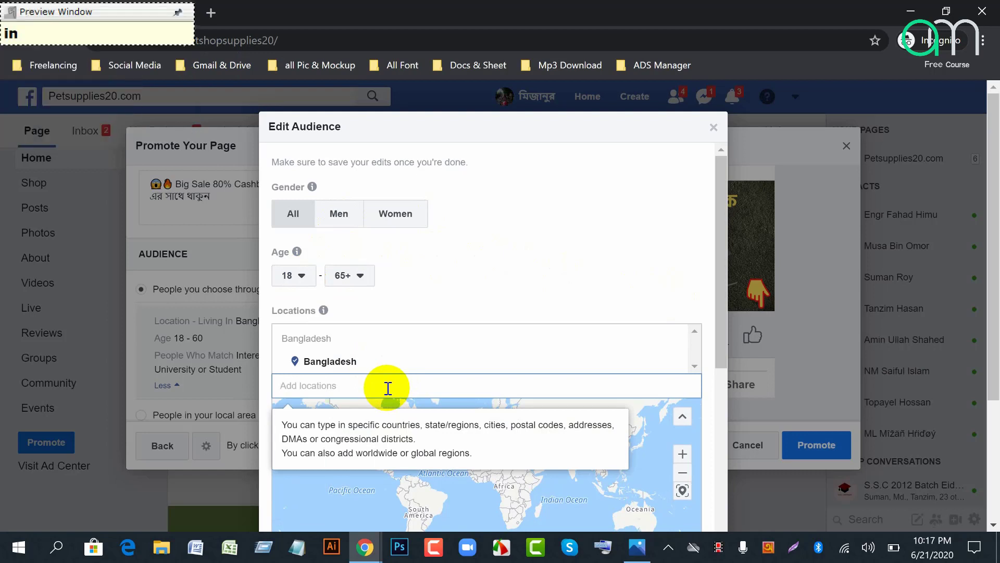
pyautogui.click(769, 547)
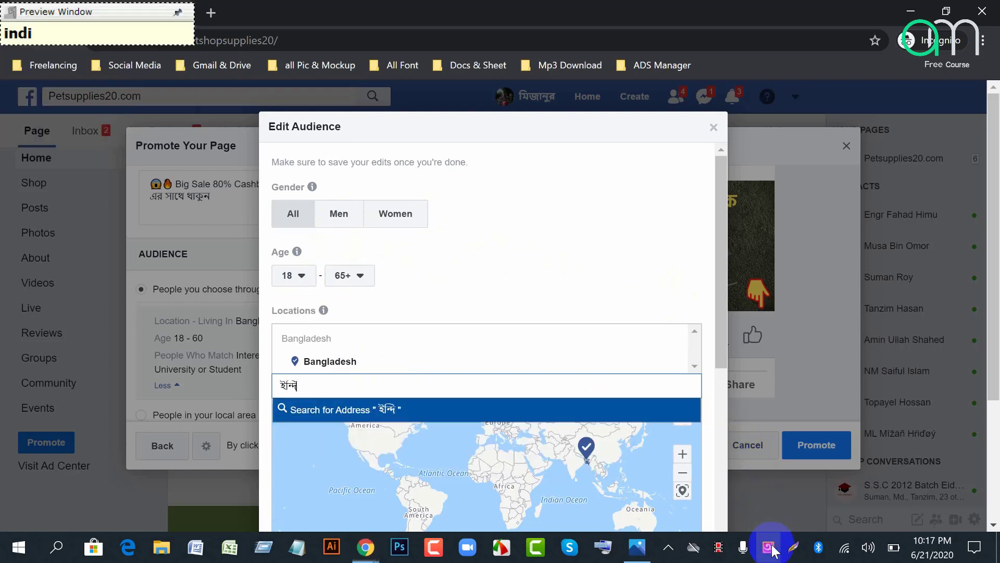
pyautogui.click(309, 388)
pyautogui.doubleClick(310, 388)
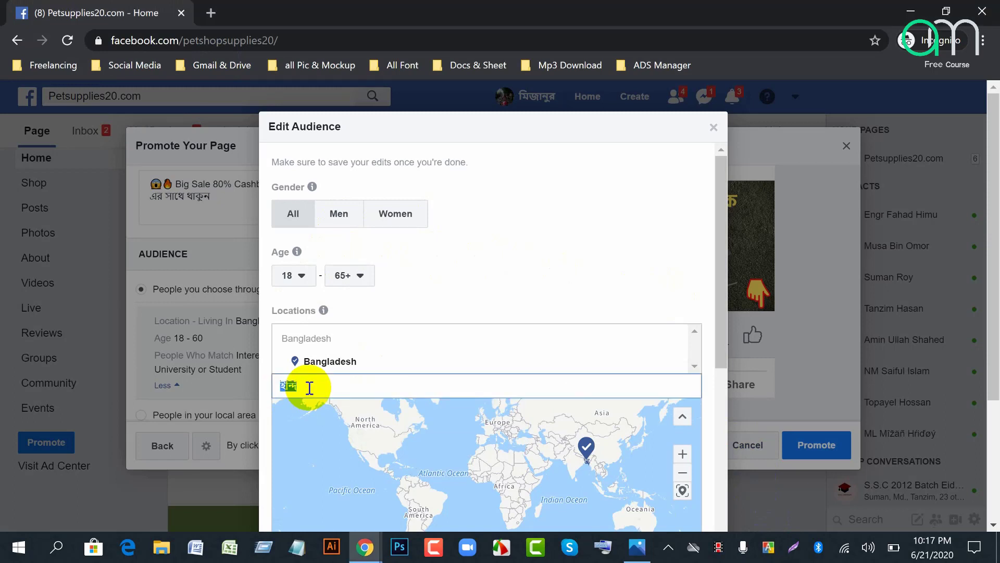
pyautogui.press('BackSpace')
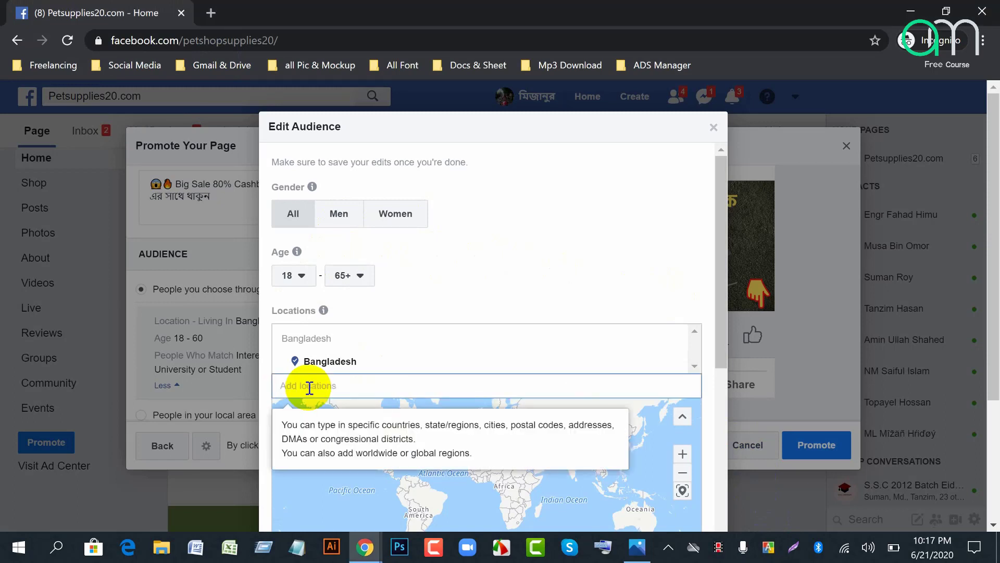
pyautogui.write('unite sta')
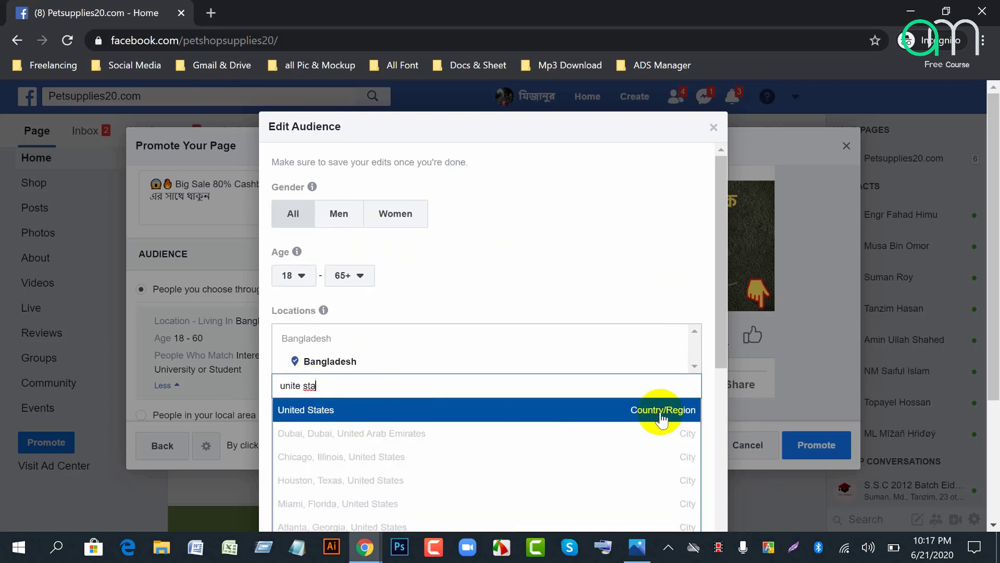
pyautogui.click(345, 412)
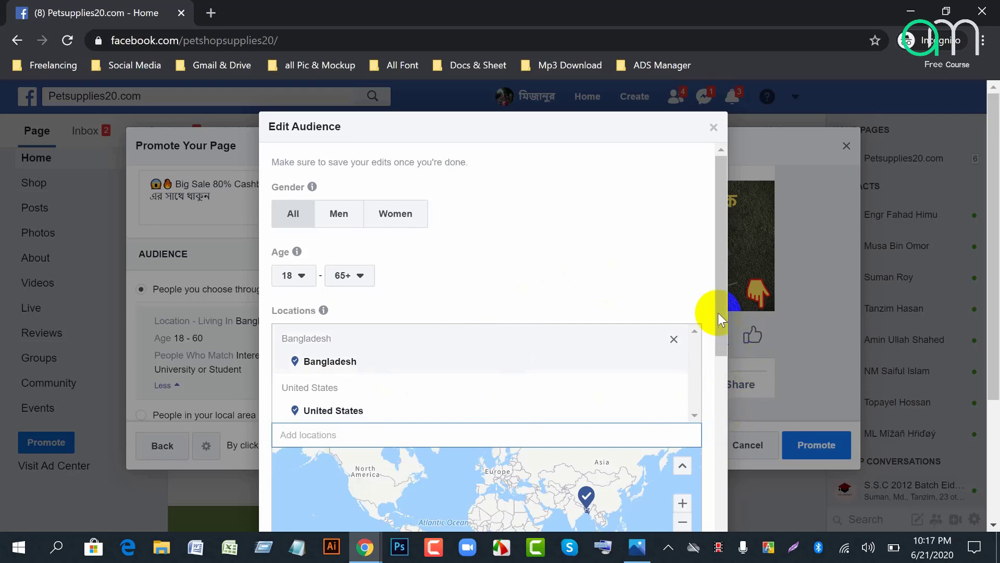
pyautogui.scroll(-8, 720, 365)
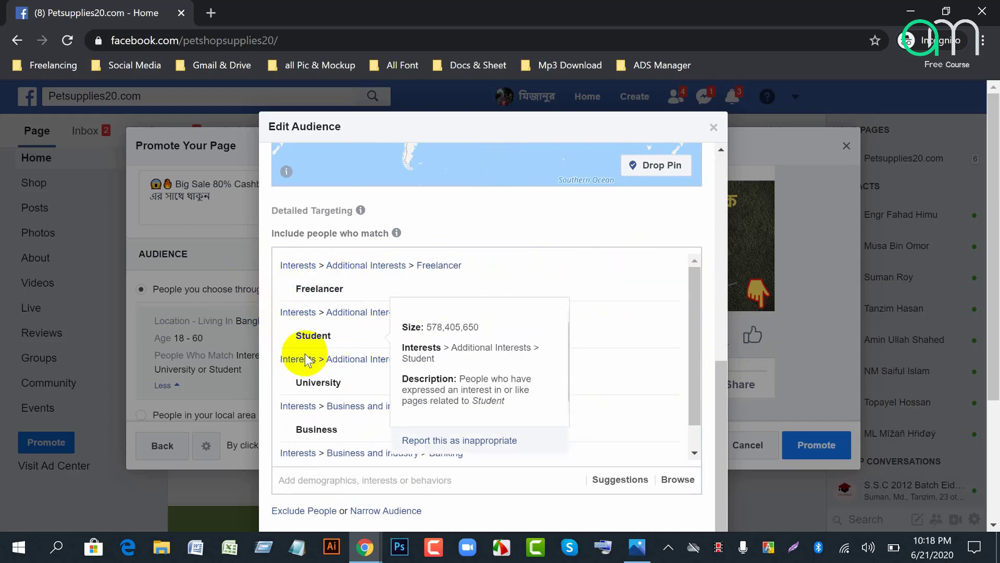
pyautogui.scroll(-1, 312, 360)
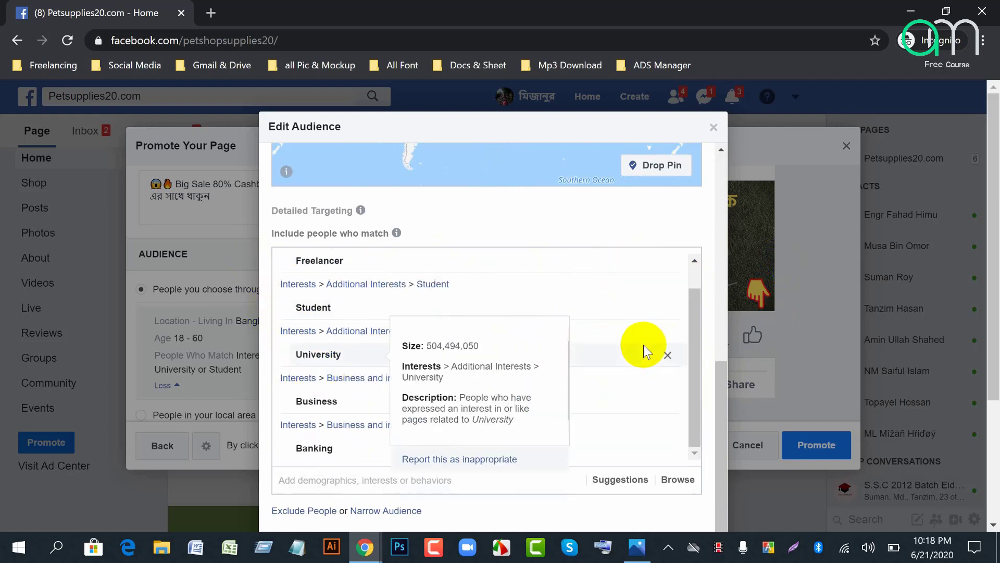
pyautogui.scroll(-3, 646, 350)
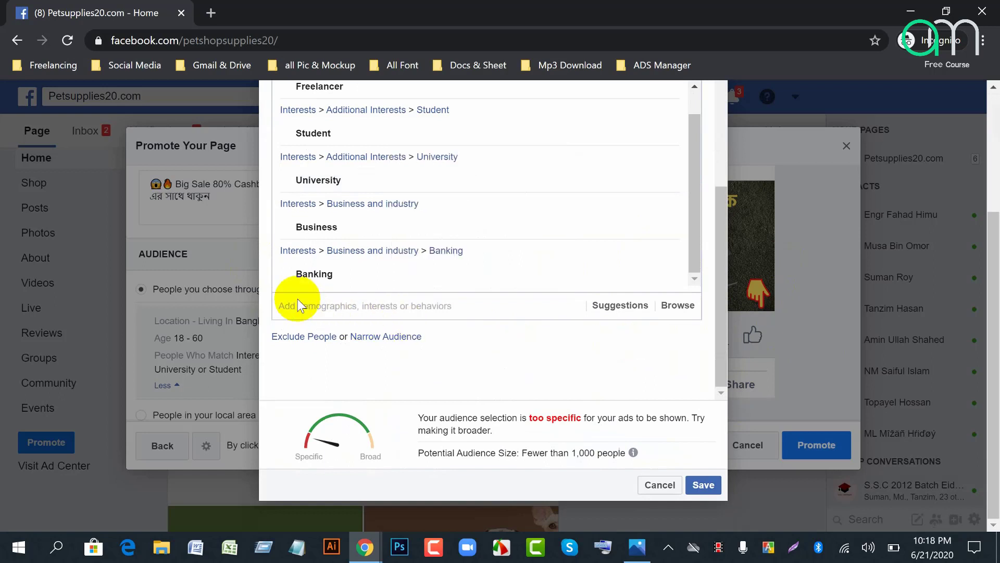
pyautogui.click(314, 308)
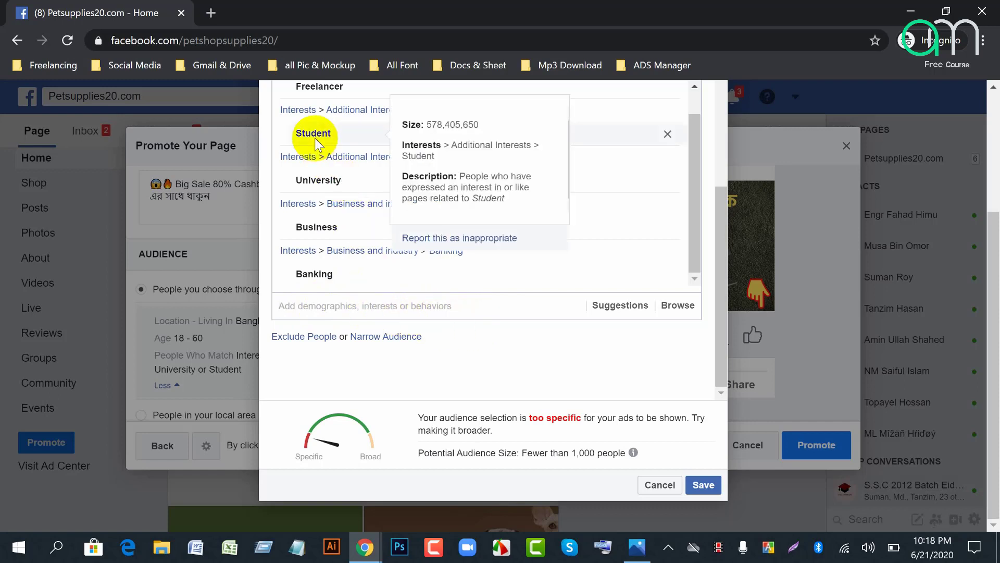
pyautogui.click(391, 303)
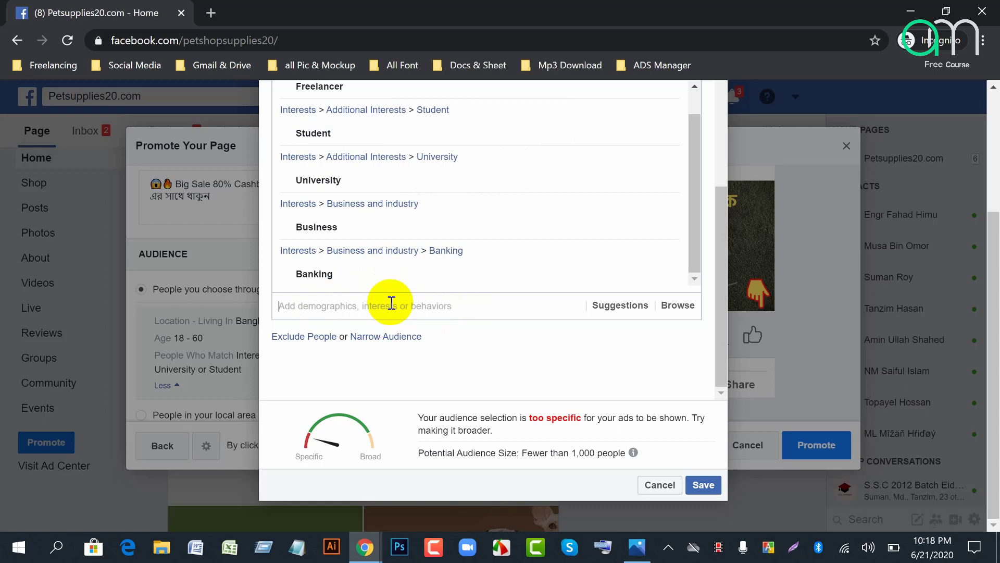
pyautogui.scroll(2, 458, 321)
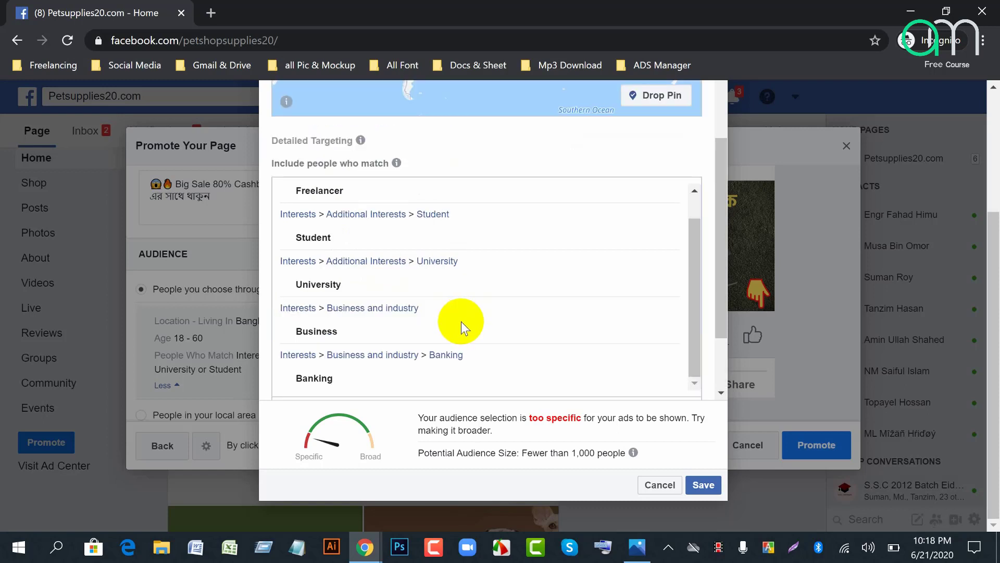
pyautogui.moveTo(461, 323)
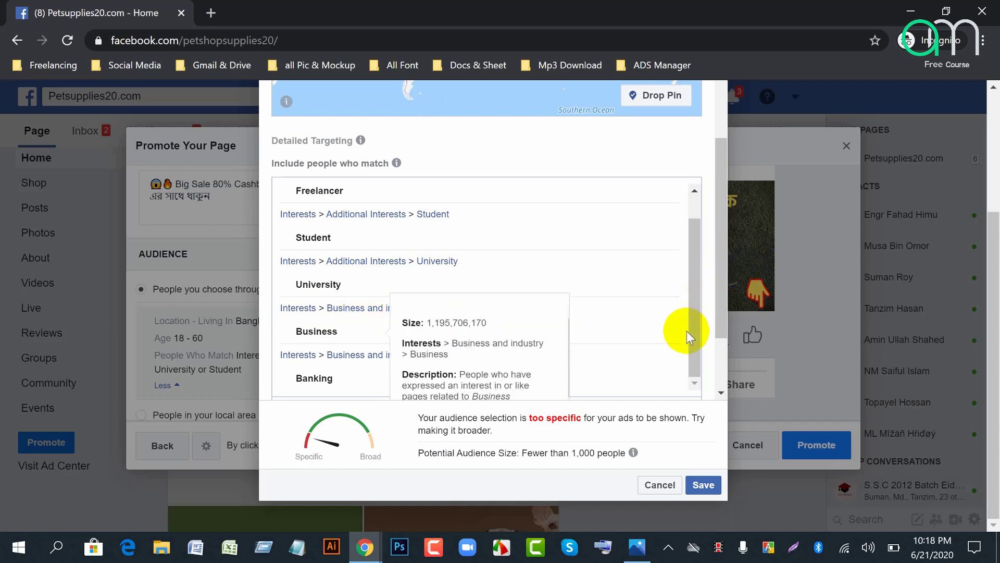
pyautogui.moveTo(723, 297); pyautogui.dragTo(714, 346)
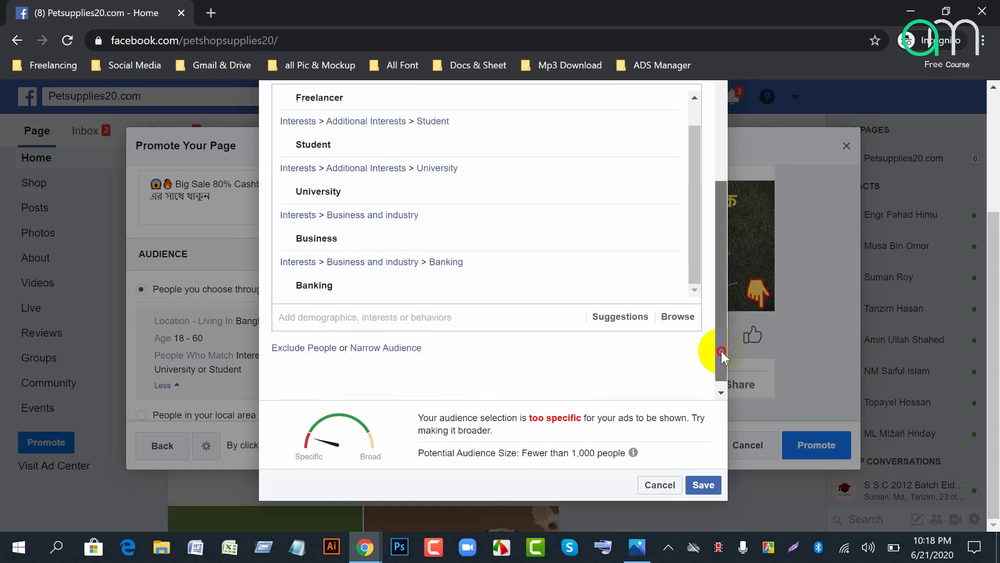
# Step: Add Family to the detailed targeting interests
pyautogui.click(467, 304)
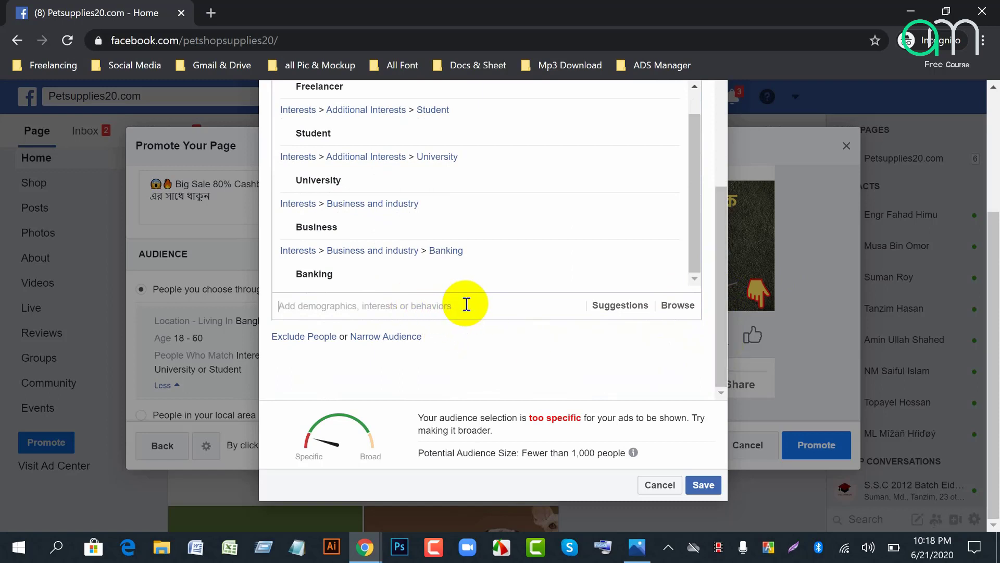
pyautogui.write('family')
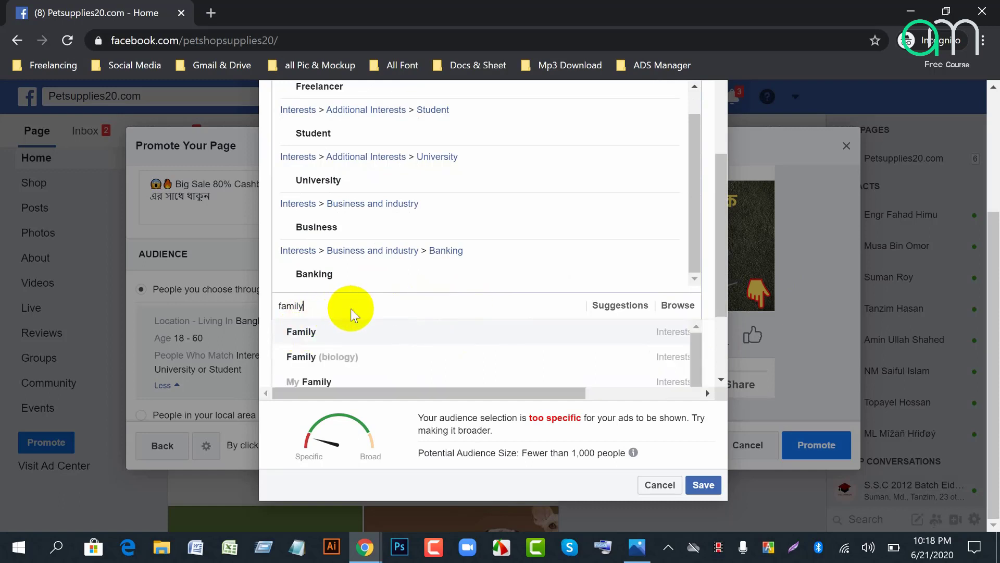
pyautogui.press('Return')
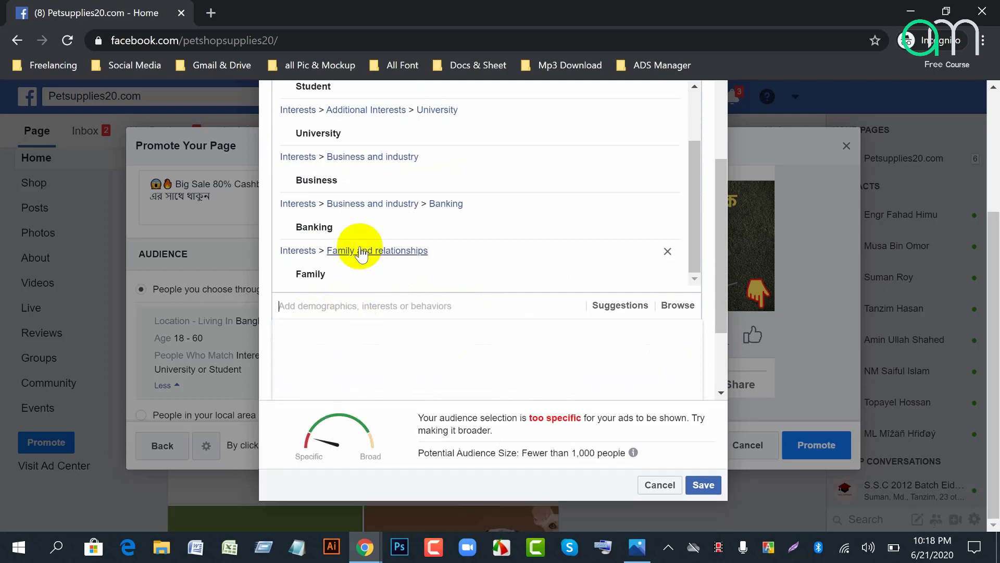
pyautogui.scroll(2, 361, 254)
pyautogui.scroll(5, 360, 254)
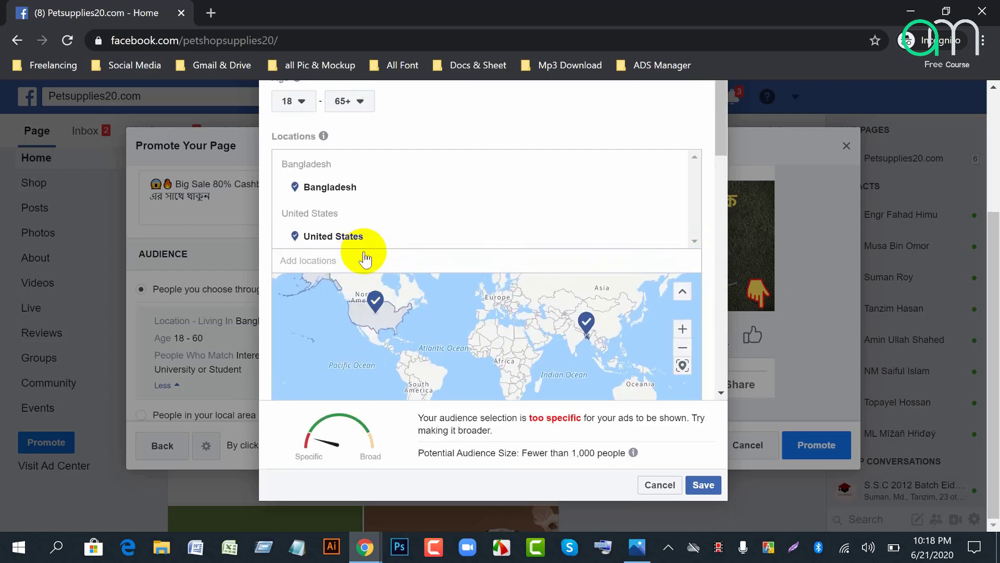
pyautogui.scroll(-6, 420, 266)
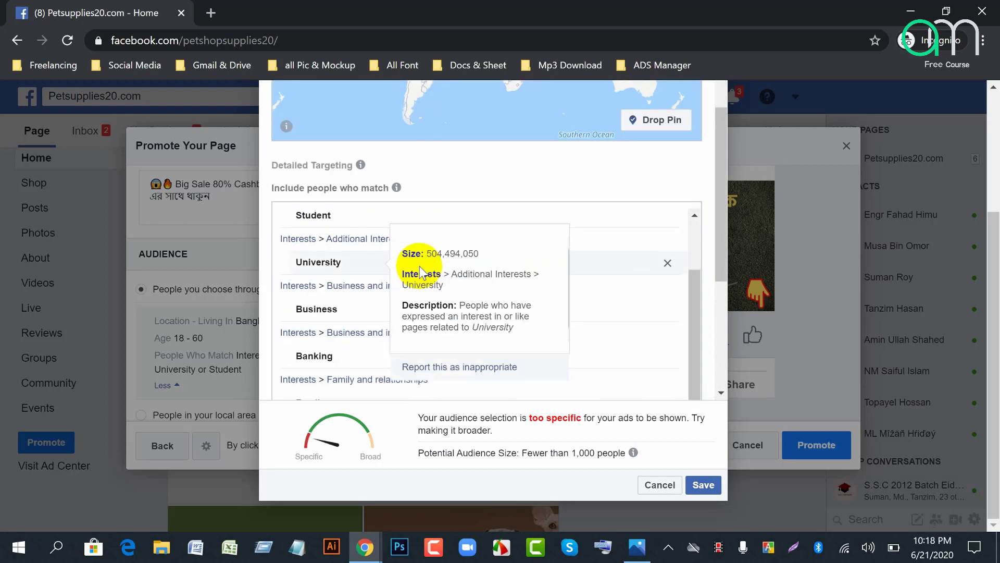
pyautogui.moveTo(335, 313)
pyautogui.scroll(-5, 333, 309)
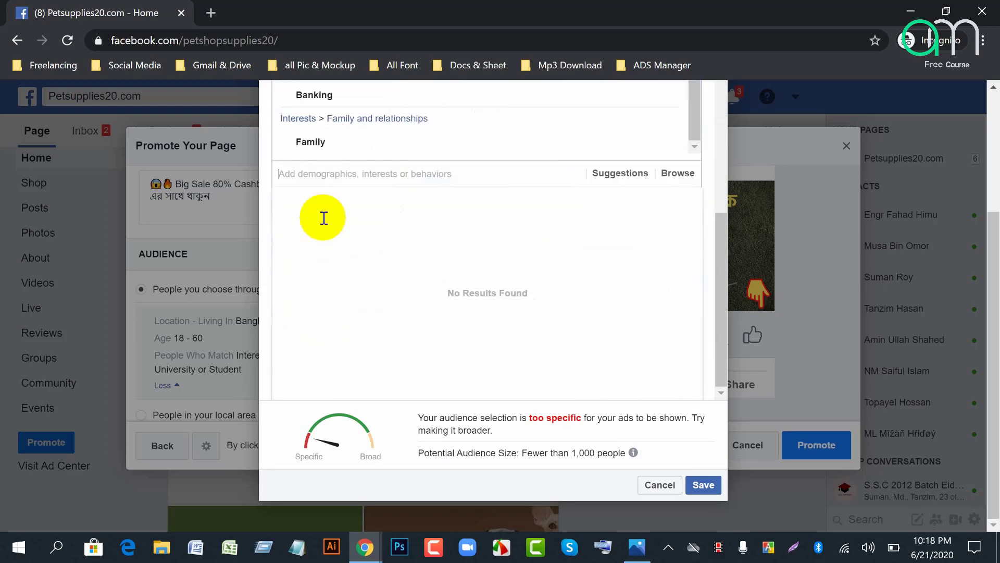
# Step: Add the Married relationship status to the detailed targeting
pyautogui.moveTo(321, 148)
pyautogui.click(324, 174)
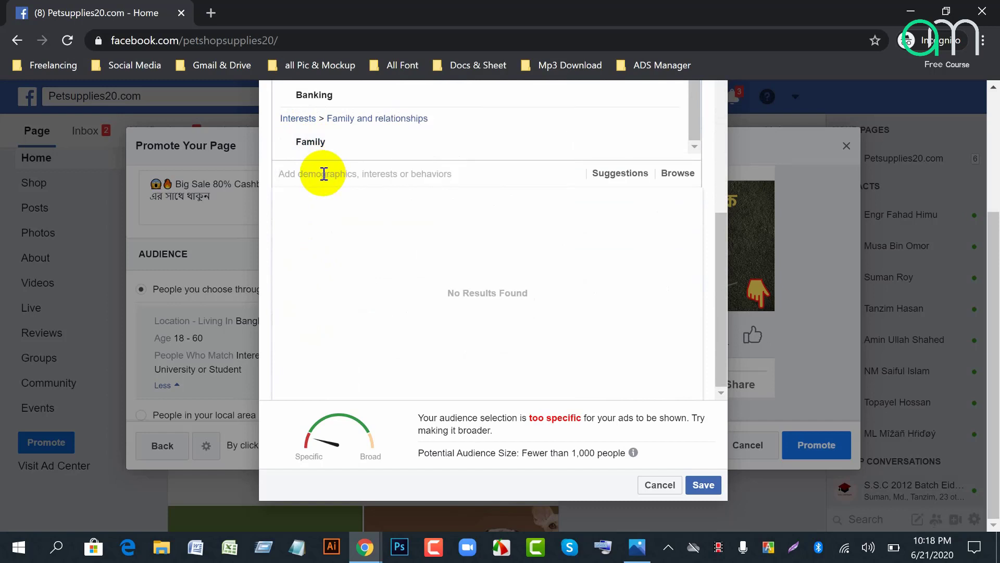
pyautogui.write('mar')
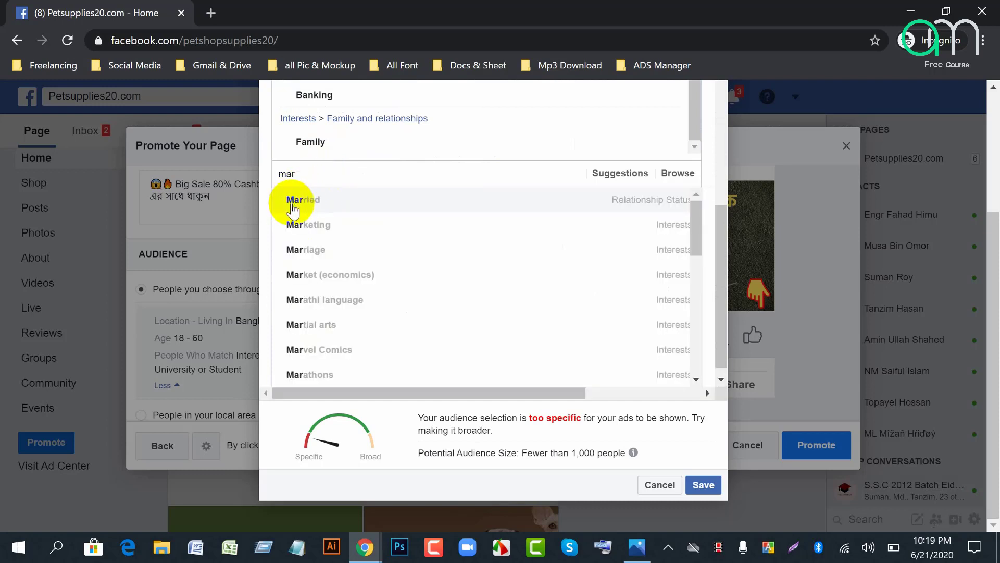
pyautogui.click(295, 204)
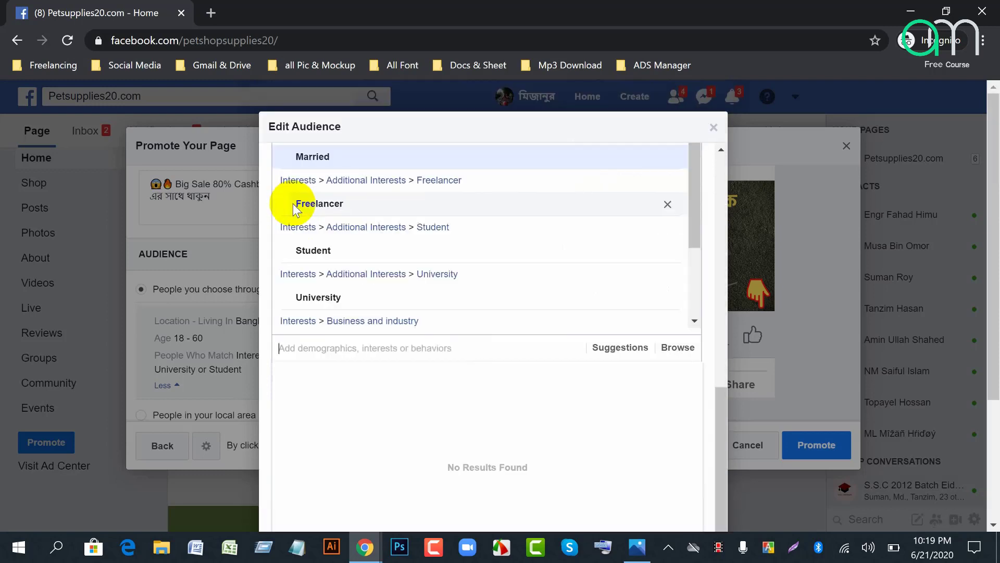
pyautogui.moveTo(393, 298)
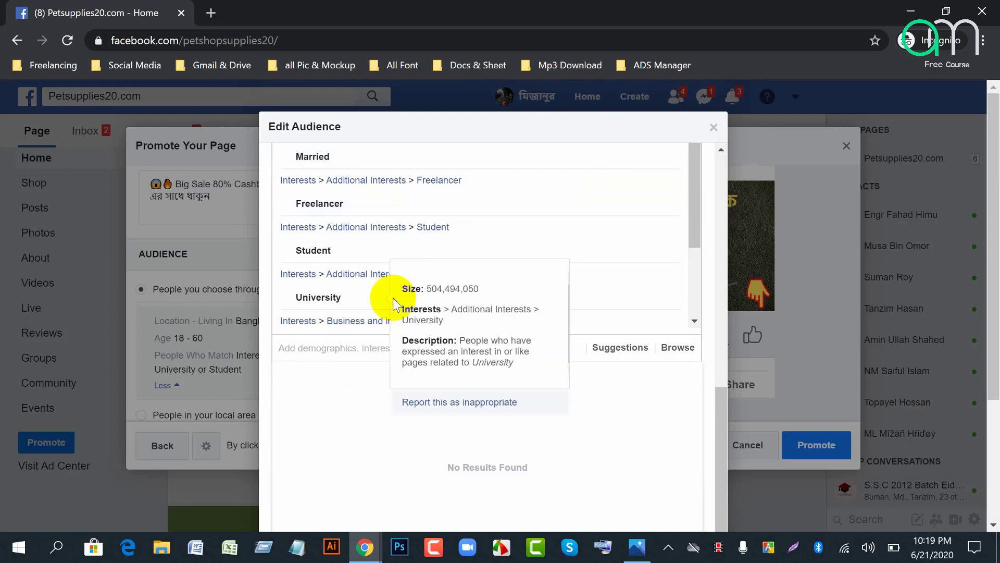
pyautogui.scroll(-3, 310, 292)
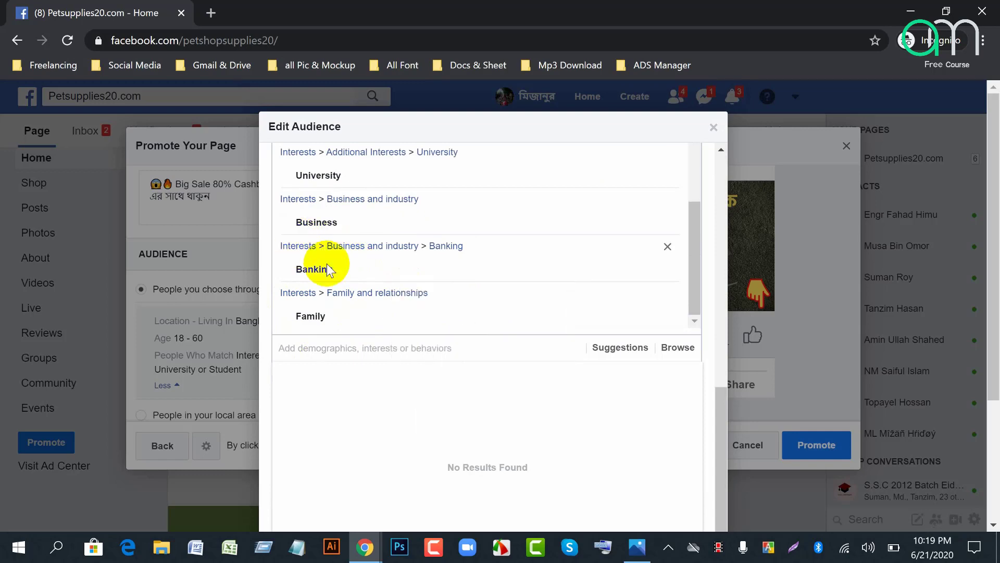
pyautogui.scroll(5, 343, 268)
pyautogui.scroll(3, 328, 268)
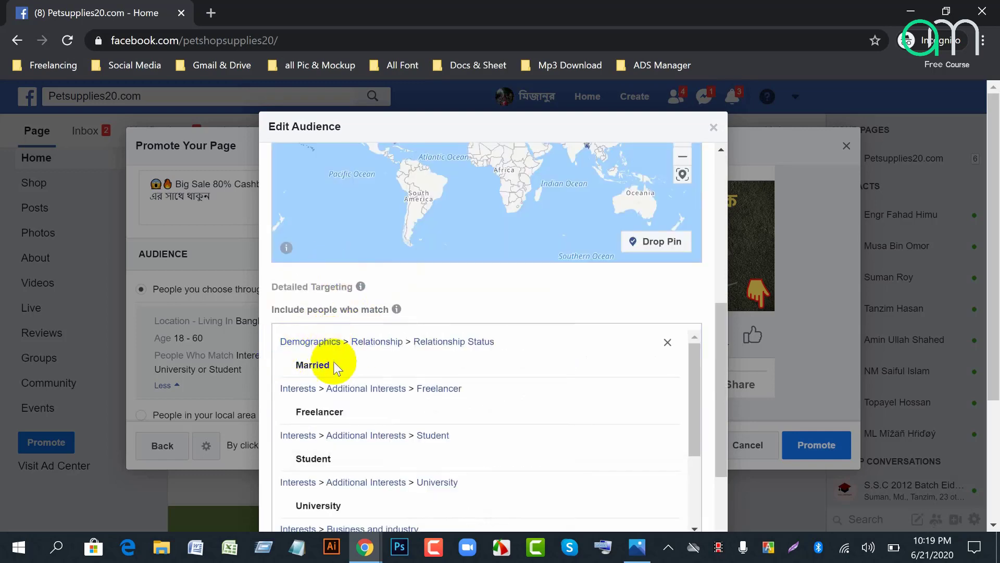
pyautogui.moveTo(285, 338)
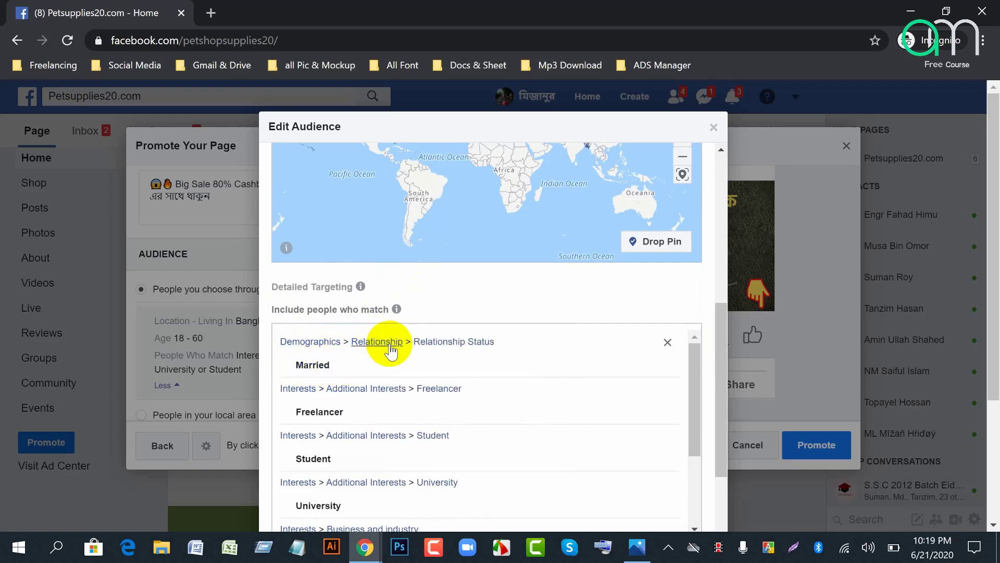
pyautogui.moveTo(409, 362)
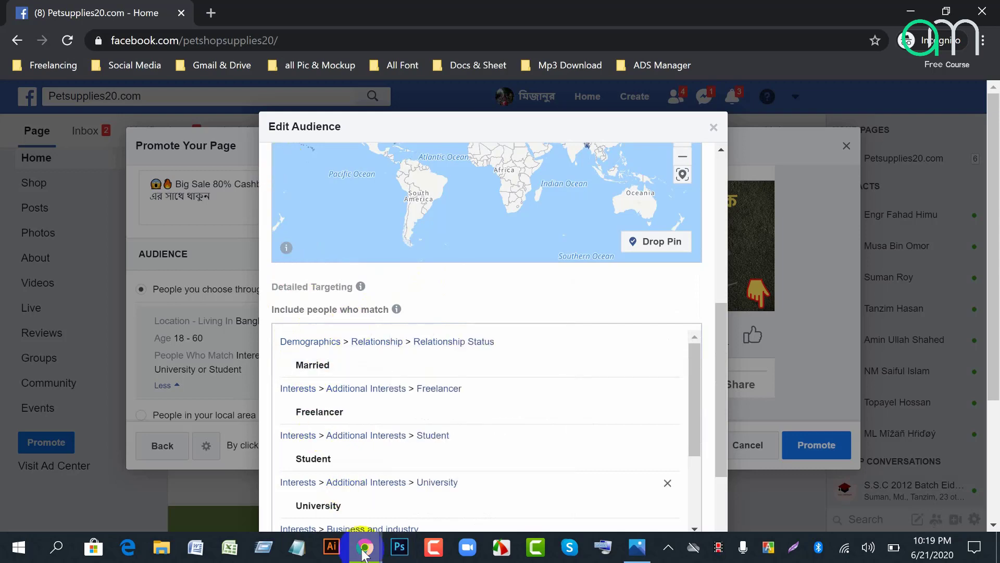
# Step: Return from Google Meet to Facebook and review the roughly 23,000,000-person audience
pyautogui.moveTo(355, 553)
pyautogui.click(209, 492)
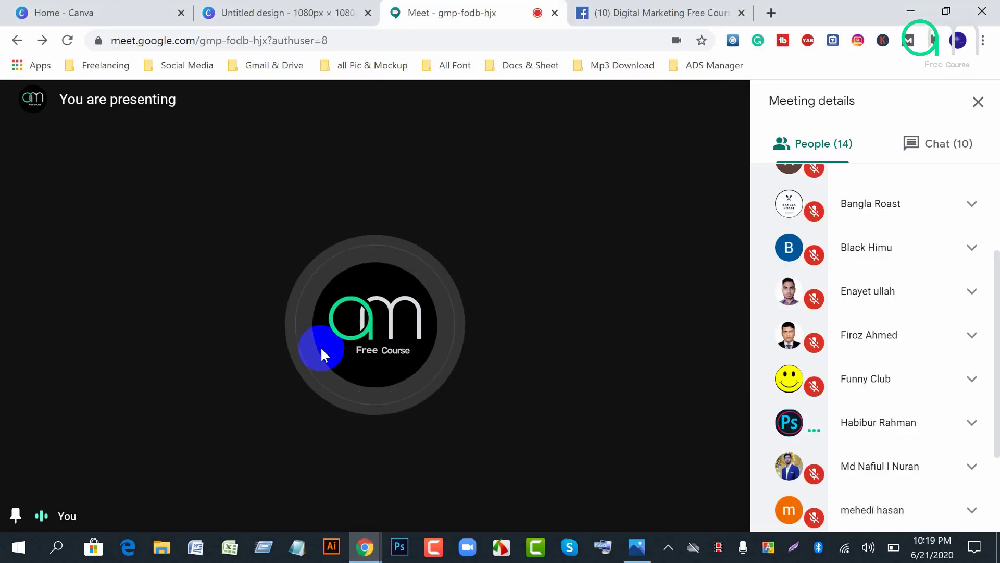
pyautogui.moveTo(365, 544)
pyautogui.click(388, 485)
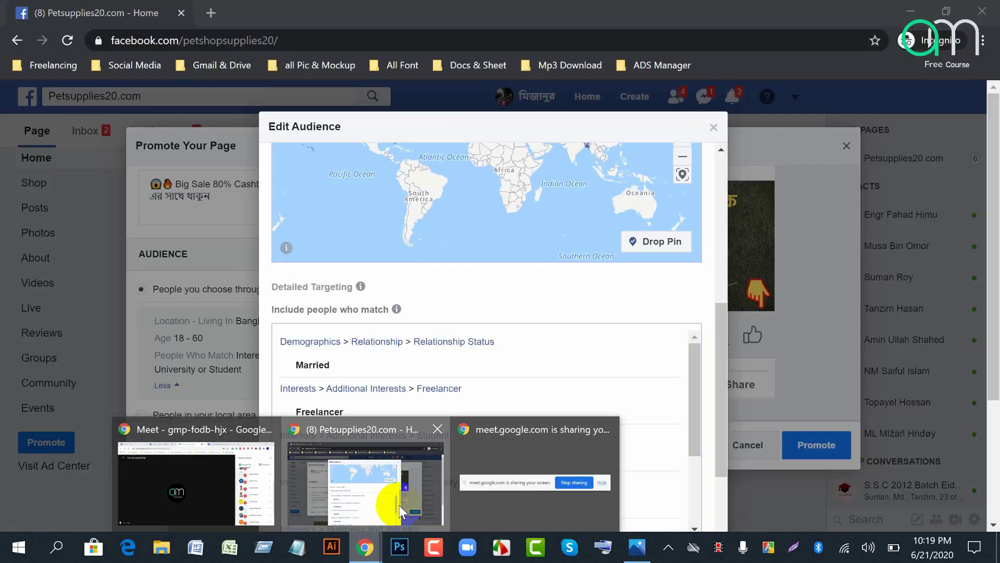
pyautogui.scroll(5, 417, 185)
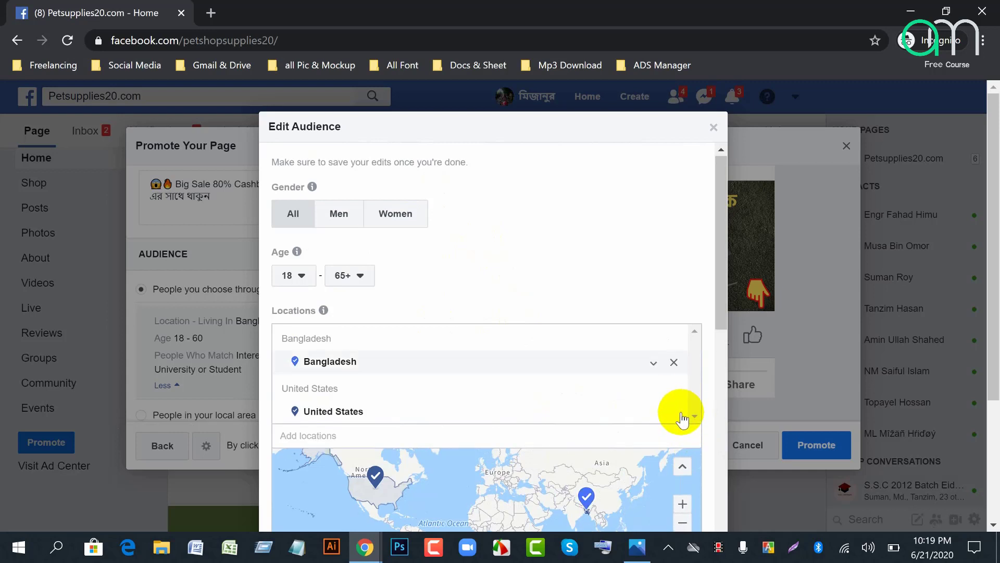
pyautogui.scroll(-2, 675, 412)
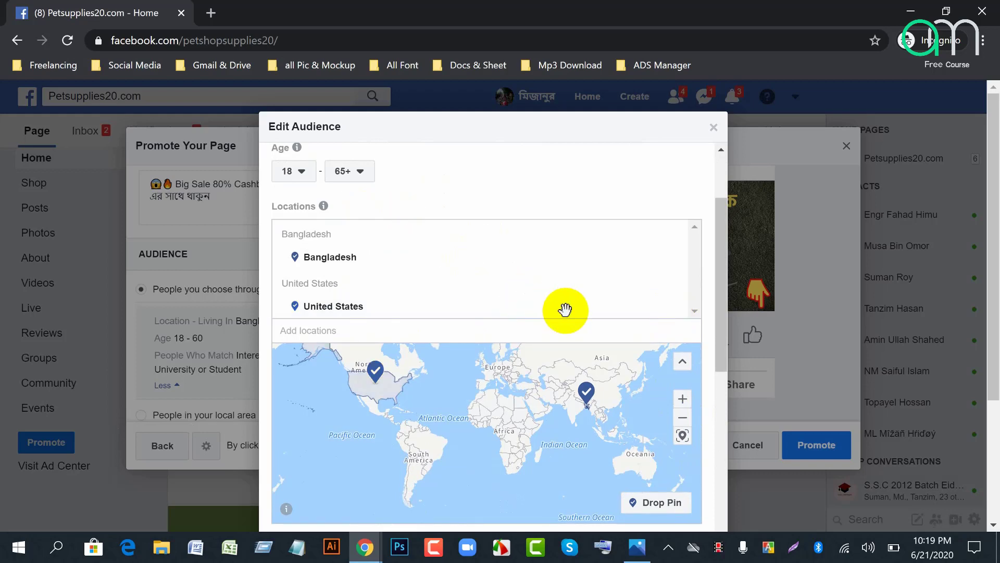
pyautogui.scroll(-6, 564, 312)
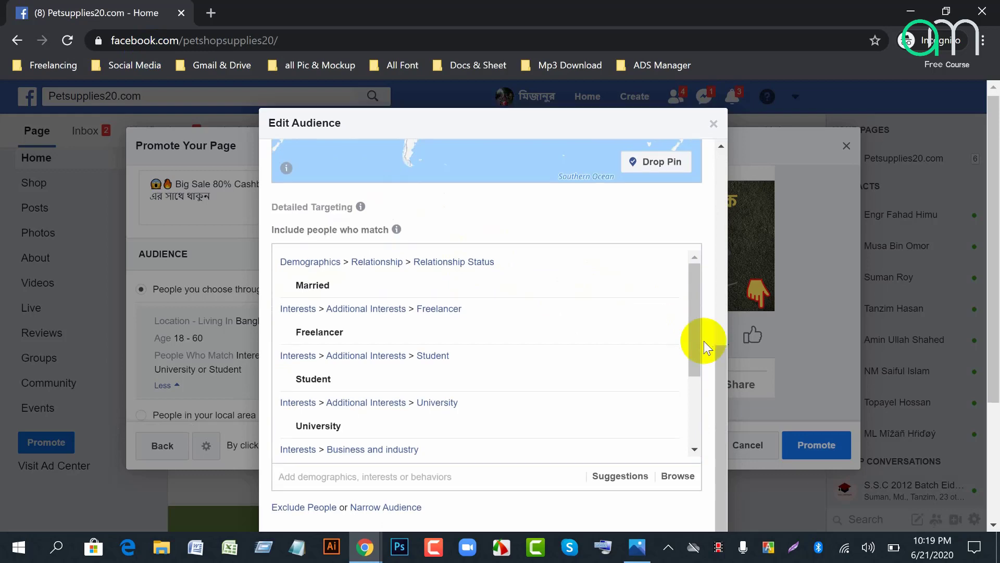
pyautogui.scroll(-3, 704, 344)
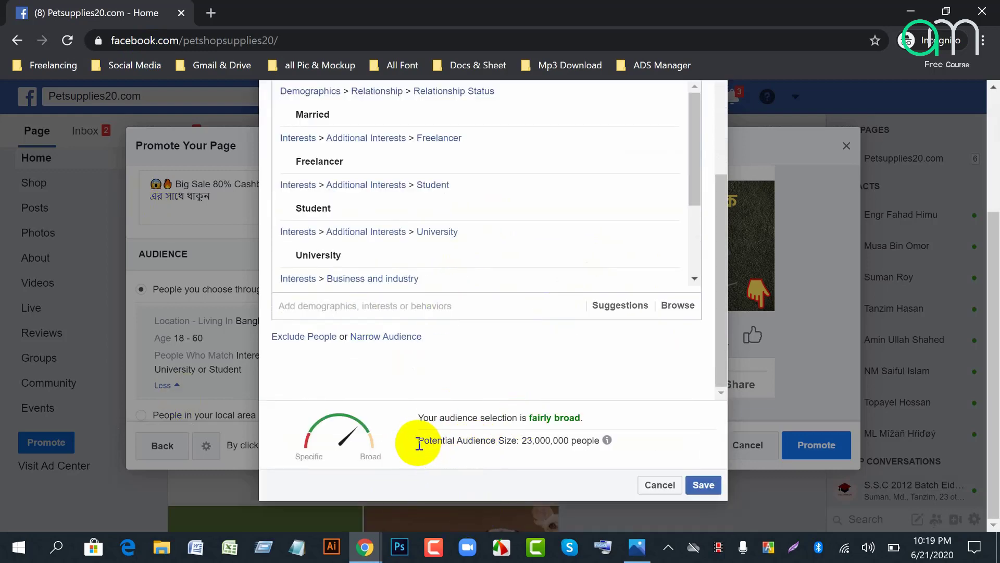
pyautogui.moveTo(468, 441); pyautogui.dragTo(599, 440)
pyautogui.moveTo(508, 445)
pyautogui.mouseDown()
pyautogui.moveTo(556, 446)
pyautogui.moveTo(524, 445)
pyautogui.mouseUp()
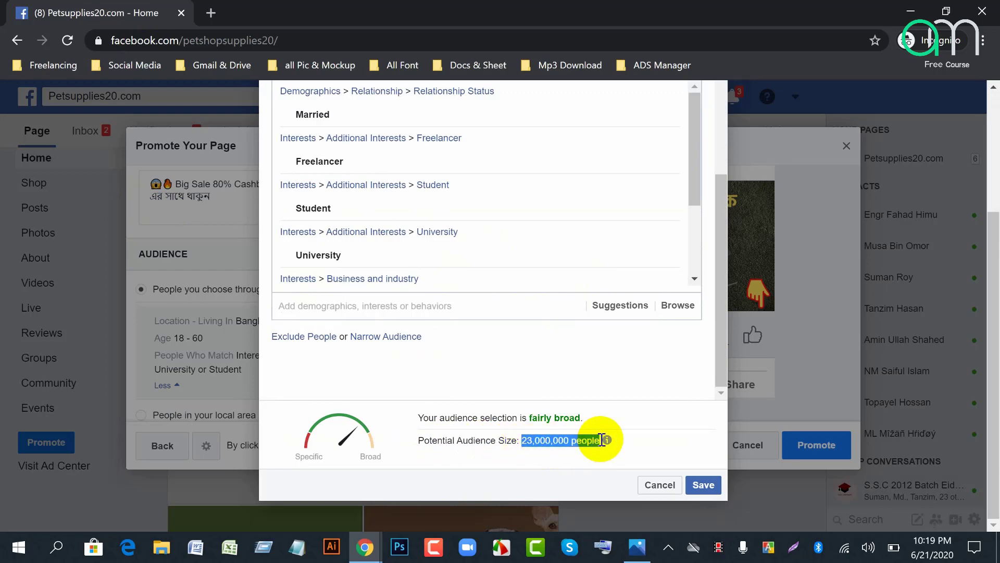
pyautogui.click(647, 447)
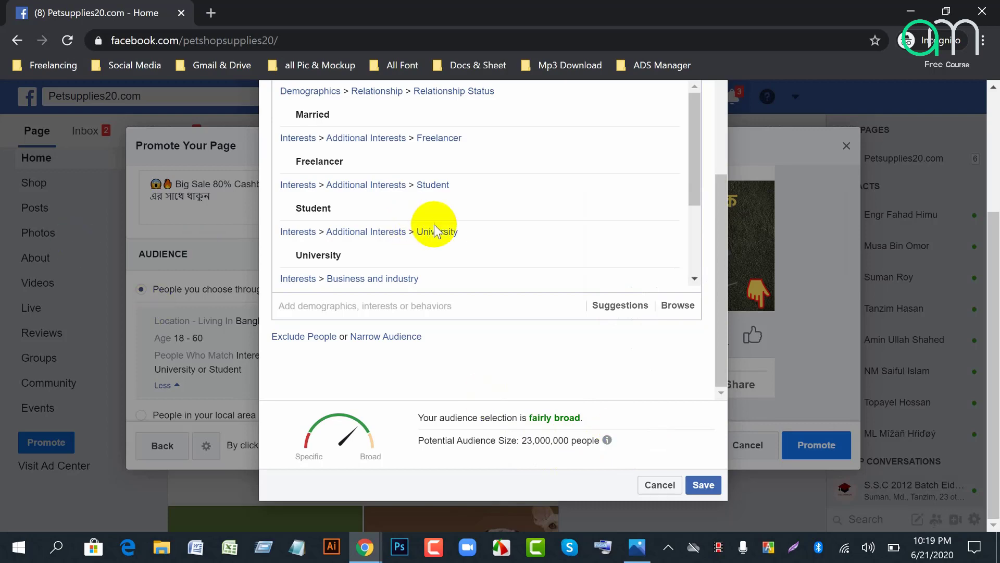
pyautogui.scroll(3, 432, 224)
pyautogui.scroll(1, 290, 324)
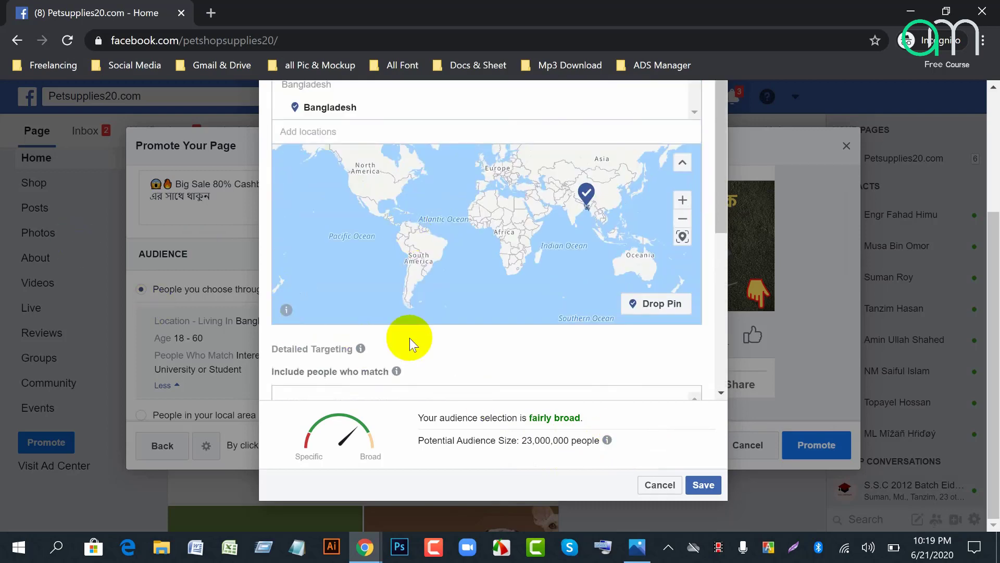
pyautogui.scroll(-5, 409, 339)
pyautogui.scroll(-2, 336, 235)
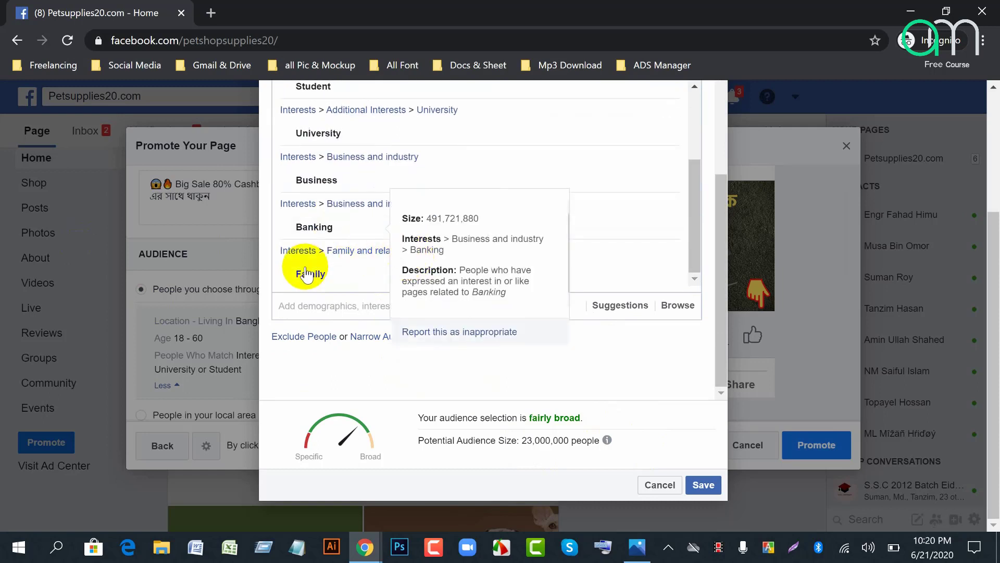
pyautogui.scroll(3, 308, 274)
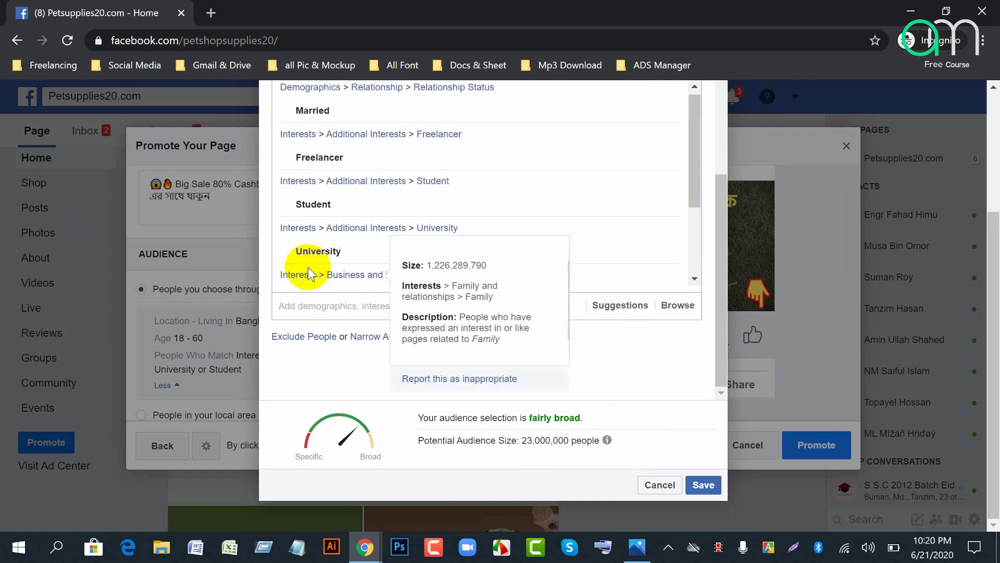
pyautogui.scroll(3, 369, 249)
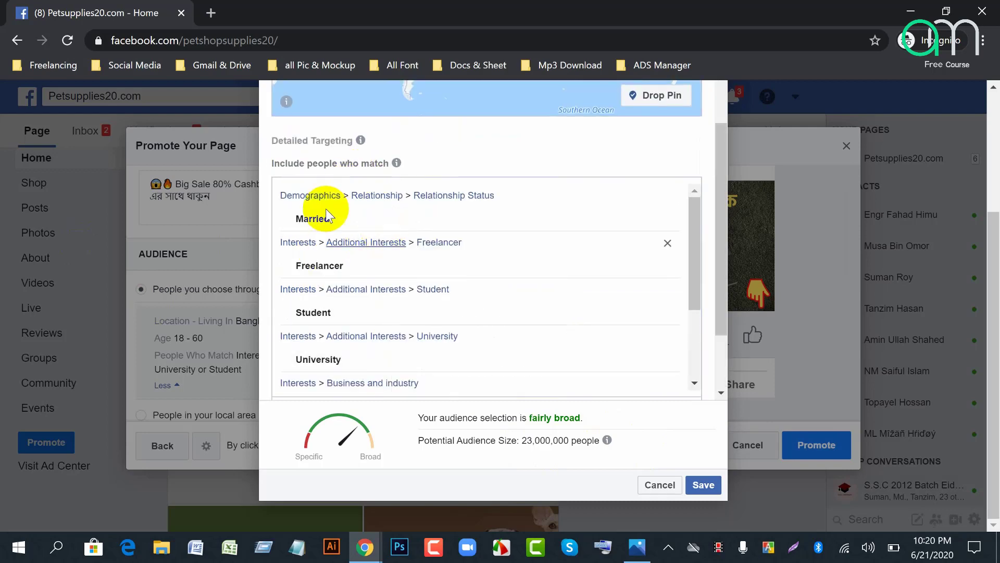
pyautogui.scroll(-3, 339, 352)
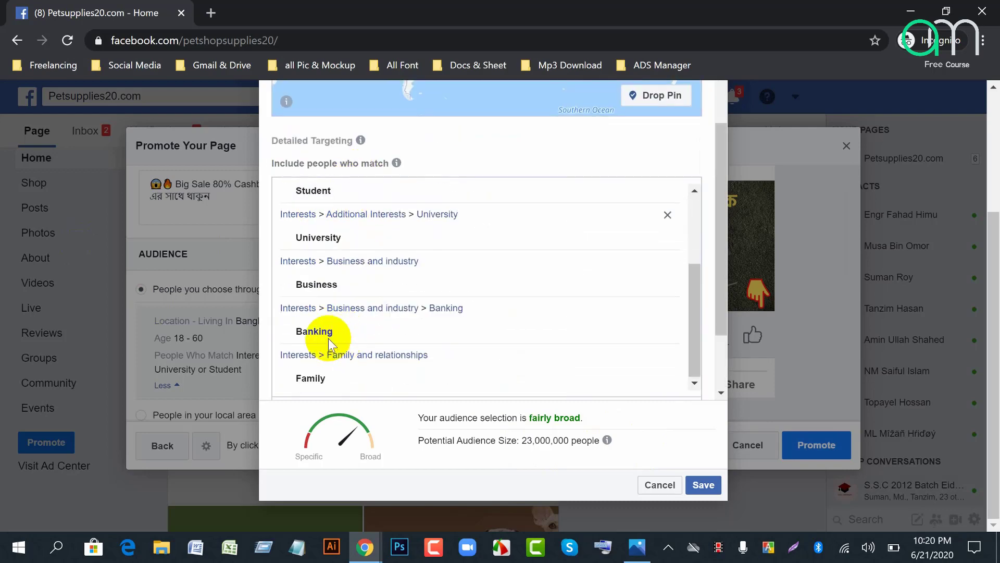
pyautogui.scroll(-3, 323, 339)
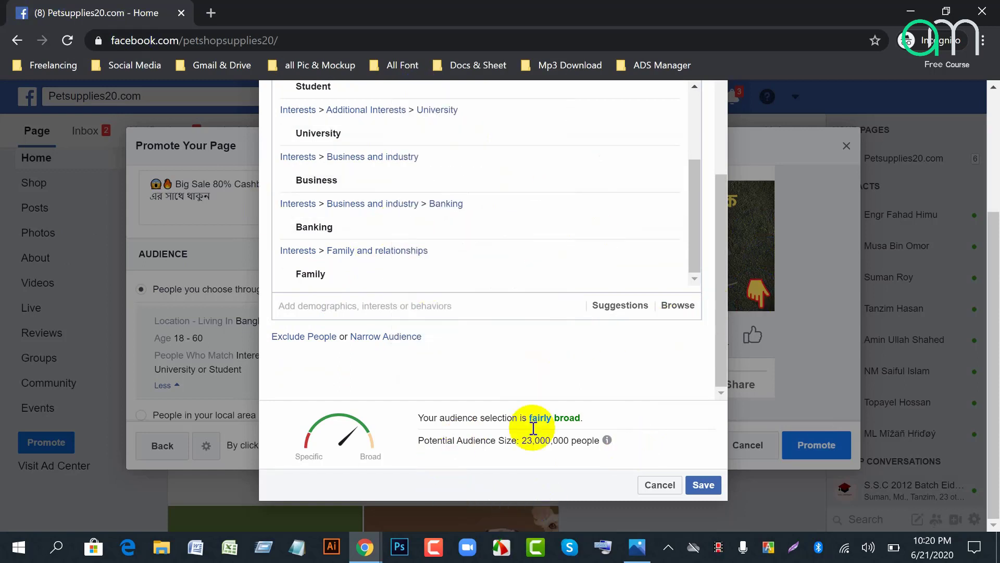
pyautogui.click(798, 551)
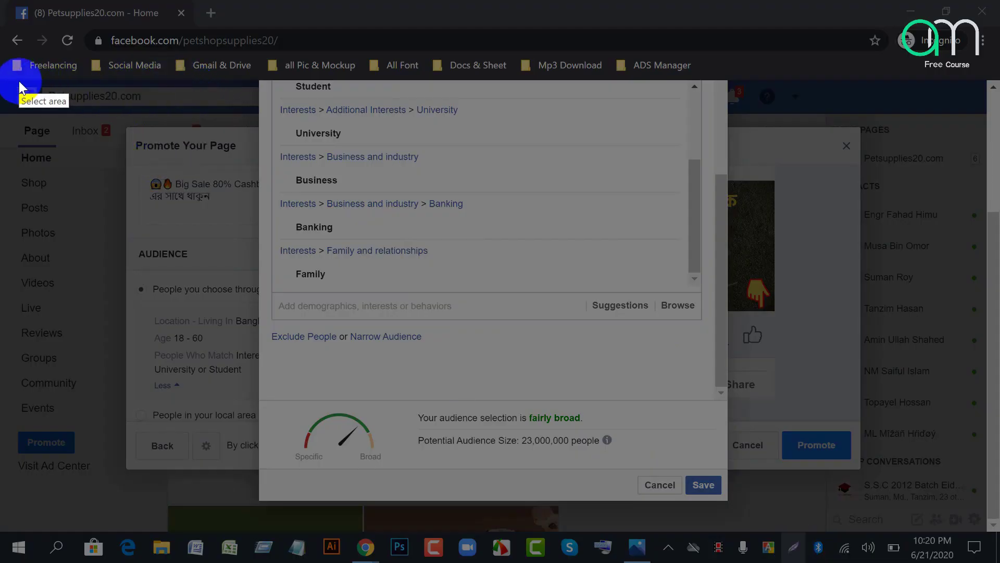
pyautogui.moveTo(19, 81)
pyautogui.mouseDown()
pyautogui.moveTo(855, 188)
pyautogui.moveTo(871, 529)
pyautogui.moveTo(885, 522)
pyautogui.mouseUp()
pyautogui.click(898, 433)
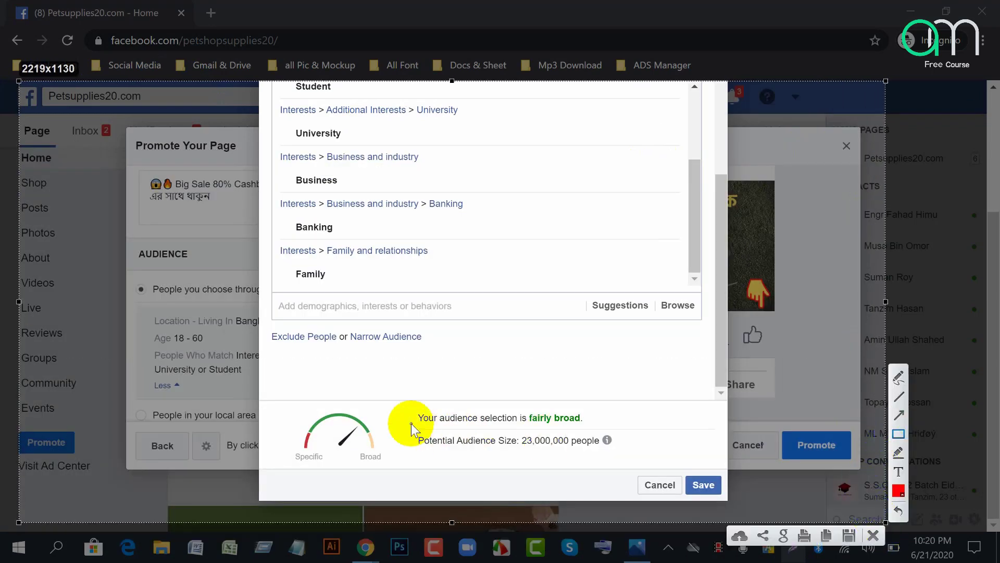
pyautogui.moveTo(405, 424)
pyautogui.mouseDown()
pyautogui.moveTo(630, 446)
pyautogui.moveTo(648, 464)
pyautogui.mouseUp()
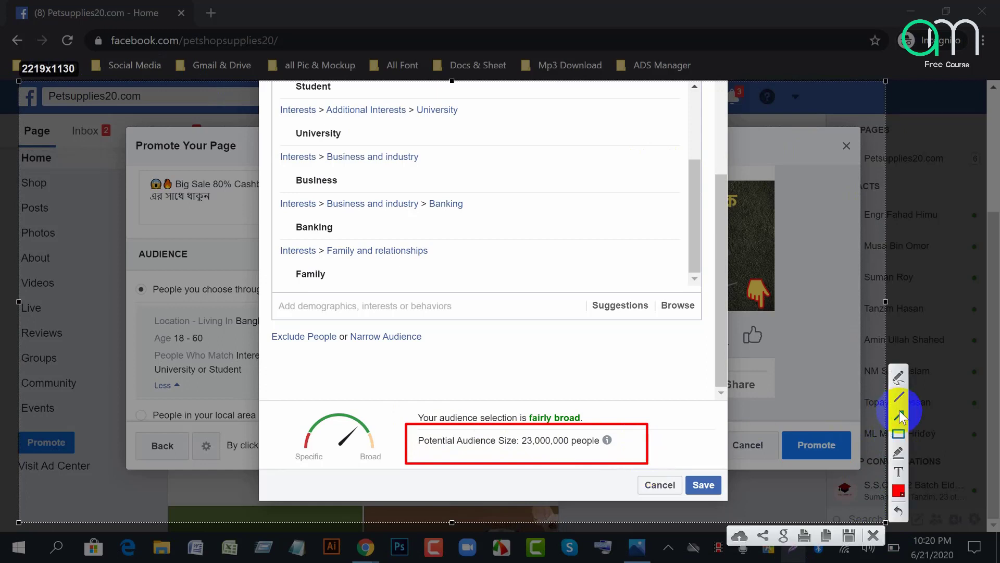
pyautogui.moveTo(491, 490)
pyautogui.mouseDown()
pyautogui.moveTo(483, 530)
pyautogui.moveTo(530, 449)
pyautogui.mouseUp()
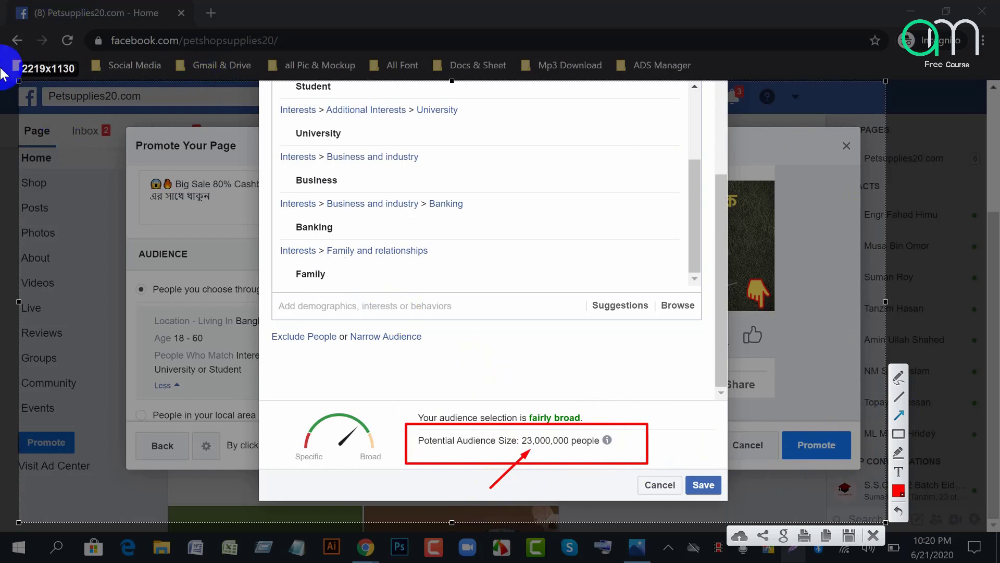
pyautogui.click(873, 542)
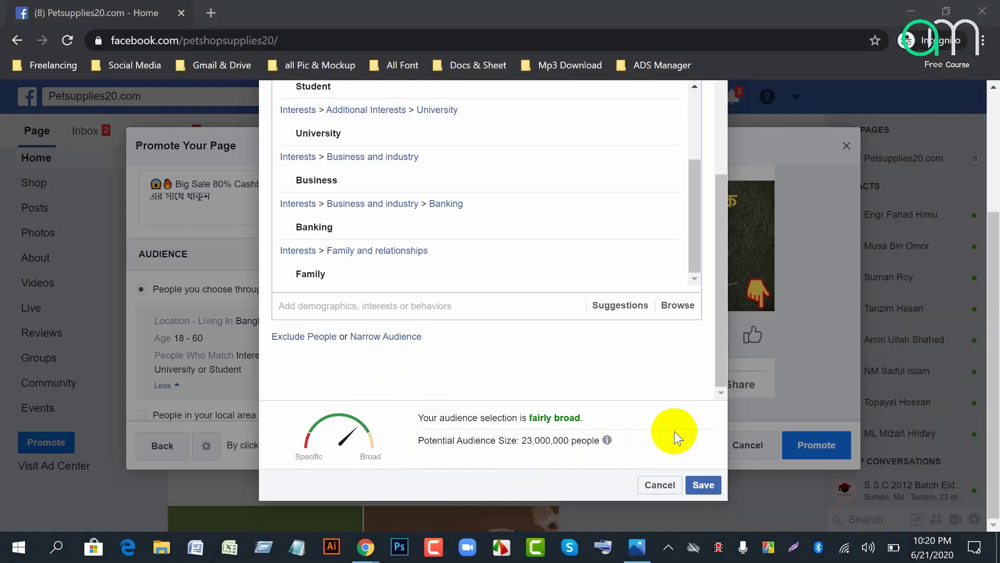
# Step: Save the edited audience targeting
pyautogui.scroll(3, 669, 430)
pyautogui.scroll(-3, 521, 365)
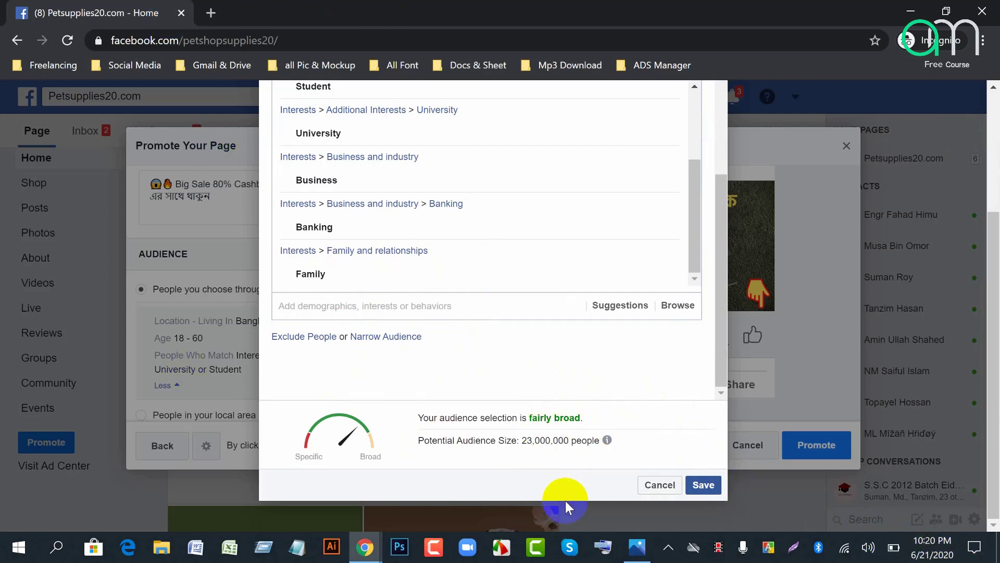
pyautogui.click(709, 487)
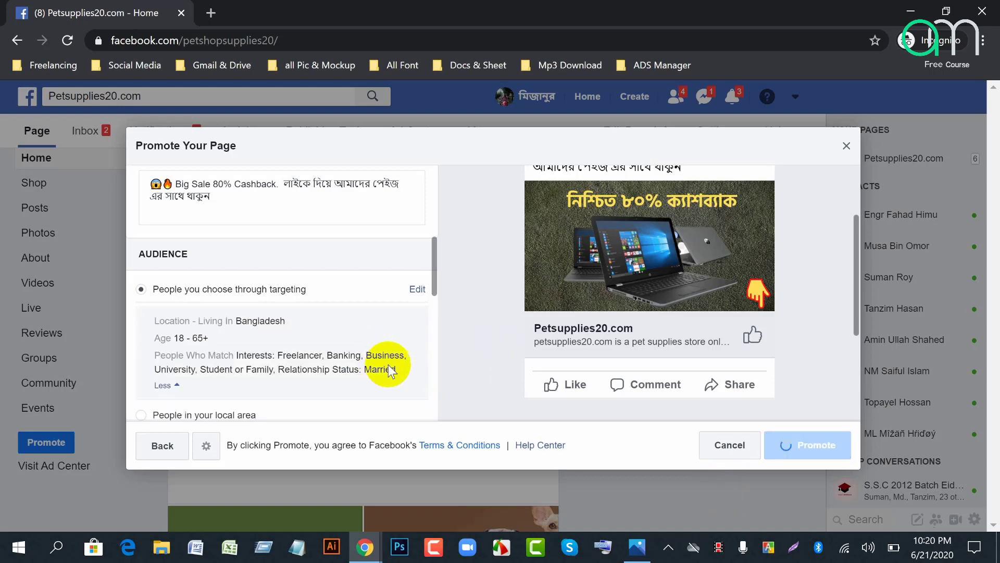
# Step: Run the ad 15 days, ending Jul 6, 2020, with a $20.00 daily budget
pyautogui.scroll(-5, 388, 368)
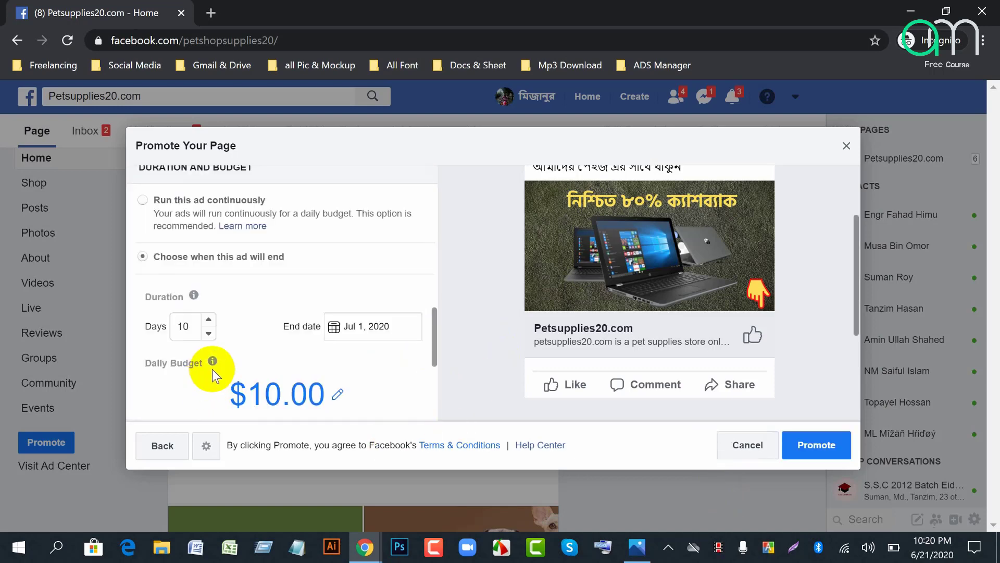
pyautogui.scroll(-4, 213, 369)
pyautogui.scroll(4, 213, 369)
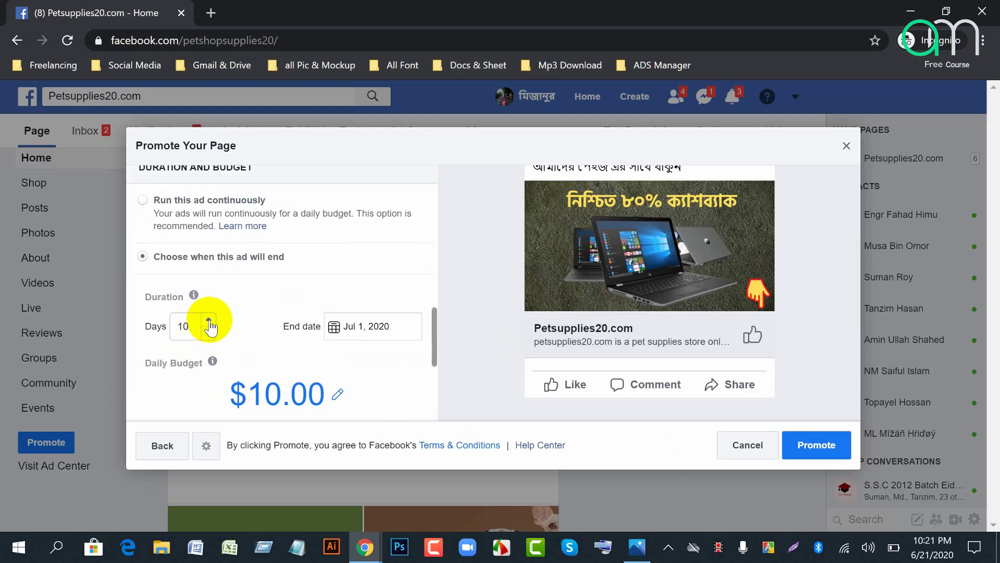
pyautogui.click(209, 322)
pyautogui.click(209, 321)
pyautogui.click(209, 322)
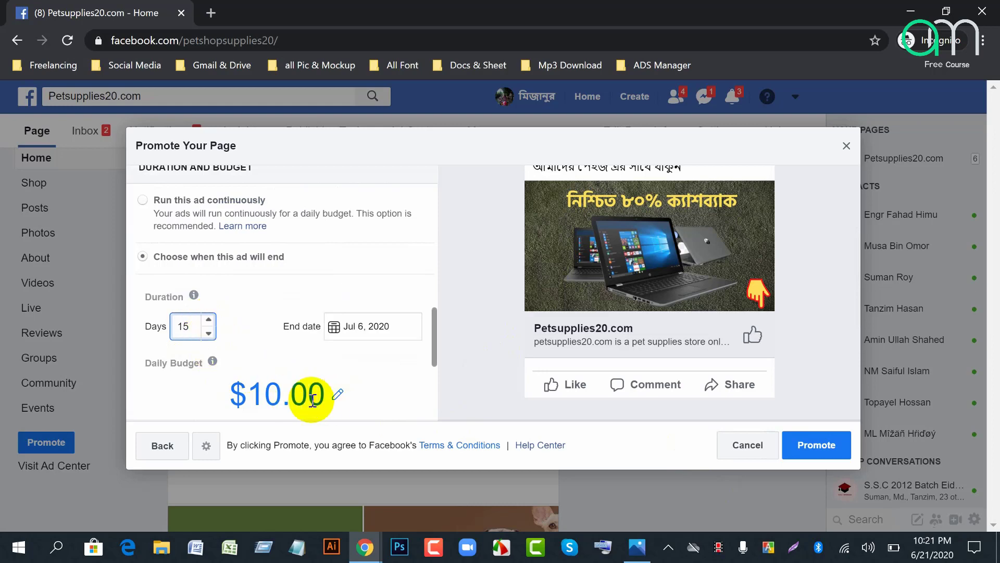
pyautogui.click(336, 396)
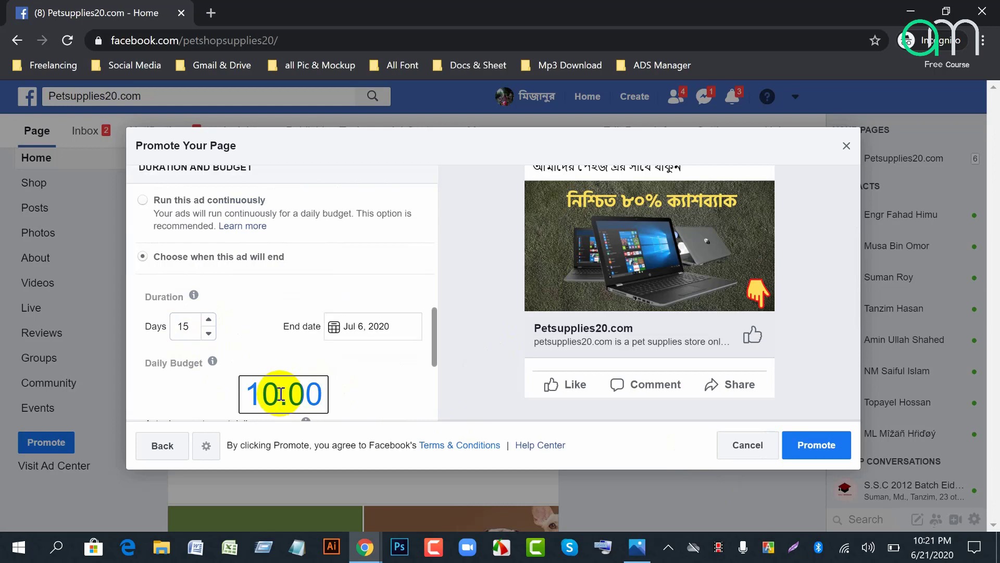
pyautogui.press('BackSpace')
pyautogui.press('BackSpace')
pyautogui.write('20')
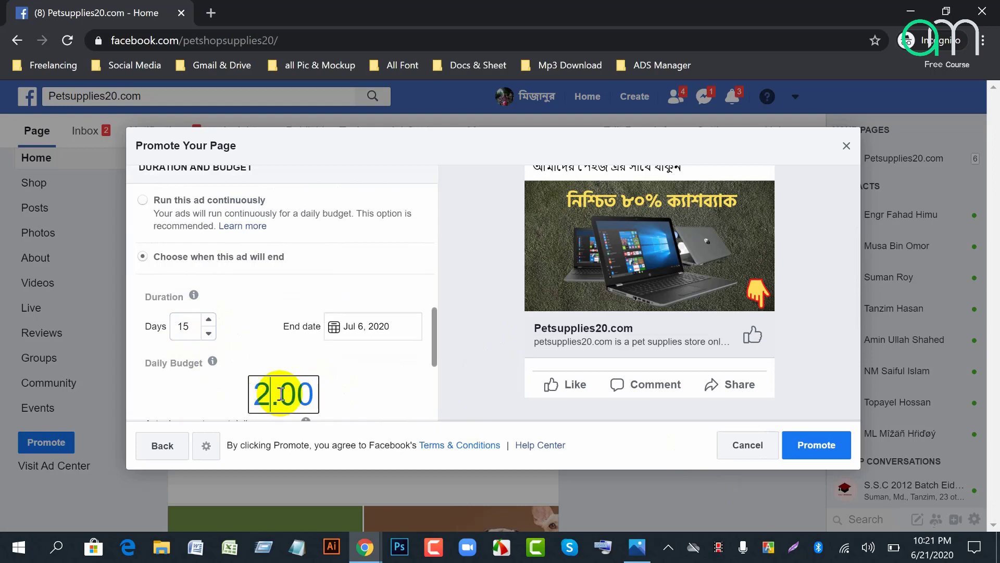
pyautogui.click(421, 381)
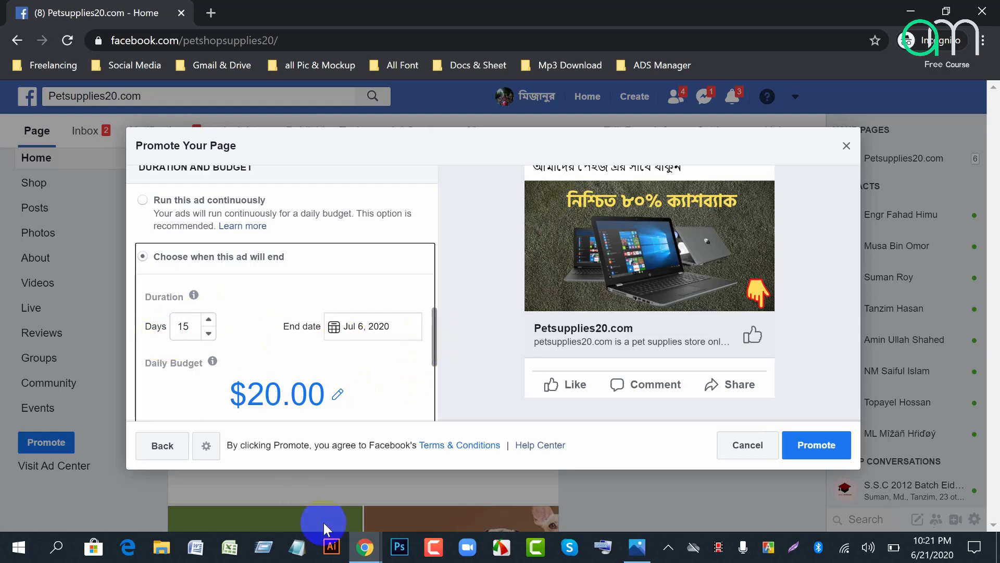
pyautogui.moveTo(364, 547)
pyautogui.click(215, 485)
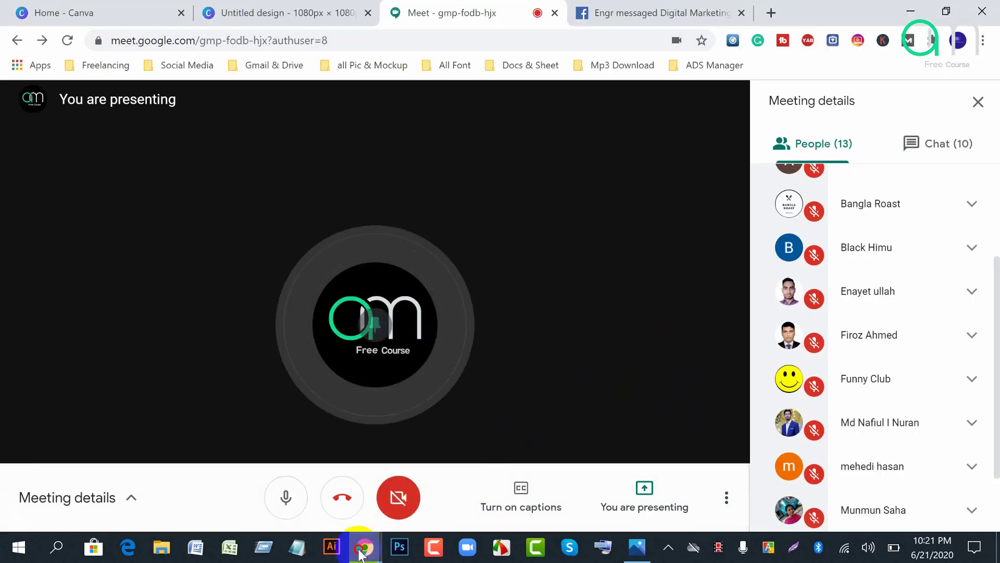
pyautogui.moveTo(378, 537)
pyautogui.click(392, 501)
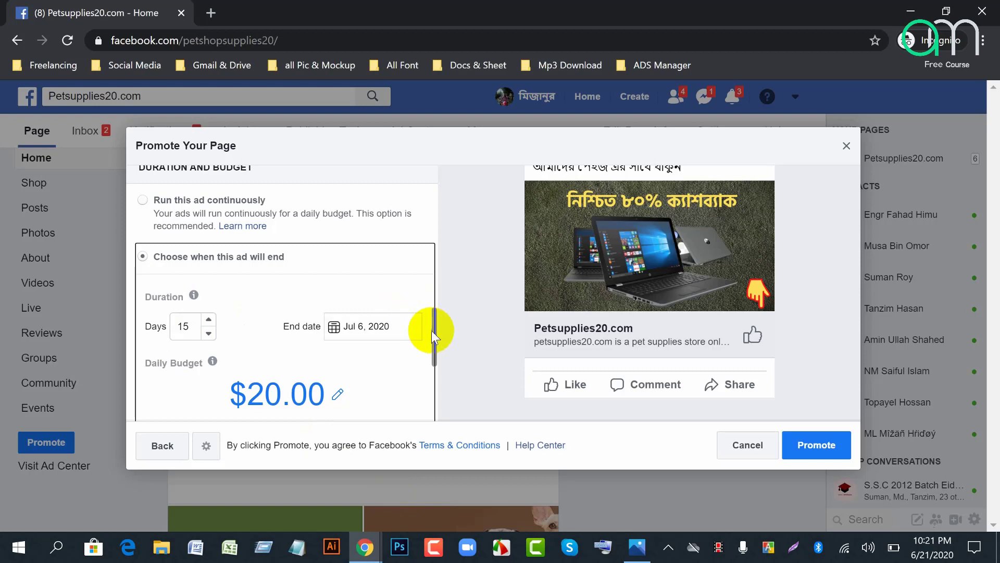
pyautogui.click(464, 304)
pyautogui.scroll(-4, 472, 363)
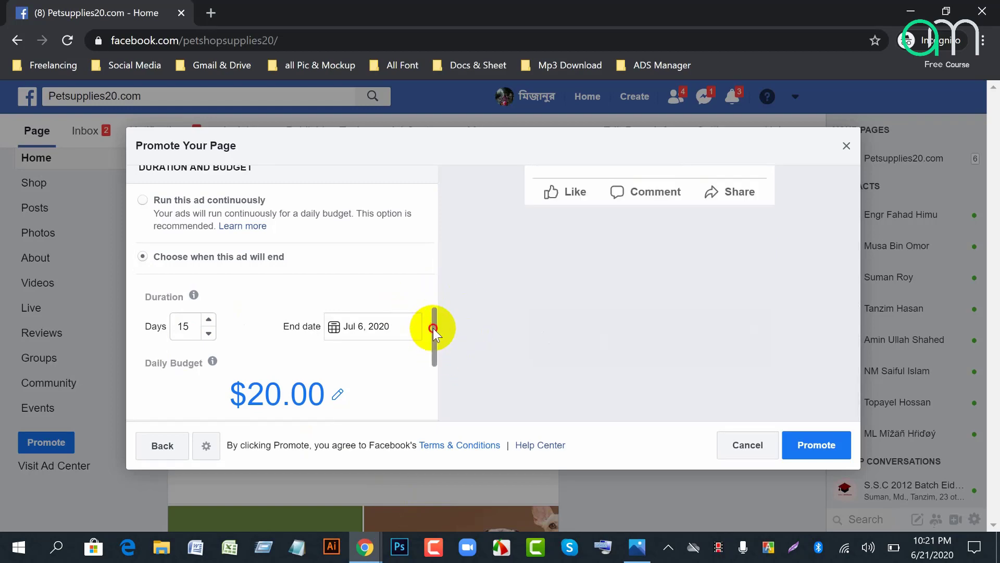
pyautogui.moveTo(434, 331); pyautogui.dragTo(437, 367)
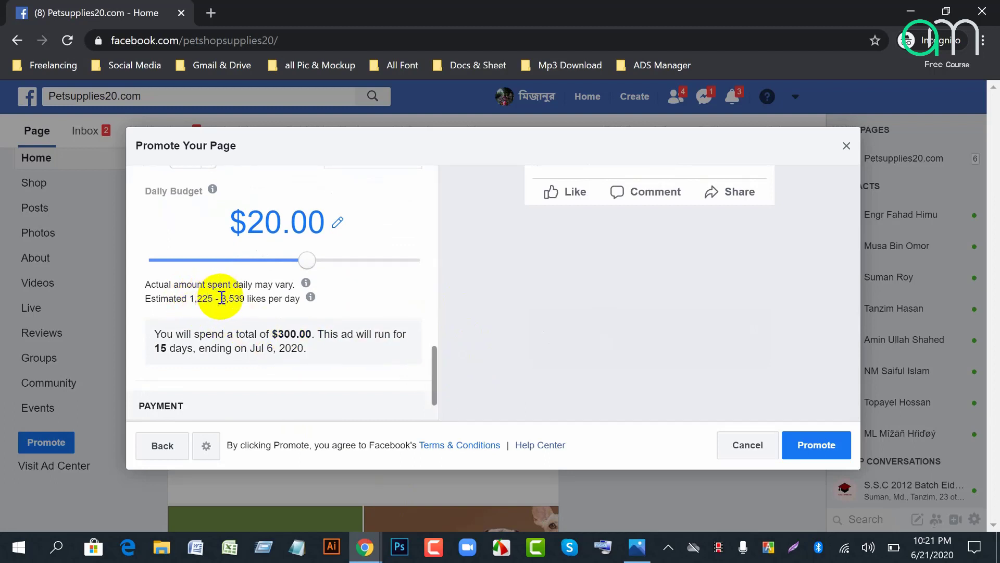
pyautogui.moveTo(221, 298); pyautogui.dragTo(249, 303)
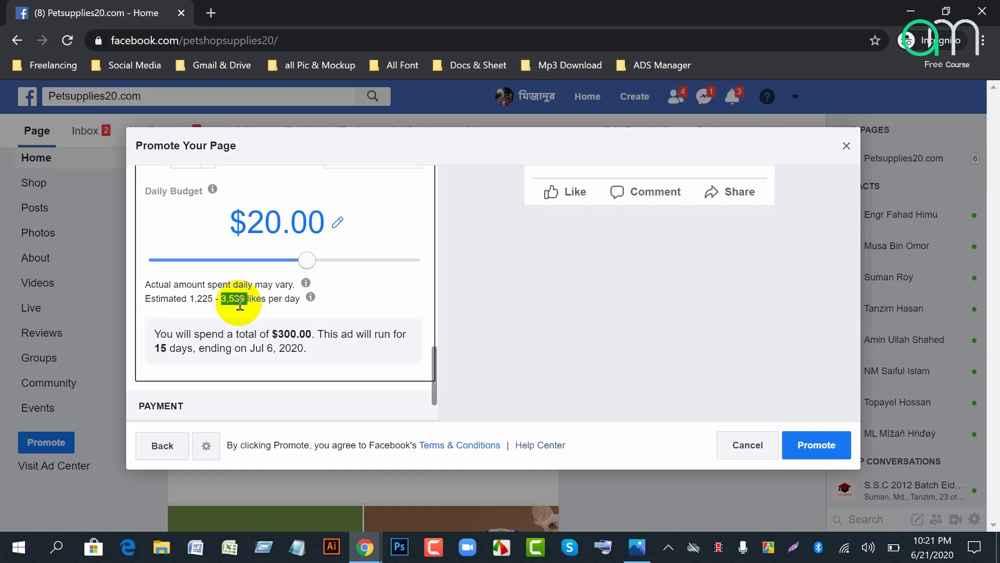
# Step: Open the payment Currency list and browse it, leaving US Dollars selected
pyautogui.scroll(-1, 353, 341)
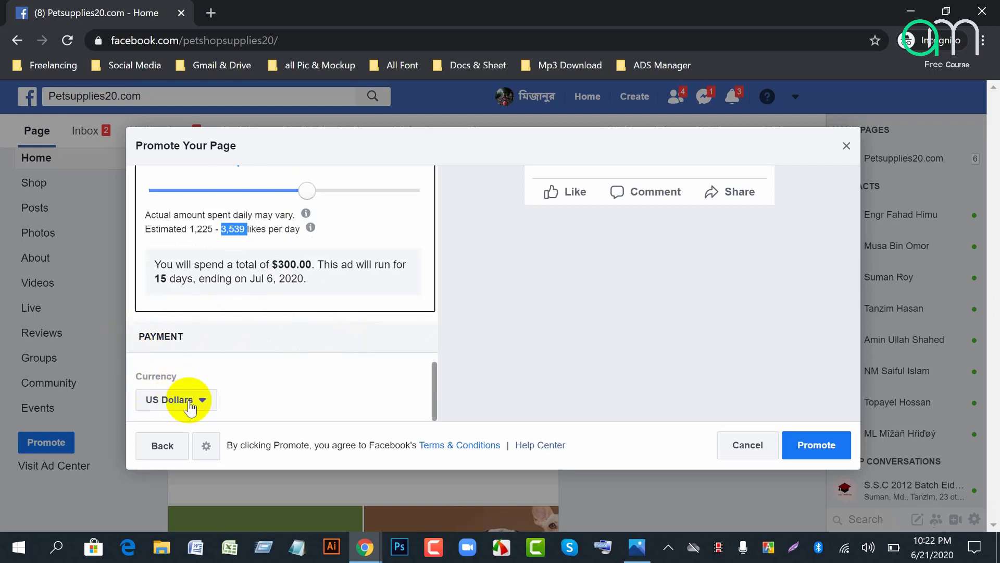
pyautogui.click(207, 400)
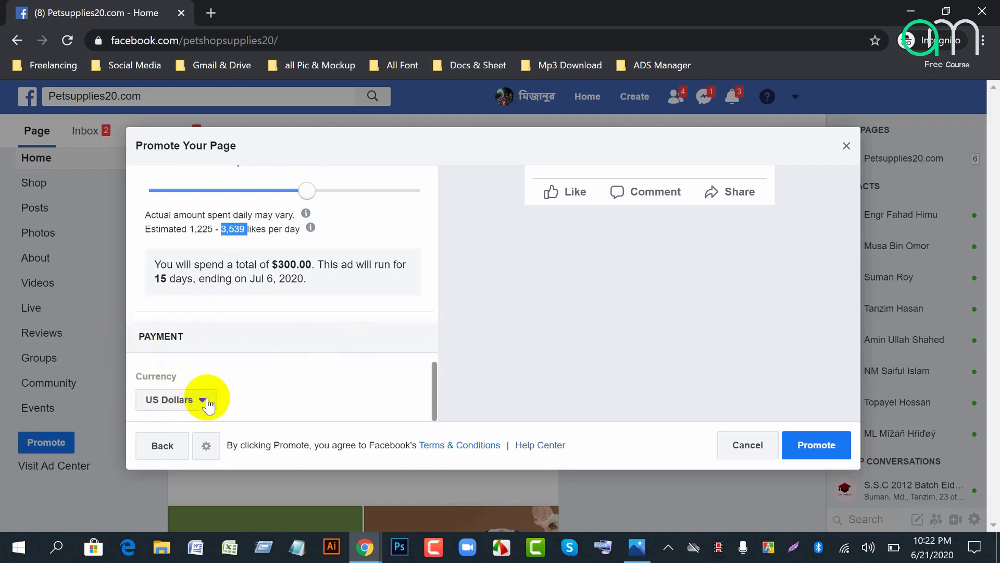
pyautogui.click(206, 400)
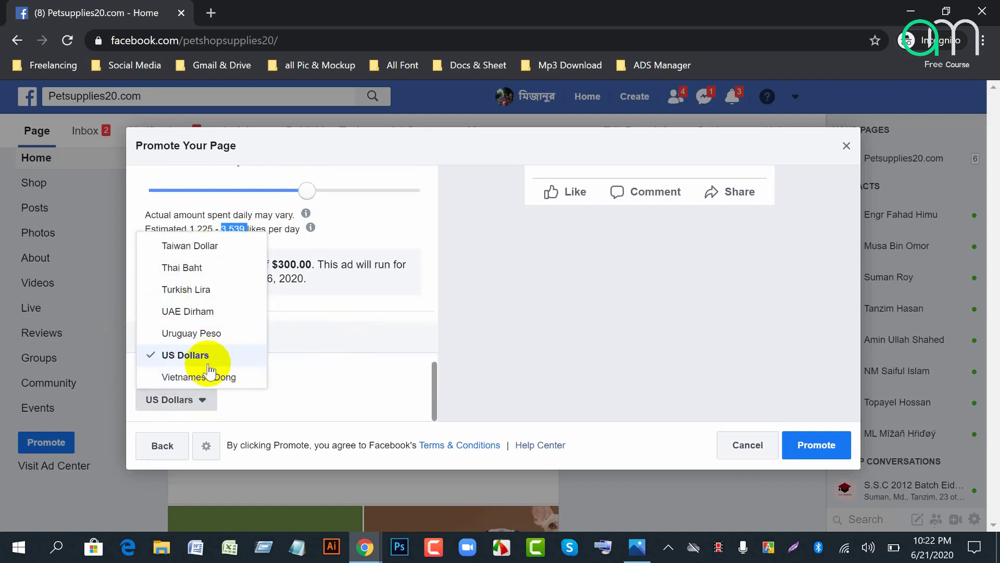
pyautogui.scroll(15, 209, 365)
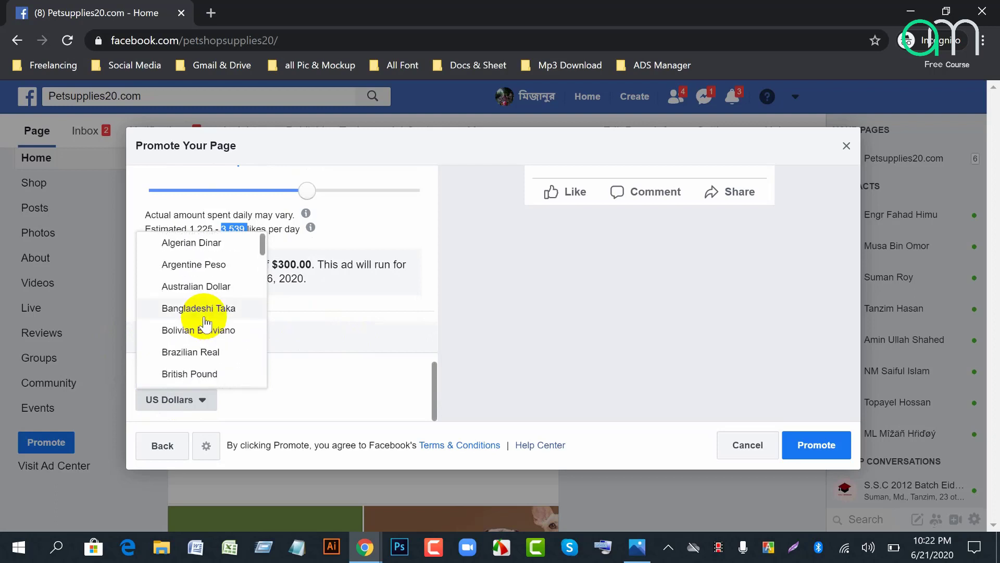
pyautogui.scroll(-2, 198, 357)
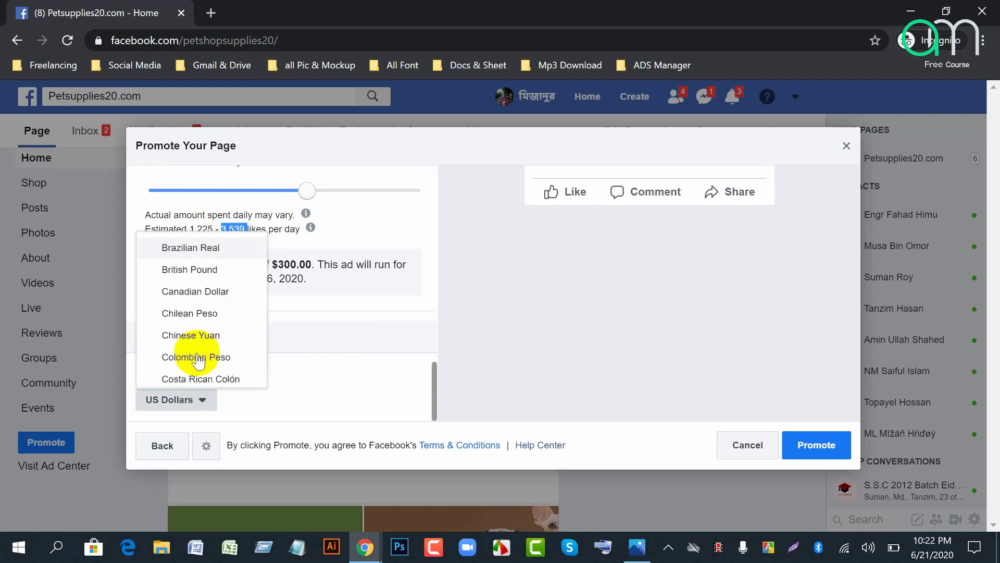
pyautogui.scroll(2, 198, 357)
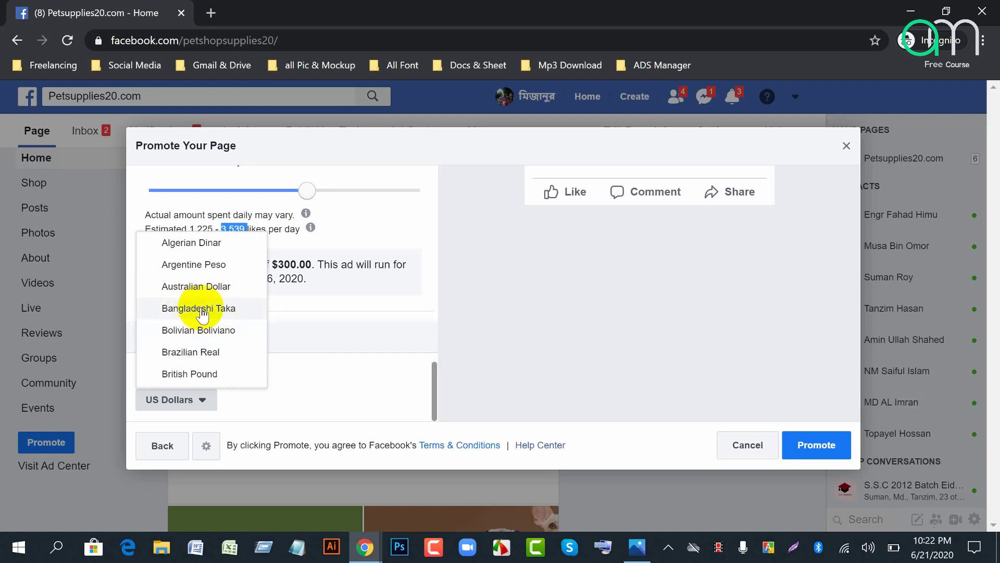
# Step: Close the currency list unchanged and set the ad to run continuously at $20.00 per day
pyautogui.click(332, 396)
pyautogui.scroll(5, 332, 396)
pyautogui.scroll(5, 284, 334)
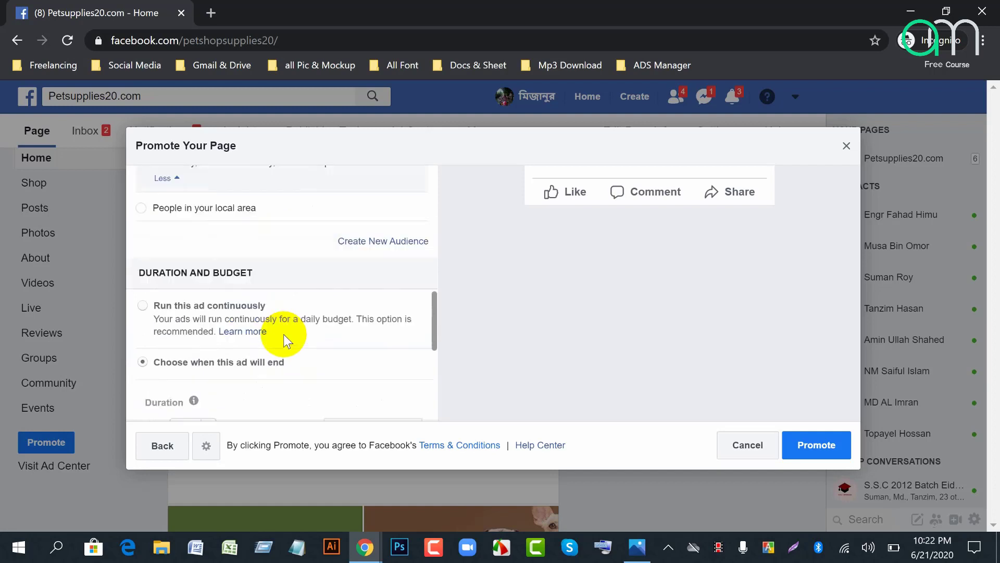
pyautogui.scroll(-4, 282, 308)
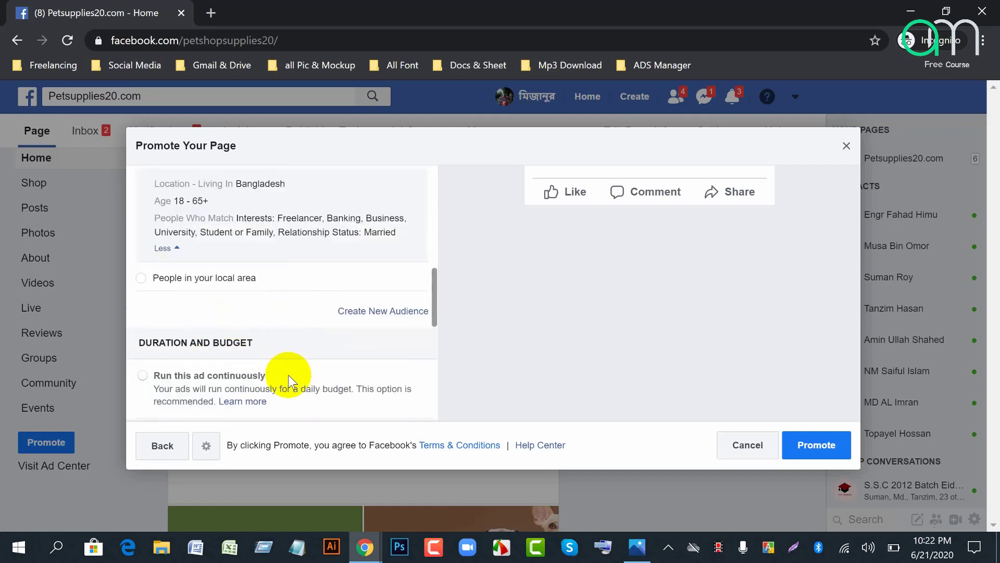
pyautogui.scroll(-2, 289, 377)
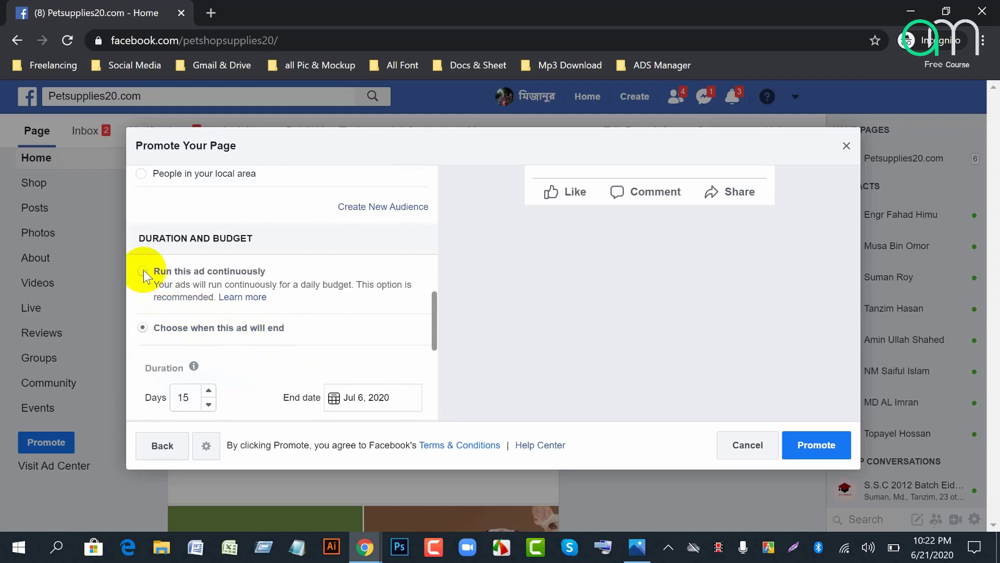
pyautogui.click(273, 282)
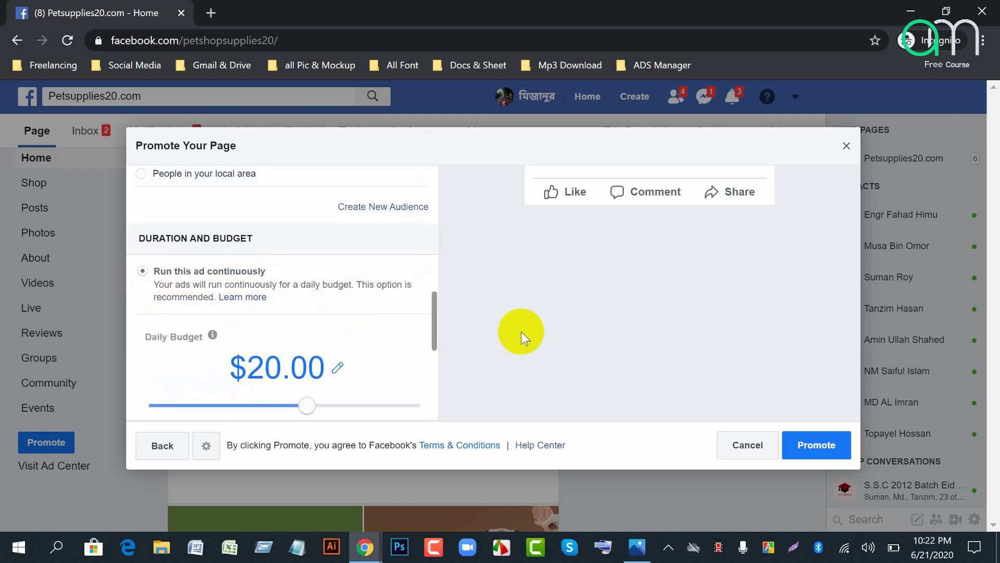
# Step: Submit the ad with Promote
pyautogui.scroll(4, 523, 333)
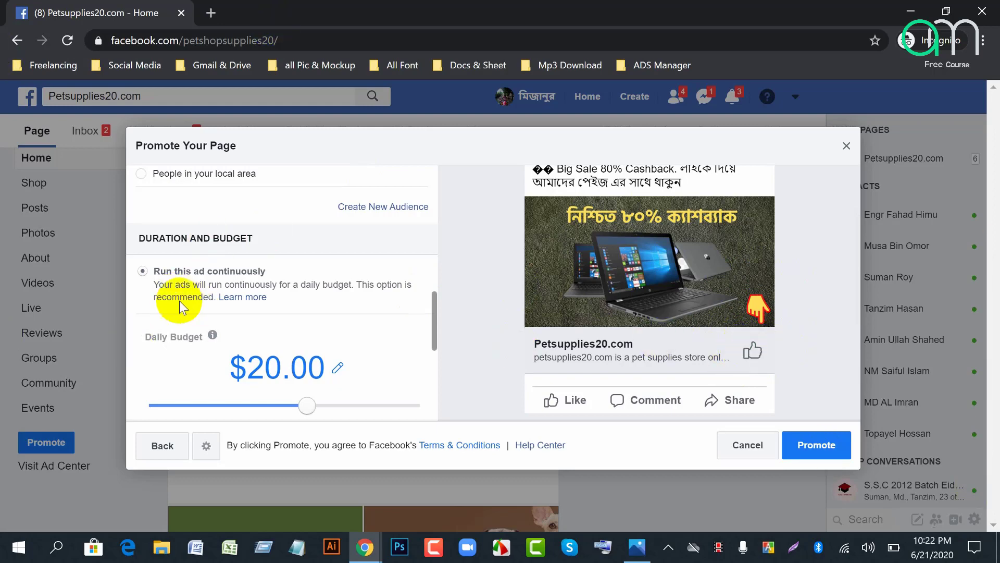
pyautogui.scroll(-3, 250, 333)
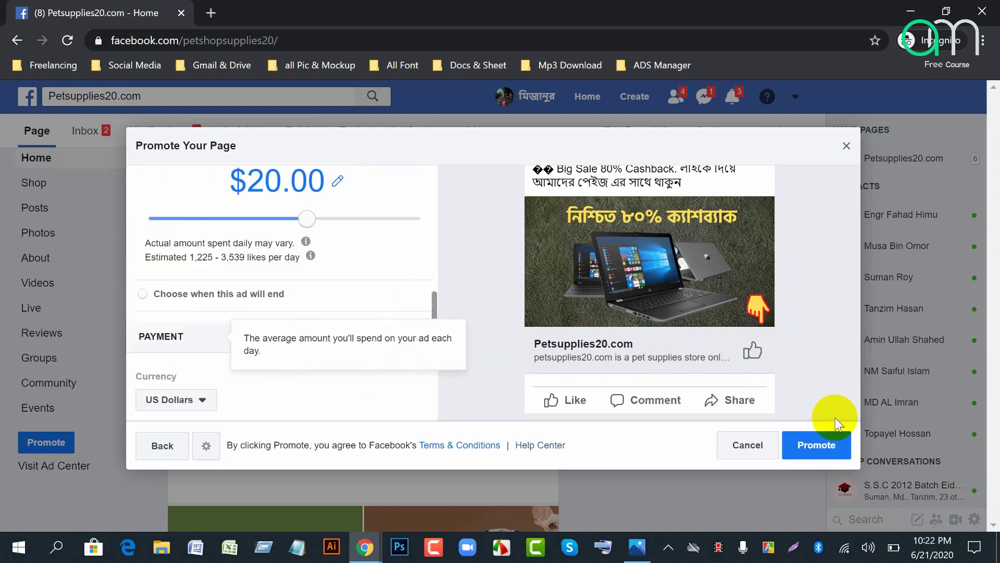
pyautogui.click(826, 456)
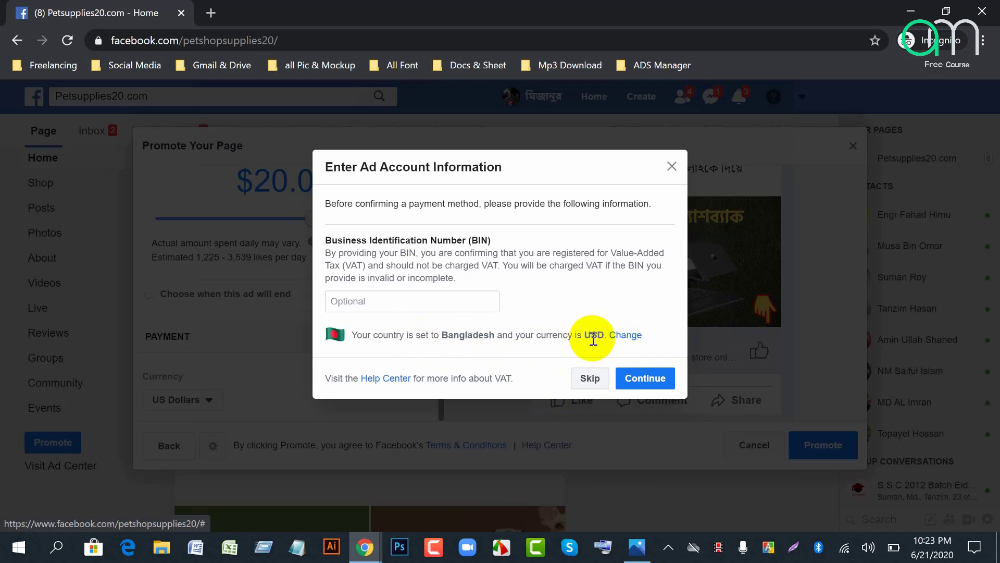
# Step: Skip the optional BIN and continue to the payment method choices for Bangladesh
pyautogui.click(648, 379)
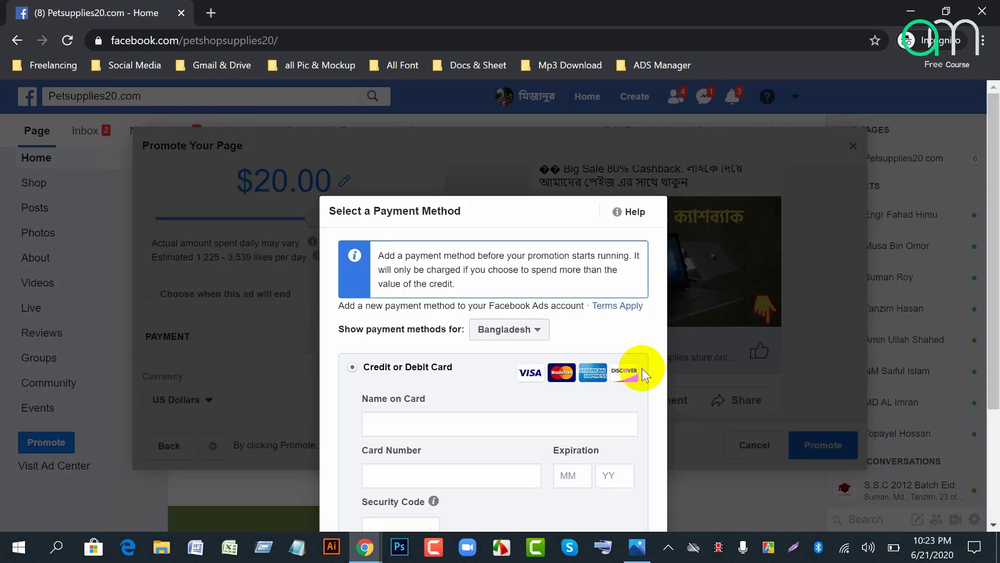
pyautogui.scroll(-2, 633, 383)
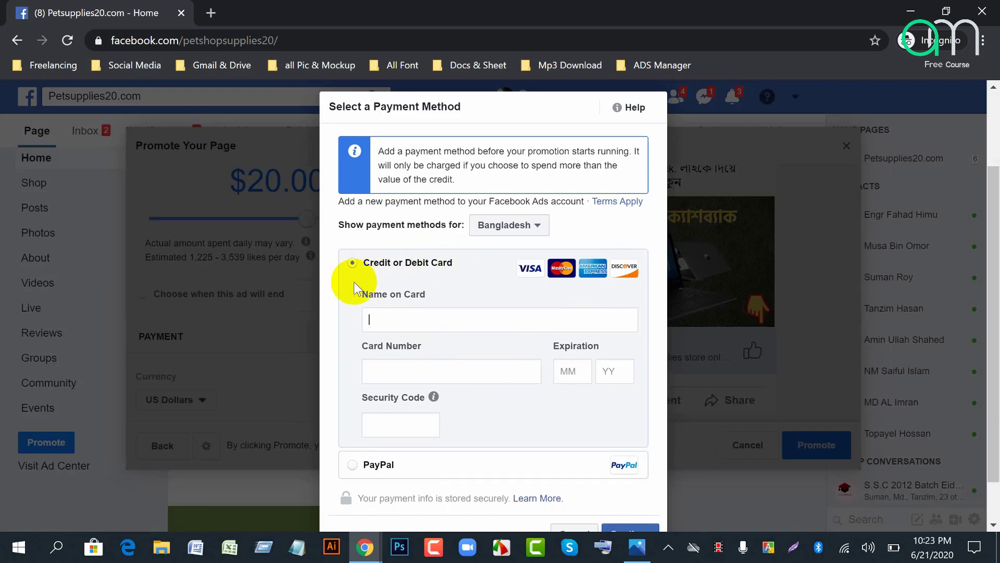
# Step: Let the waiting guest into the Google Meet call and switch back to the Facebook card form
pyautogui.moveTo(368, 559)
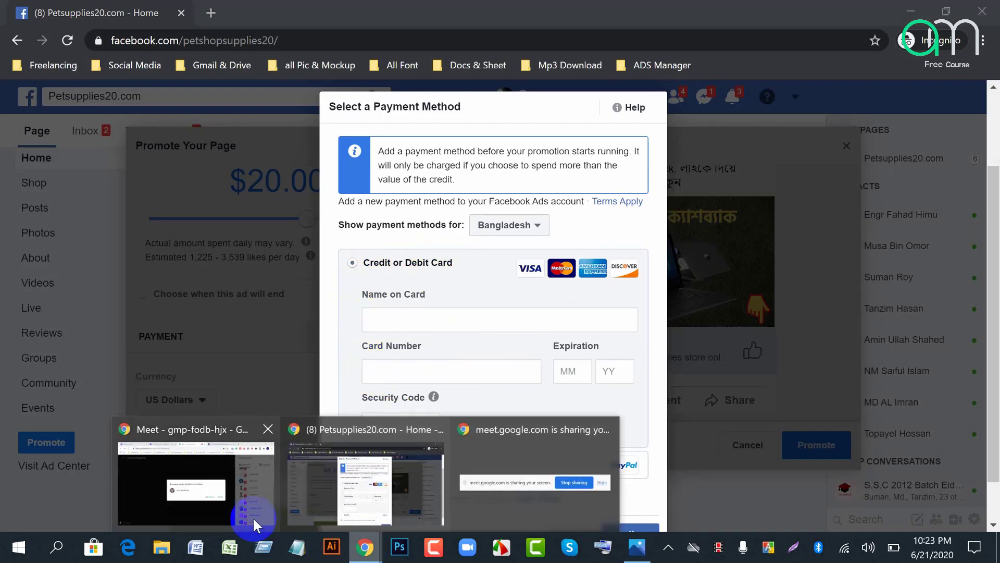
pyautogui.click(214, 505)
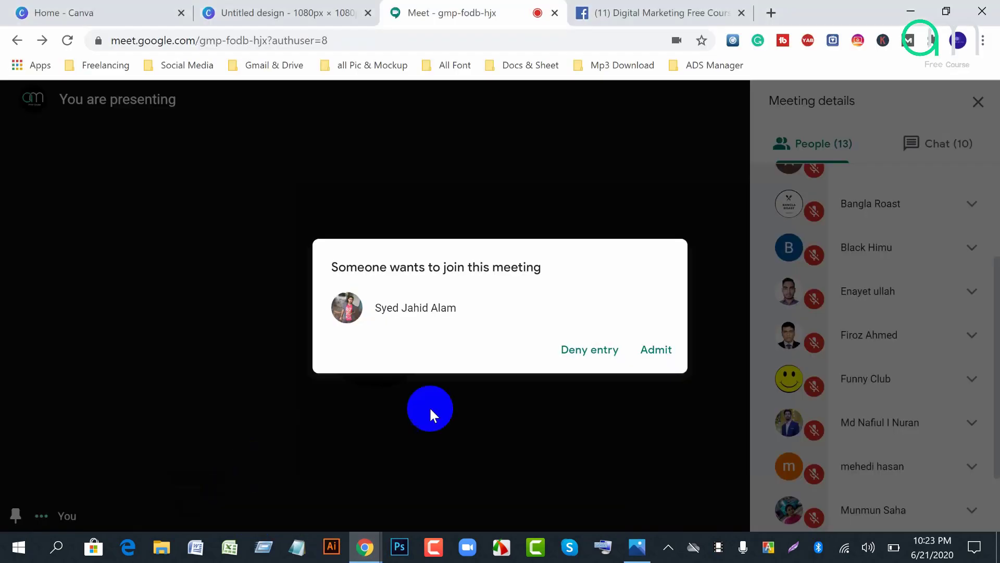
pyautogui.click(663, 352)
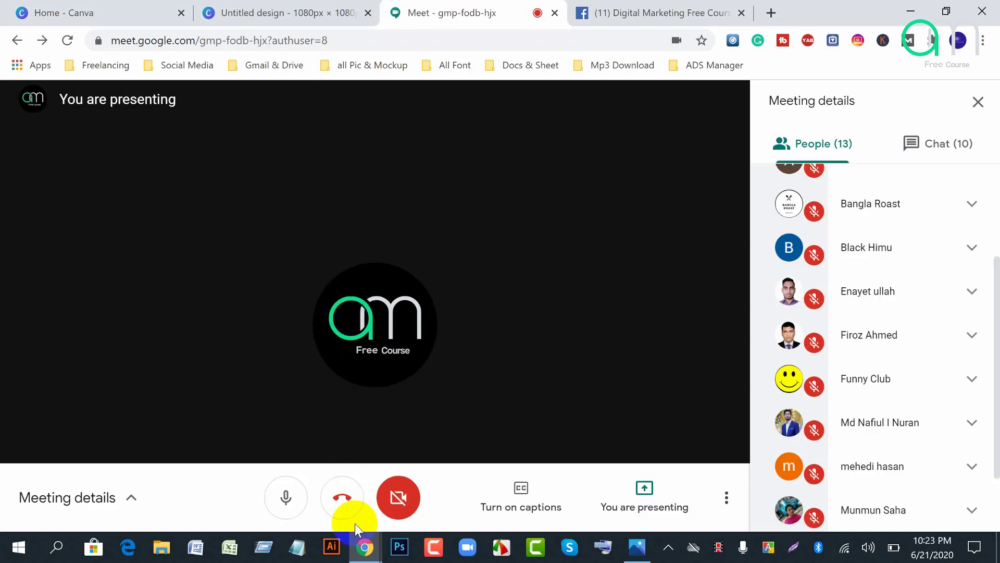
pyautogui.moveTo(364, 547)
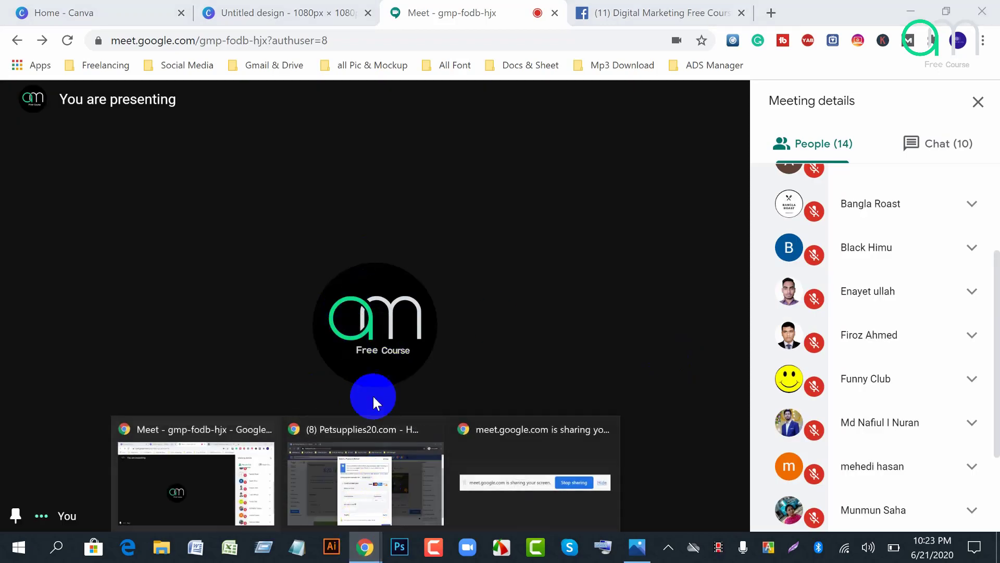
pyautogui.click(360, 486)
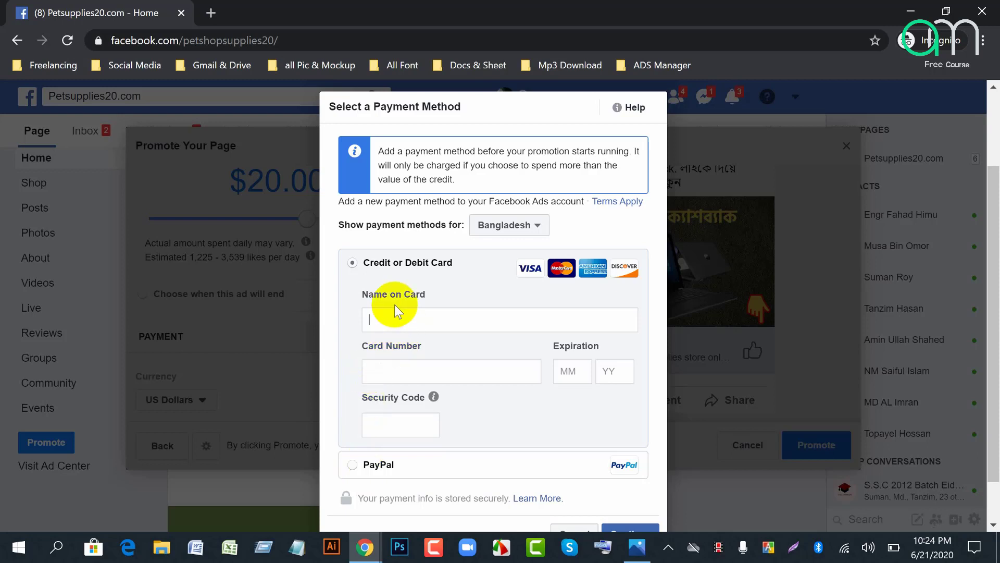
# Step: Enter 'Debit Card' as the name on card, a partial card number, and expiry 12/27
pyautogui.click(483, 323)
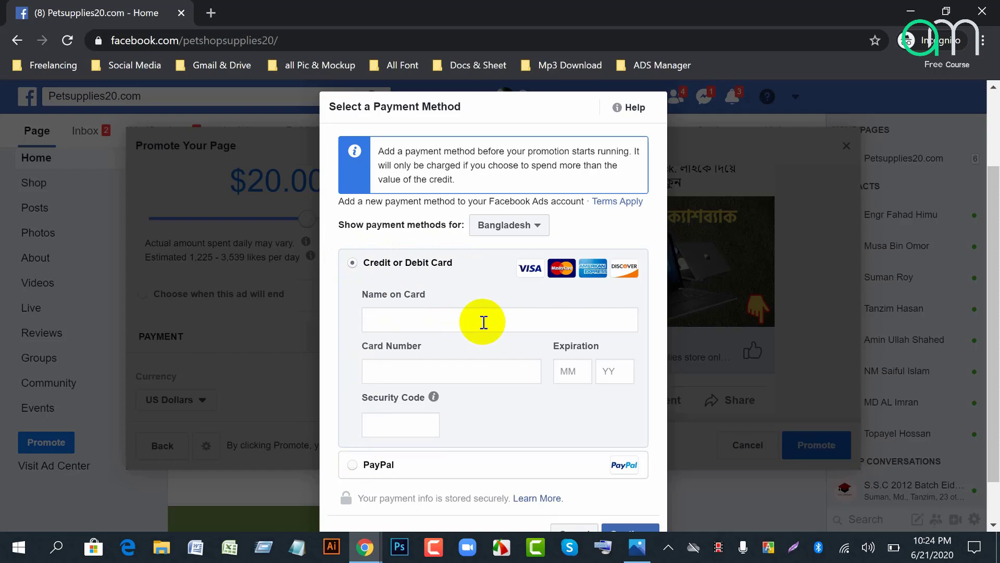
pyautogui.click(425, 373)
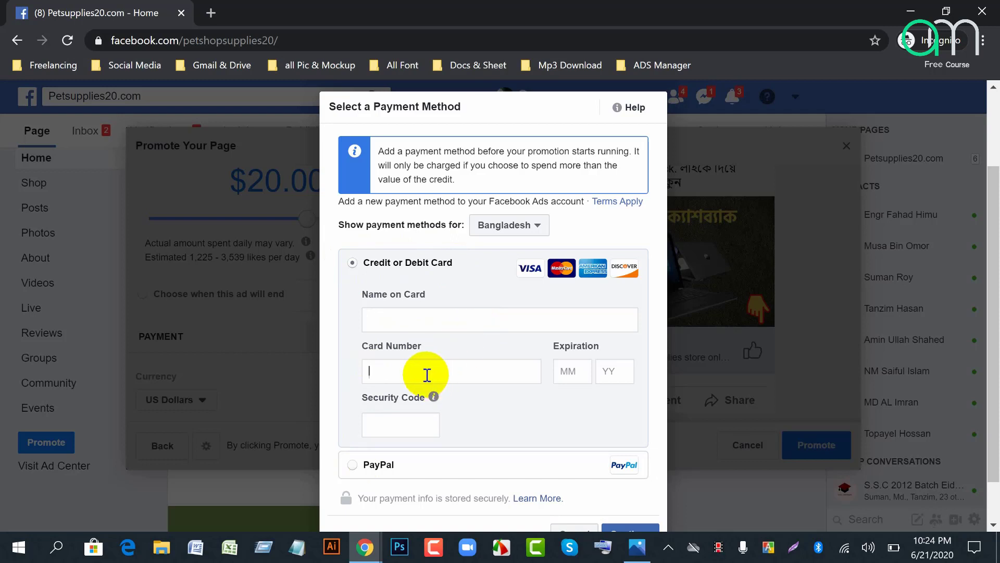
pyautogui.write('53')
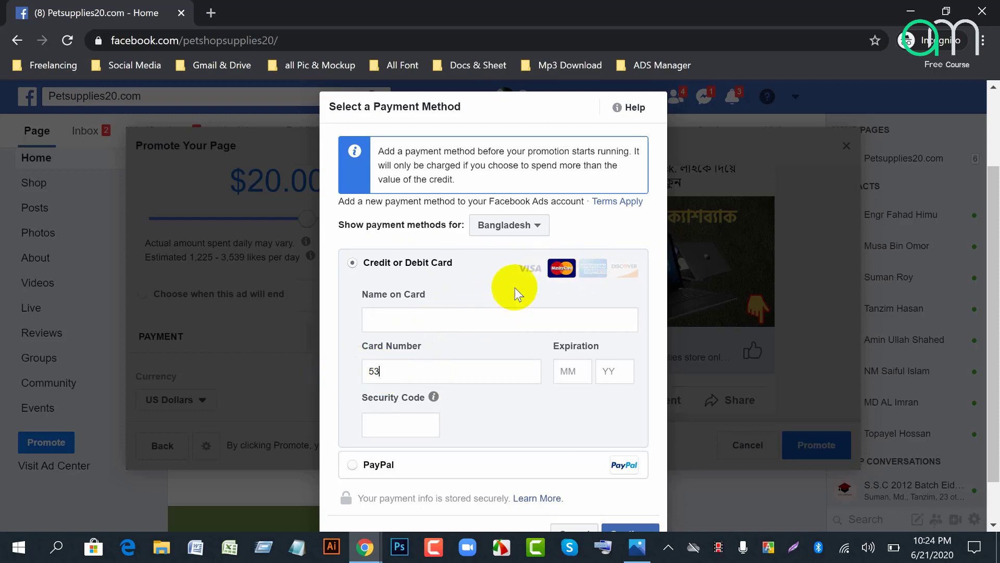
pyautogui.click(418, 319)
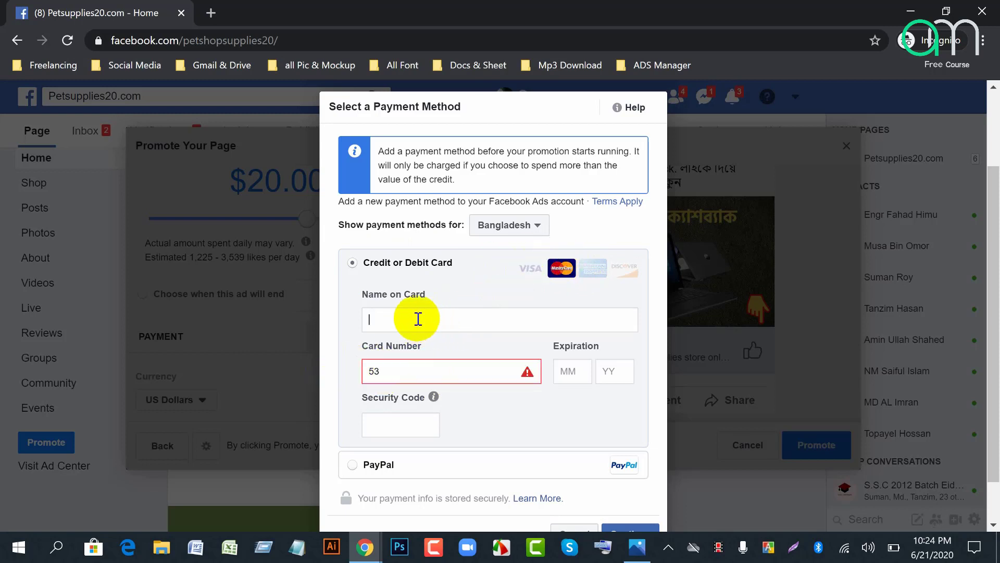
pyautogui.write('Debit Card')
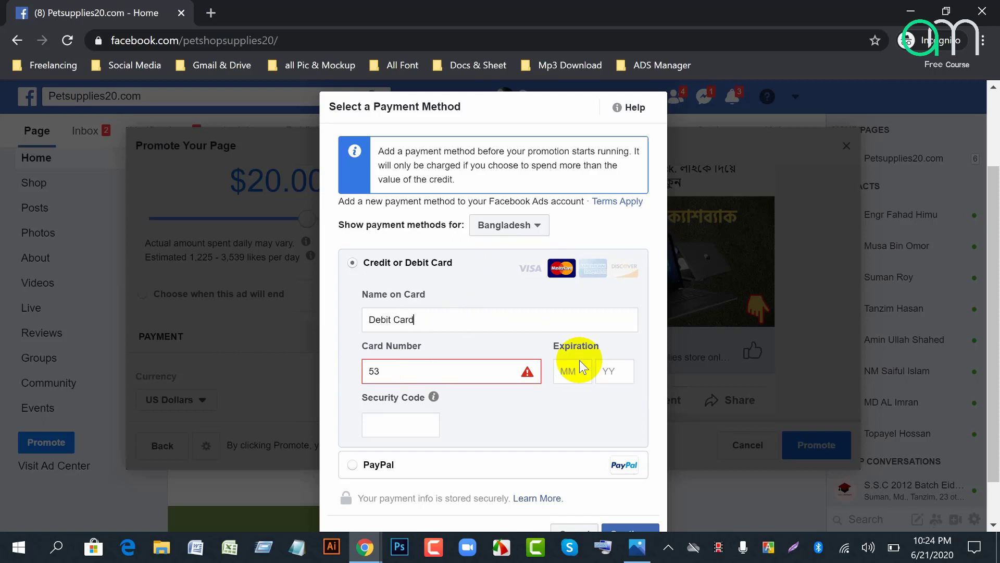
pyautogui.click(579, 376)
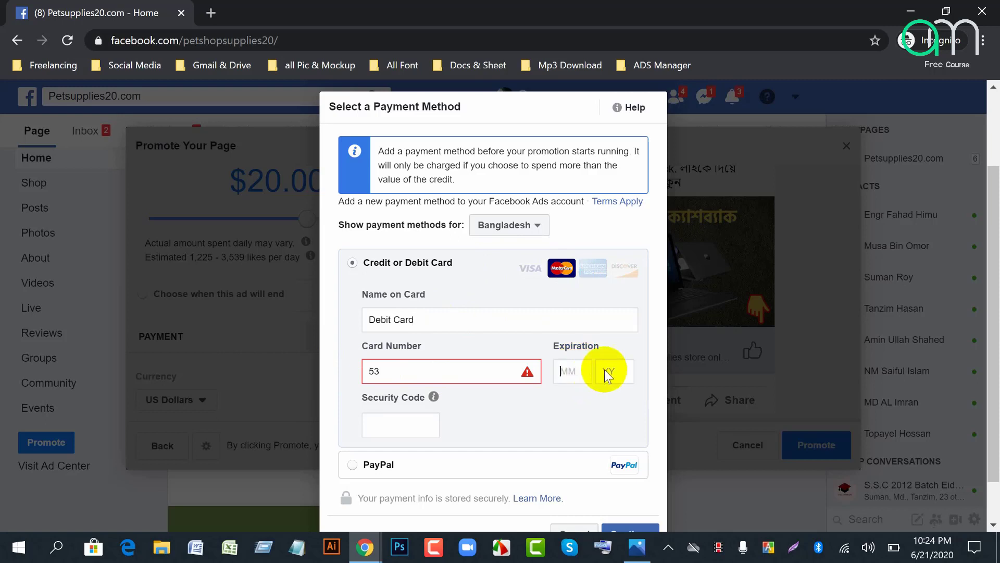
pyautogui.click(623, 373)
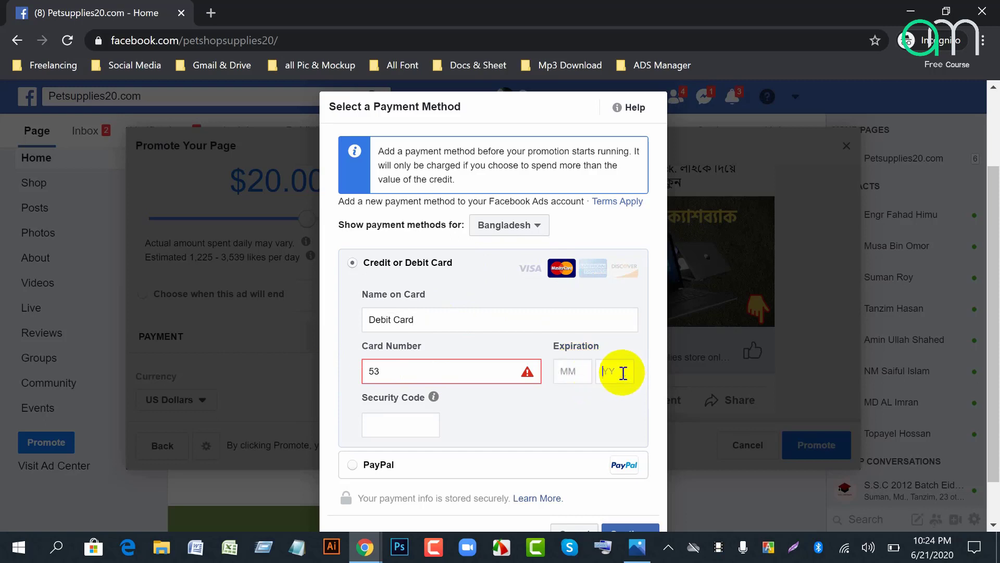
pyautogui.click(574, 375)
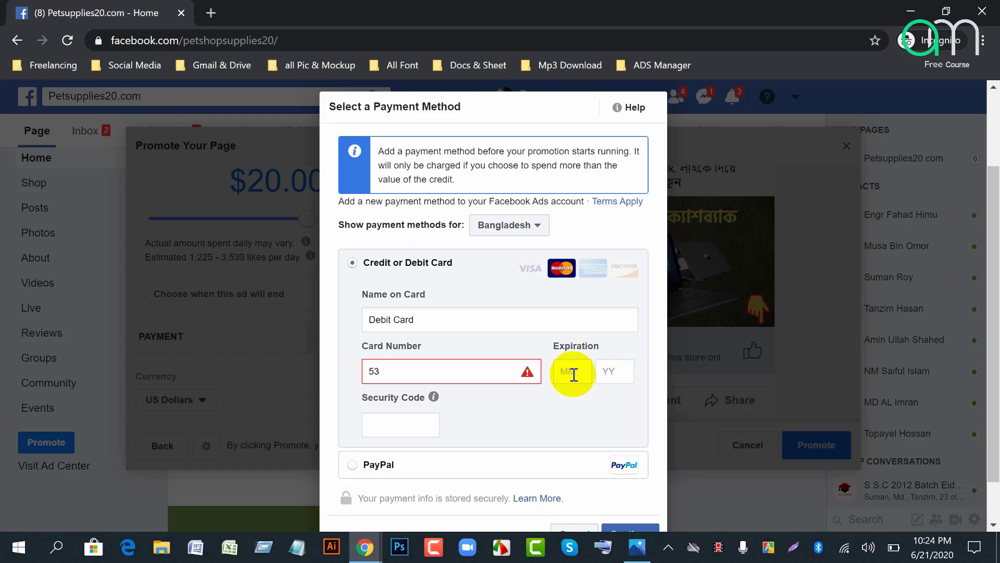
pyautogui.write('12')
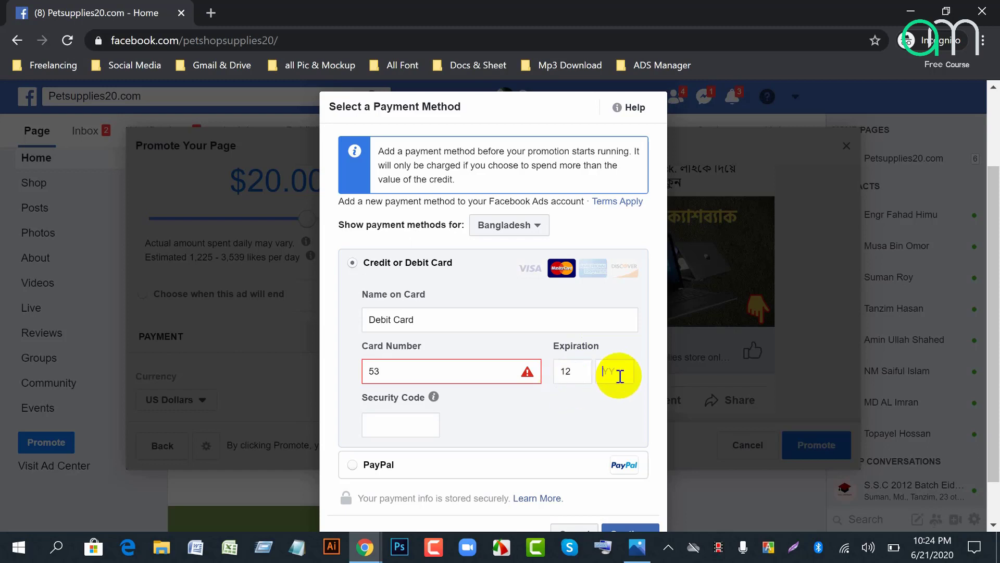
pyautogui.write('27')
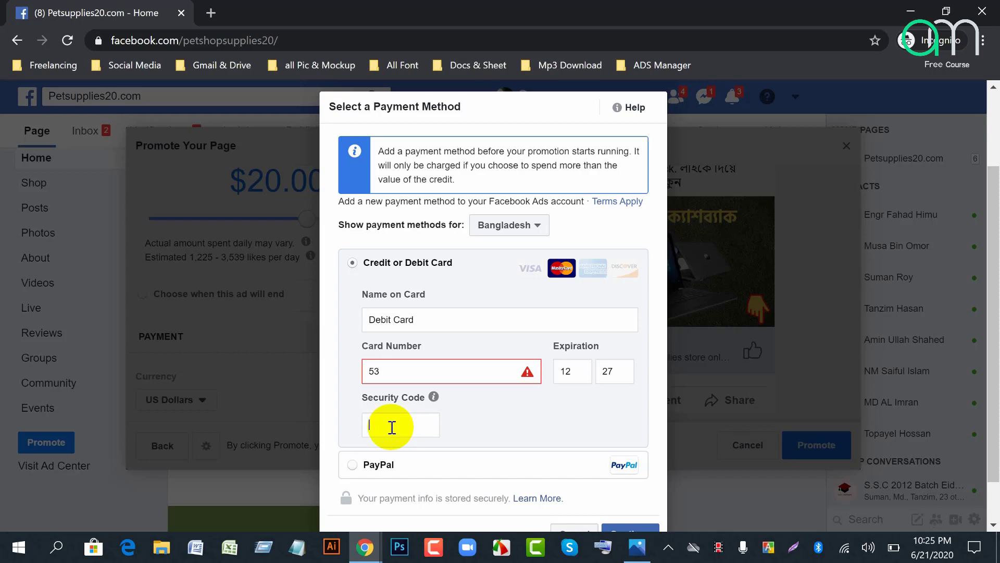
# Step: Type the card's security code, then select PayPal as the payment method and continue
pyautogui.scroll(-1, 517, 414)
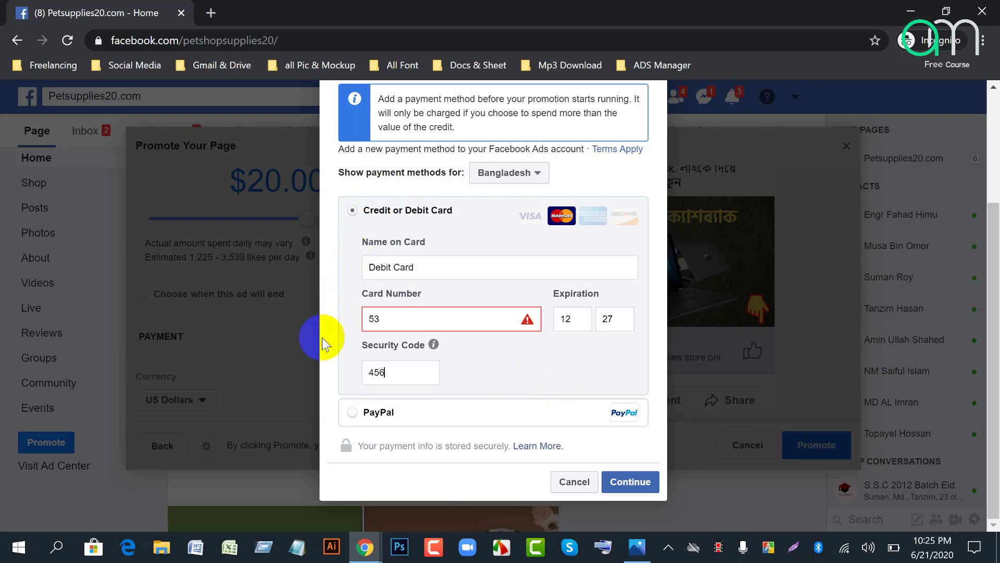
pyautogui.click(350, 412)
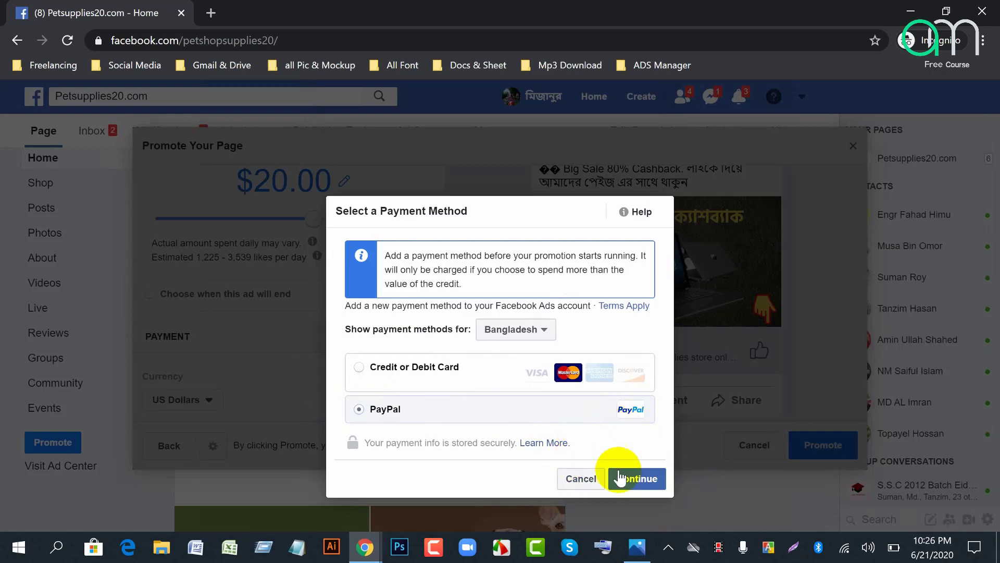
pyautogui.click(640, 488)
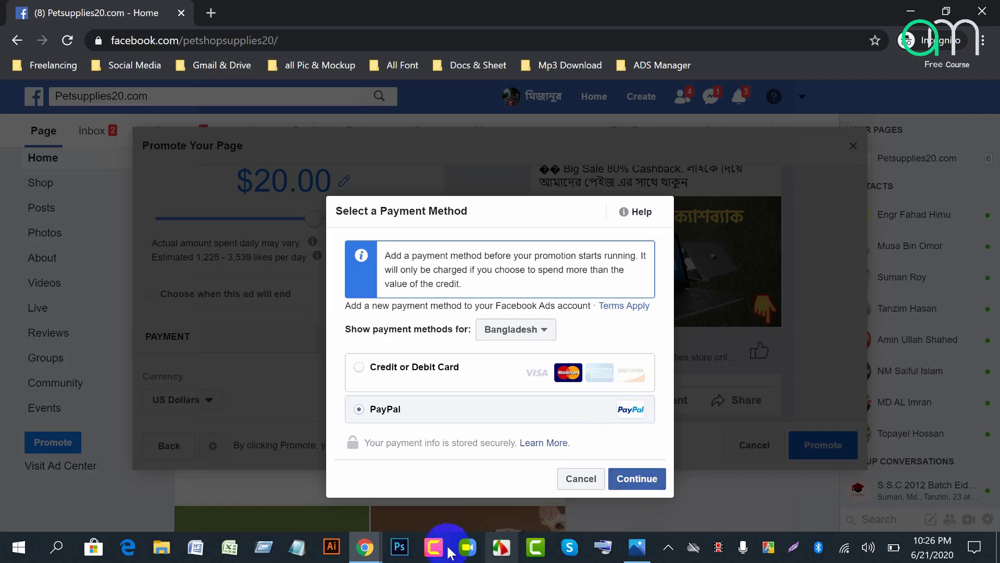
# Step: Admit another waiting guest in Google Meet and start a new browser tab
pyautogui.moveTo(357, 557)
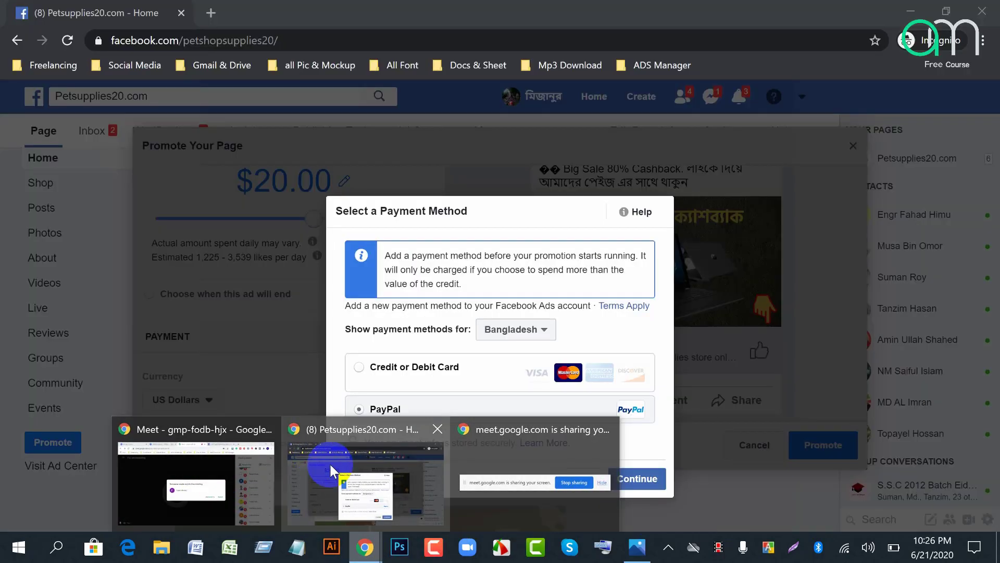
pyautogui.click(224, 480)
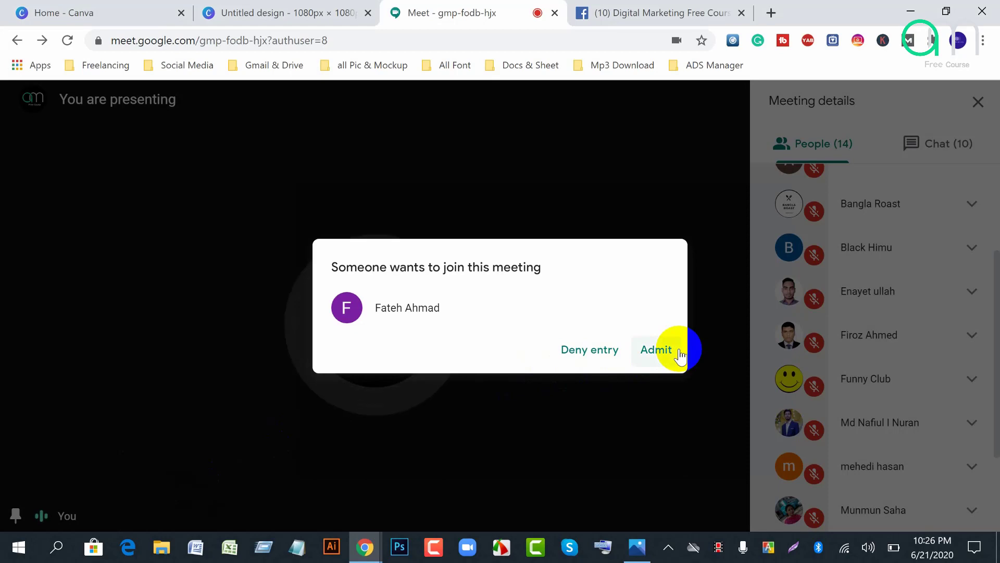
pyautogui.click(661, 349)
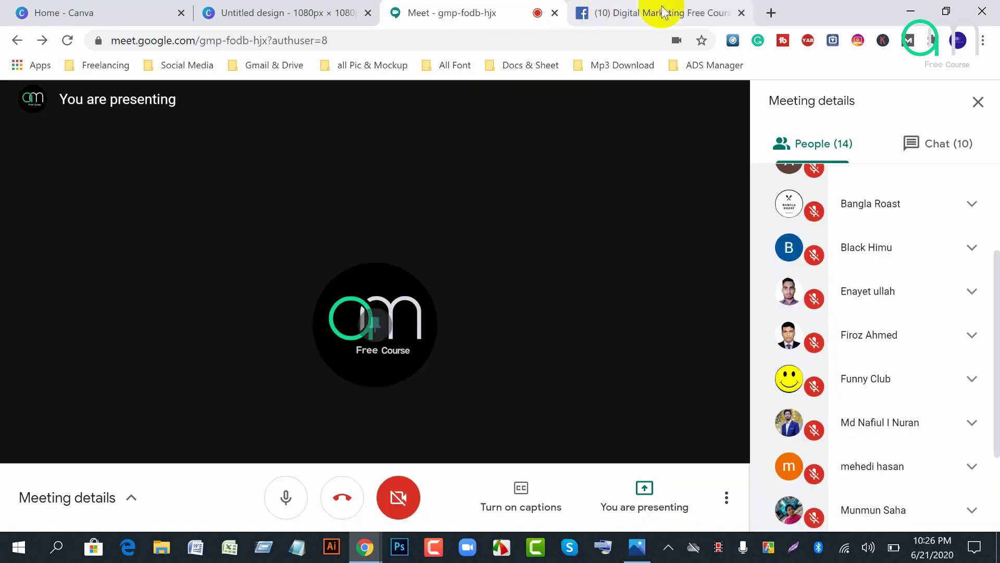
pyautogui.click(767, 12)
# Step: Load the business.facebook.com People settings, then bring the Petsupplies20 payment window back
pyautogui.write('bu')
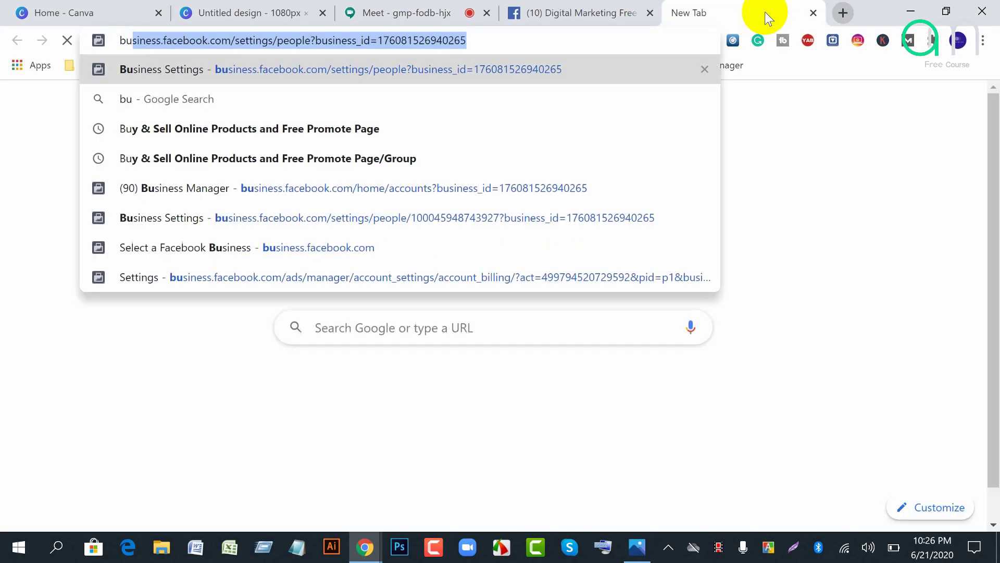
pyautogui.press('Return')
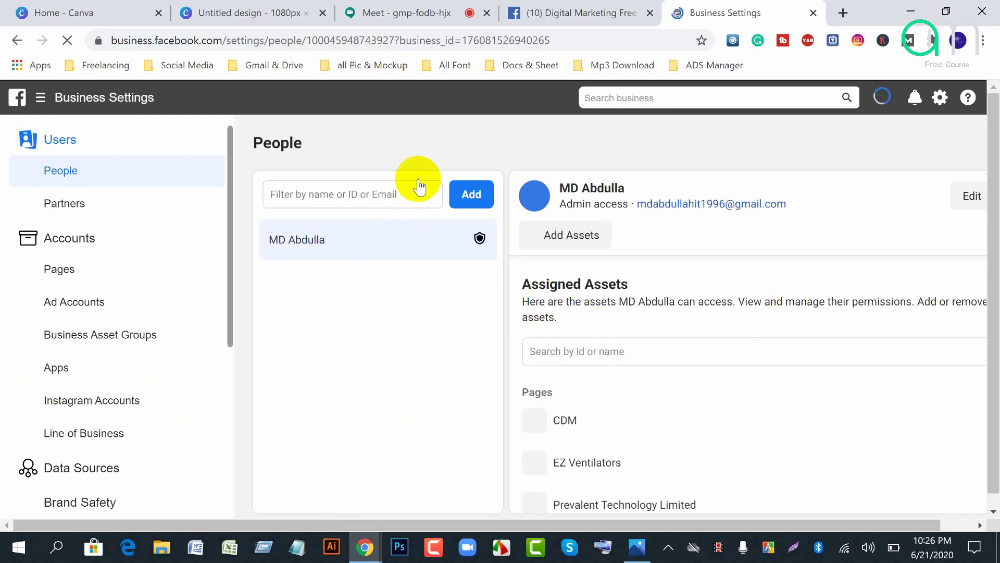
pyautogui.click(36, 101)
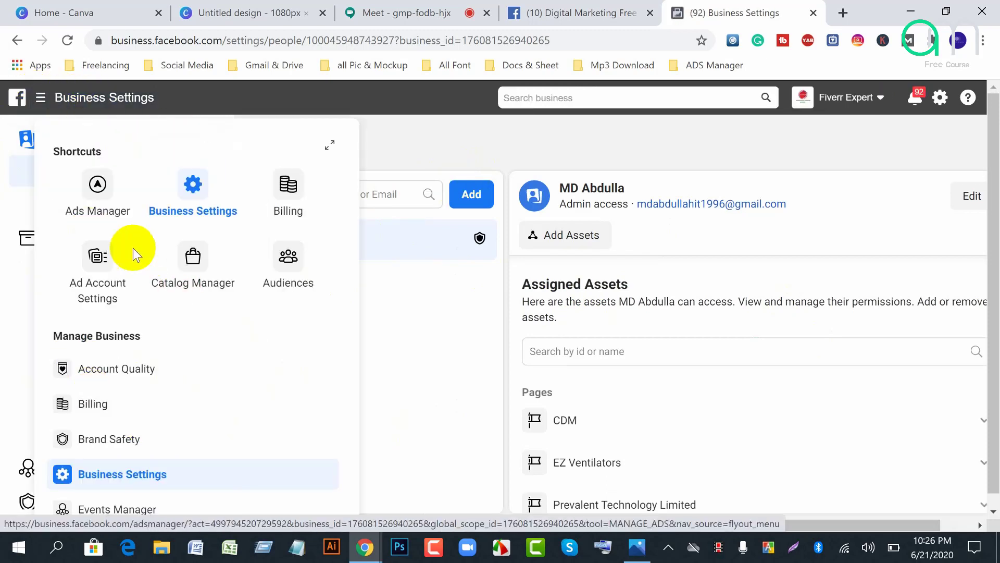
pyautogui.click(41, 102)
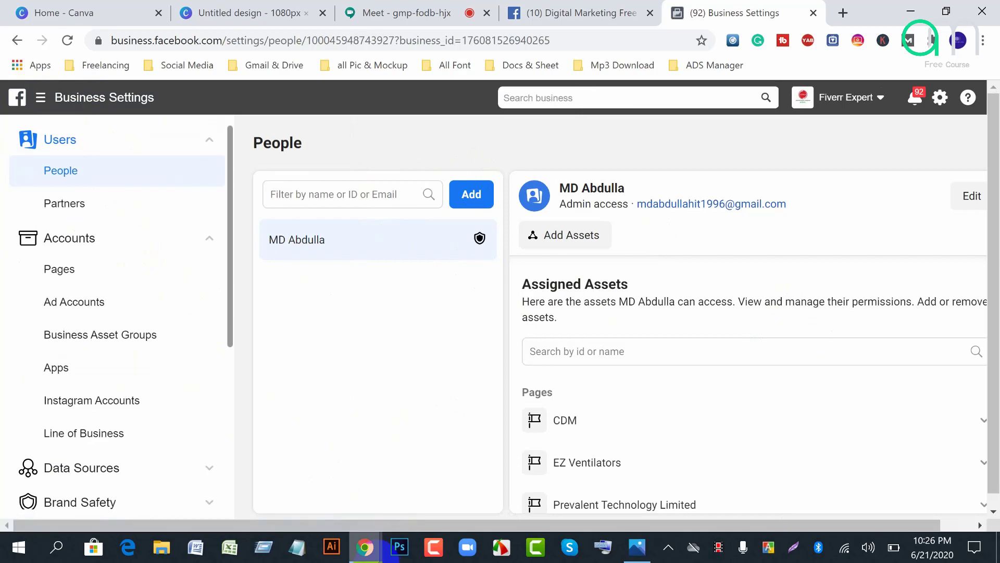
pyautogui.moveTo(365, 543)
pyautogui.click(378, 520)
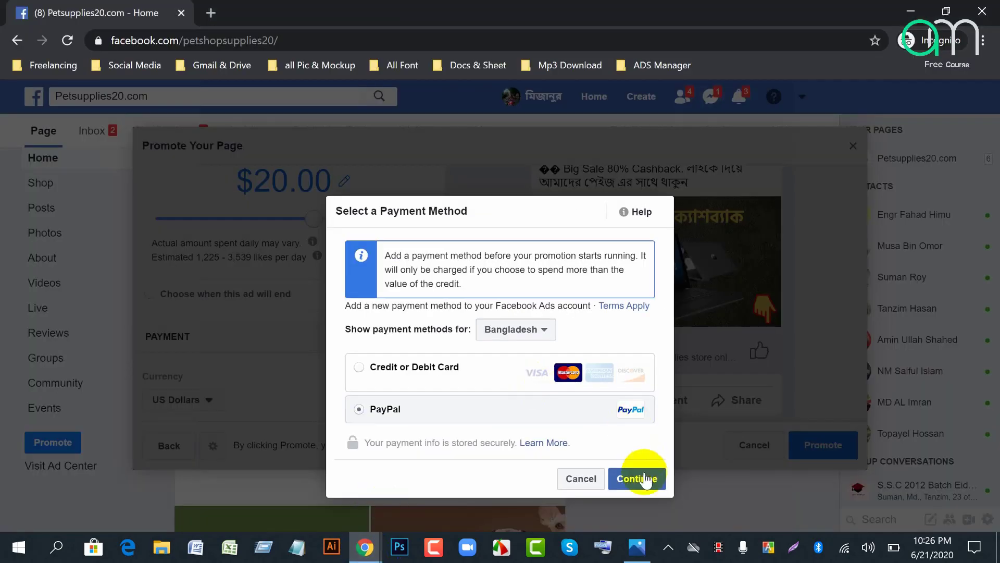
# Step: Cancel the payment method dialog and scroll back to the $20.00 continuous daily budget
pyautogui.click(591, 484)
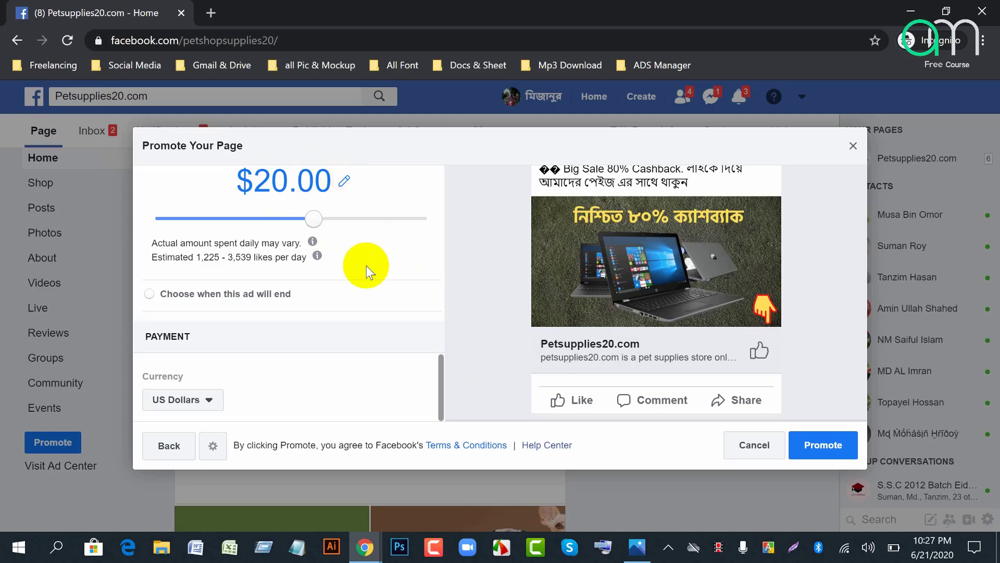
pyautogui.scroll(4, 373, 270)
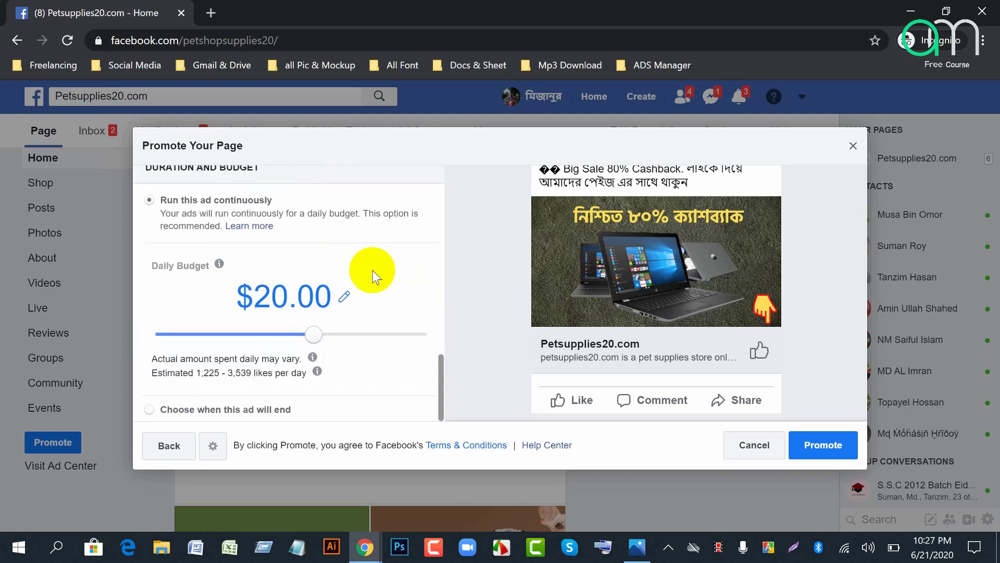
pyautogui.scroll(-2, 375, 297)
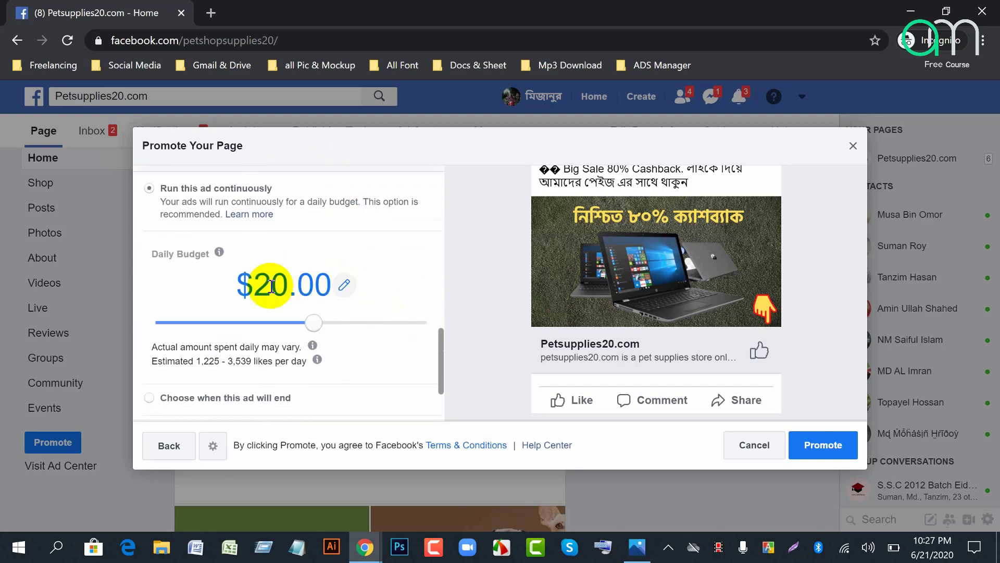
pyautogui.scroll(2, 346, 344)
pyautogui.scroll(-2, 333, 348)
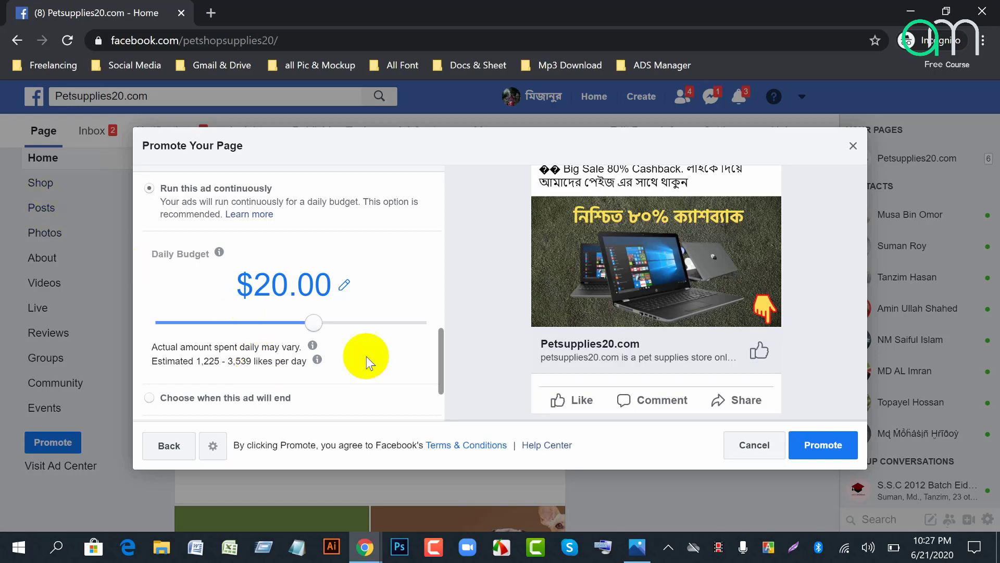
# Step: Cancel the page promotion, choosing Cancel Ad instead of saving a draft
pyautogui.click(752, 447)
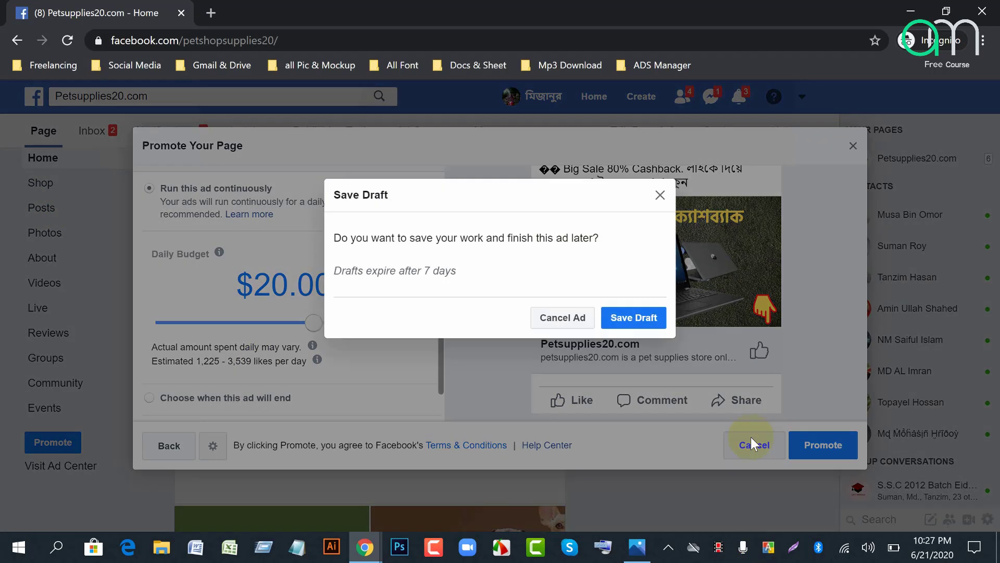
pyautogui.click(560, 322)
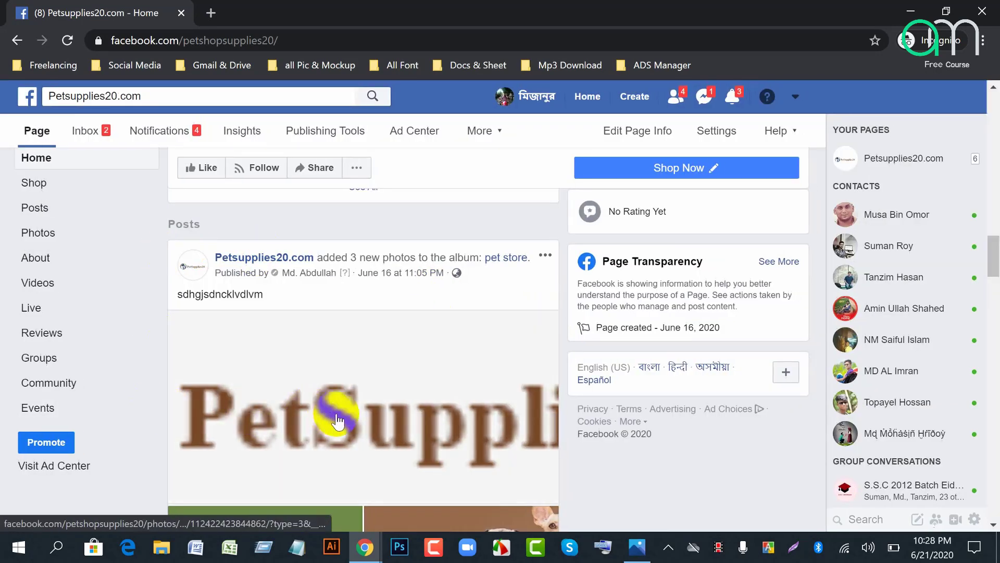
pyautogui.scroll(4, 333, 417)
pyautogui.scroll(4, 463, 396)
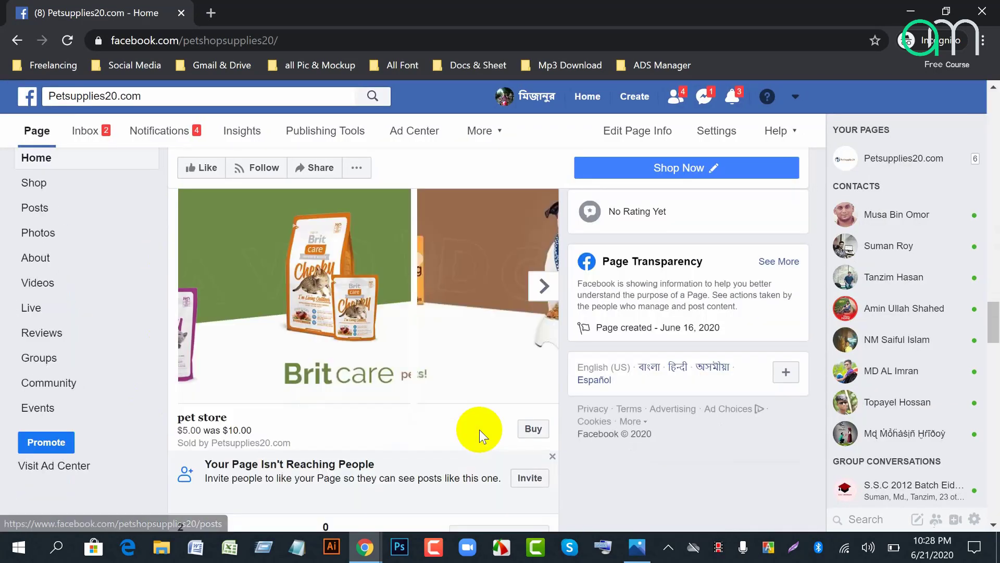
pyautogui.scroll(-6, 429, 451)
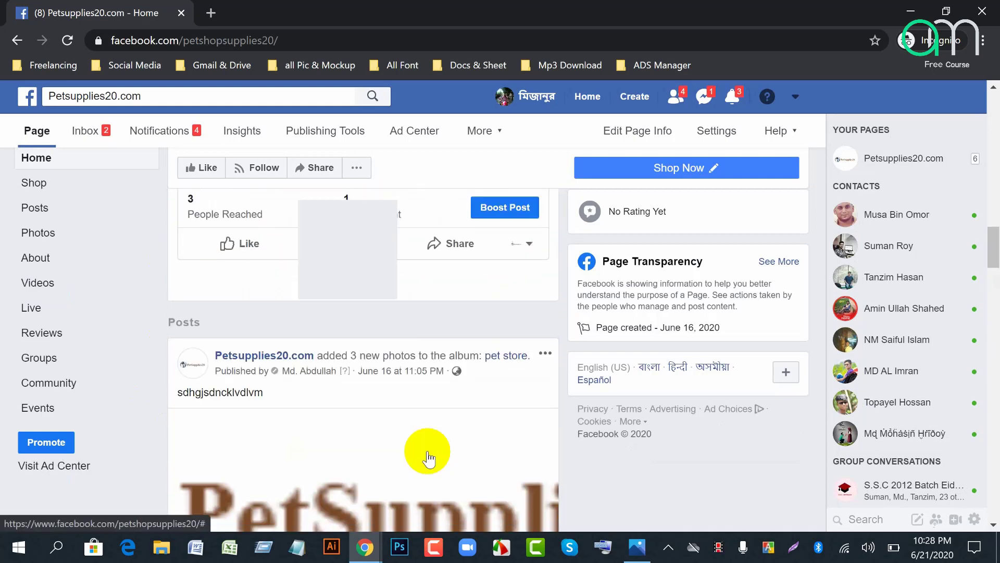
pyautogui.scroll(6, 512, 387)
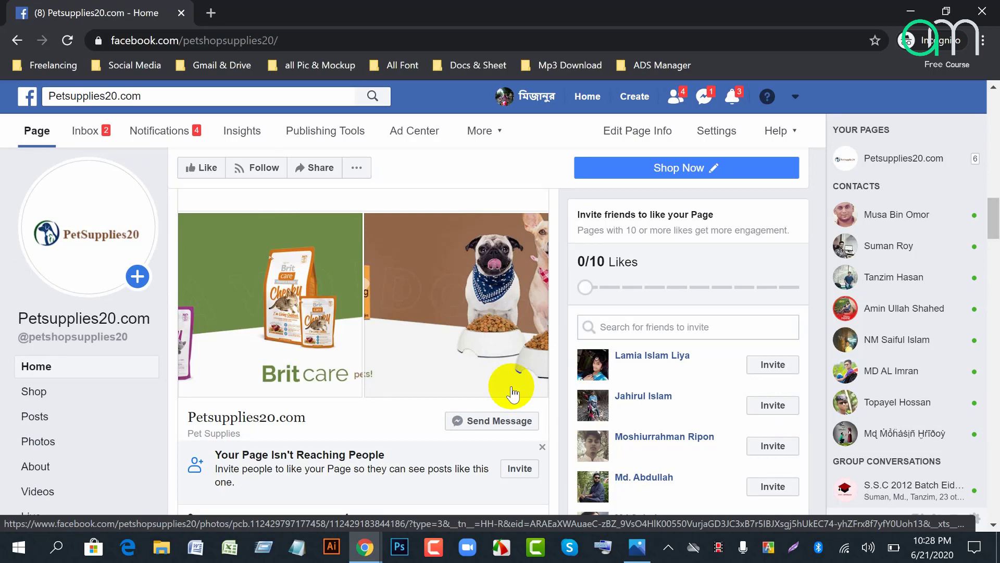
# Step: Switch back to the Google Meet presenting tab in Chrome
pyautogui.click(366, 546)
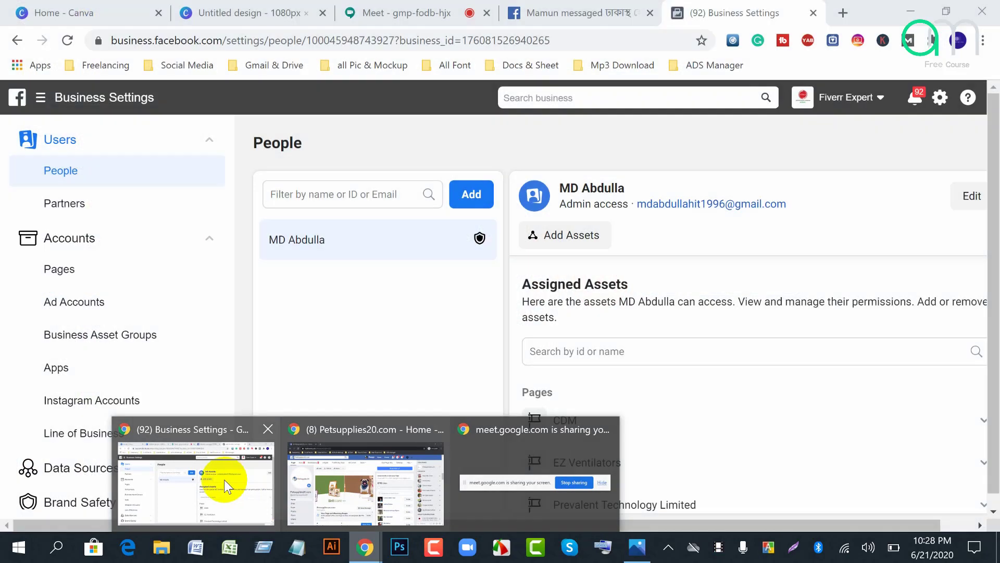
pyautogui.click(224, 479)
pyautogui.click(391, 14)
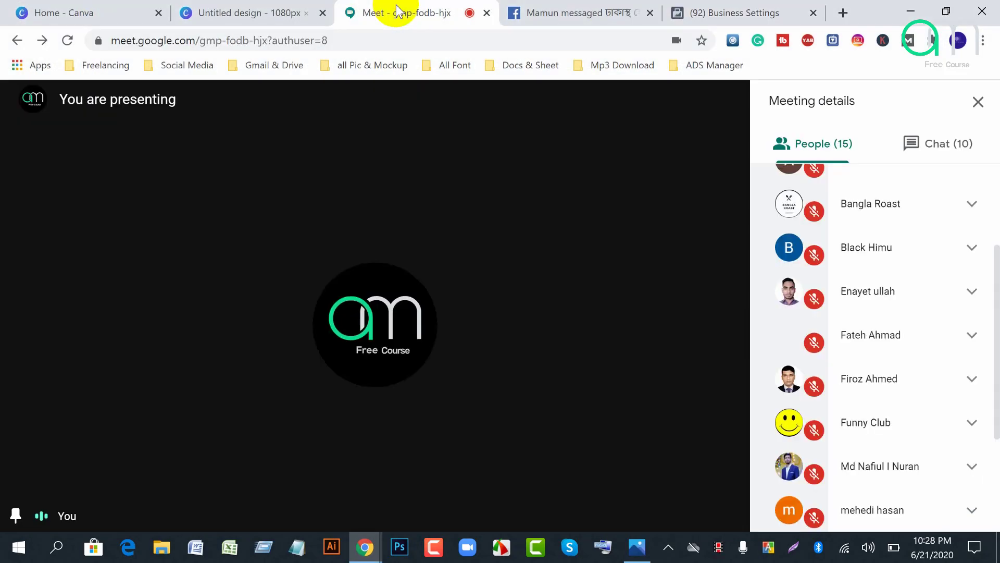
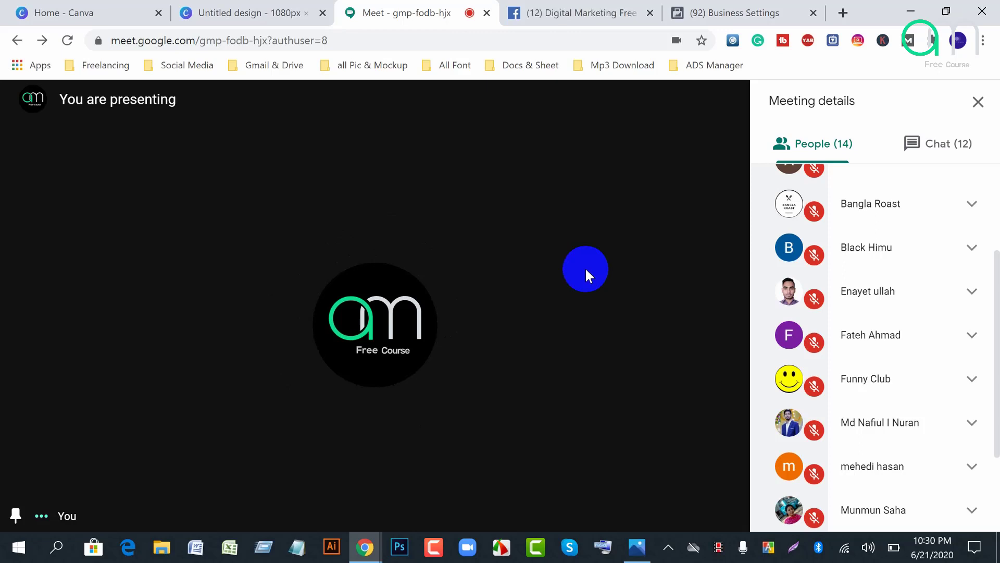
# Step: Bring the Petsupplies20.com page forward and scroll its posts down to the $5.00 pet store listing
pyautogui.moveTo(365, 551)
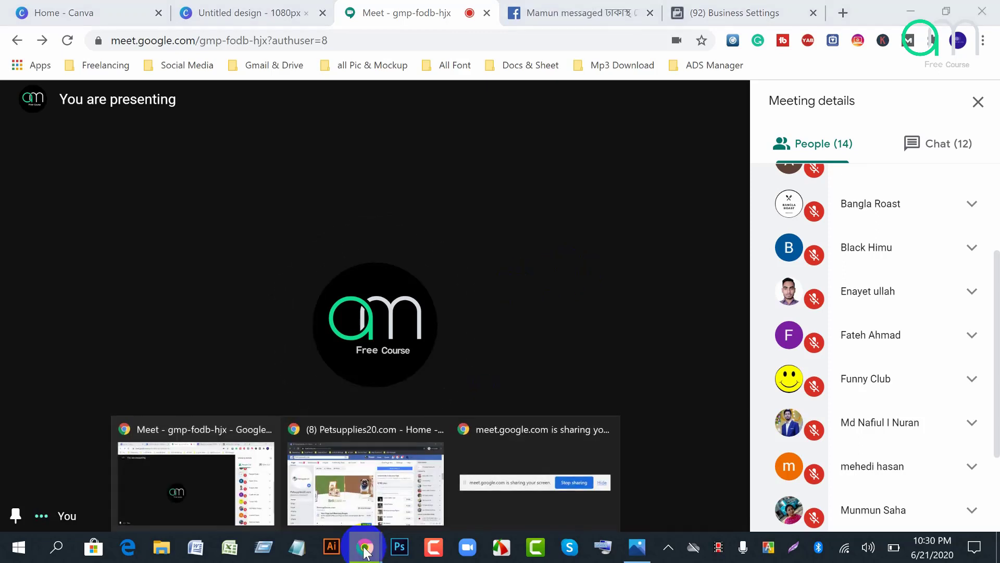
pyautogui.click(384, 479)
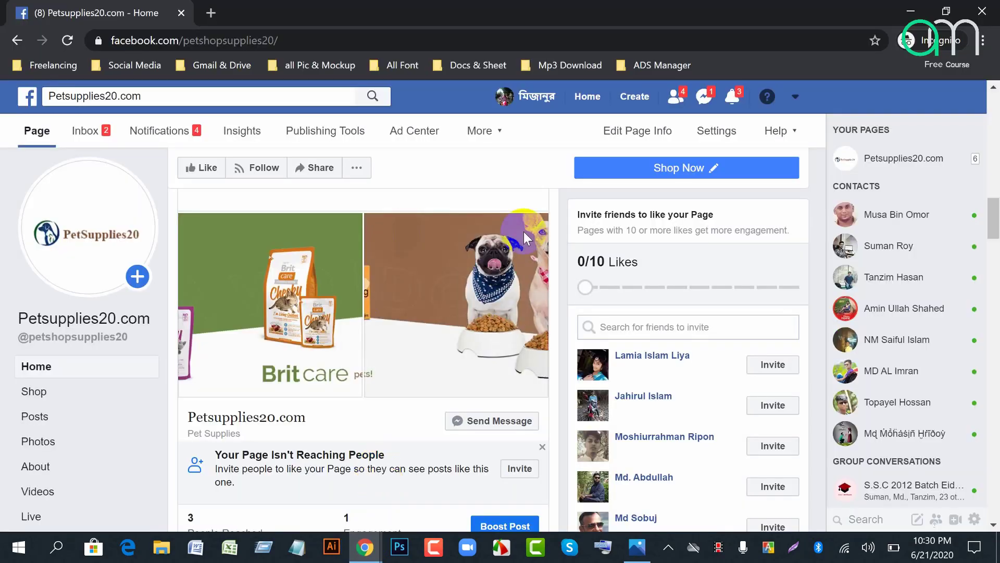
pyautogui.scroll(-5, 477, 456)
pyautogui.scroll(6, 409, 375)
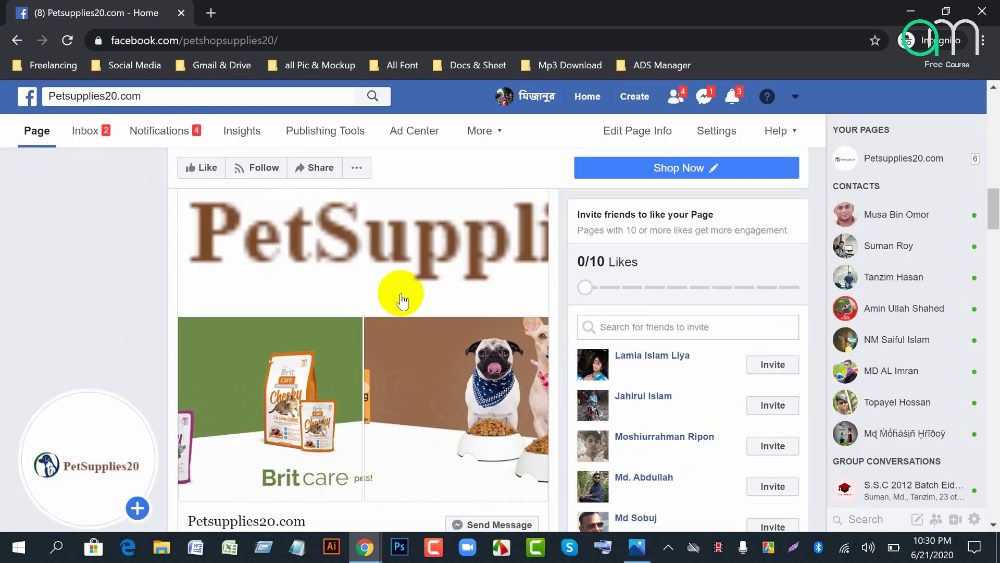
pyautogui.scroll(-9, 99, 472)
pyautogui.scroll(-4, 63, 417)
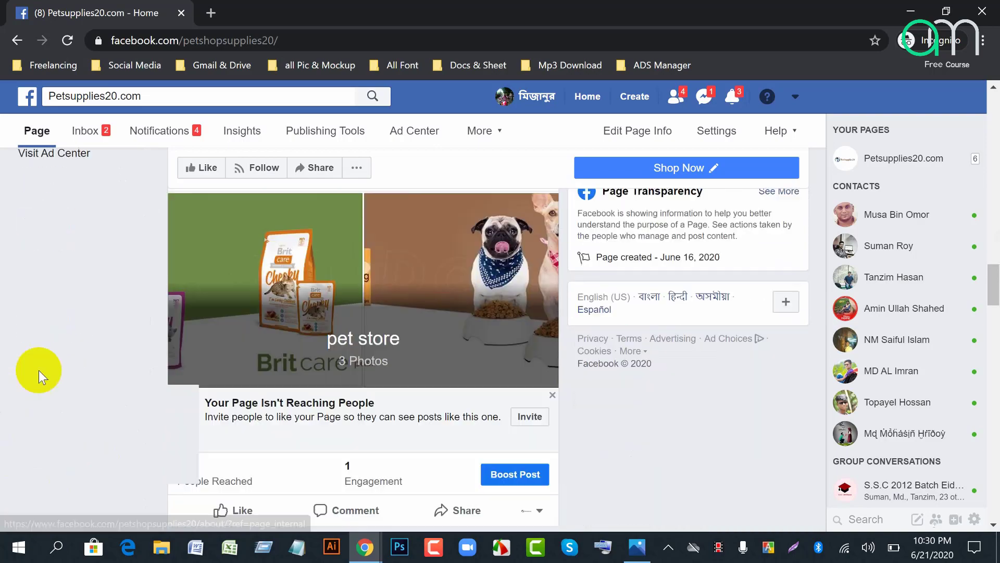
pyautogui.scroll(4, 74, 380)
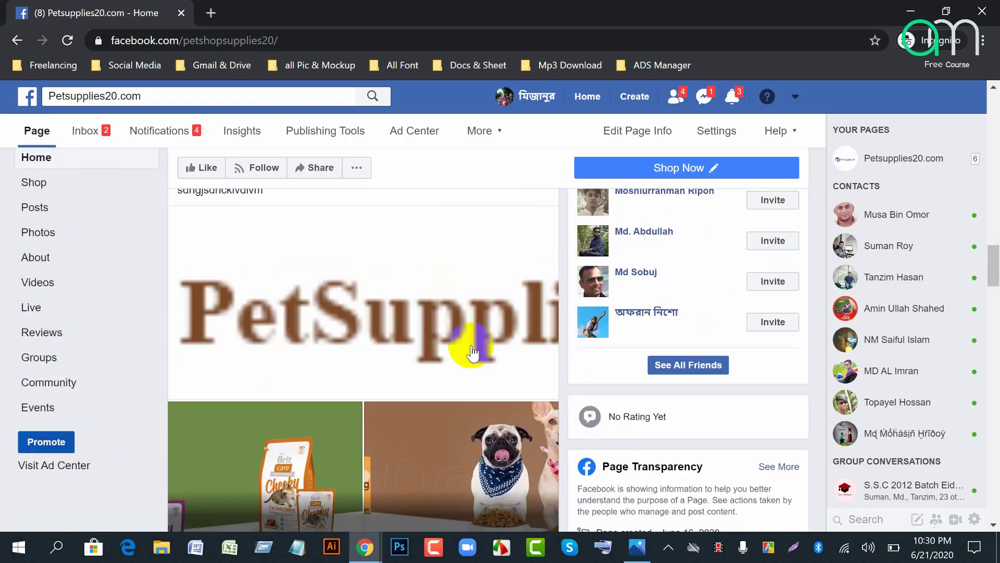
pyautogui.scroll(-8, 424, 429)
pyautogui.scroll(2, 432, 436)
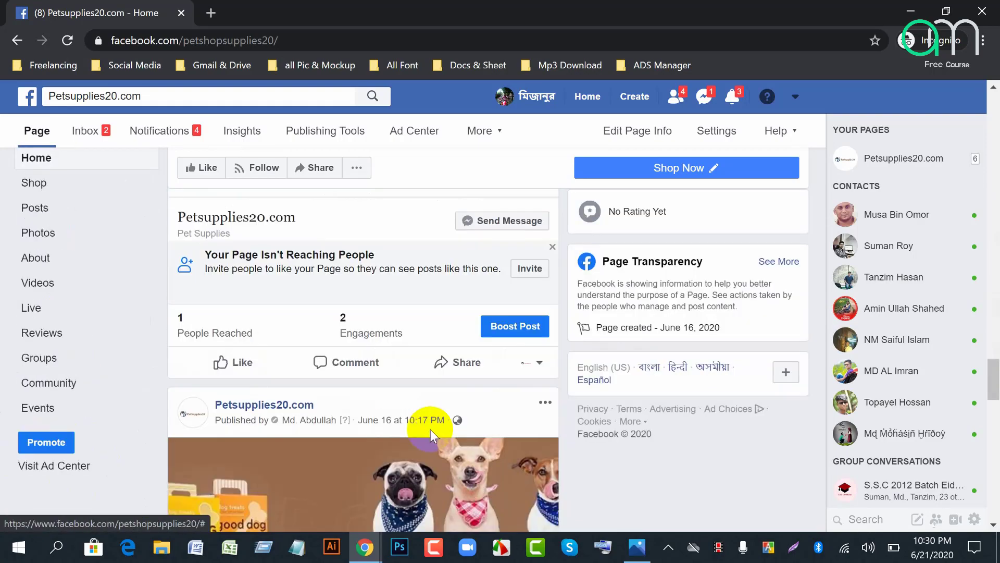
pyautogui.scroll(-8, 430, 430)
pyautogui.scroll(12, 430, 430)
pyautogui.scroll(-4, 430, 432)
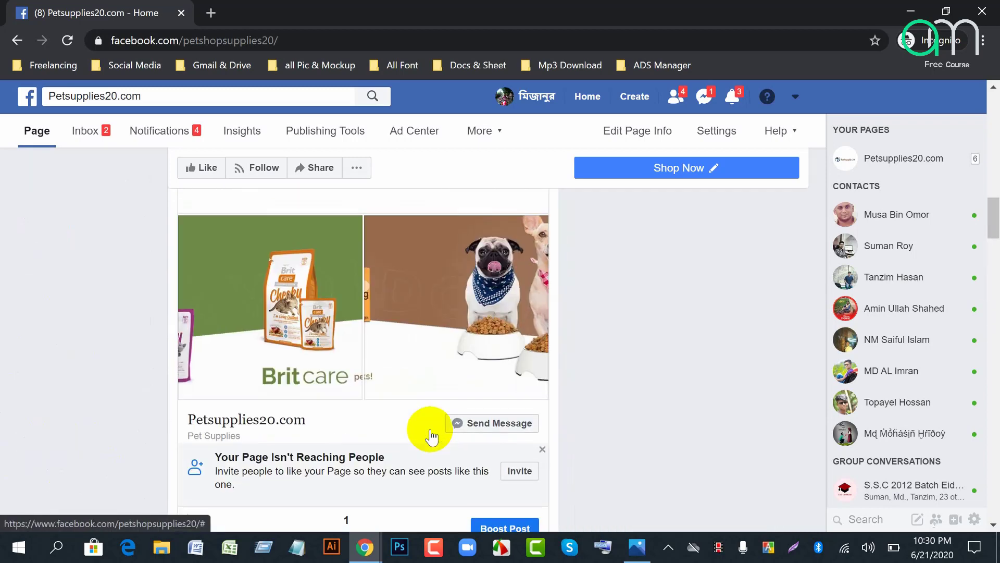
pyautogui.scroll(-4, 432, 436)
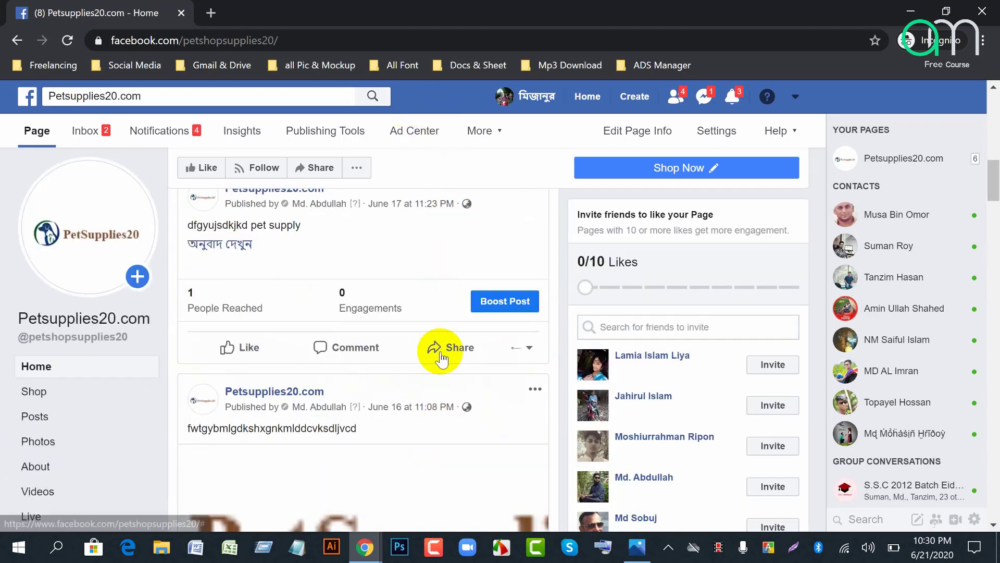
pyautogui.scroll(-10, 440, 359)
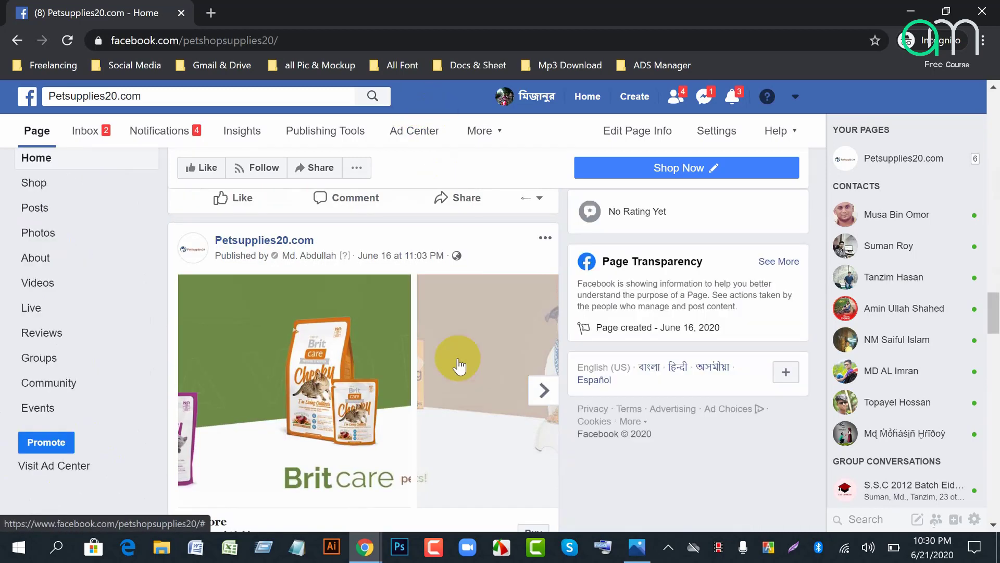
pyautogui.scroll(-8, 458, 365)
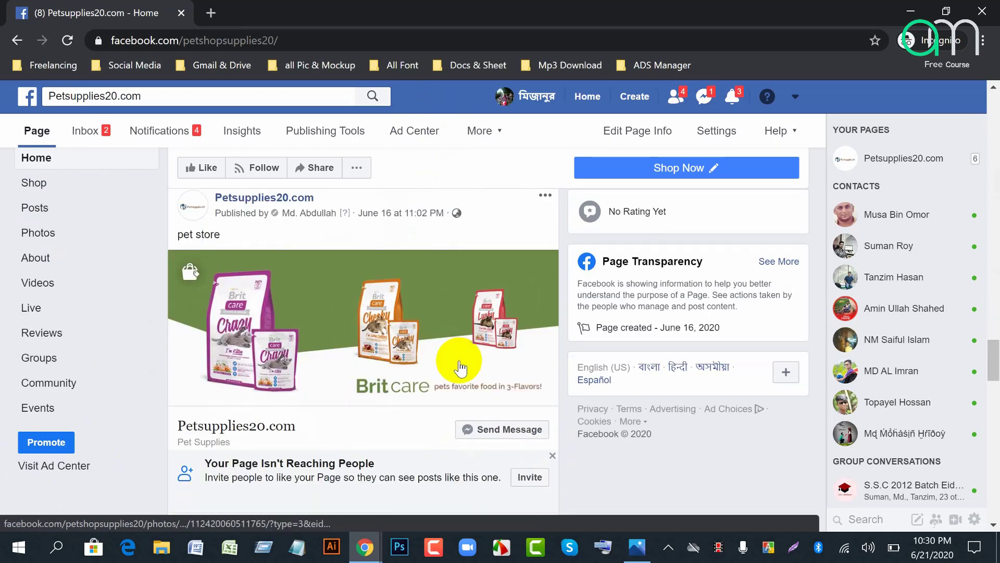
pyautogui.scroll(-6, 460, 368)
pyautogui.scroll(-3, 460, 367)
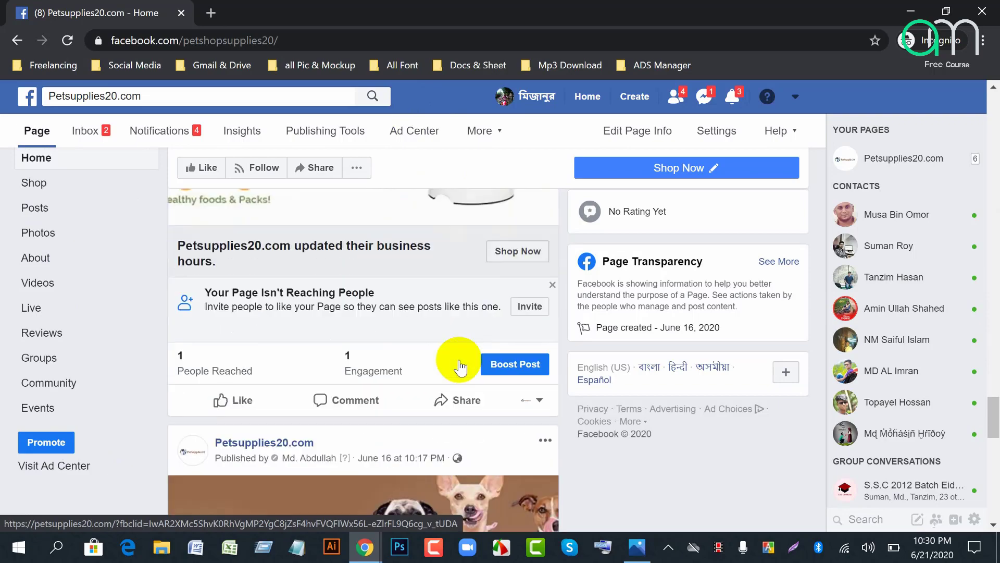
pyautogui.scroll(-5, 461, 365)
pyautogui.scroll(10, 459, 359)
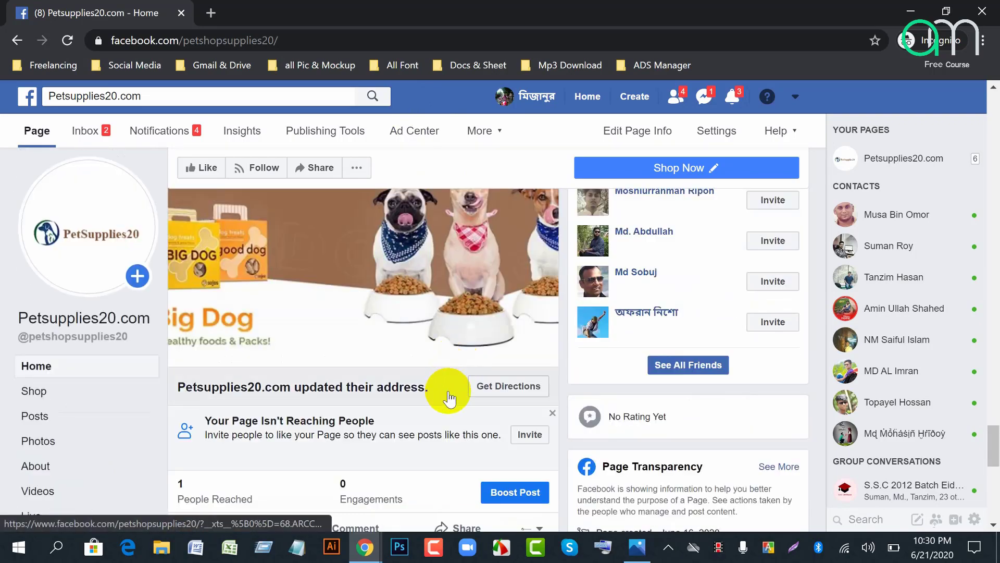
pyautogui.scroll(-8, 485, 401)
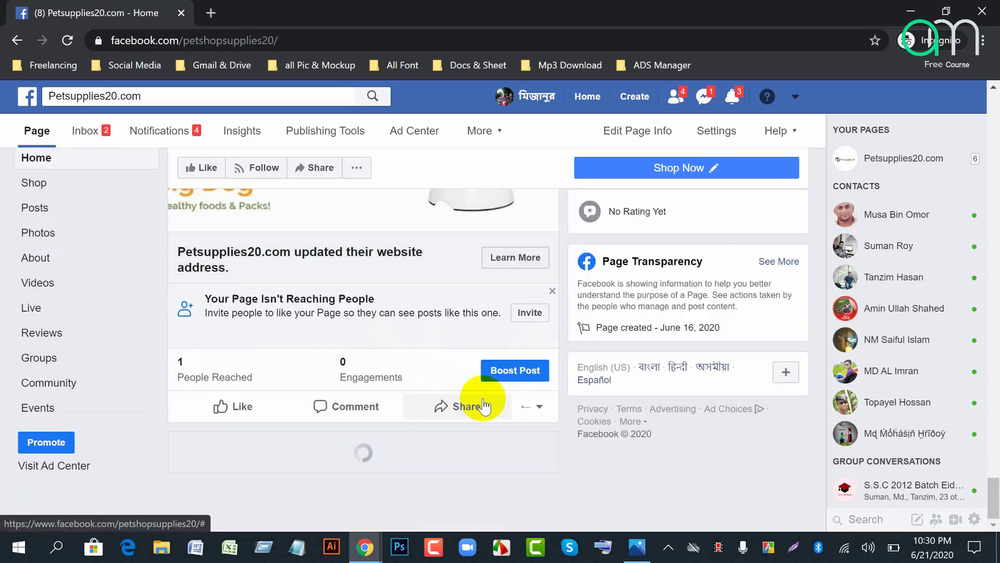
pyautogui.scroll(10, 484, 404)
pyautogui.scroll(-15, 484, 403)
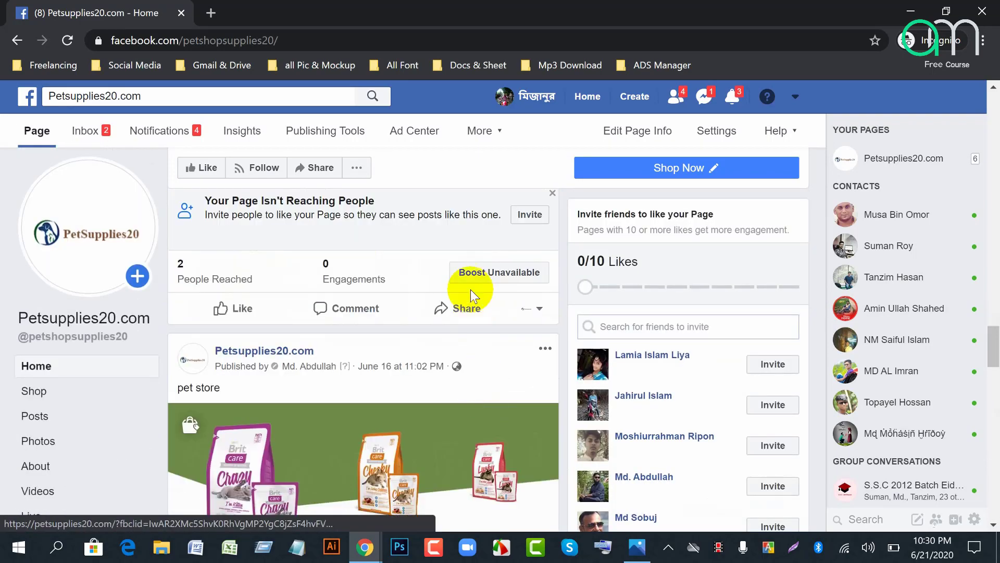
pyautogui.scroll(6, 494, 296)
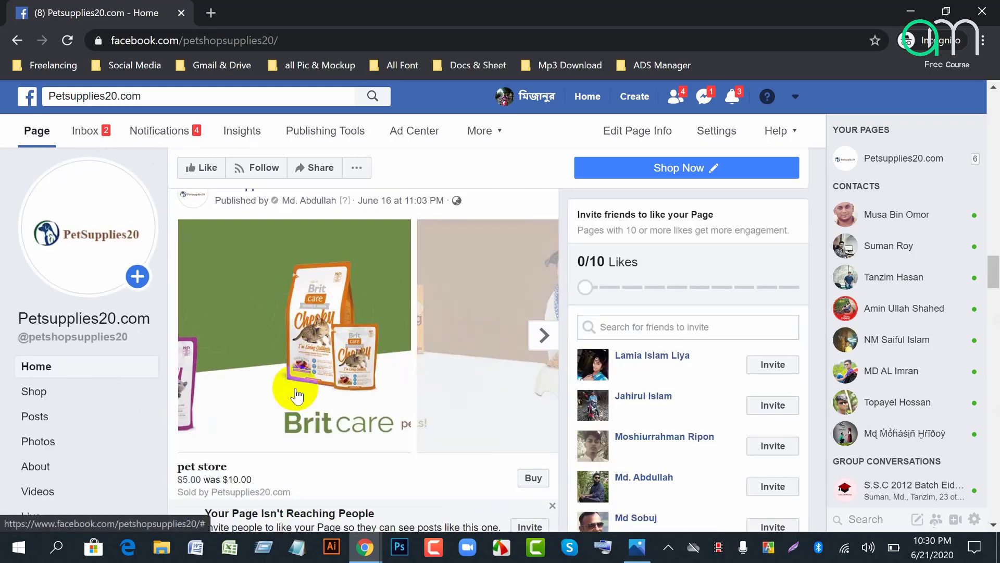
pyautogui.scroll(-4, 335, 438)
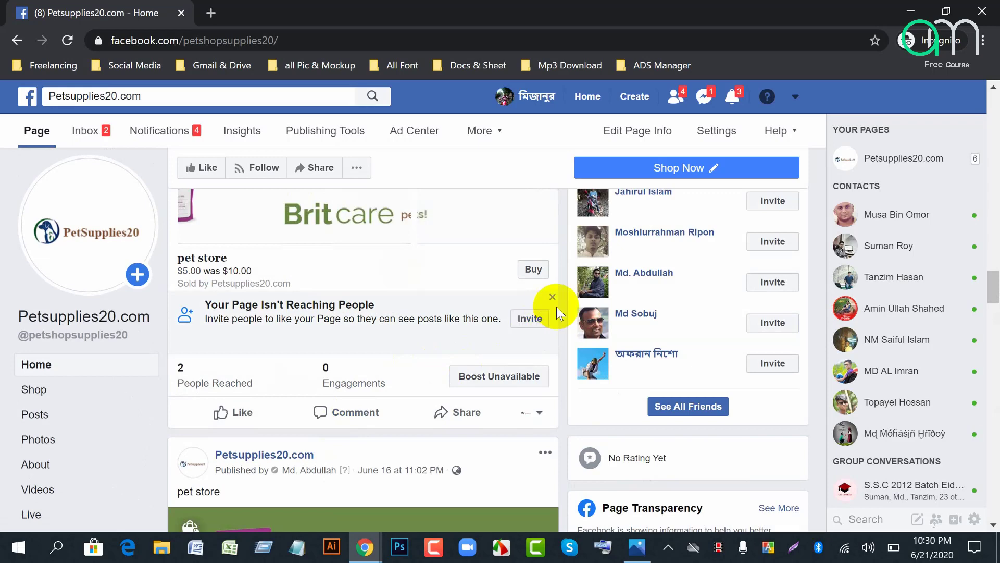
pyautogui.scroll(-1, 536, 323)
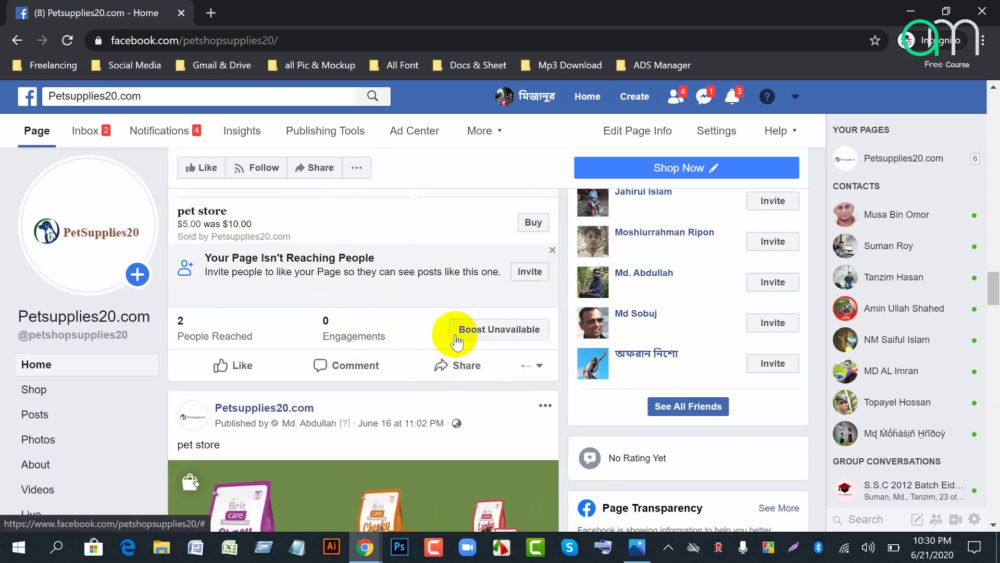
# Step: Try Boost on the shared pet store post to see why it is unavailable
pyautogui.click(477, 333)
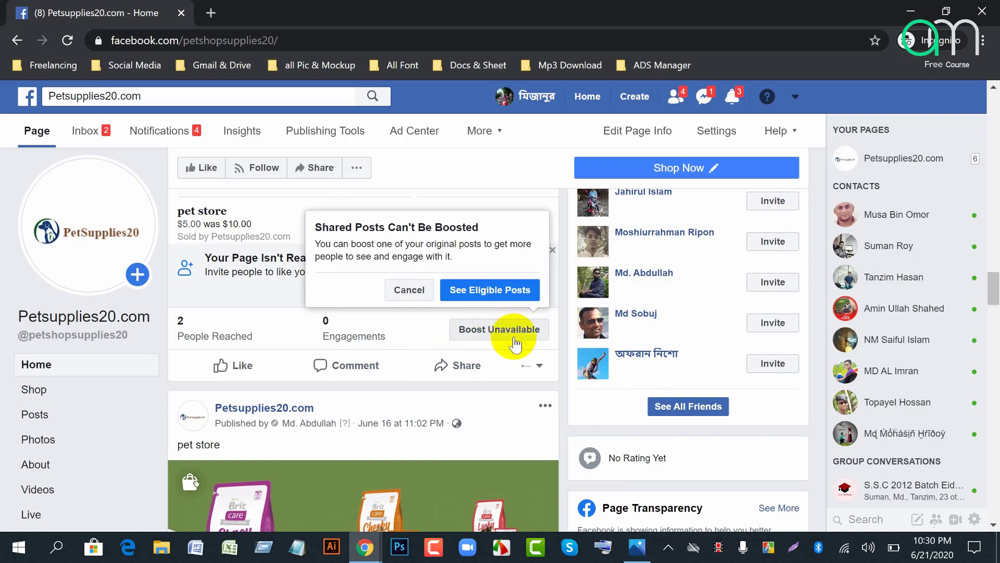
pyautogui.scroll(-10, 388, 427)
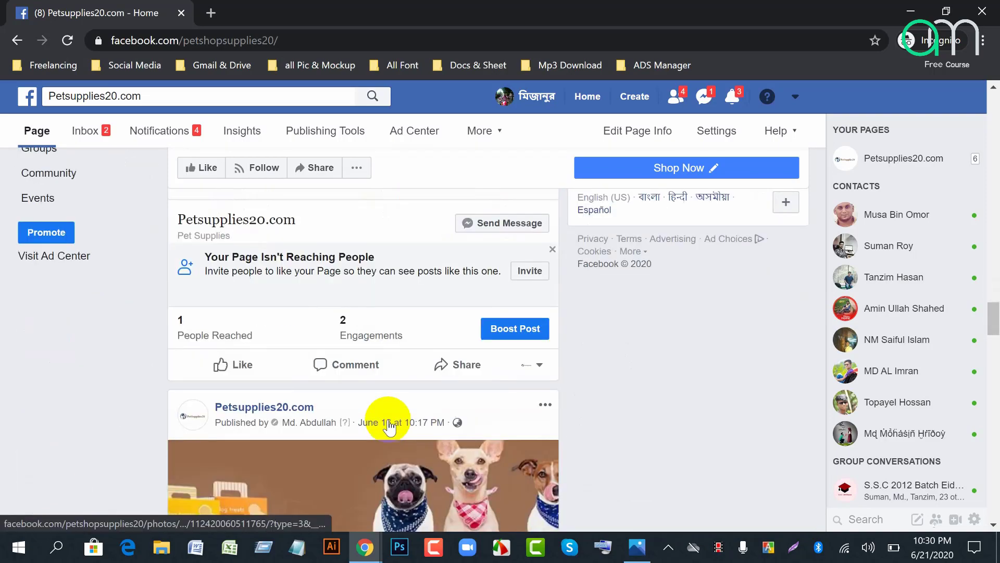
pyautogui.scroll(-10, 389, 427)
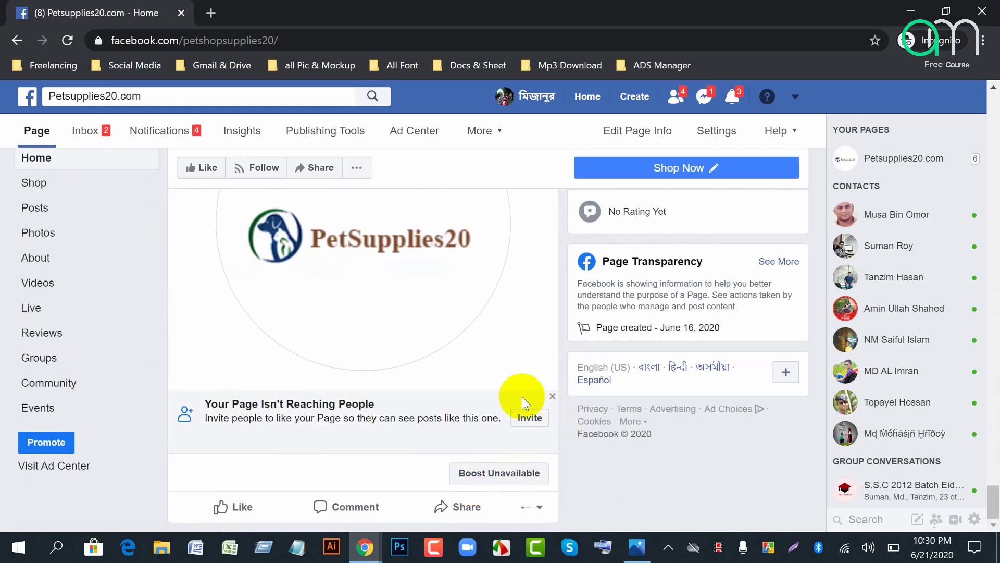
# Step: Check why the profile-picture post can't be boosted, then return to Create Post at the top
pyautogui.moveTo(487, 471)
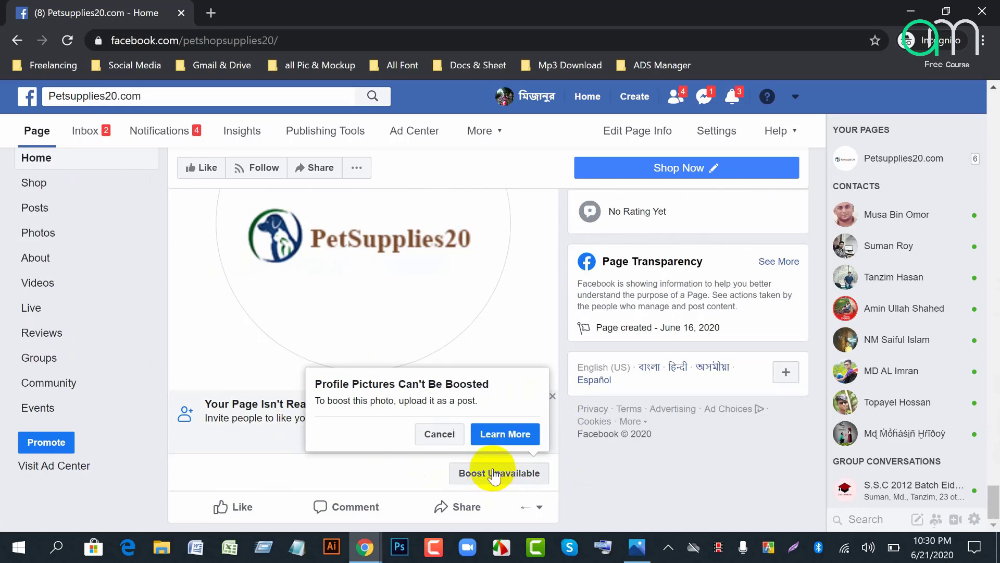
pyautogui.scroll(5, 328, 391)
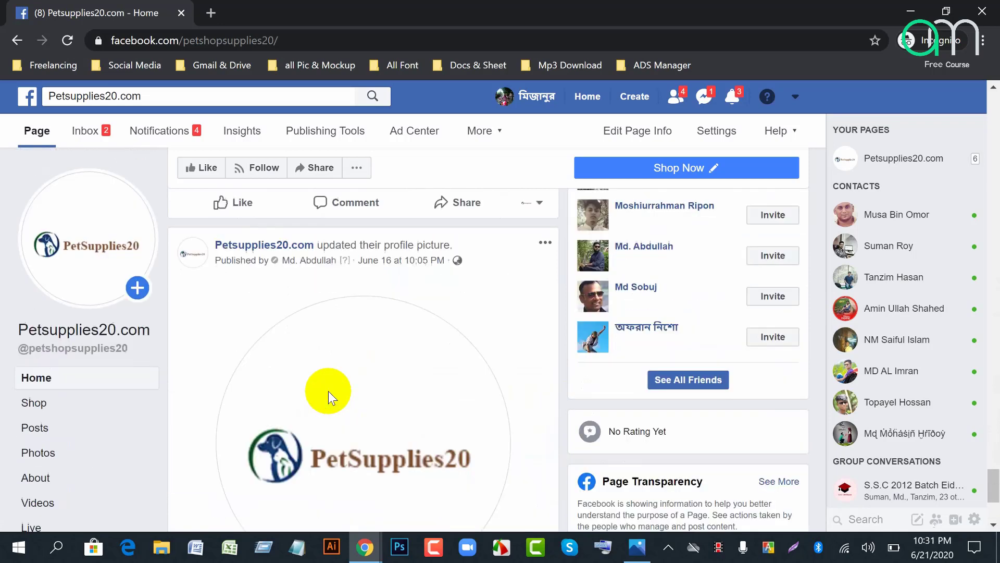
pyautogui.scroll(-4, 329, 390)
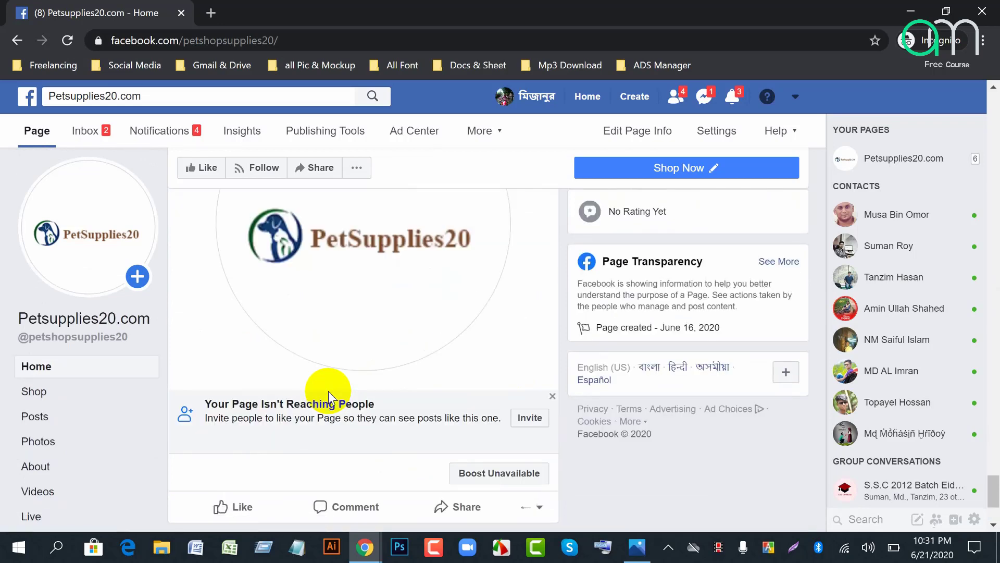
pyautogui.scroll(-4, 322, 440)
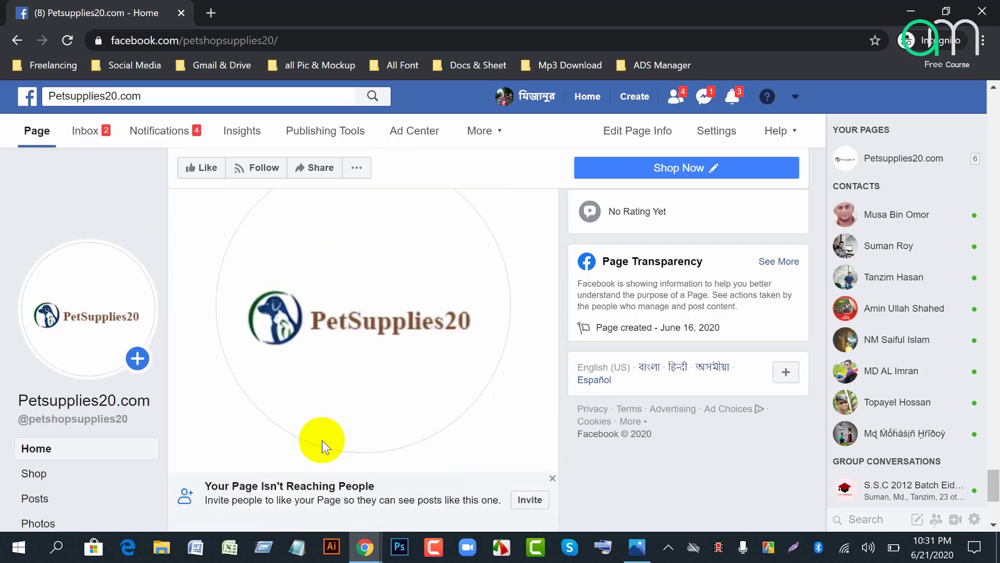
pyautogui.scroll(15, 322, 439)
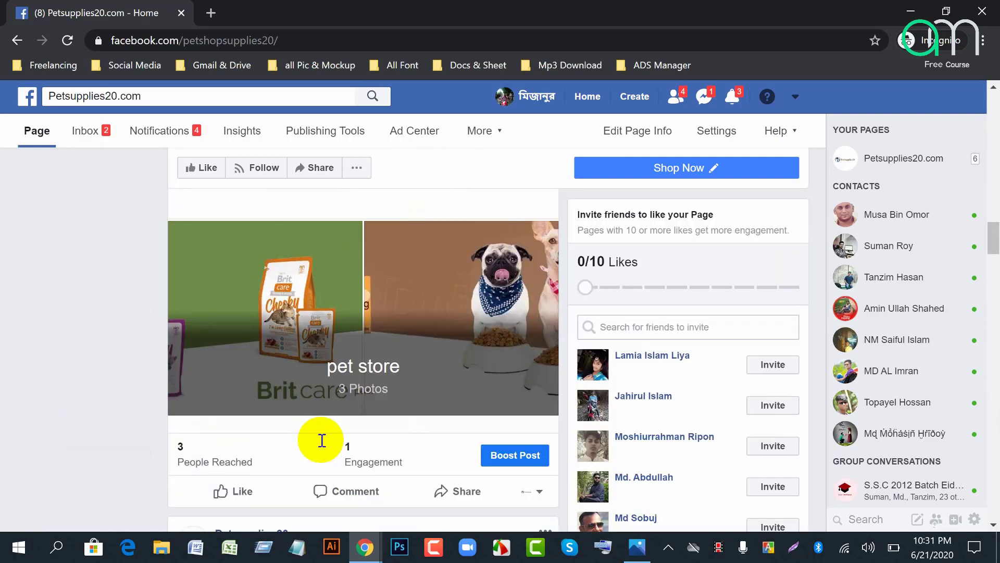
pyautogui.scroll(6, 321, 440)
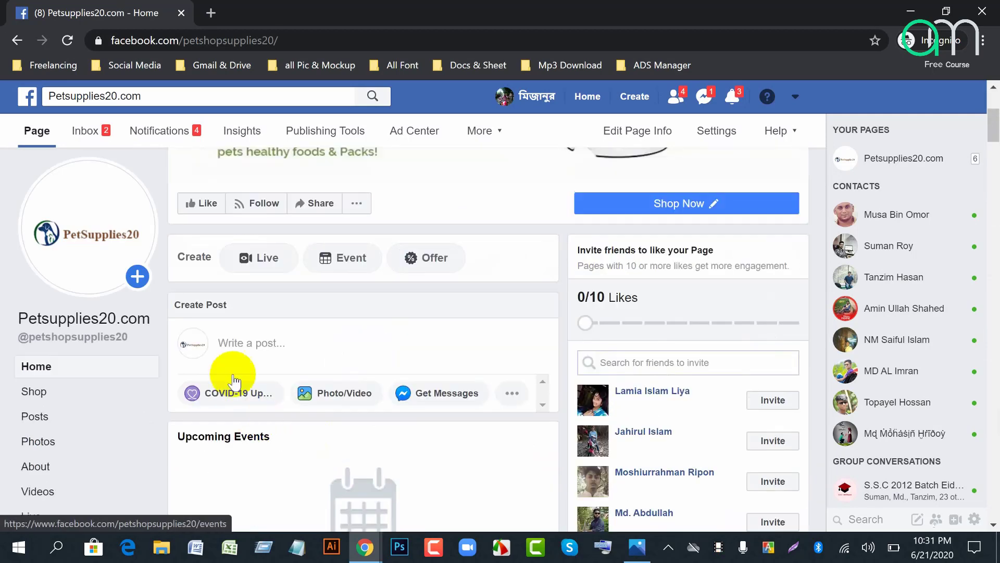
# Step: Open a new page post composer, then close it without posting
pyautogui.click(278, 338)
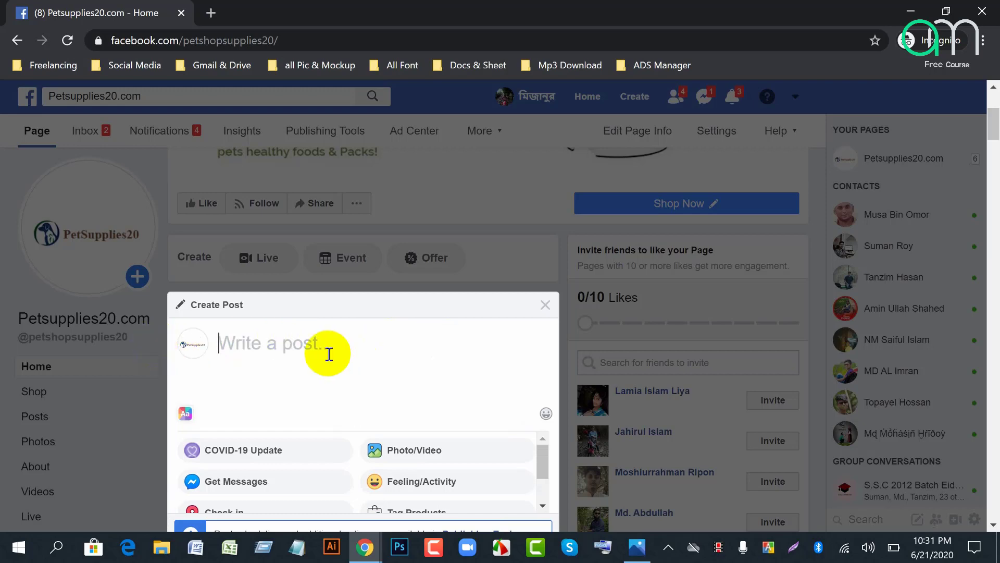
pyautogui.scroll(-4, 328, 353)
pyautogui.scroll(4, 331, 364)
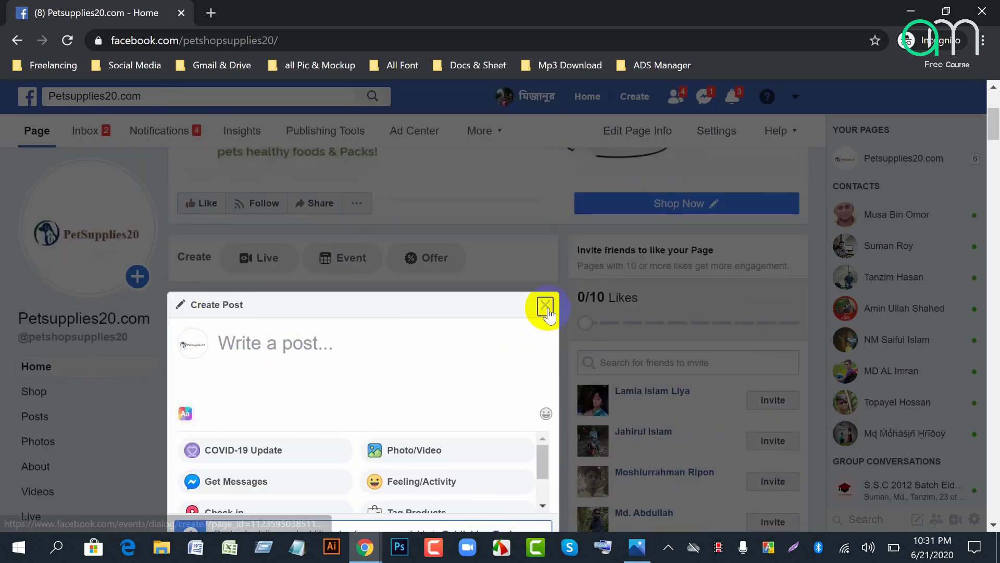
pyautogui.click(546, 306)
# Step: Scroll to the Brit Care post showing 3 people reached and 1 engagement
pyautogui.scroll(-10, 425, 417)
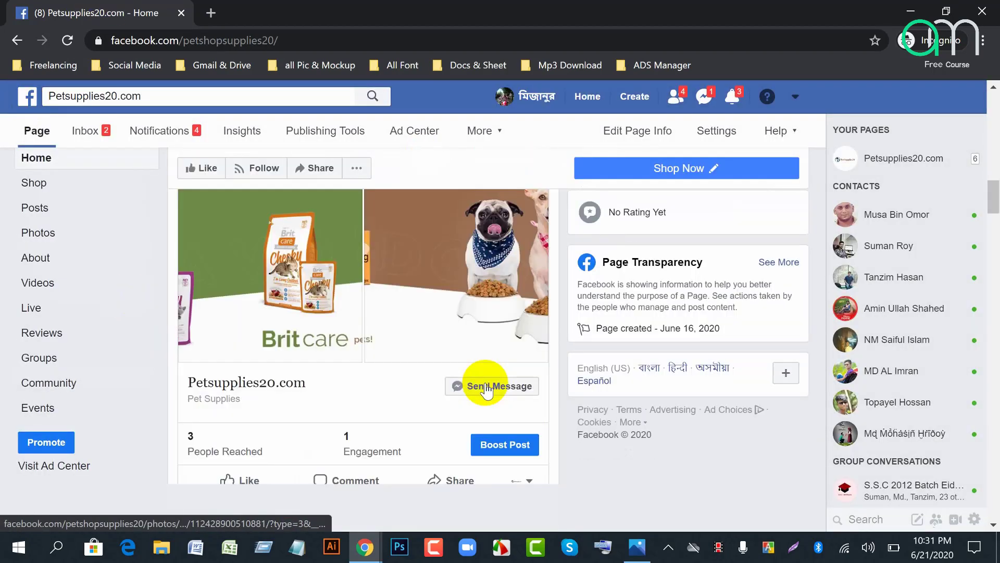
pyautogui.scroll(-2, 486, 388)
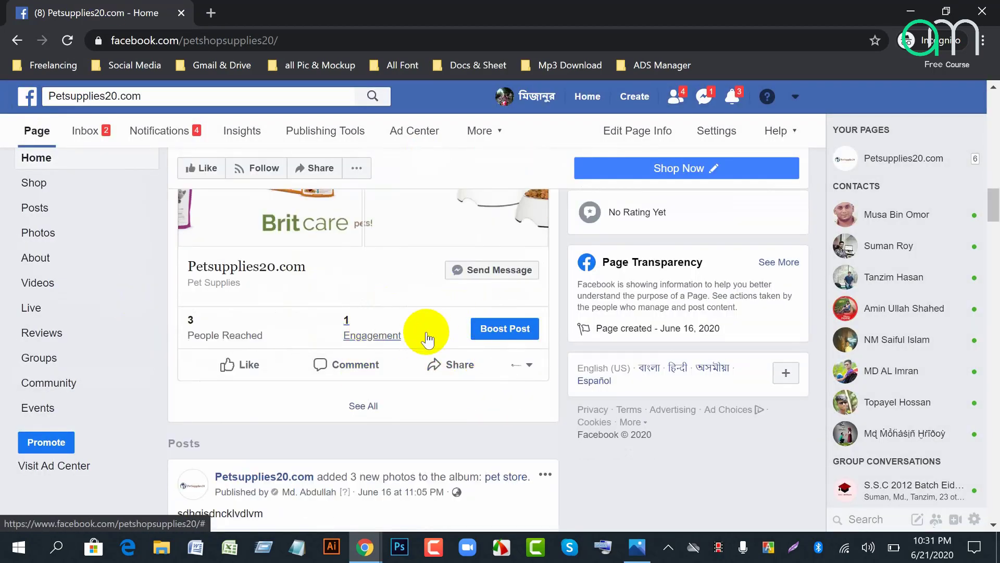
pyautogui.scroll(4, 440, 317)
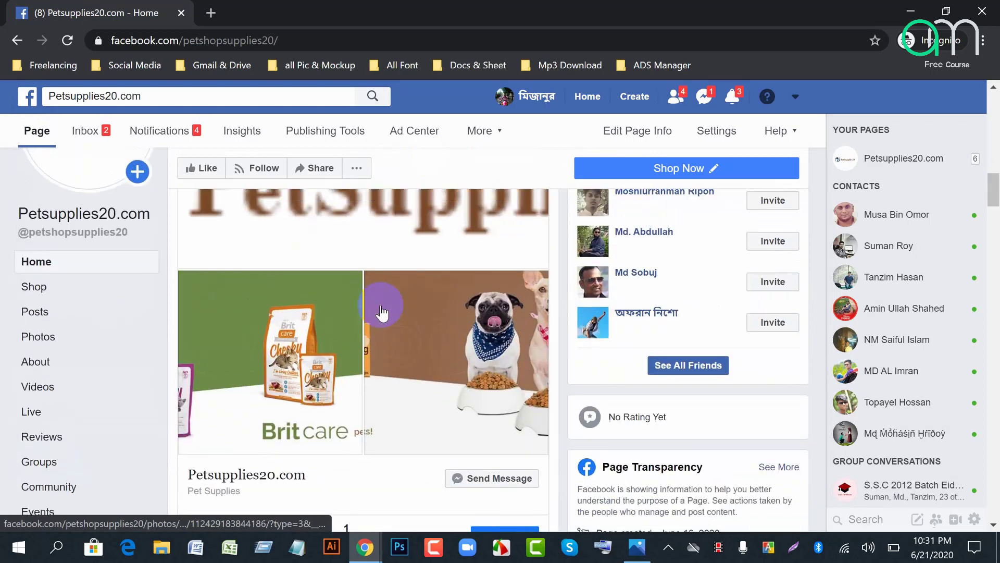
pyautogui.scroll(3, 357, 335)
pyautogui.scroll(-3, 350, 368)
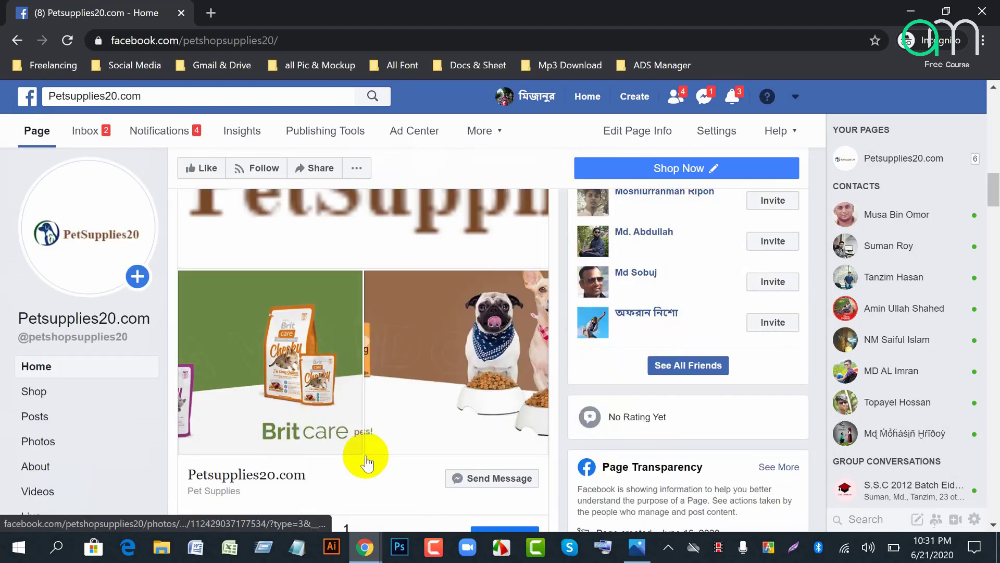
pyautogui.scroll(-4, 366, 461)
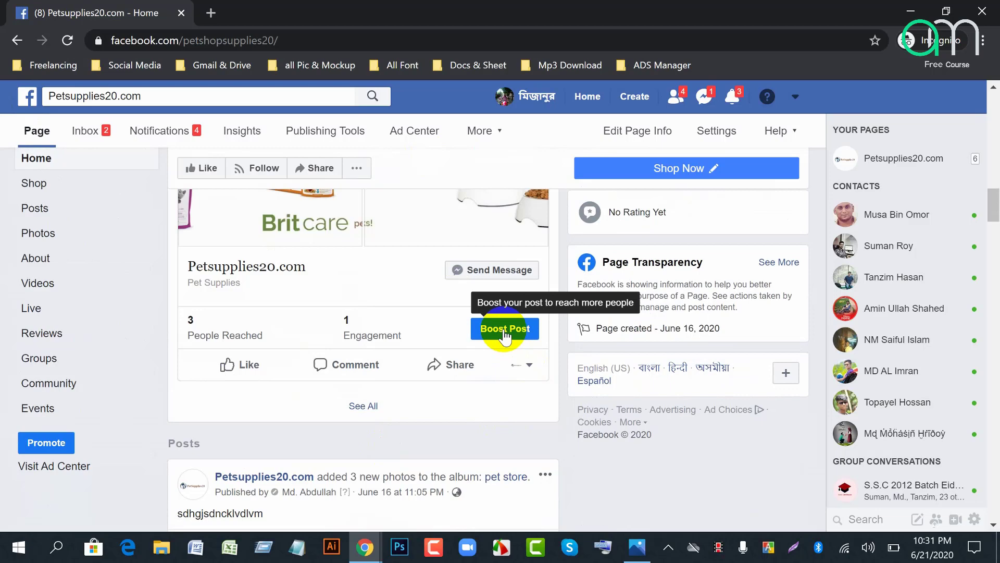
# Step: Start boosting the Brit Care post and dismiss the Get Better Results tip
pyautogui.click(504, 332)
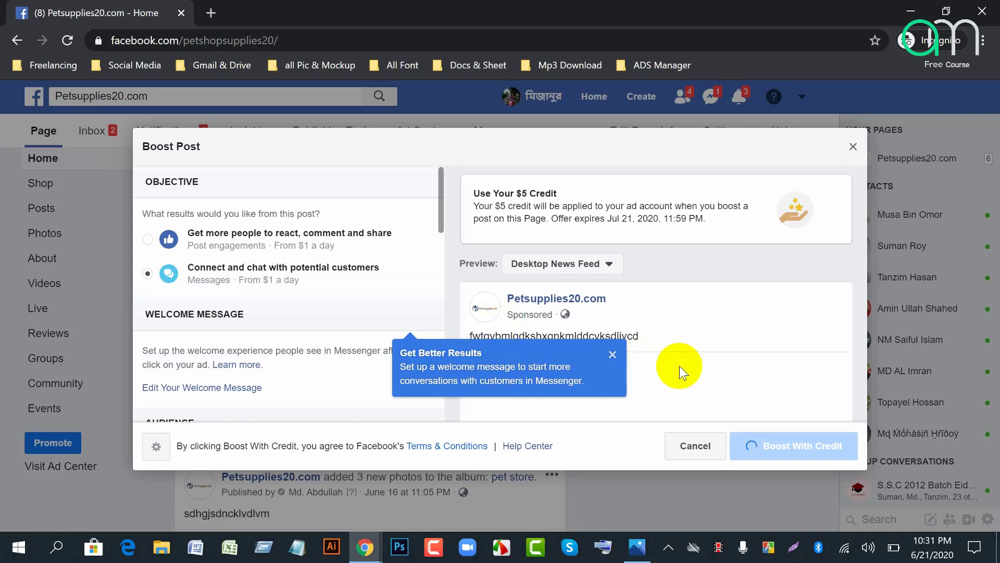
pyautogui.scroll(-4, 520, 362)
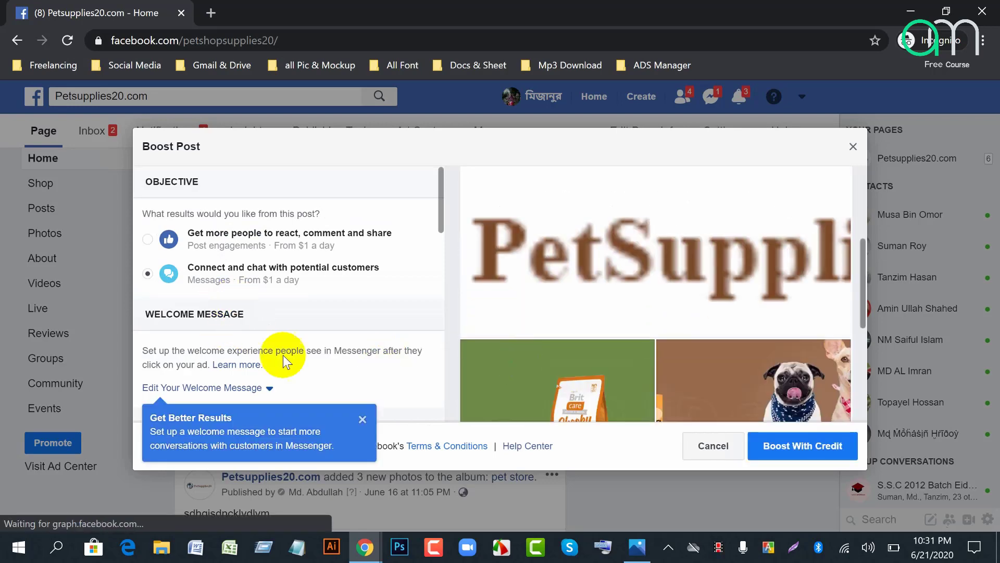
pyautogui.click(363, 419)
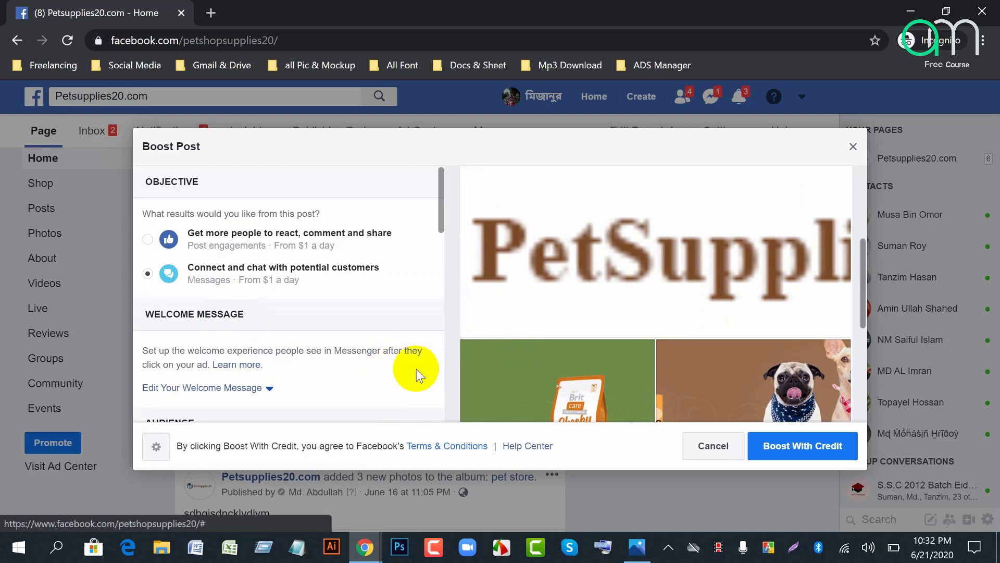
pyautogui.scroll(-6, 621, 337)
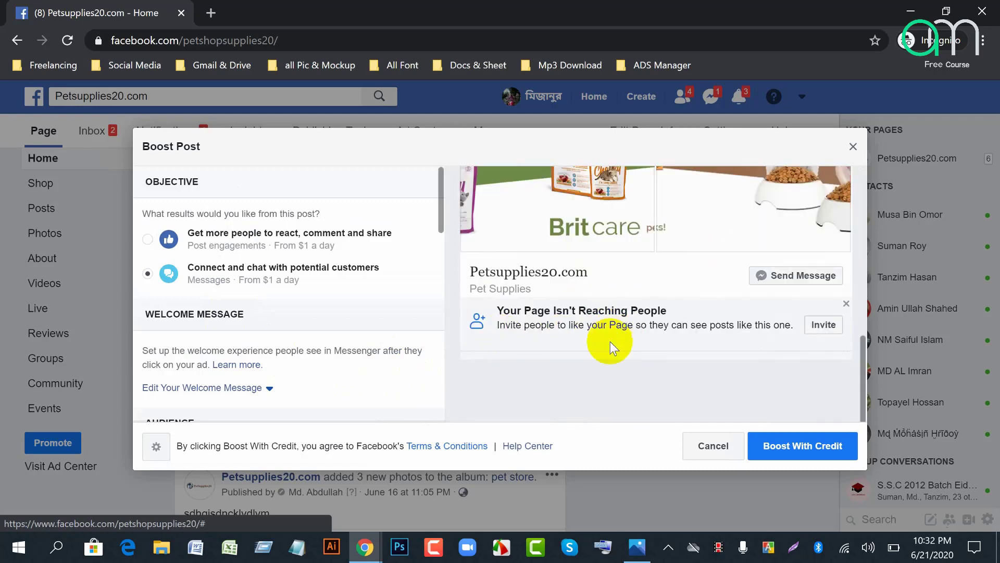
pyautogui.scroll(3, 605, 341)
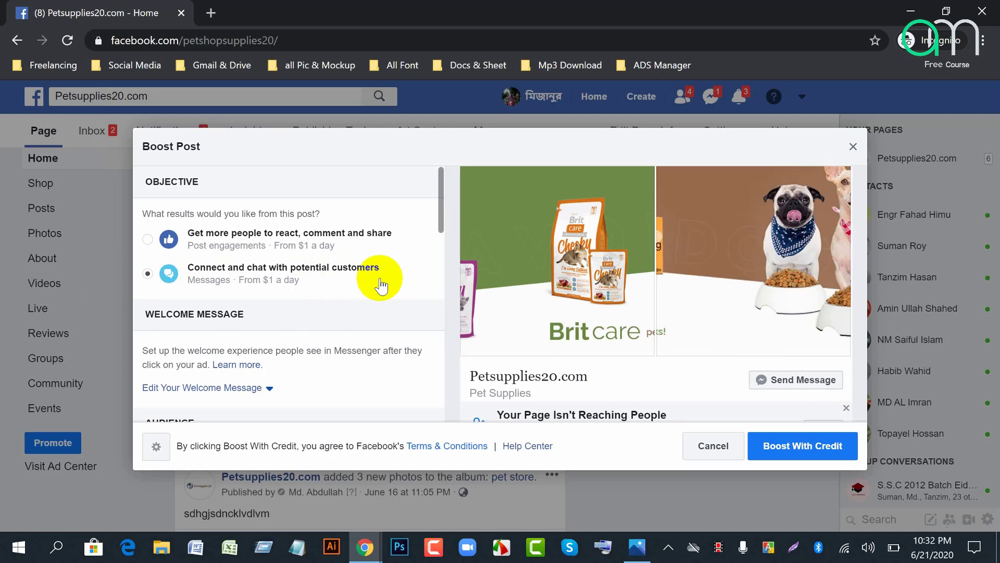
# Step: Try the engagement objective, then revert to Connect and chat (Messages) and reach Audience
pyautogui.click(148, 240)
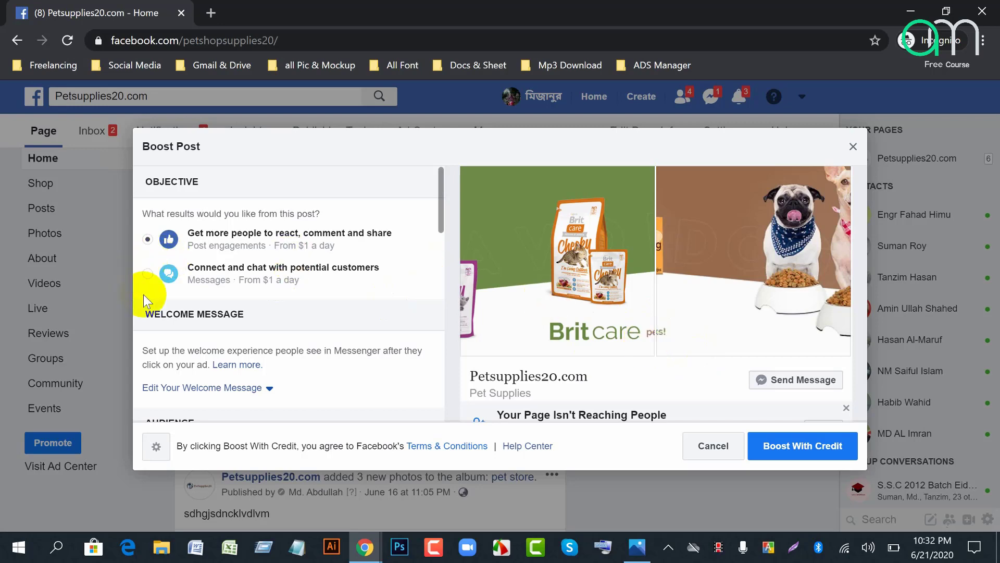
pyautogui.click(148, 273)
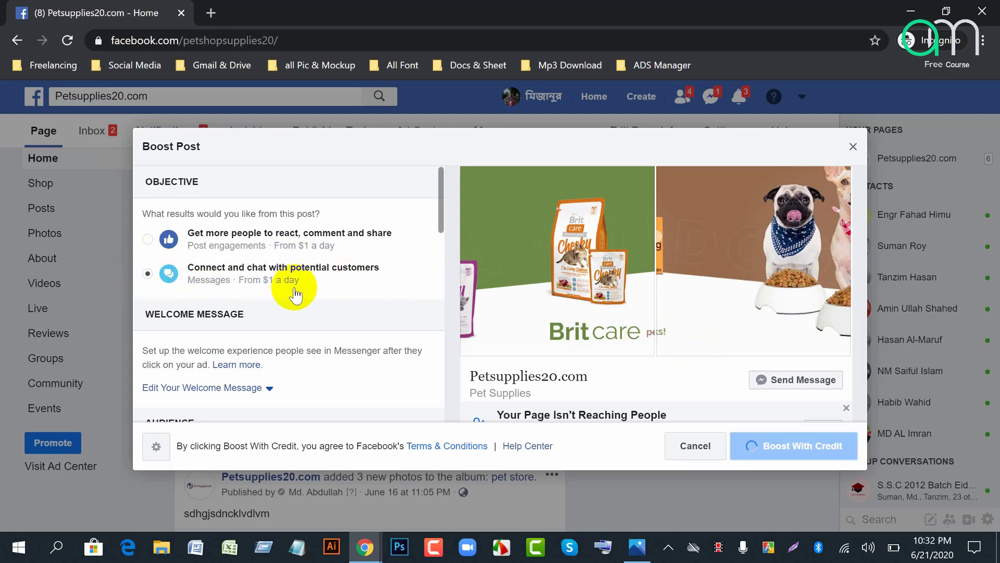
pyautogui.scroll(-2, 260, 271)
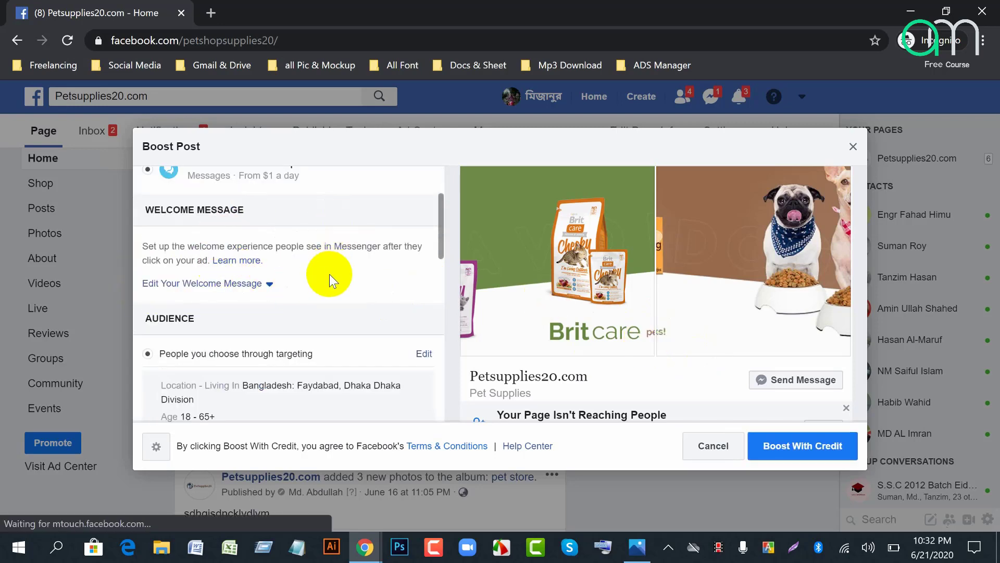
pyautogui.scroll(-4, 219, 279)
pyautogui.scroll(4, 263, 284)
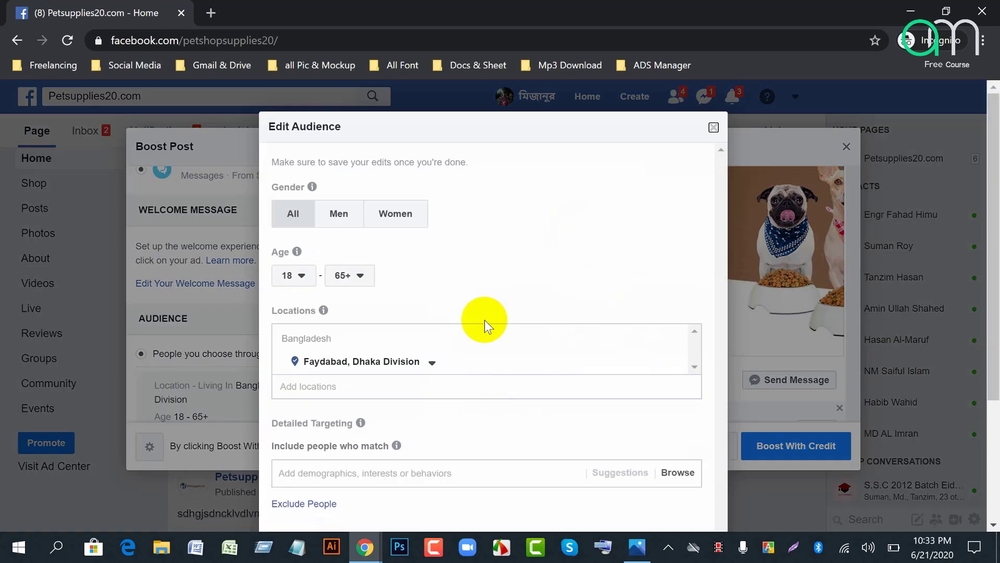
# Step: Search detailed targeting for 'laptop', then replace it with 'mobile'
pyautogui.scroll(-3, 485, 319)
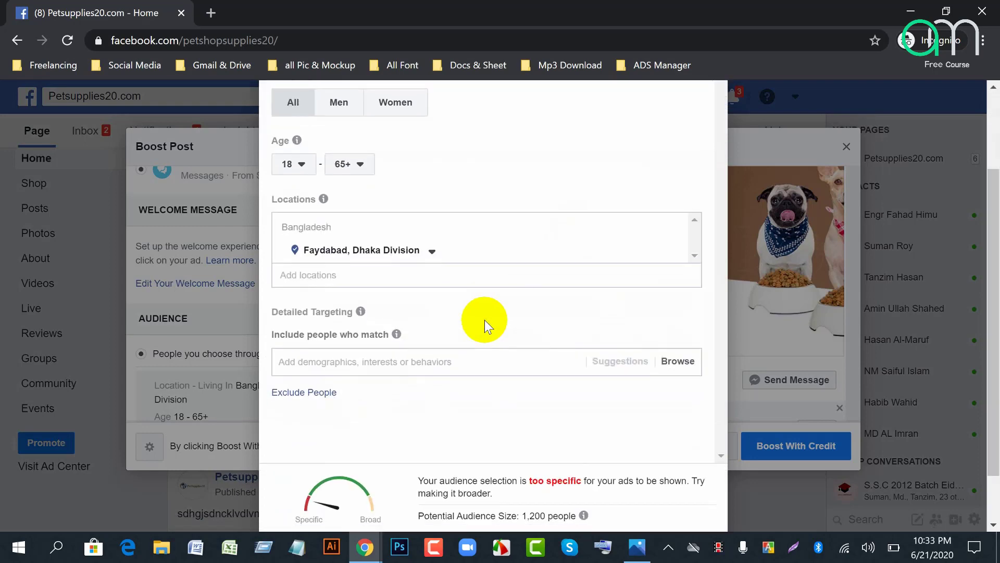
pyautogui.scroll(3, 499, 346)
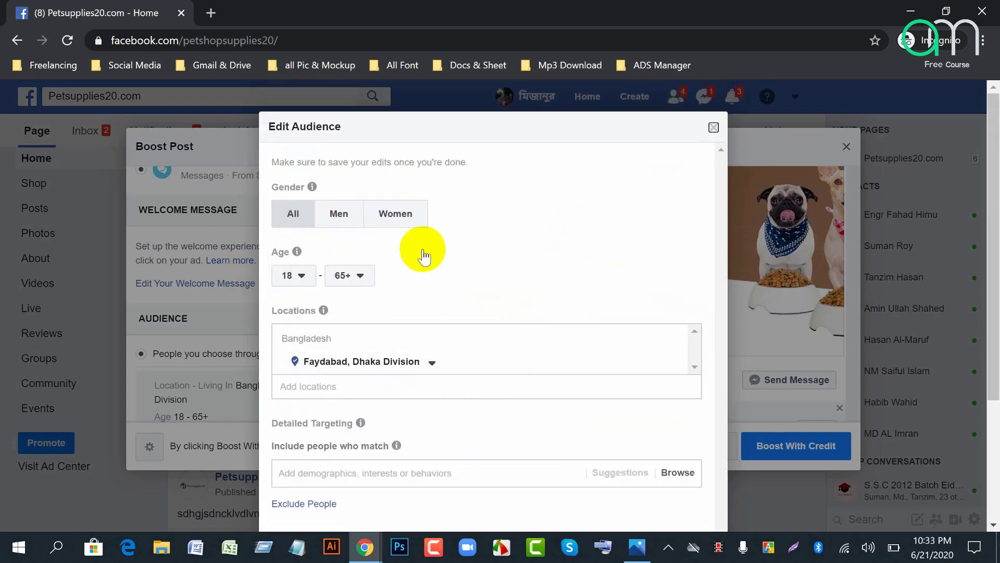
pyautogui.scroll(-3, 447, 375)
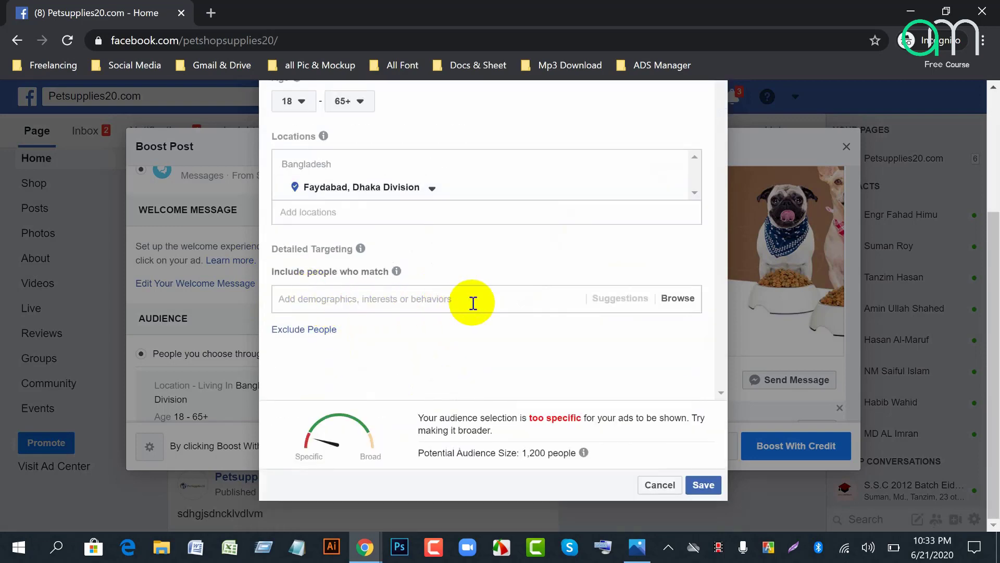
pyautogui.click(363, 299)
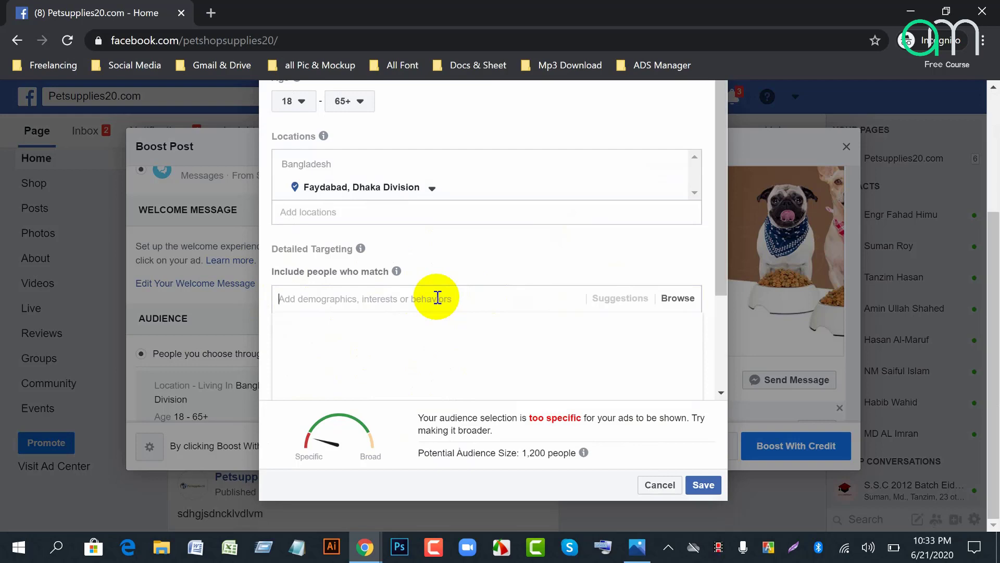
pyautogui.write('laptop')
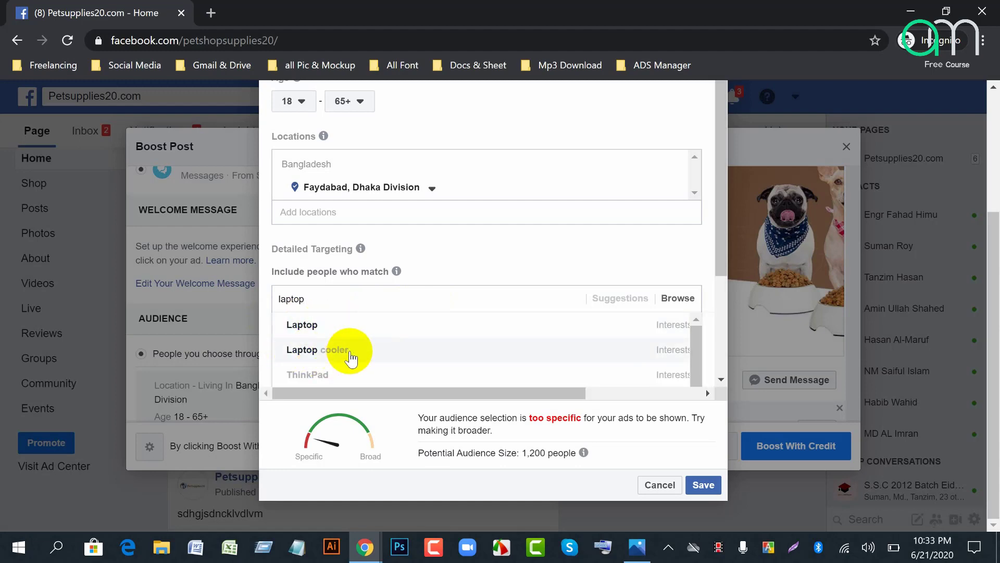
pyautogui.scroll(-1, 324, 362)
pyautogui.scroll(-2, 381, 364)
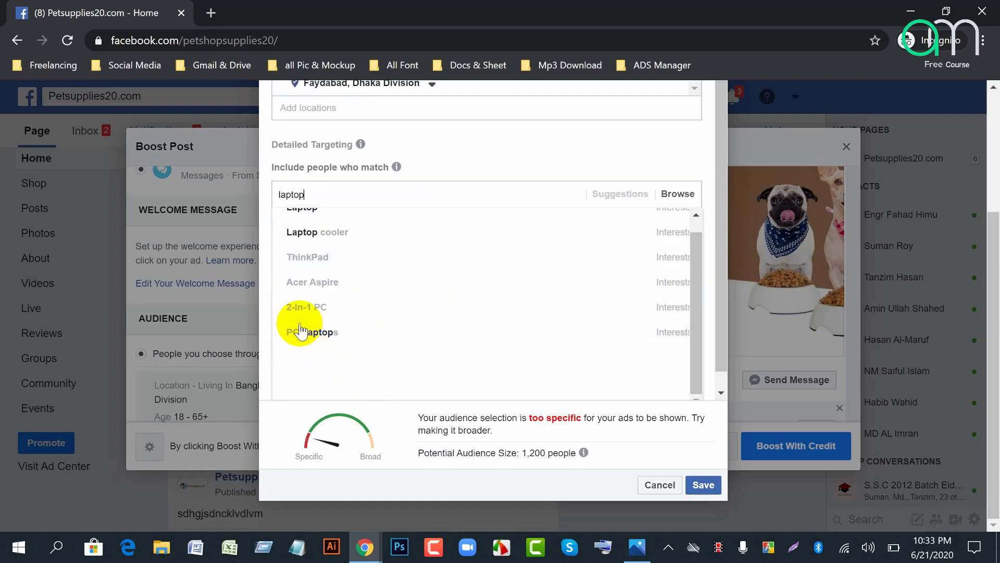
pyautogui.doubleClick(312, 194)
pyautogui.press('BackSpace')
pyautogui.scroll(2, 312, 195)
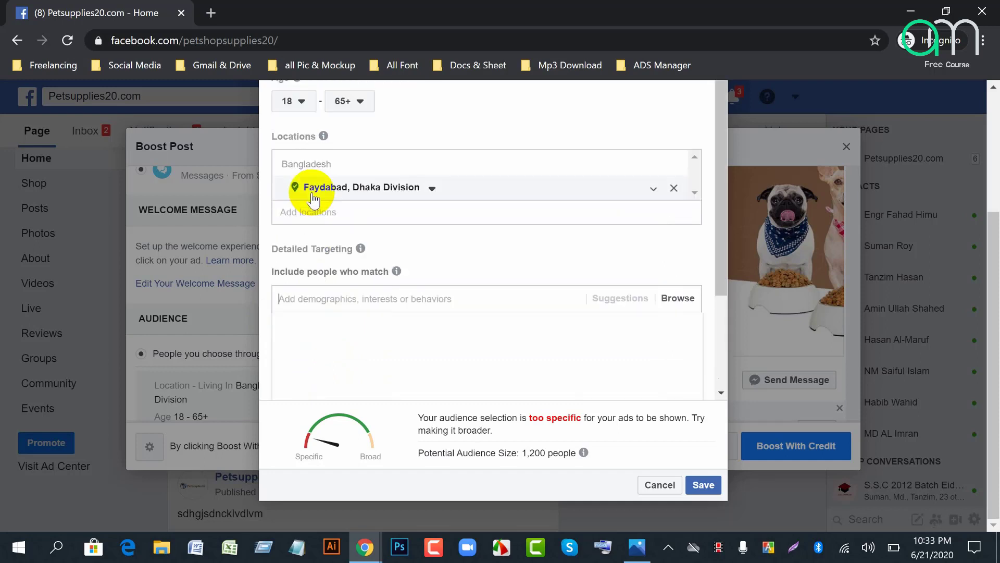
pyautogui.write('mobile')
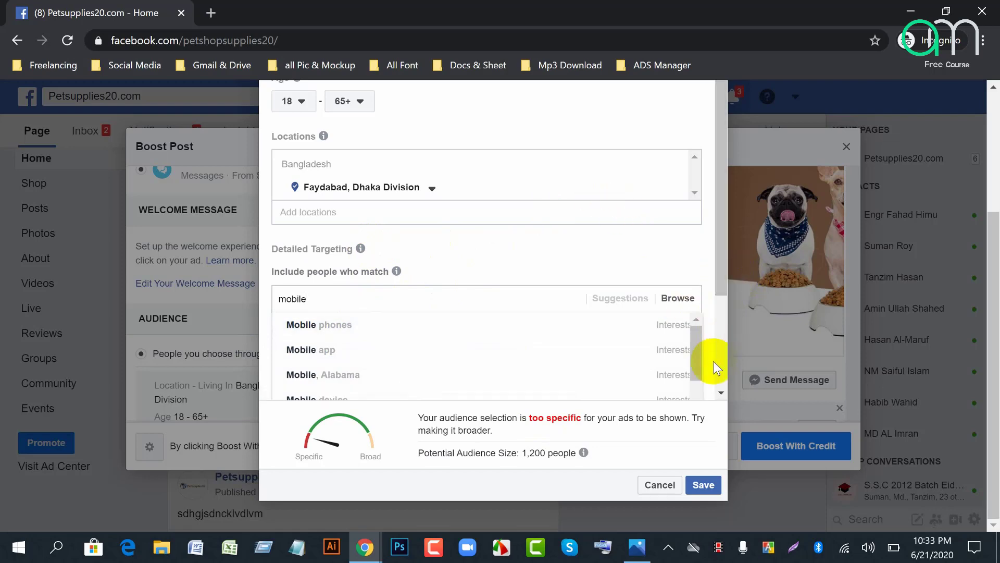
# Step: Review the 'mobile' interest suggestions; the audience is 1,200 people, flagged too specific
pyautogui.scroll(2, 714, 361)
pyautogui.scroll(-2, 714, 361)
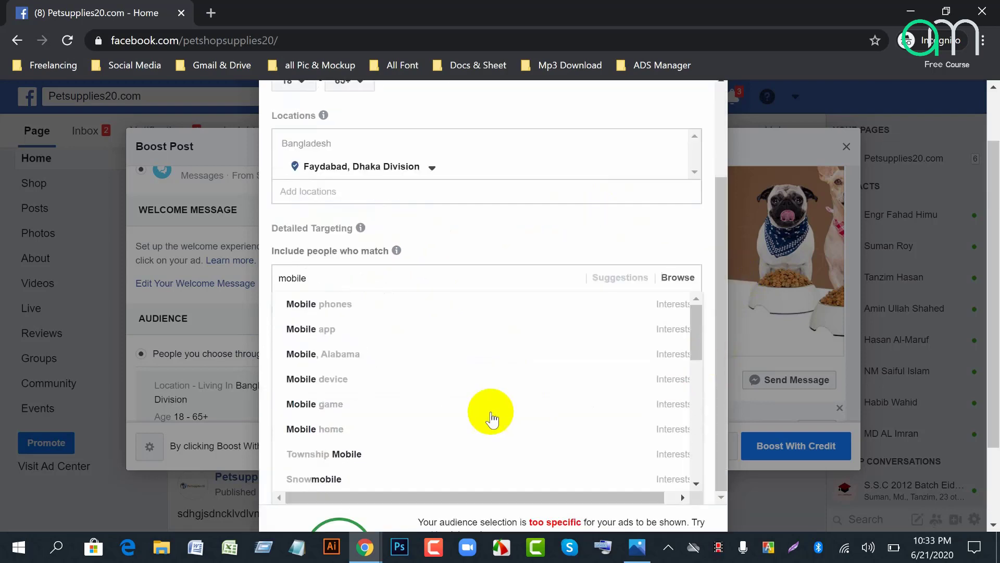
pyautogui.scroll(-4, 654, 411)
pyautogui.scroll(-3, 654, 411)
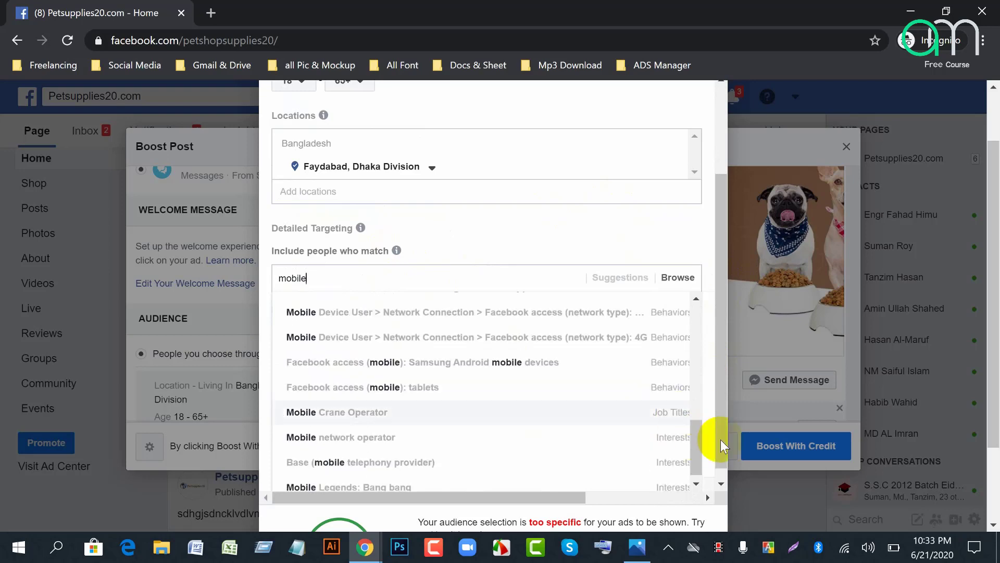
pyautogui.scroll(-2, 720, 441)
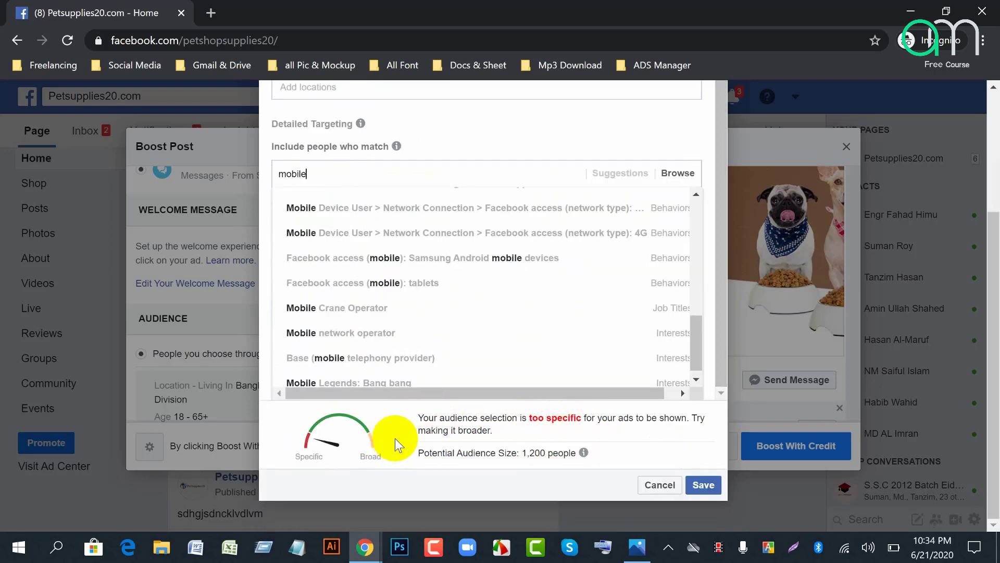
pyautogui.scroll(3, 395, 449)
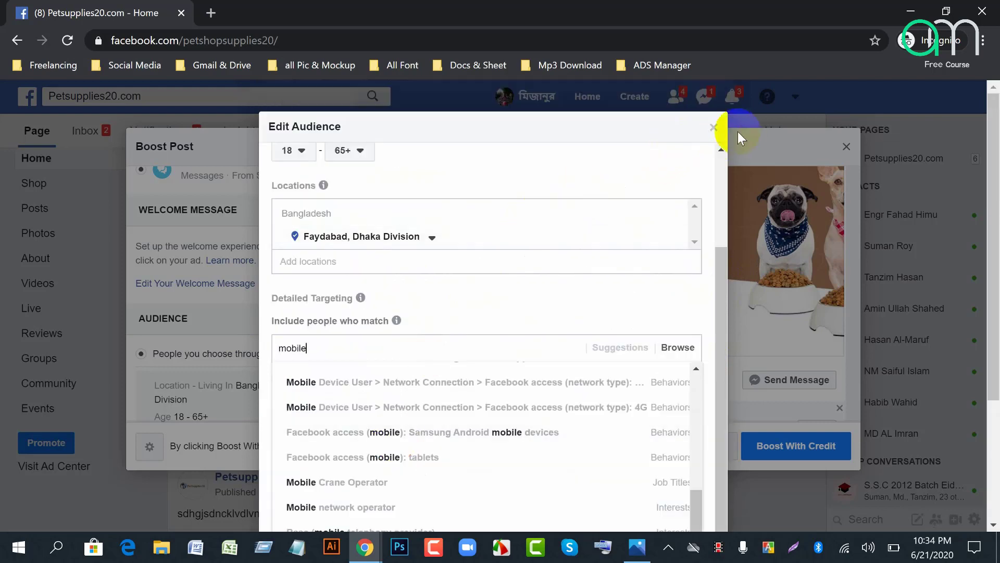
pyautogui.scroll(-3, 709, 484)
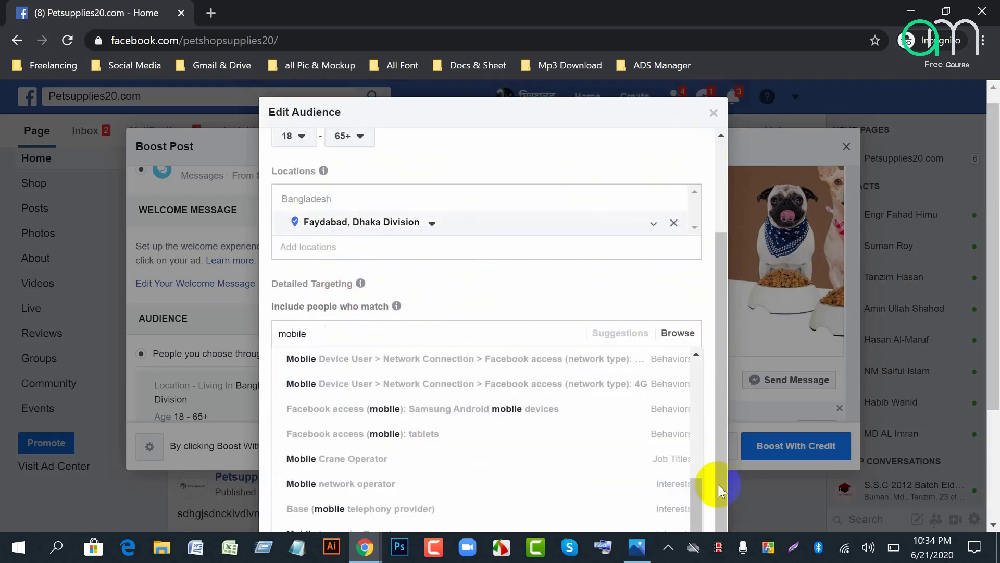
pyautogui.click(703, 484)
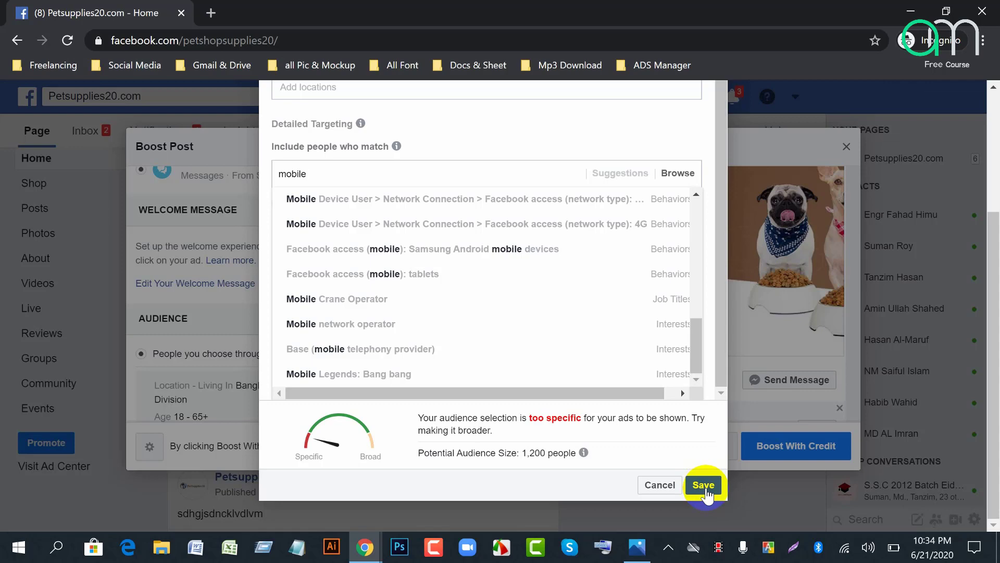
pyautogui.click(705, 487)
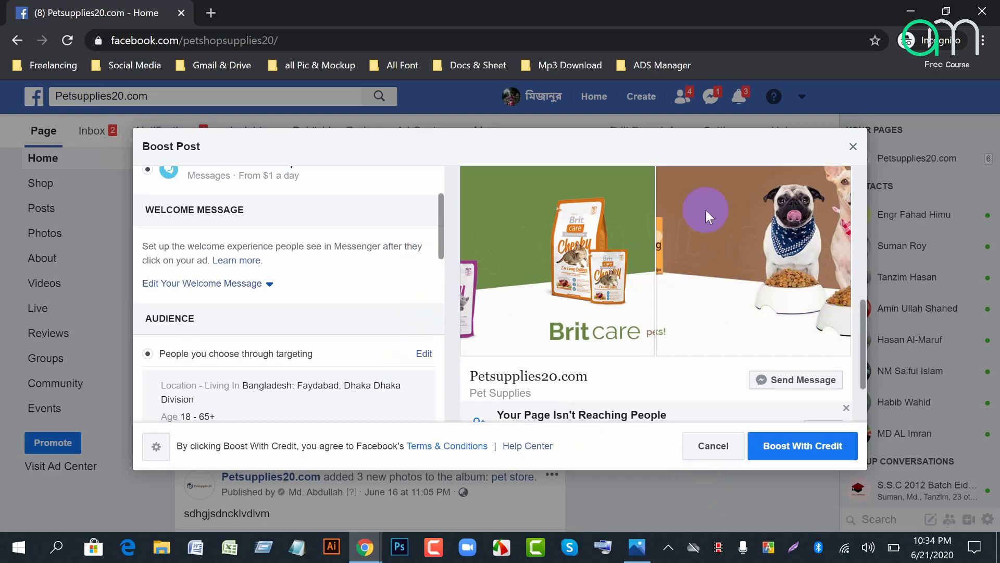
pyautogui.scroll(2, 732, 305)
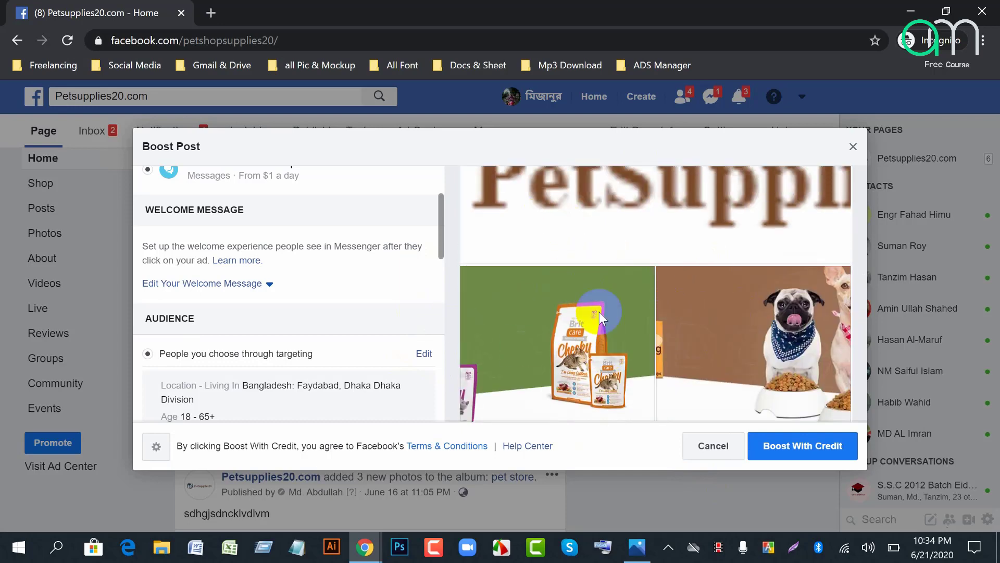
pyautogui.scroll(-2, 604, 333)
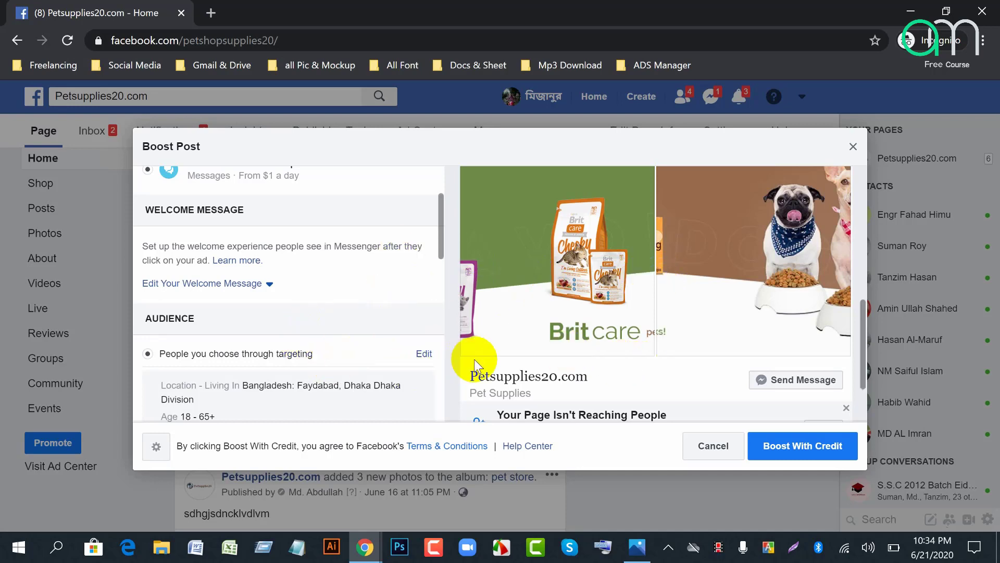
pyautogui.scroll(-2, 474, 358)
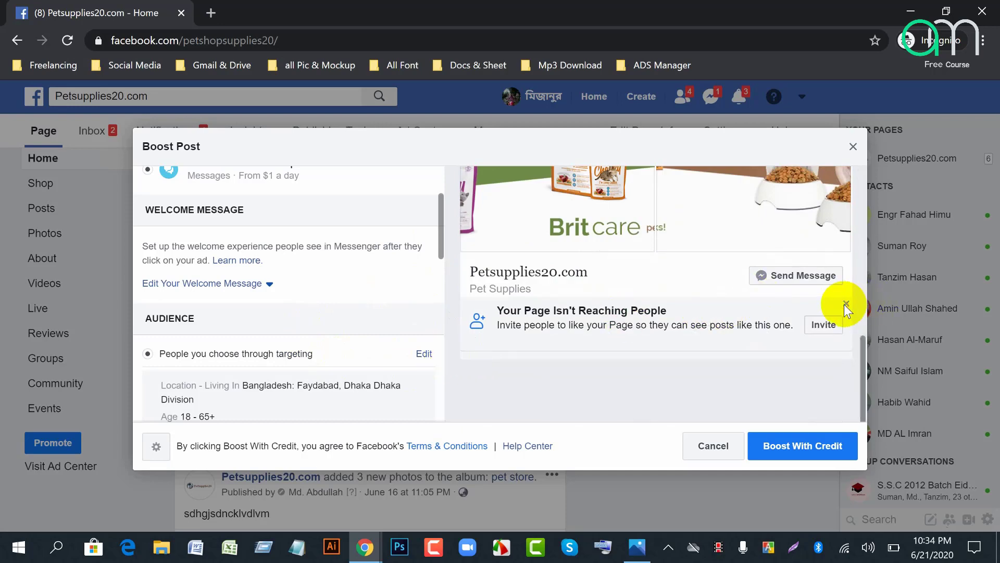
pyautogui.scroll(5, 682, 362)
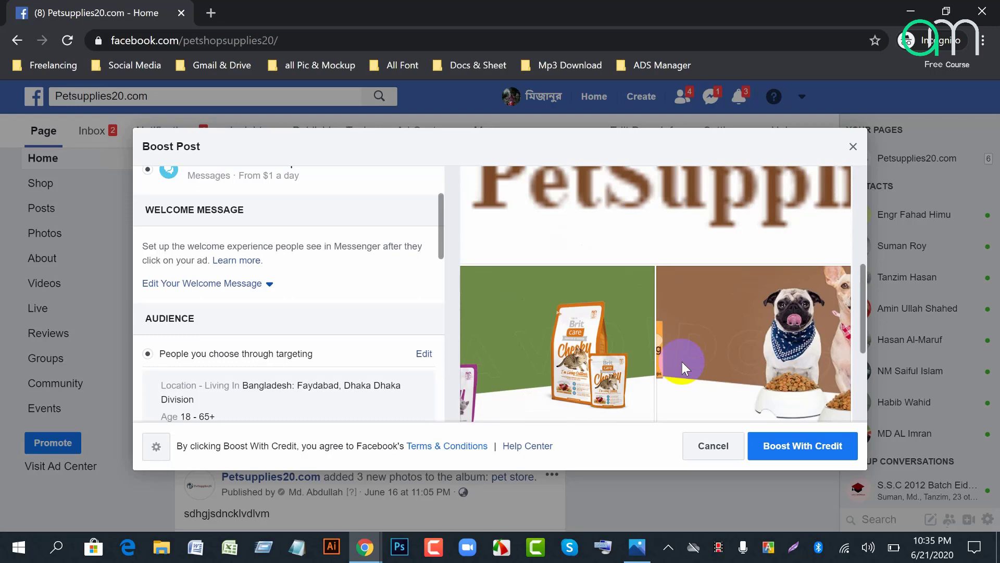
pyautogui.scroll(-2, 680, 362)
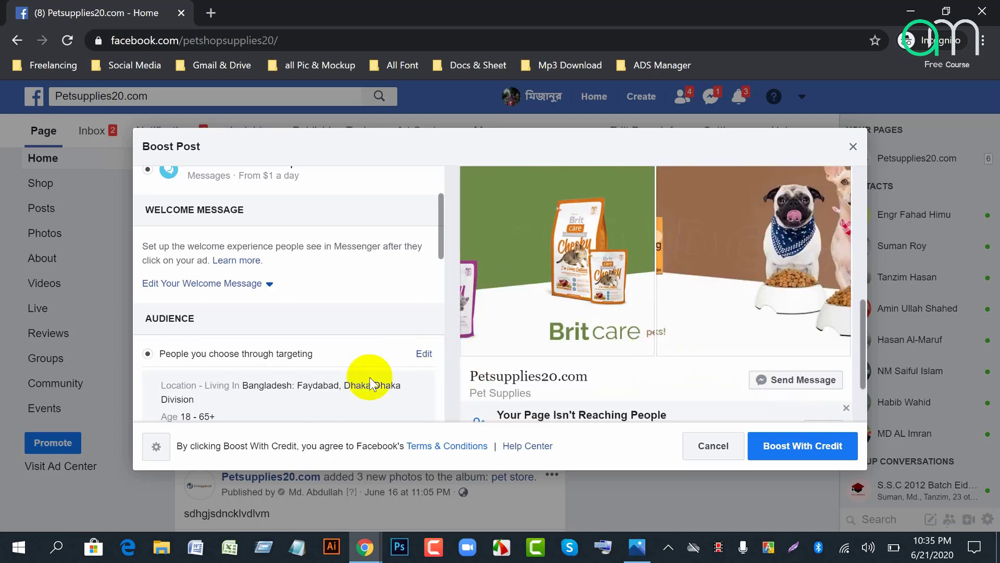
pyautogui.scroll(-2, 206, 355)
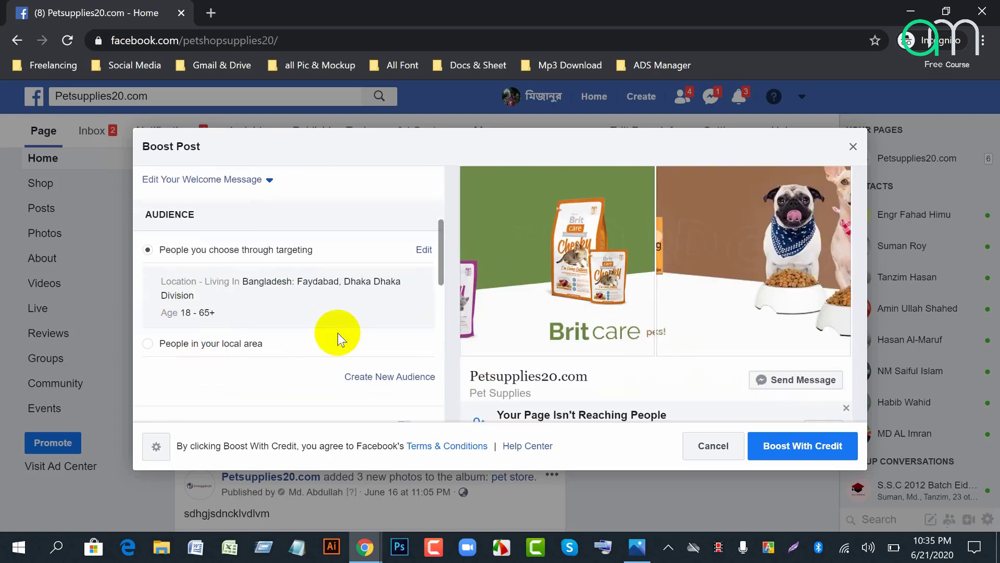
pyautogui.scroll(-4, 298, 352)
pyautogui.scroll(3, 297, 352)
pyautogui.scroll(-3, 286, 340)
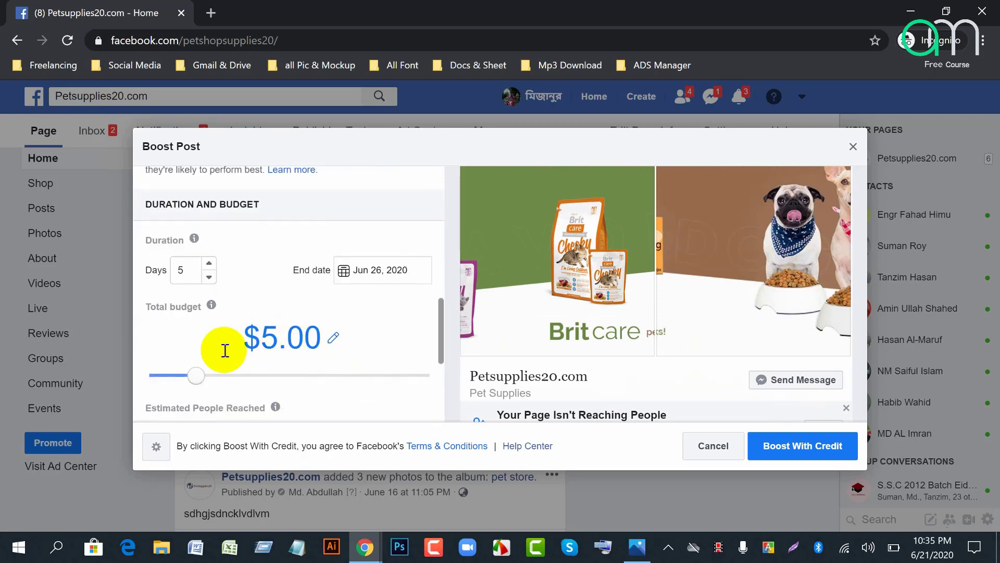
# Step: Change the boost's total budget from $5.00 to $50.00
pyautogui.click(330, 341)
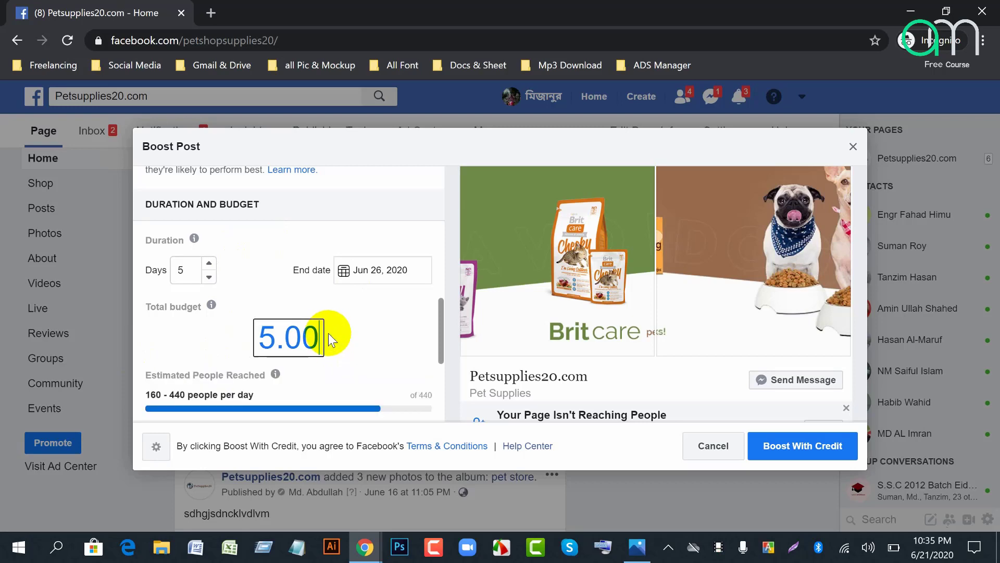
pyautogui.click(276, 338)
pyautogui.write('0')
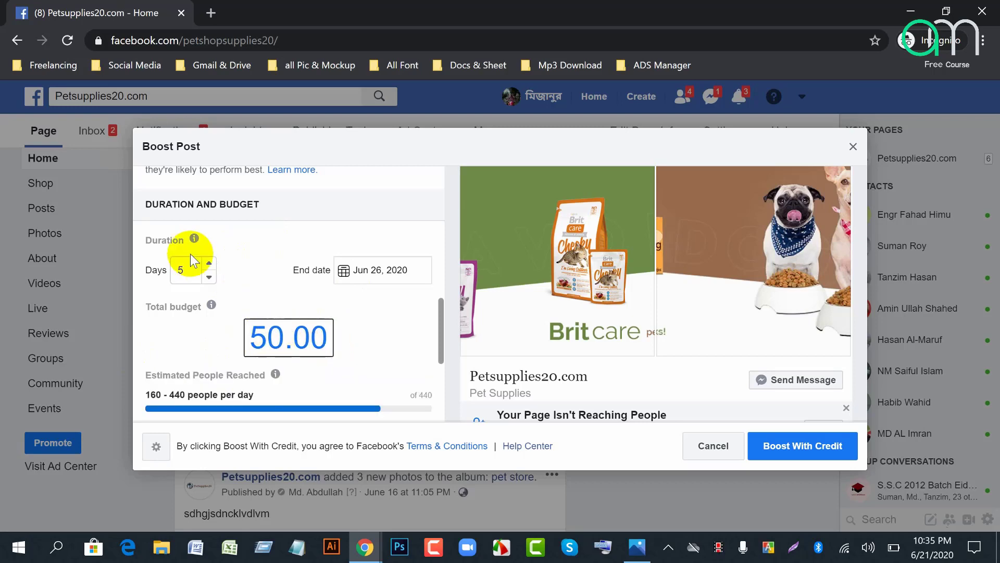
pyautogui.click(162, 331)
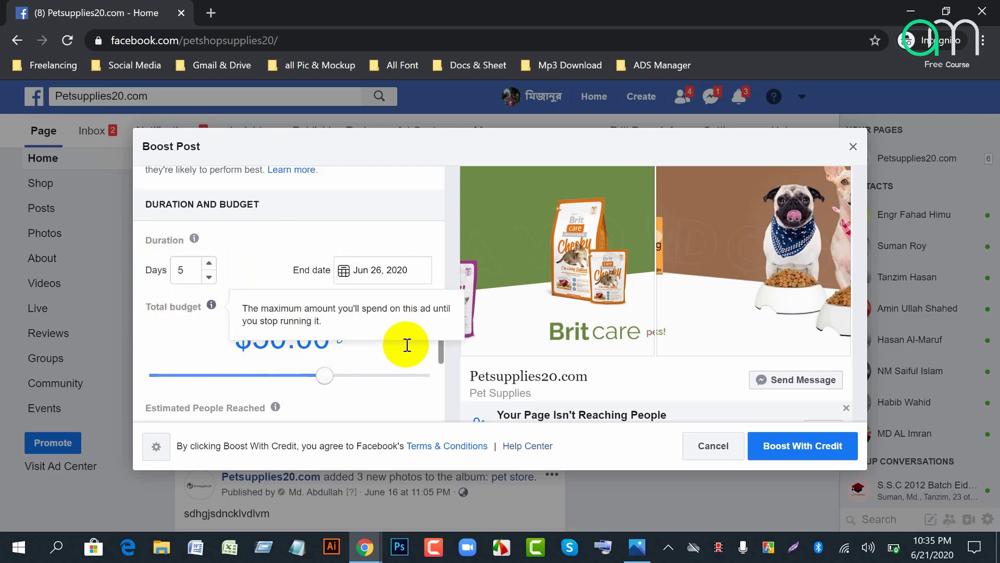
# Step: Highlight the estimated daily reach of 160–440 people, then clear the selection
pyautogui.scroll(-2, 405, 349)
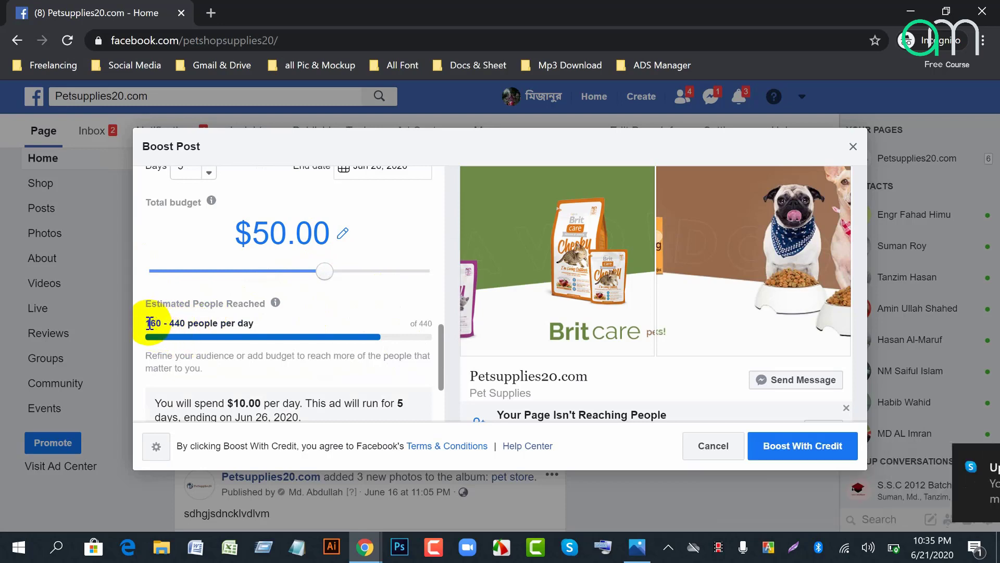
pyautogui.moveTo(146, 323); pyautogui.dragTo(257, 337)
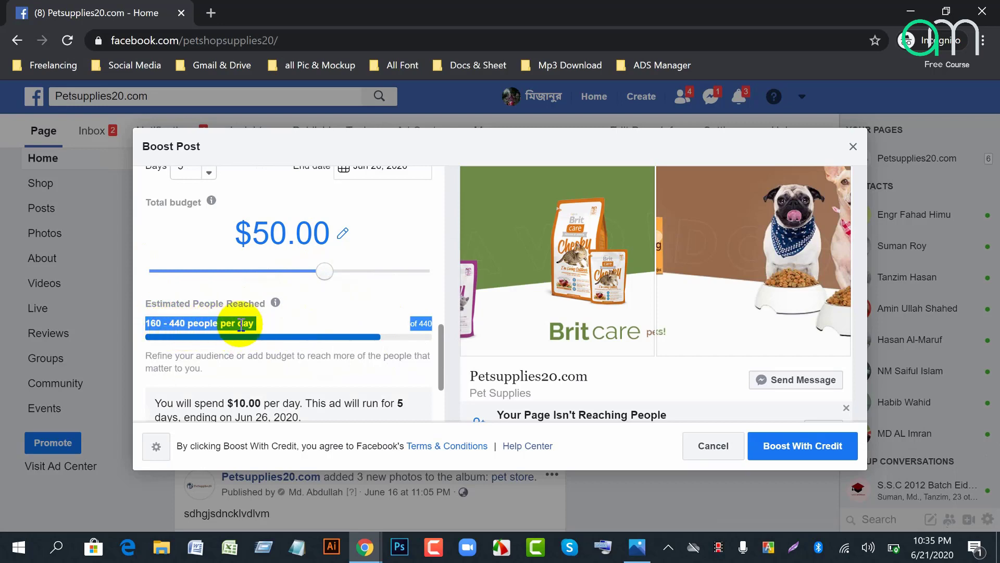
pyautogui.click(327, 226)
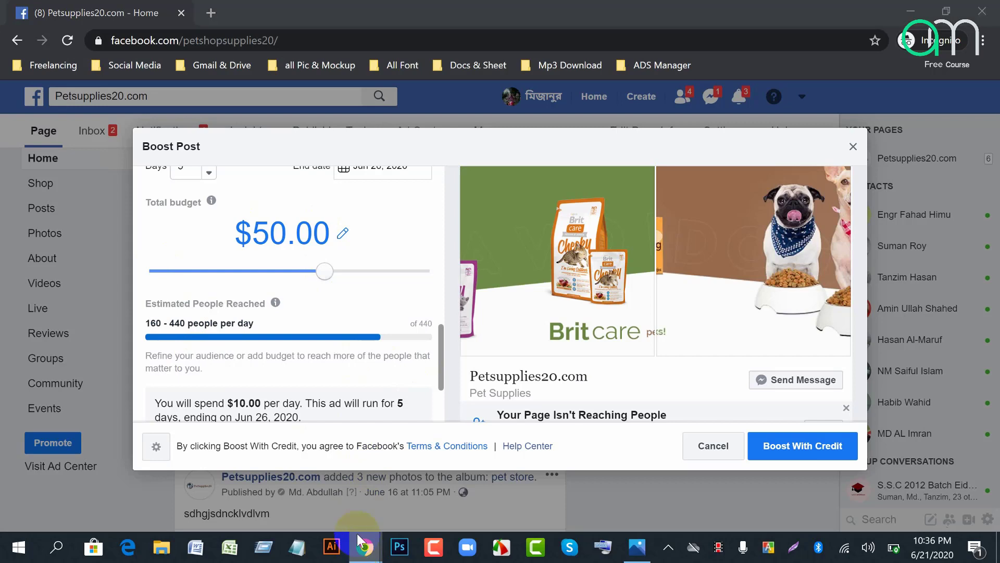
# Step: Admit the waiting participant in Google Meet, then bring the Petsupplies20 boost window back
pyautogui.moveTo(365, 548)
pyautogui.click(221, 478)
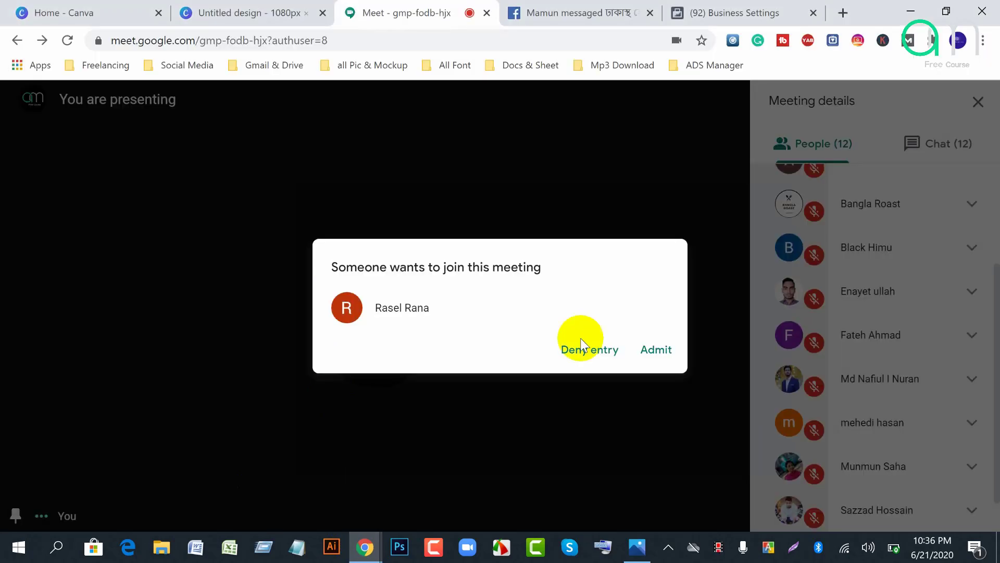
pyautogui.click(663, 353)
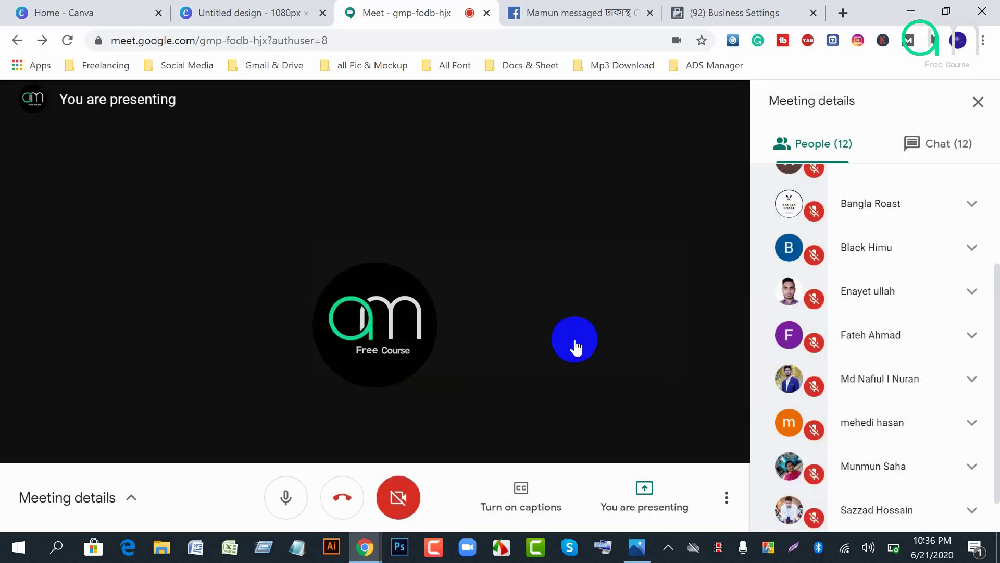
pyautogui.moveTo(358, 547)
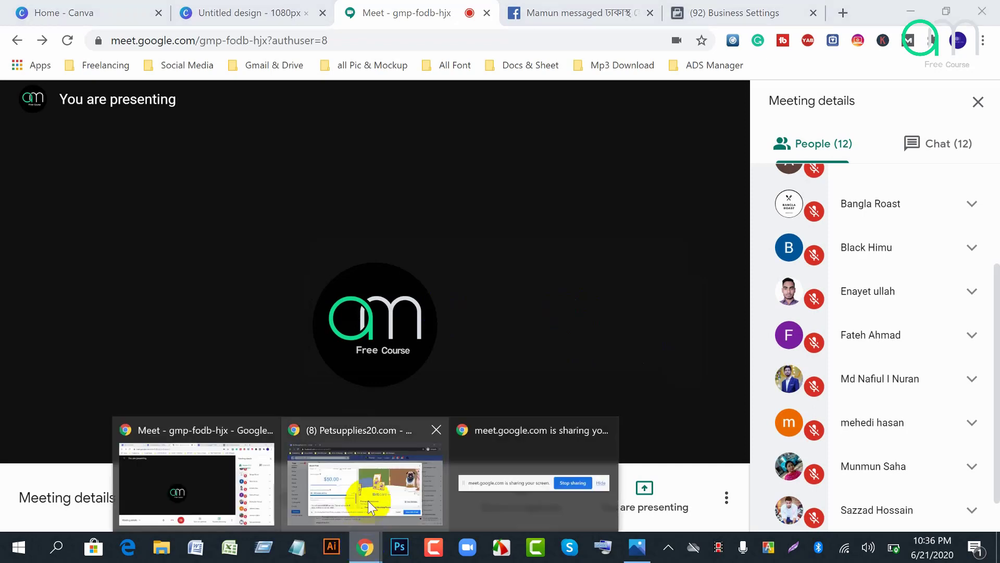
pyautogui.click(368, 500)
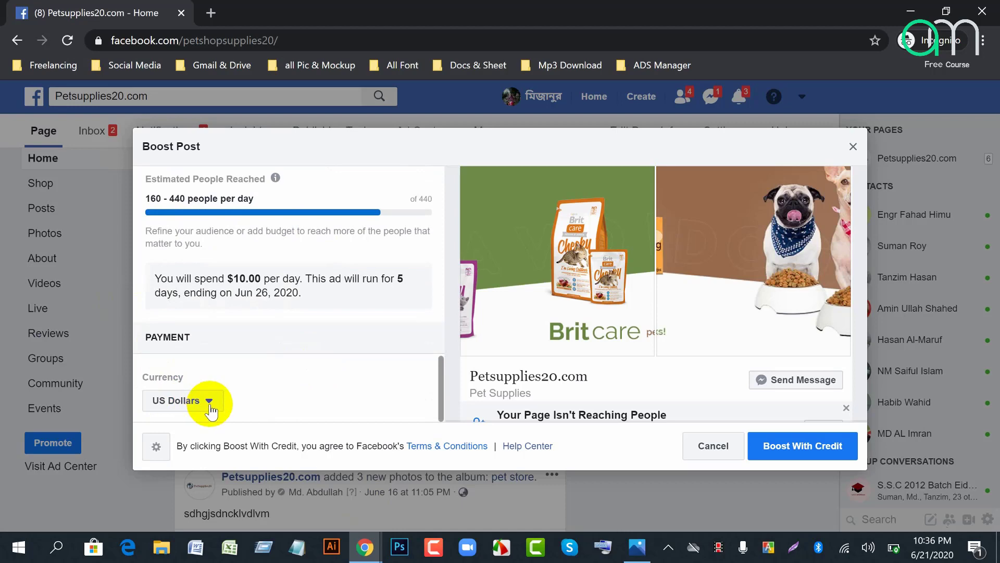
# Step: Submit the boost with ad credit, continue past account info, and cancel adding a payment method
pyautogui.click(811, 453)
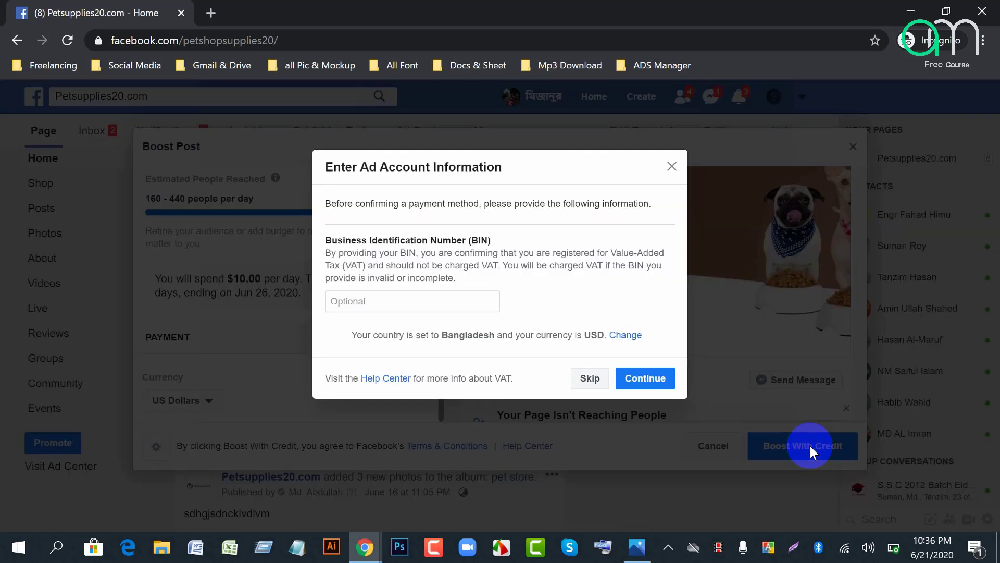
pyautogui.click(650, 383)
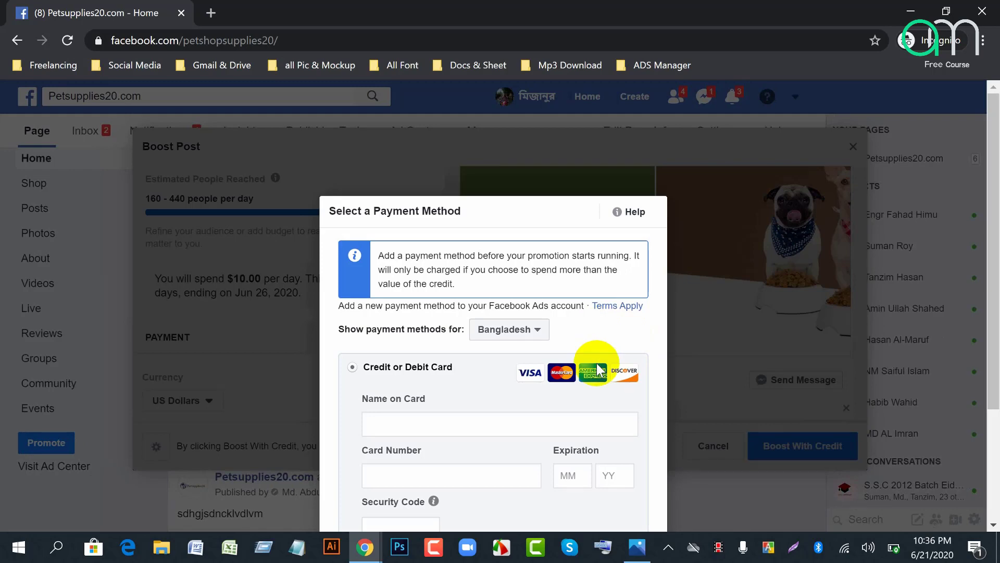
pyautogui.scroll(-3, 596, 363)
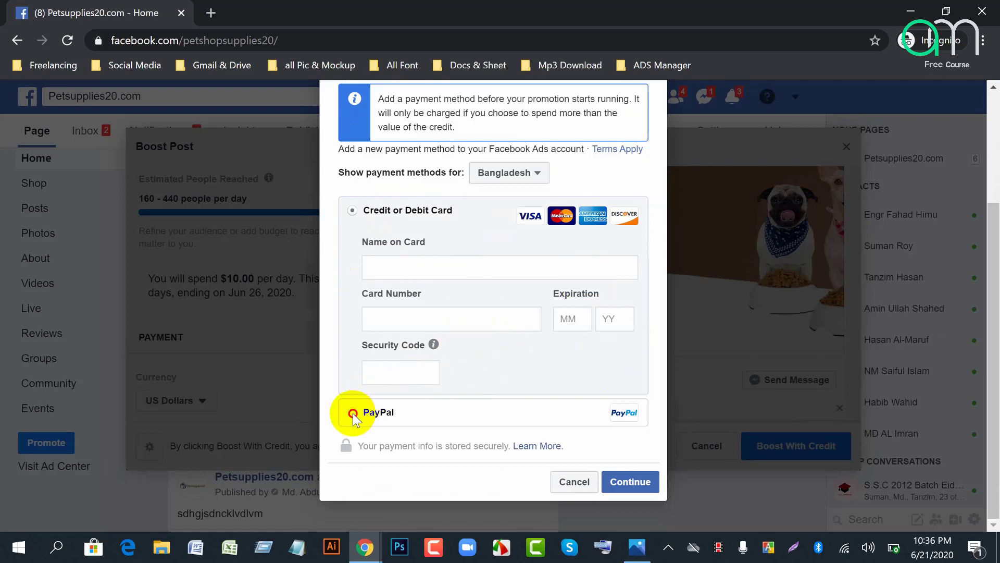
pyautogui.click(586, 479)
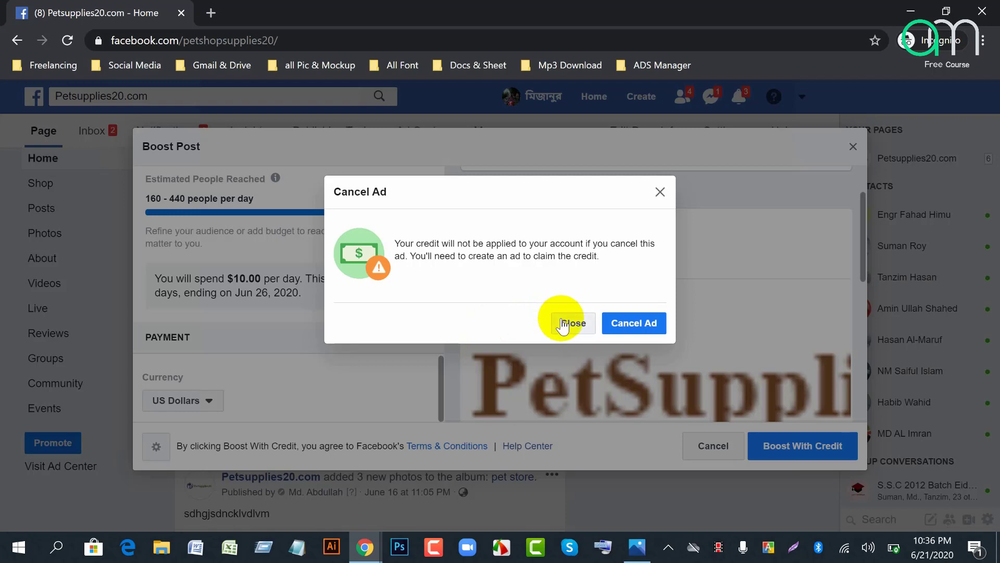
# Step: Close the Boost Post window and confirm Cancel Ad, returning to the Brit Care post
pyautogui.click(563, 326)
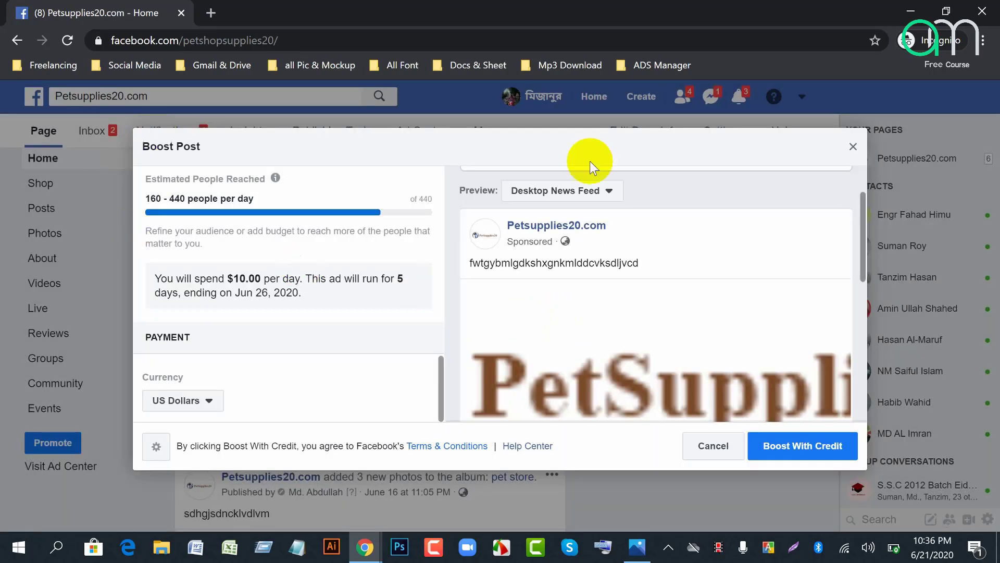
pyautogui.click(852, 148)
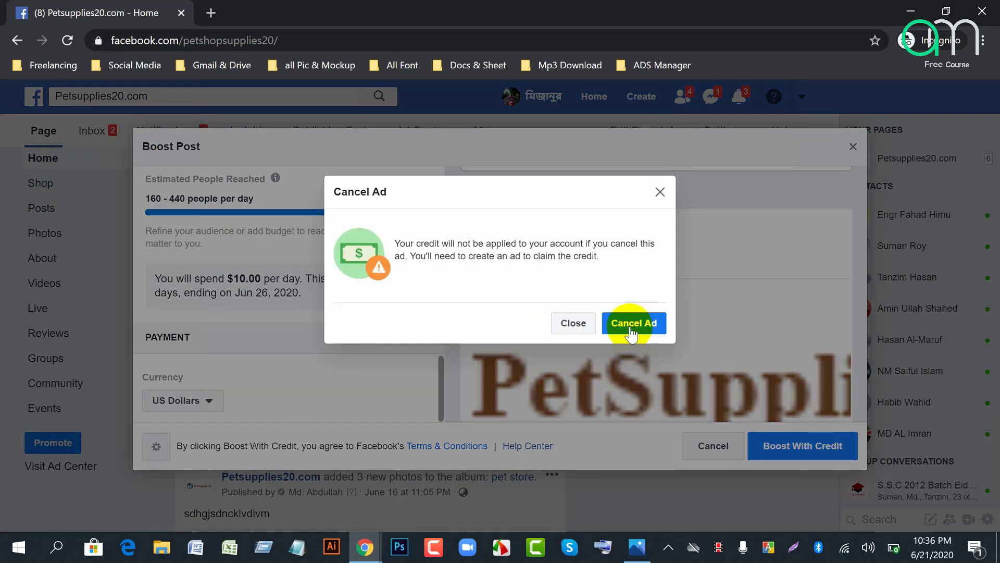
pyautogui.click(631, 328)
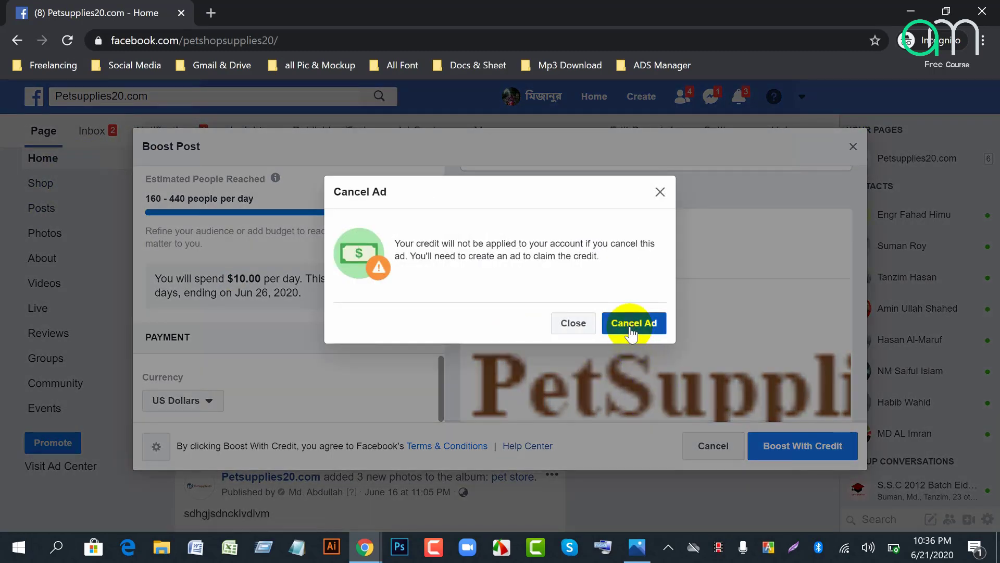
pyautogui.click(579, 323)
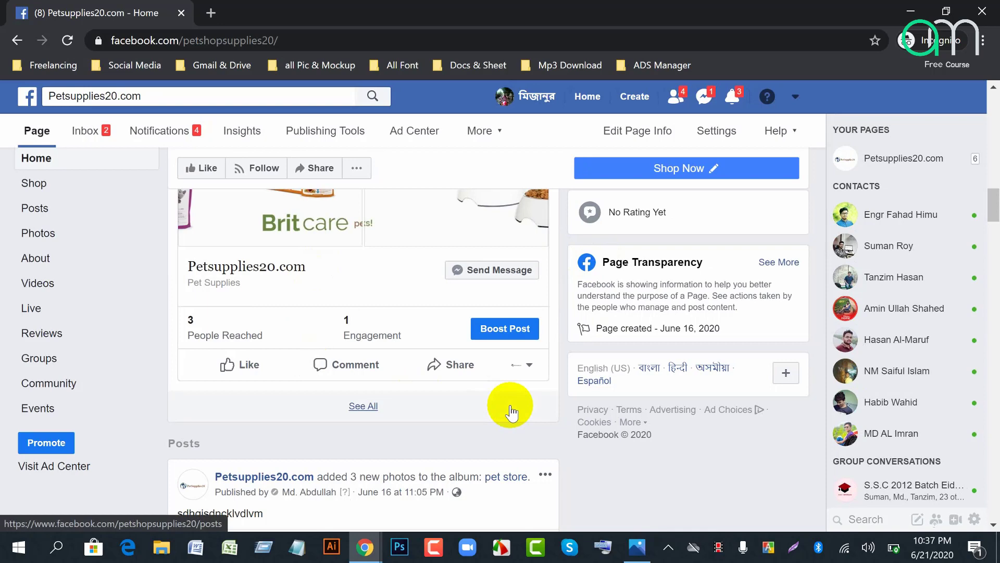
pyautogui.scroll(4, 511, 411)
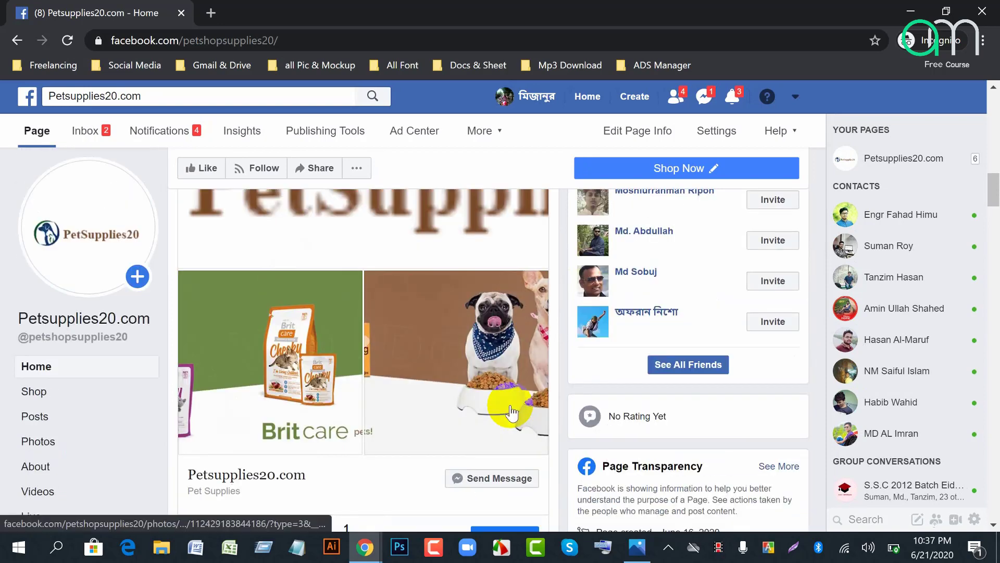
pyautogui.scroll(-2, 510, 411)
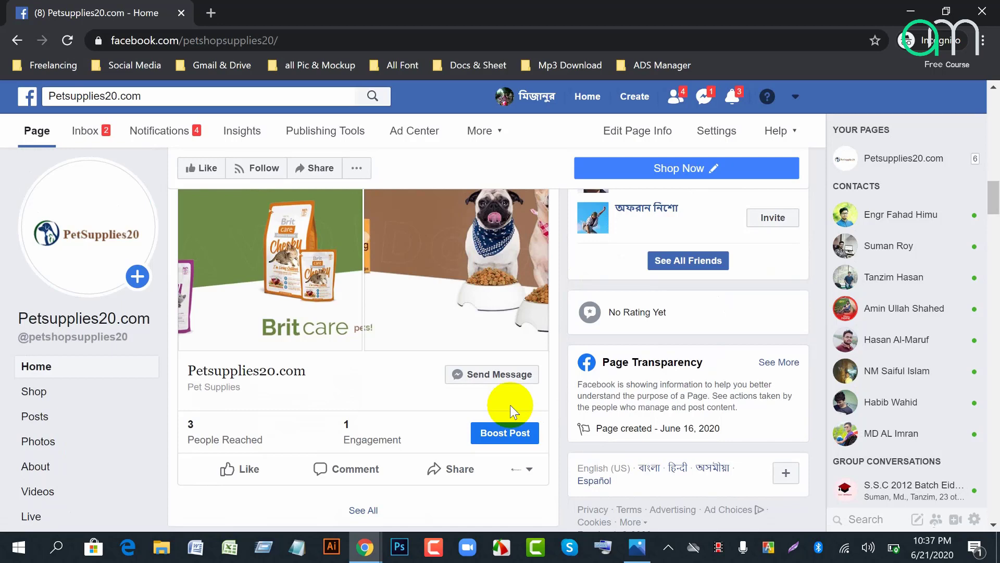
# Step: Search 'lightshot' in a new Chrome tab and open the Lightshot website
pyautogui.click(210, 13)
pyautogui.write('light')
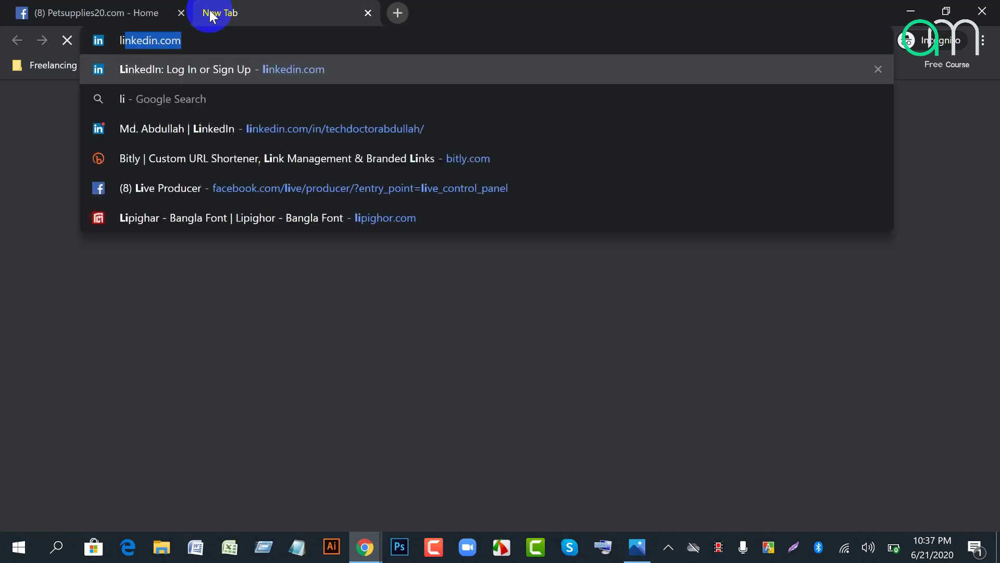
pyautogui.write('sgh')
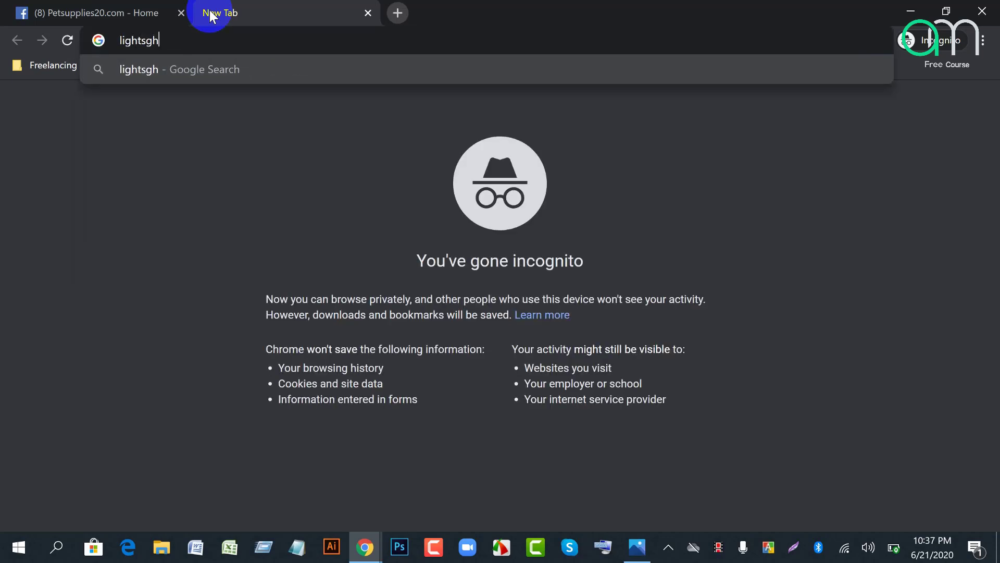
pyautogui.press('BackSpace')
pyautogui.press('BackSpace')
pyautogui.write('hot')
pyautogui.press('Return')
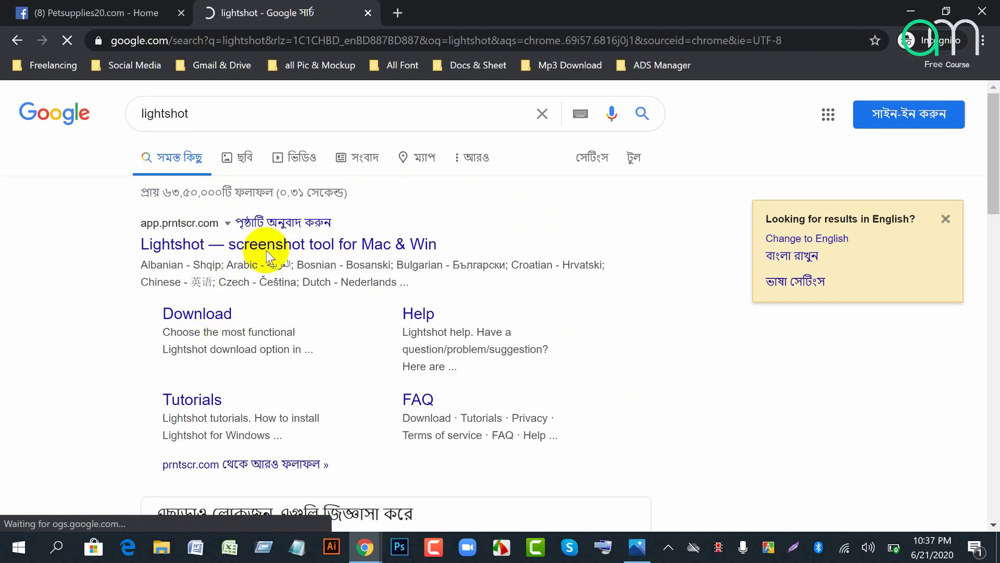
pyautogui.click(286, 246)
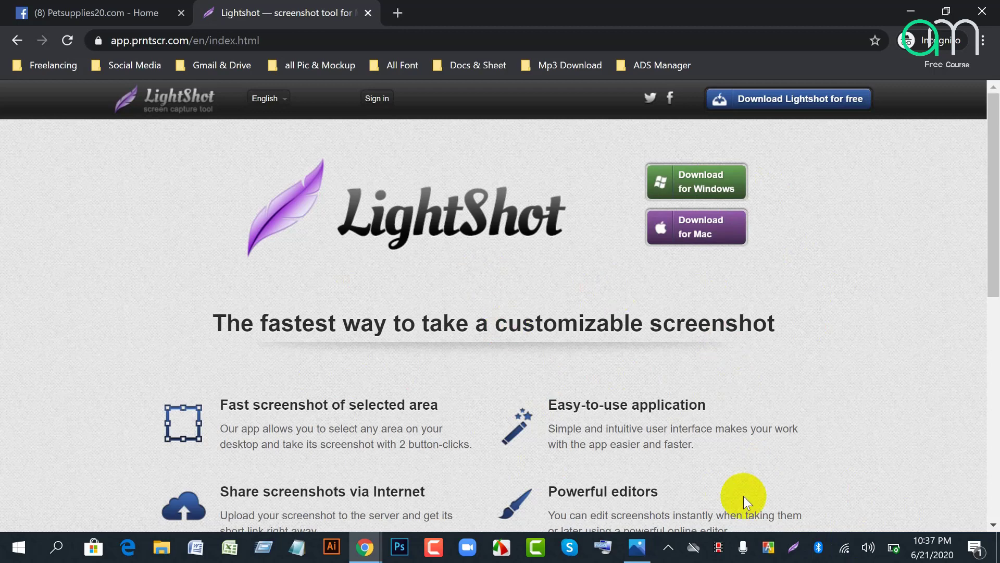
# Step: Launch Lightshot from the system tray and select the whole page for capture
pyautogui.click(669, 549)
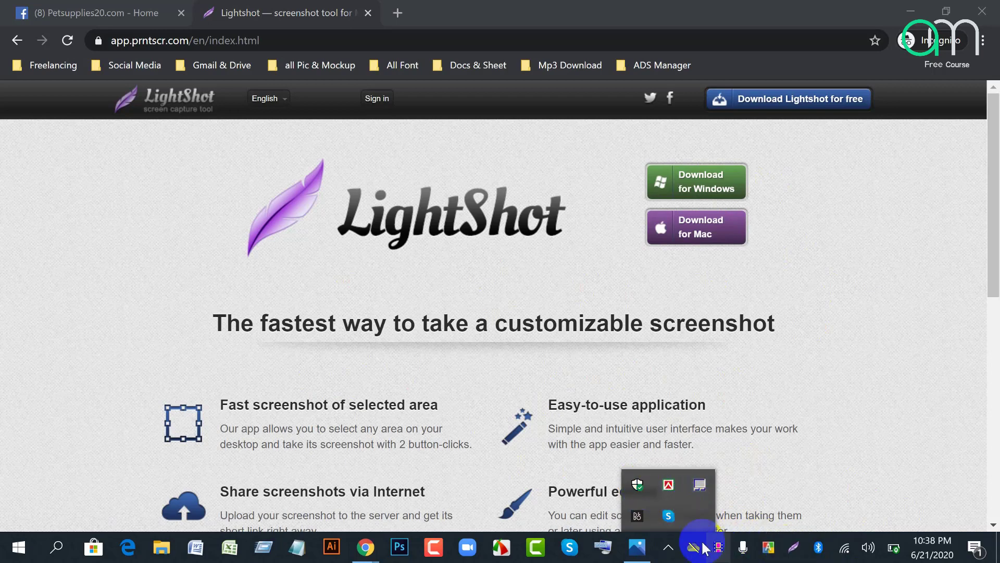
pyautogui.click(669, 547)
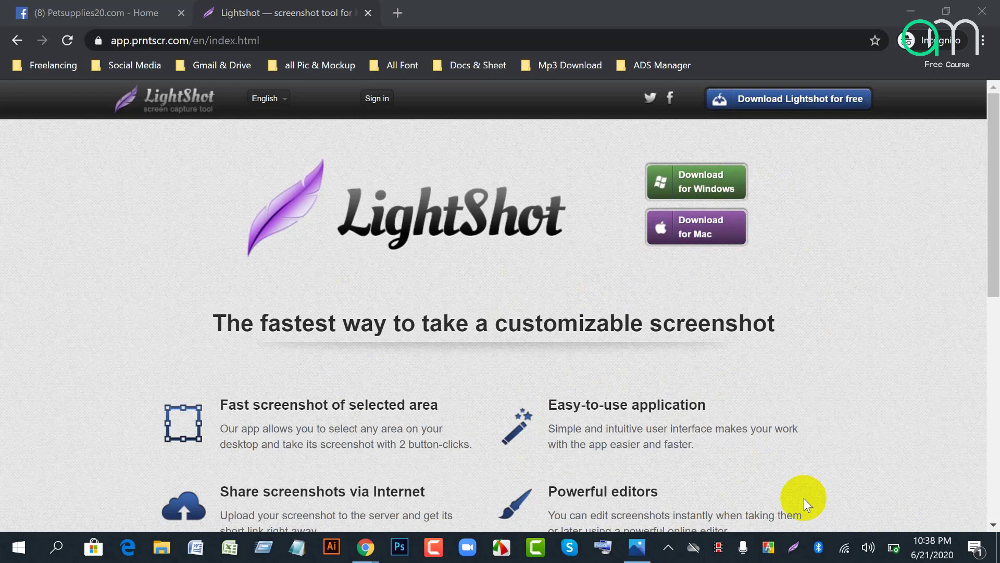
pyautogui.click(794, 548)
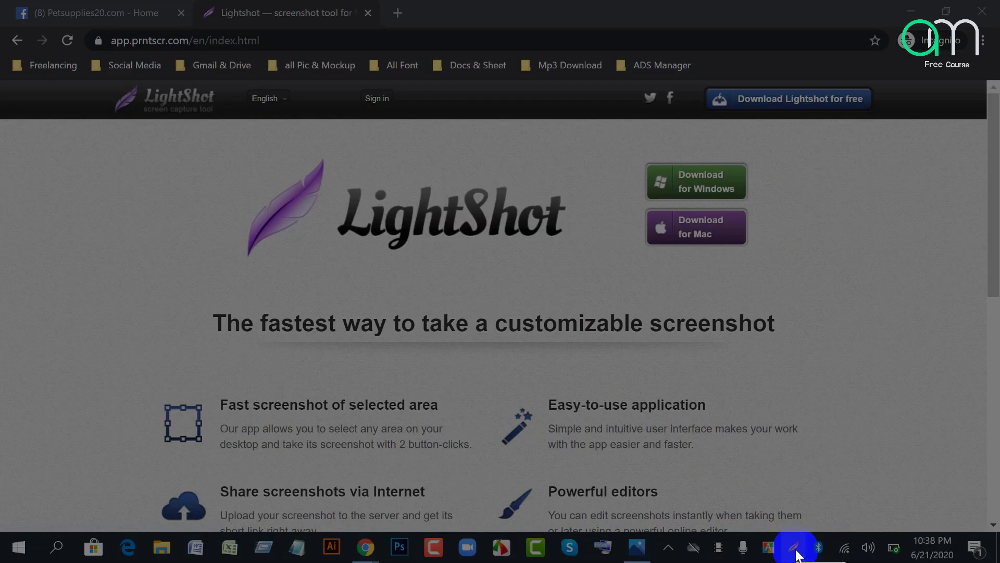
pyautogui.moveTo(4, 121); pyautogui.dragTo(995, 523)
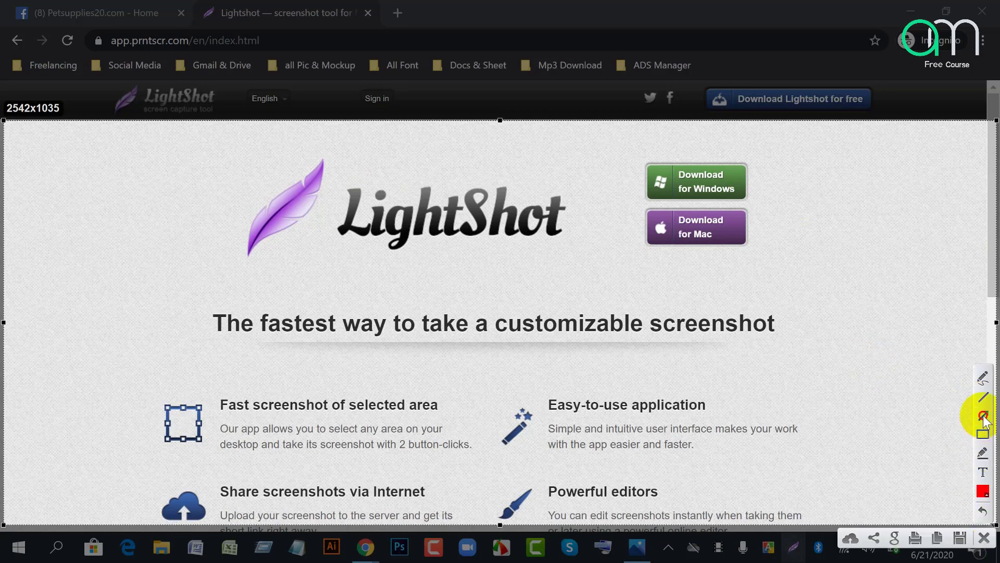
# Step: Draw a red arrow to Download for Windows, discard the capture, and close the Lightshot tab
pyautogui.moveTo(327, 258)
pyautogui.mouseDown()
pyautogui.moveTo(755, 186)
pyautogui.moveTo(674, 193)
pyautogui.mouseUp()
pyautogui.click(984, 538)
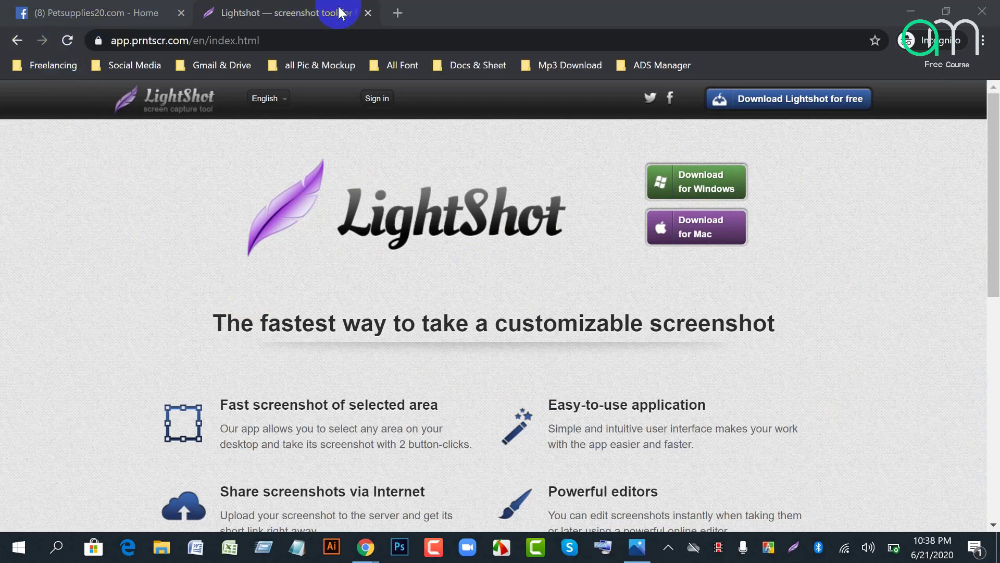
pyautogui.click(368, 13)
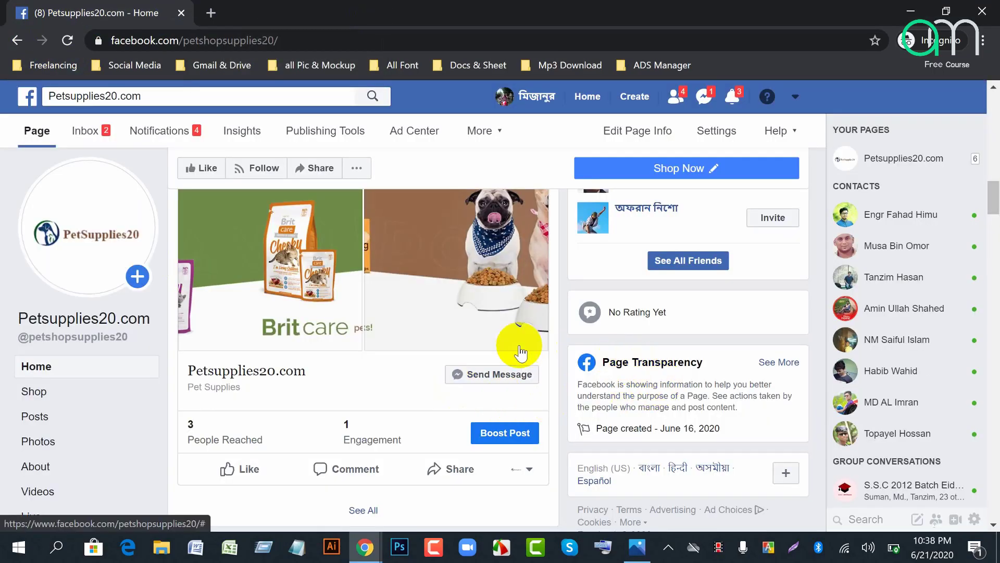
# Step: In a new tab, search Google for fiverr.com and follow the Fiverr result link
pyautogui.scroll(-4, 574, 399)
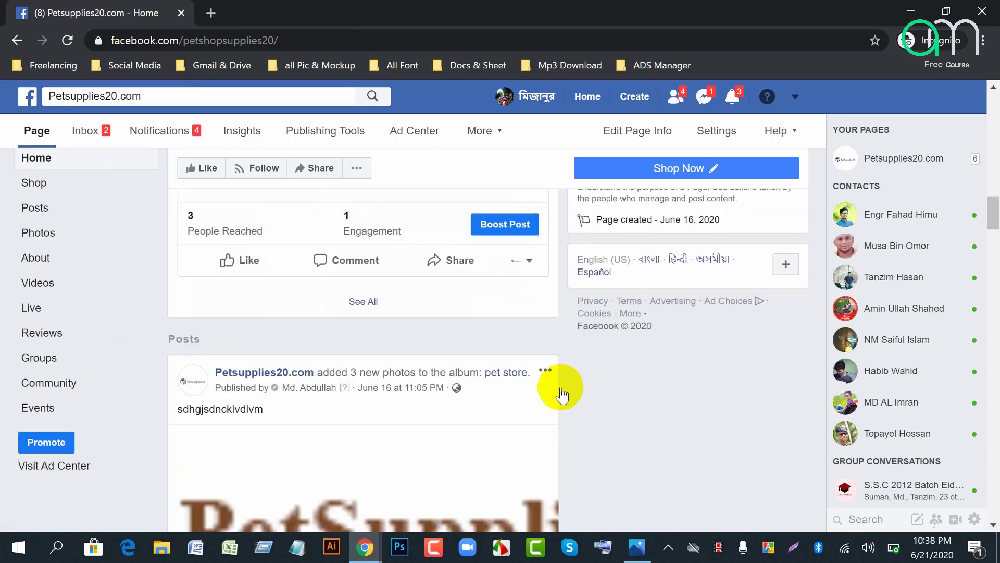
pyautogui.click(214, 13)
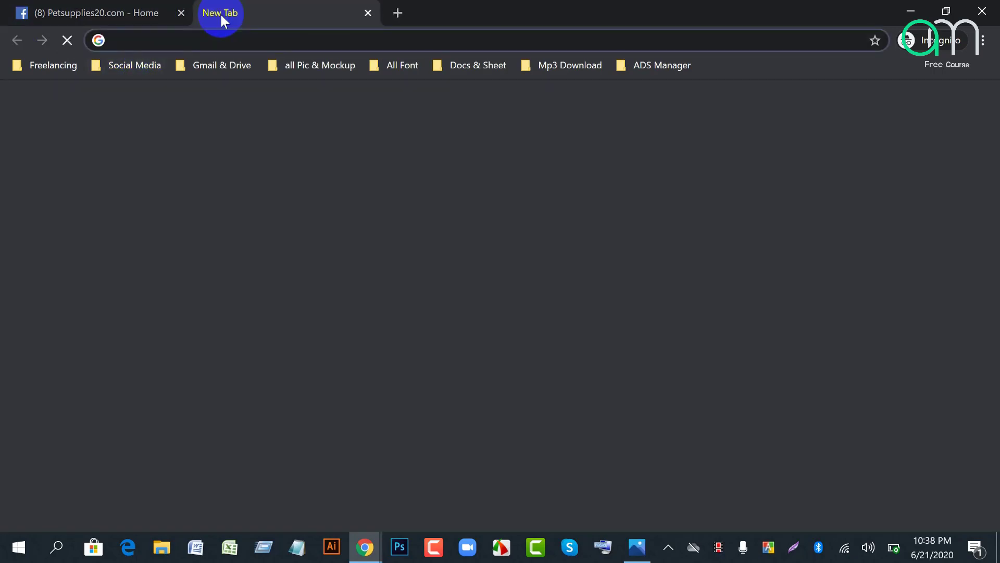
pyautogui.write('five')
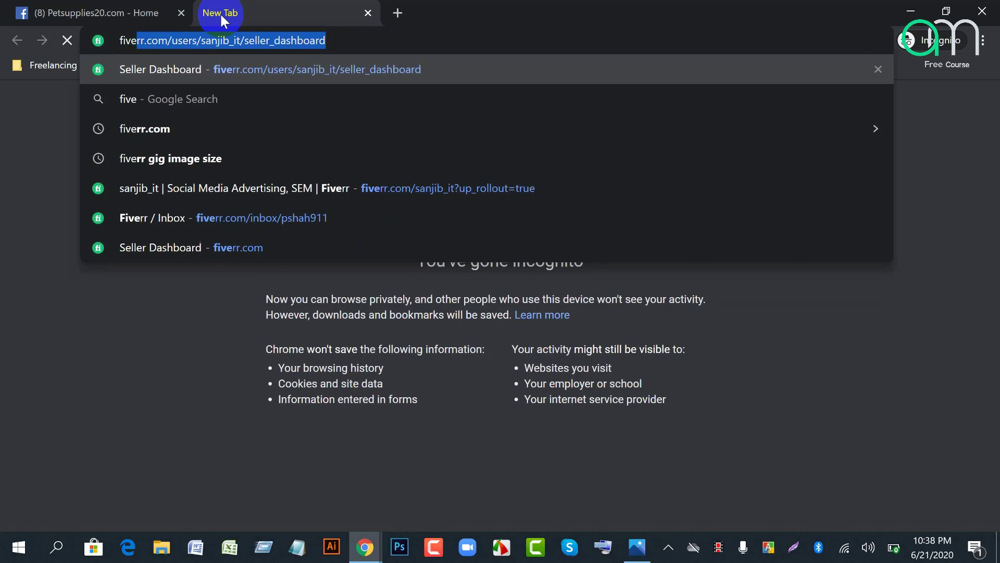
pyautogui.click(188, 125)
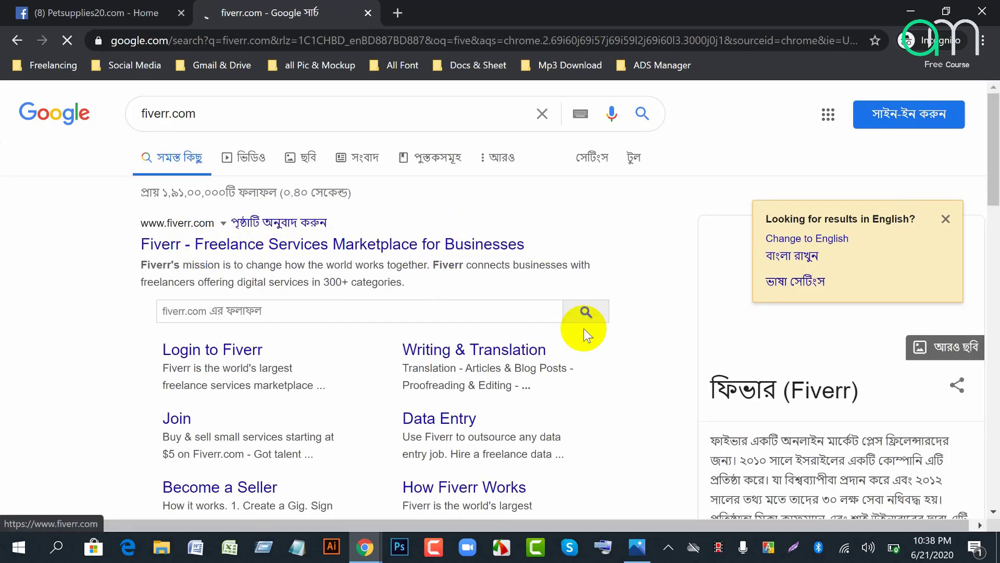
pyautogui.click(584, 329)
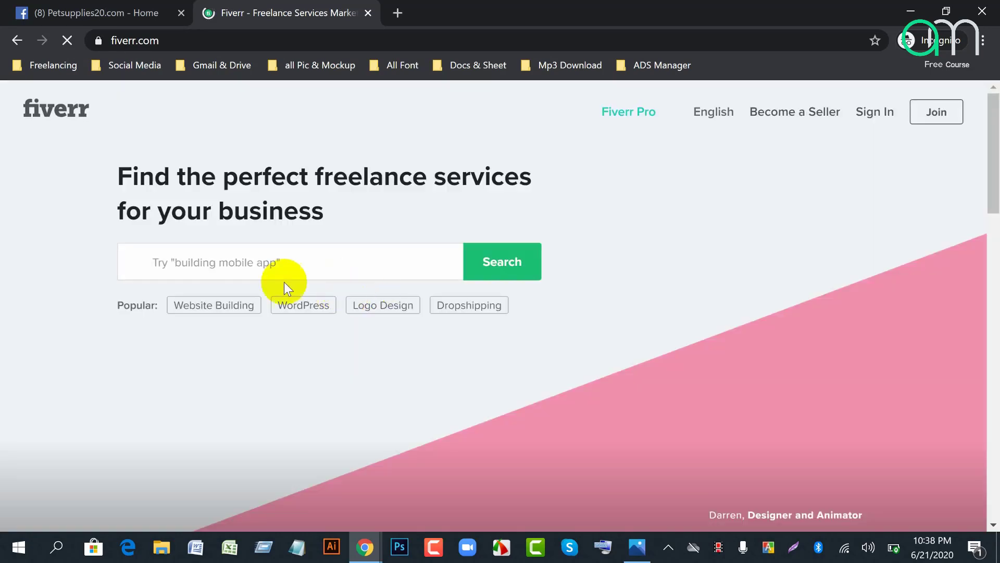
# Step: Search Fiverr for 'facebook promote', then bring the Google Meet window forward
pyautogui.click(224, 261)
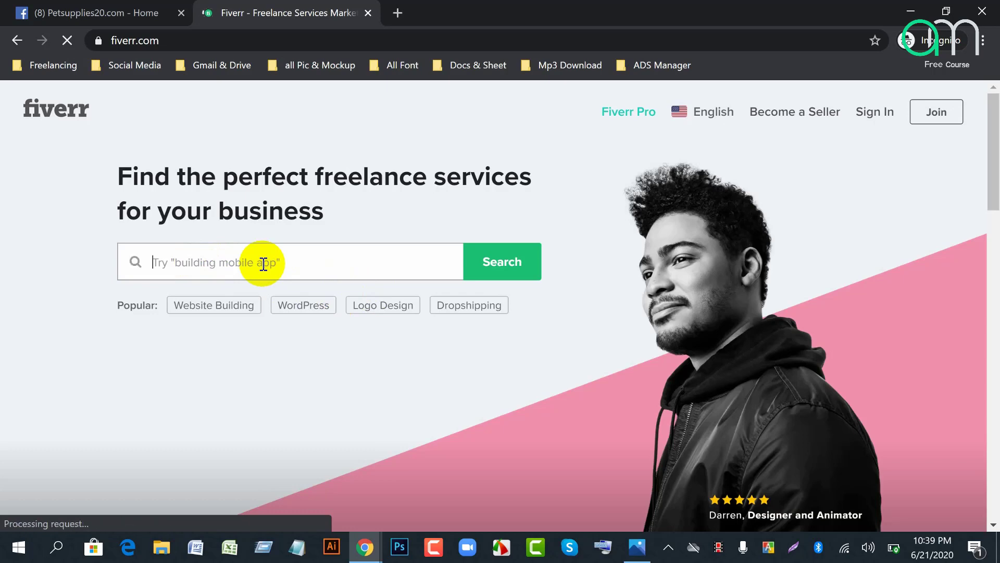
pyautogui.write('facebook ')
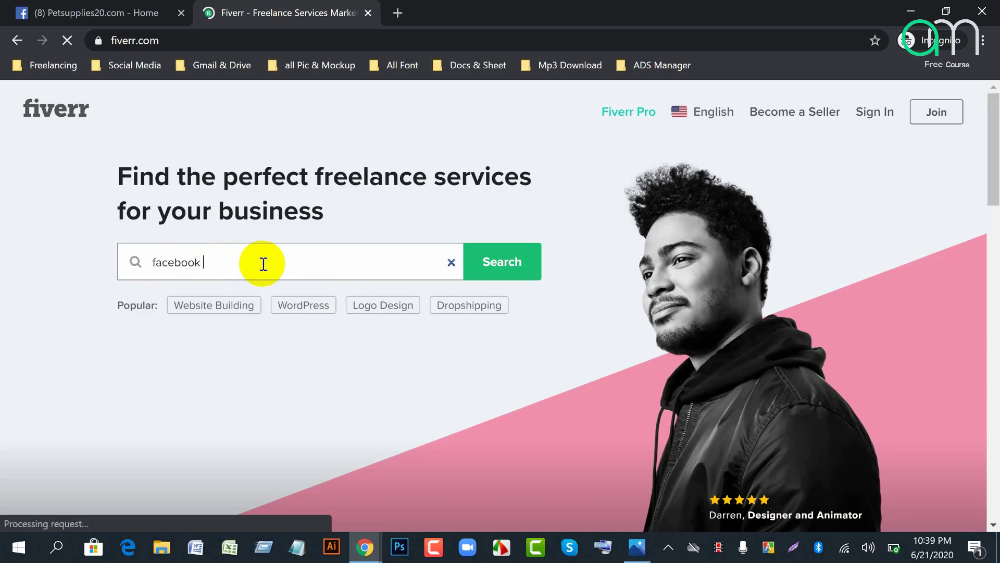
pyautogui.write('promote')
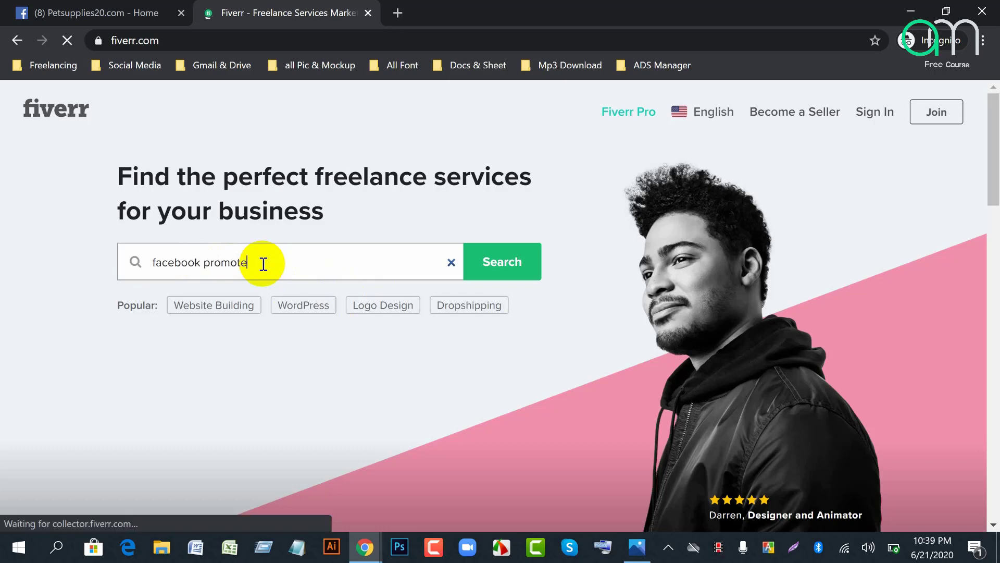
pyautogui.click(508, 270)
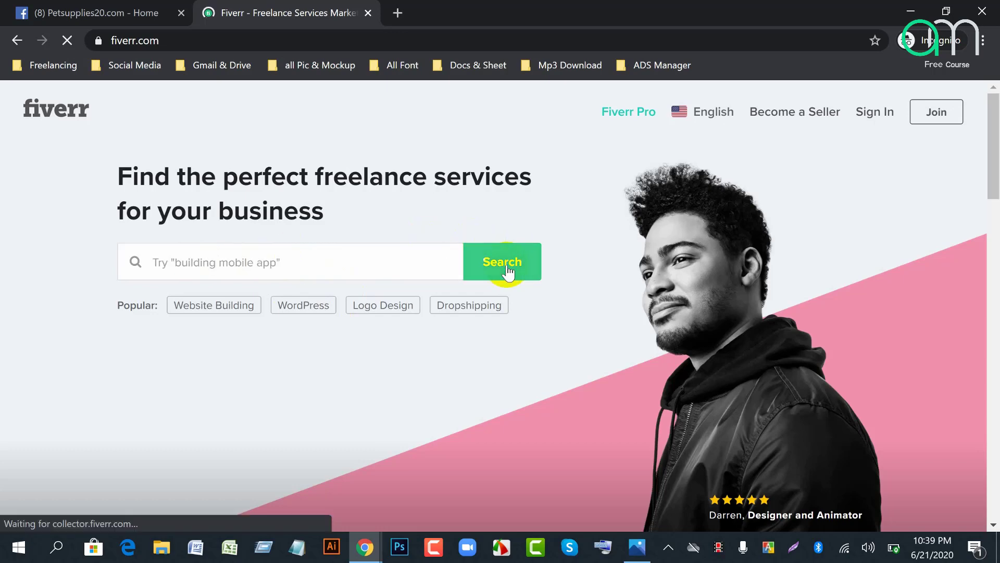
pyautogui.moveTo(365, 547)
pyautogui.click(201, 493)
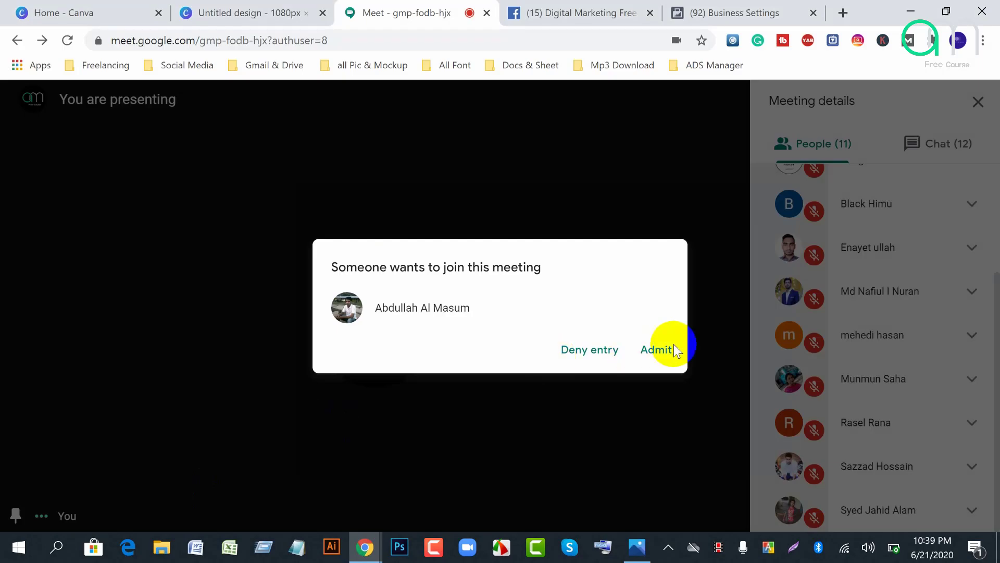
# Step: Admit the waiting participant to the Meet call and return to the Fiverr window
pyautogui.click(667, 351)
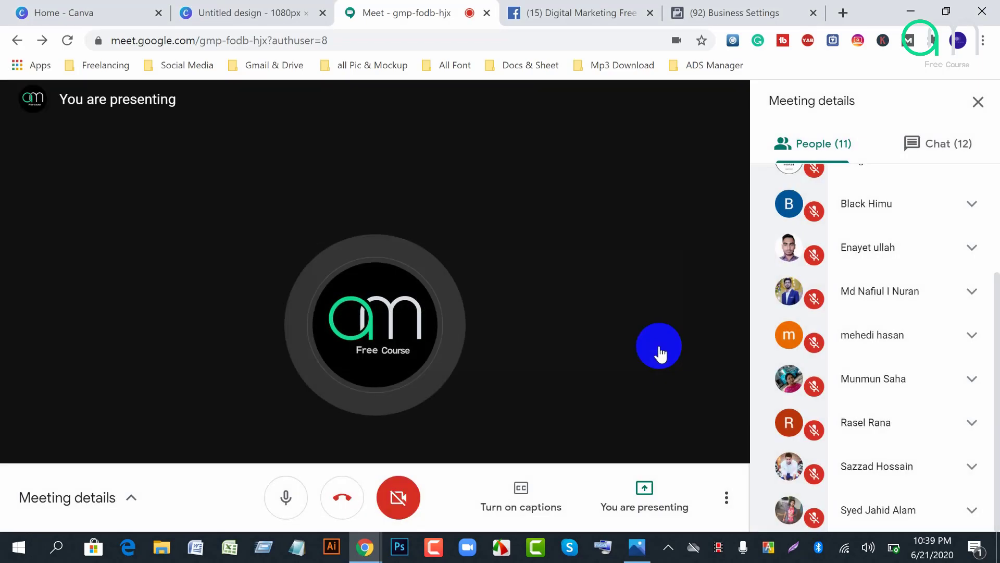
pyautogui.moveTo(364, 547)
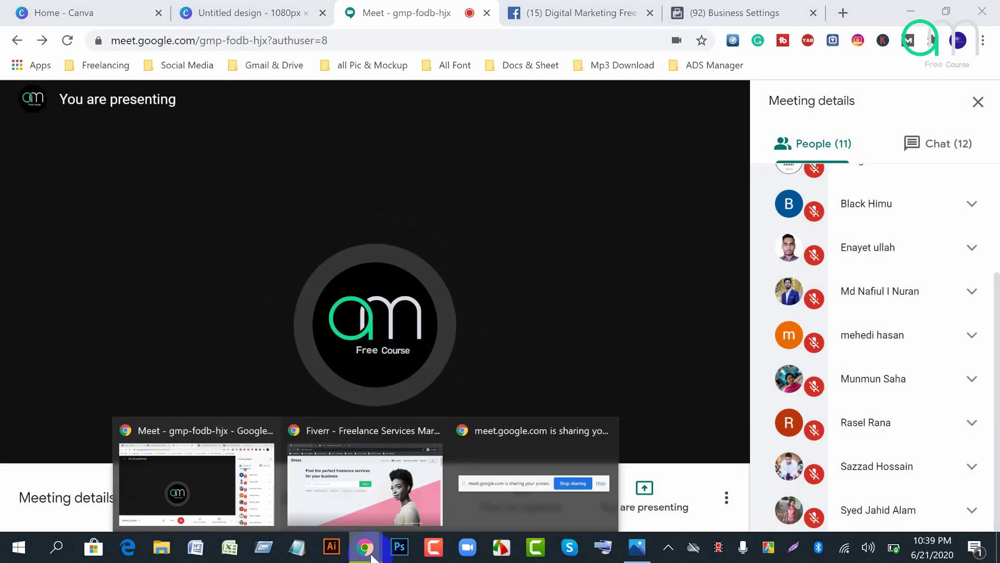
pyautogui.click(390, 502)
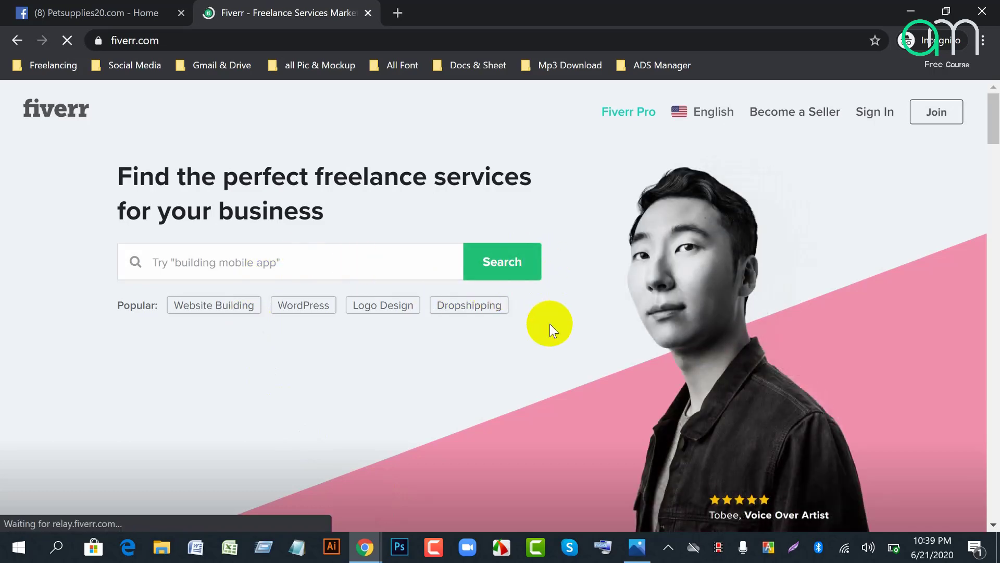
# Step: Search Fiverr for 'promote and advertise facebook page' using the suggested searches
pyautogui.click(259, 262)
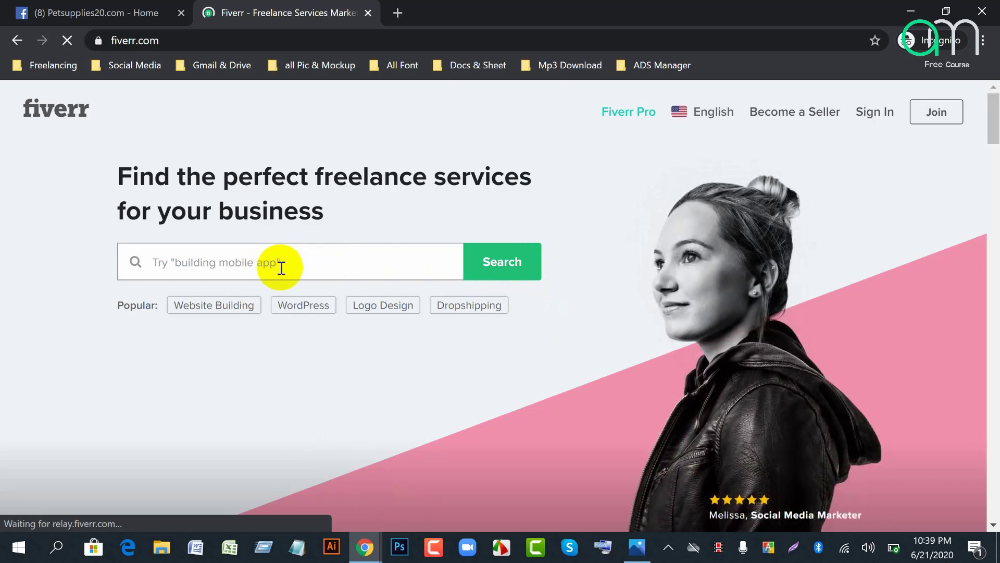
pyautogui.click(242, 264)
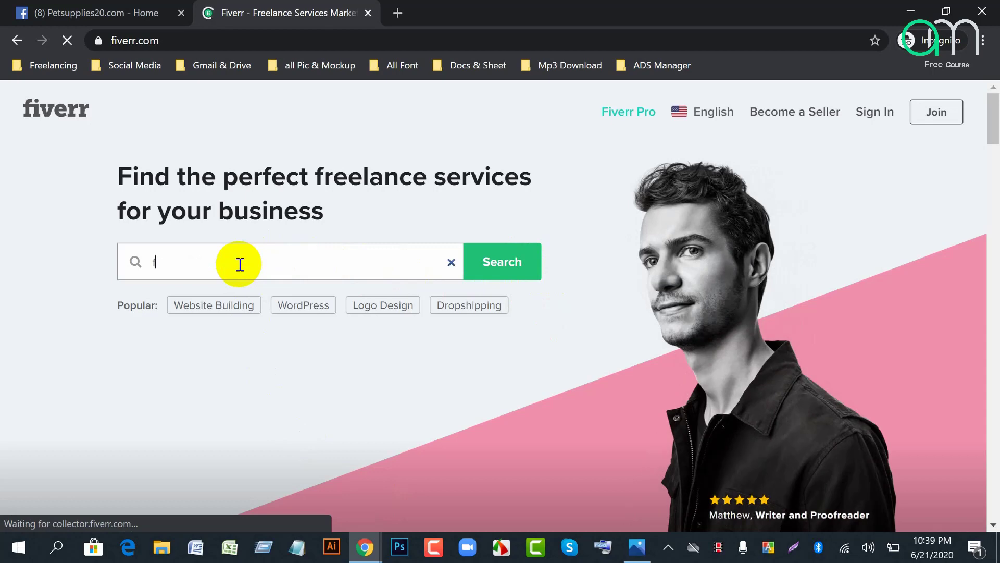
pyautogui.press('BackSpace')
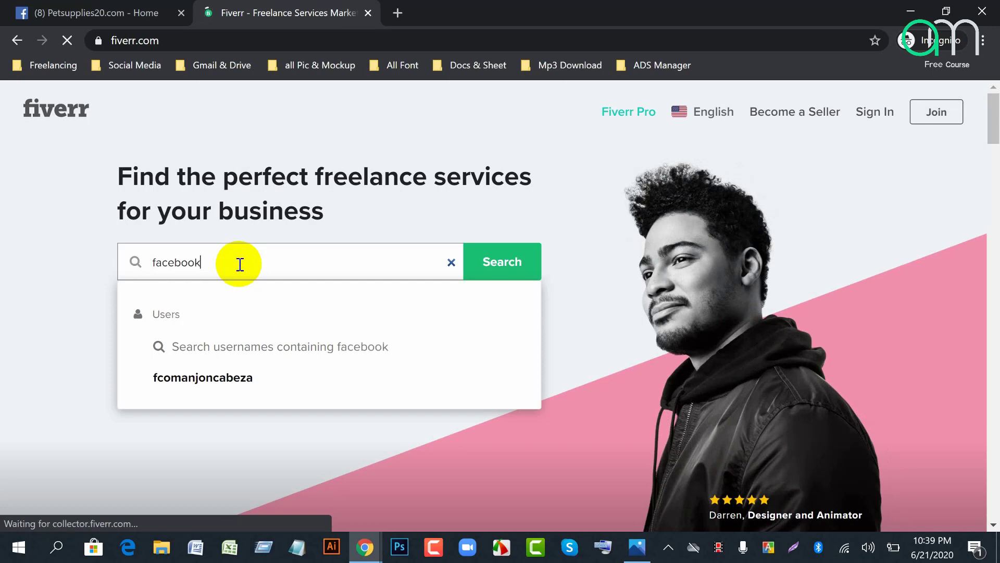
pyautogui.write('promotw')
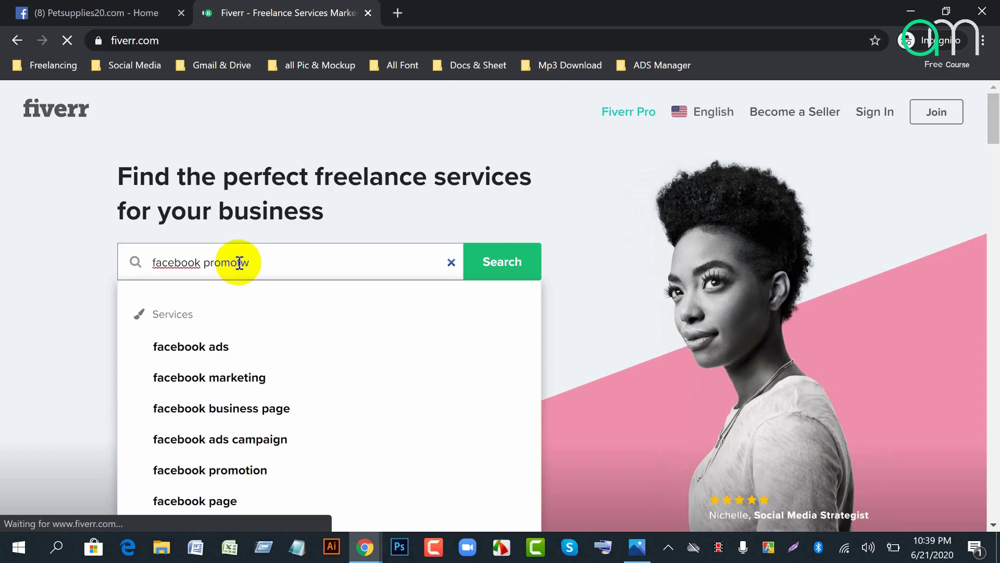
pyautogui.press('BackSpace')
pyautogui.write('e')
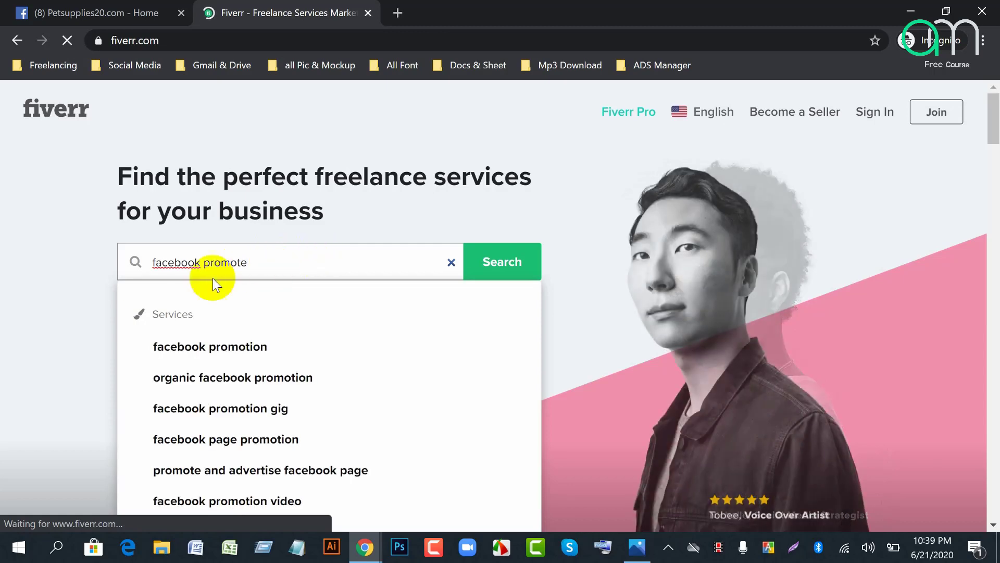
pyautogui.click(195, 368)
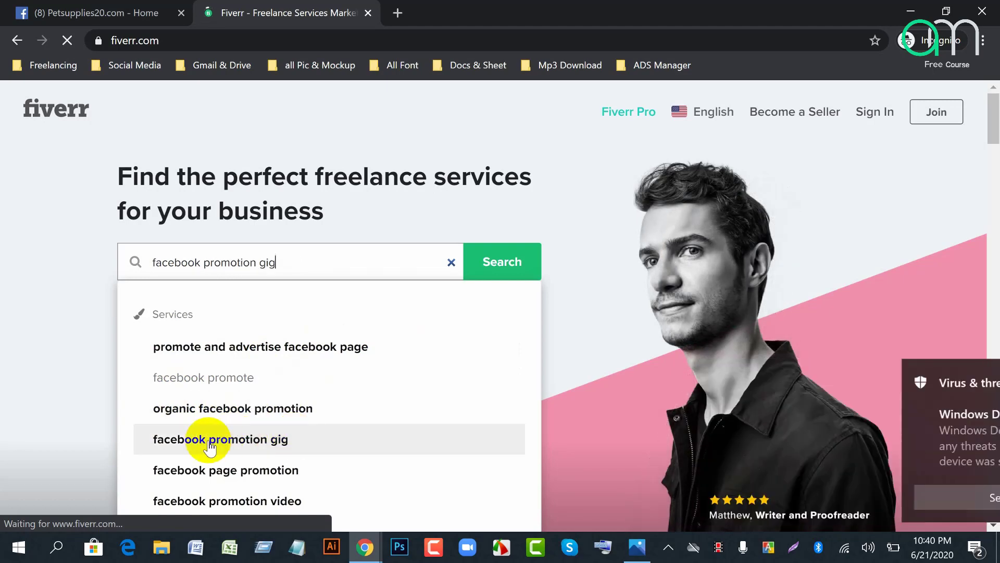
pyautogui.scroll(-2, 238, 473)
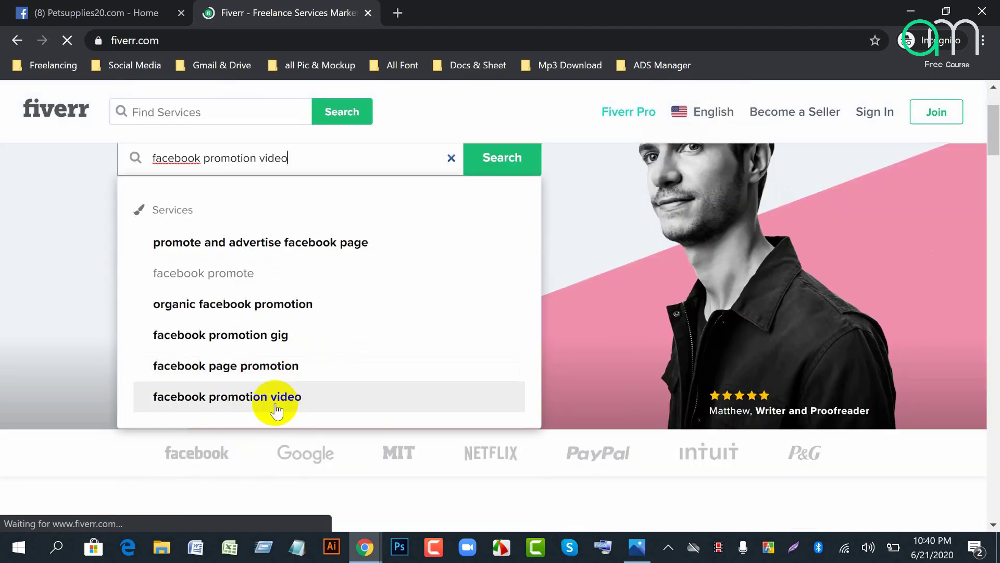
pyautogui.scroll(2, 275, 409)
pyautogui.click(196, 353)
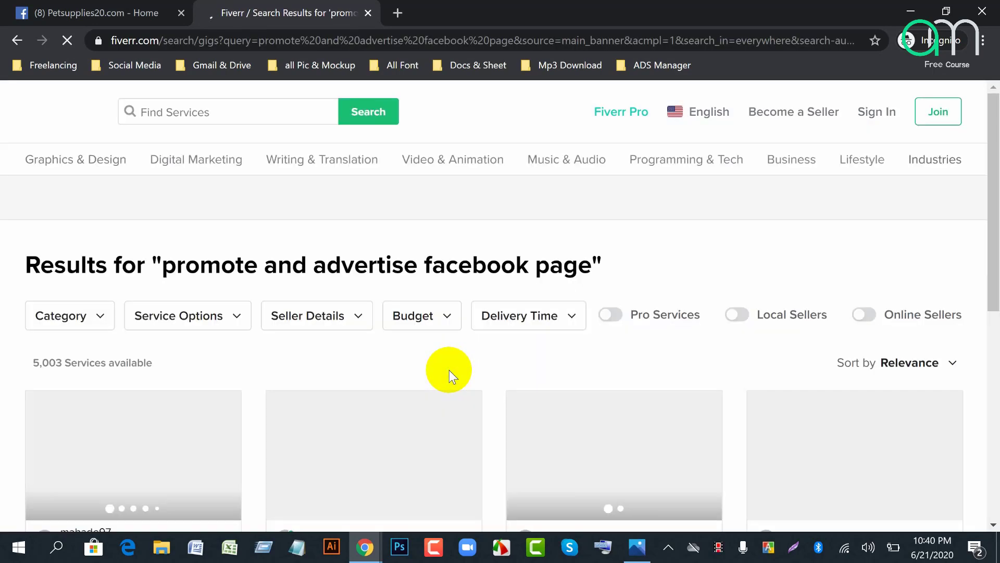
# Step: Browse the $5–$25 promotion gigs, dismiss the cookie notice, and return to the Petsupplies20.com tab
pyautogui.scroll(-4, 242, 349)
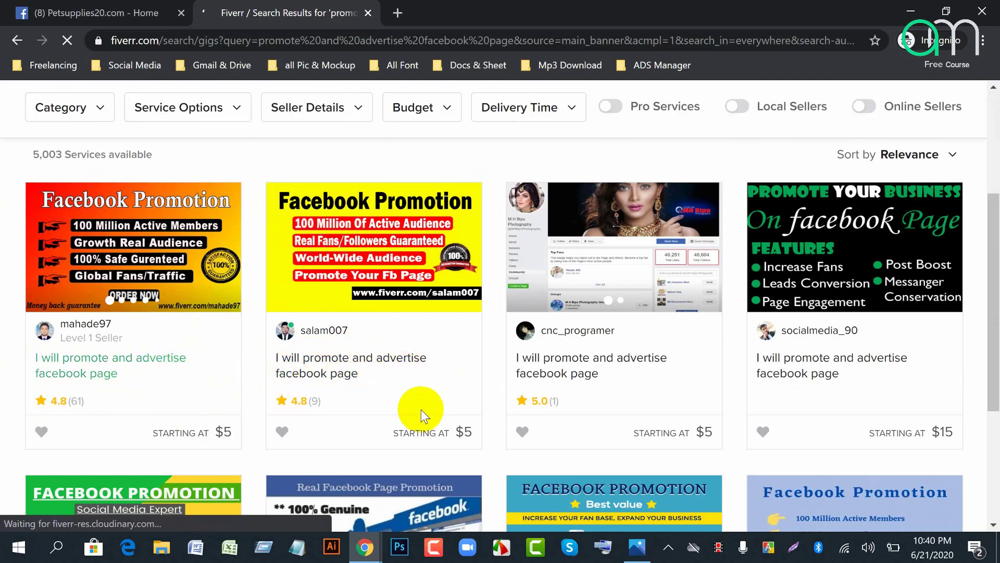
pyautogui.scroll(-2, 422, 410)
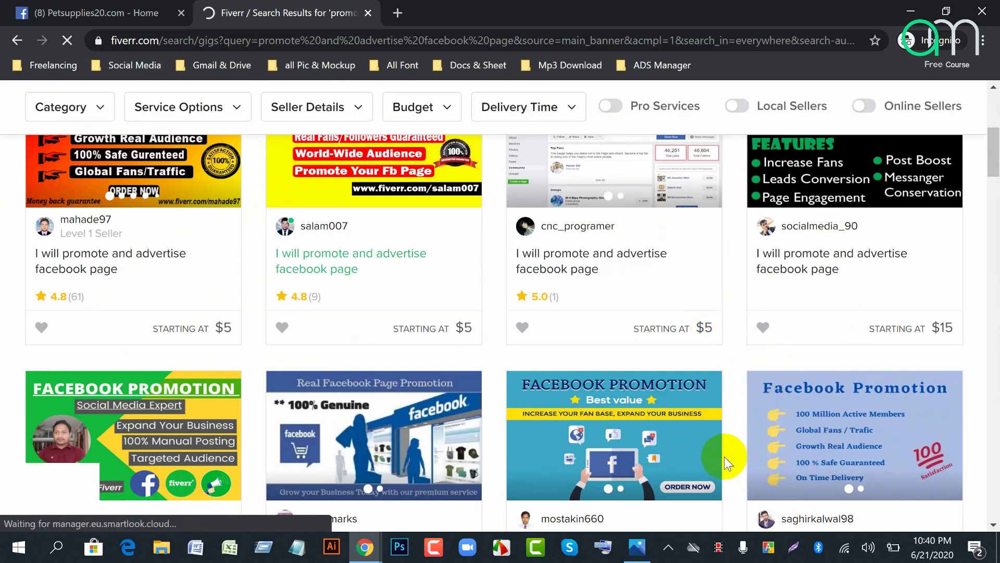
pyautogui.scroll(-4, 736, 461)
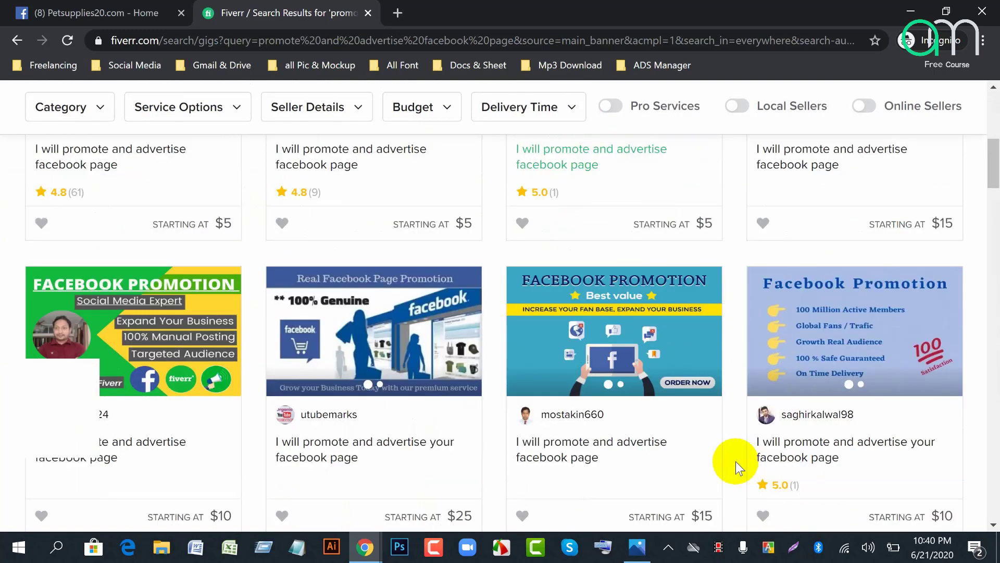
pyautogui.scroll(-2, 736, 461)
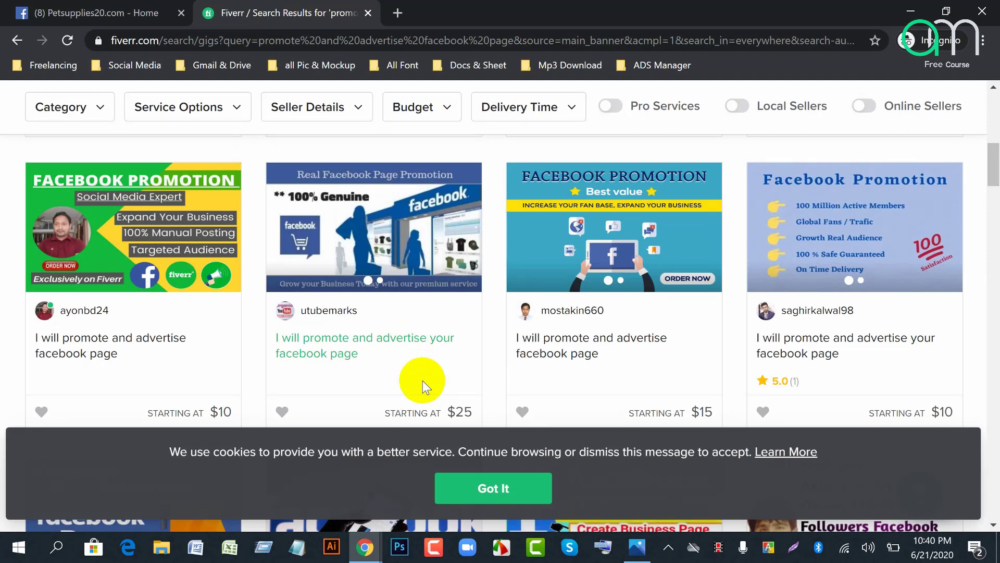
pyautogui.click(508, 485)
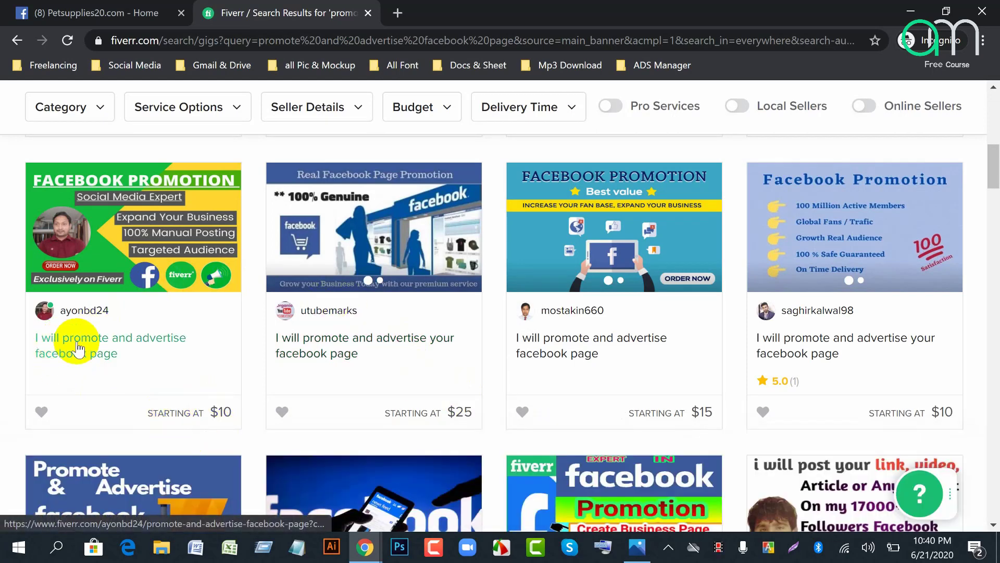
pyautogui.scroll(-4, 473, 426)
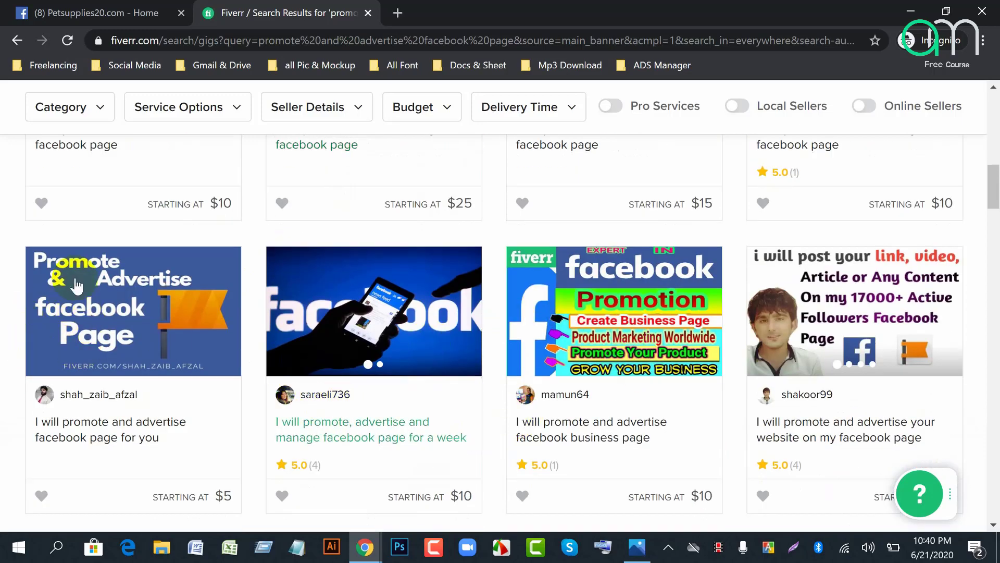
pyautogui.scroll(-4, 532, 440)
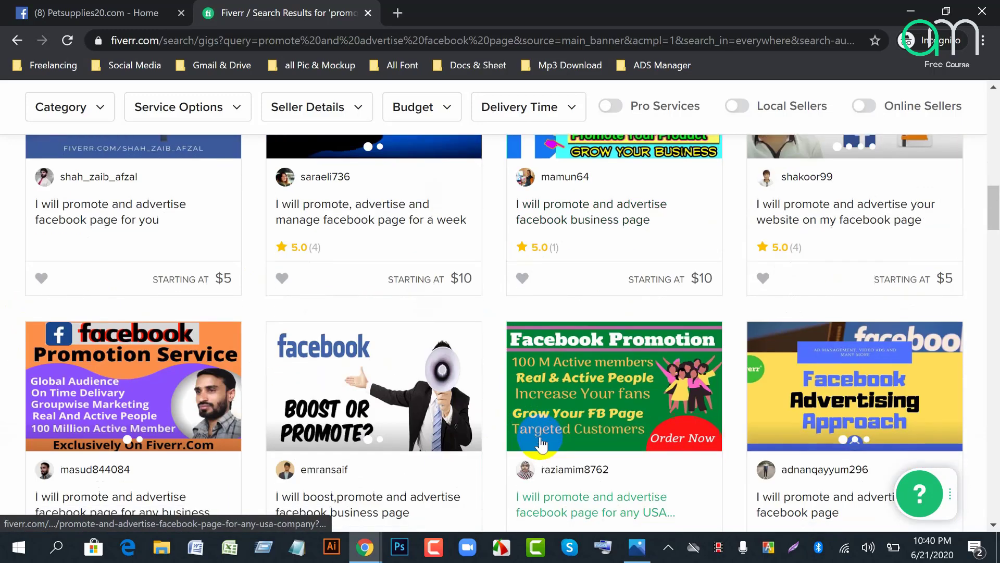
pyautogui.scroll(-4, 537, 446)
pyautogui.scroll(-2, 542, 445)
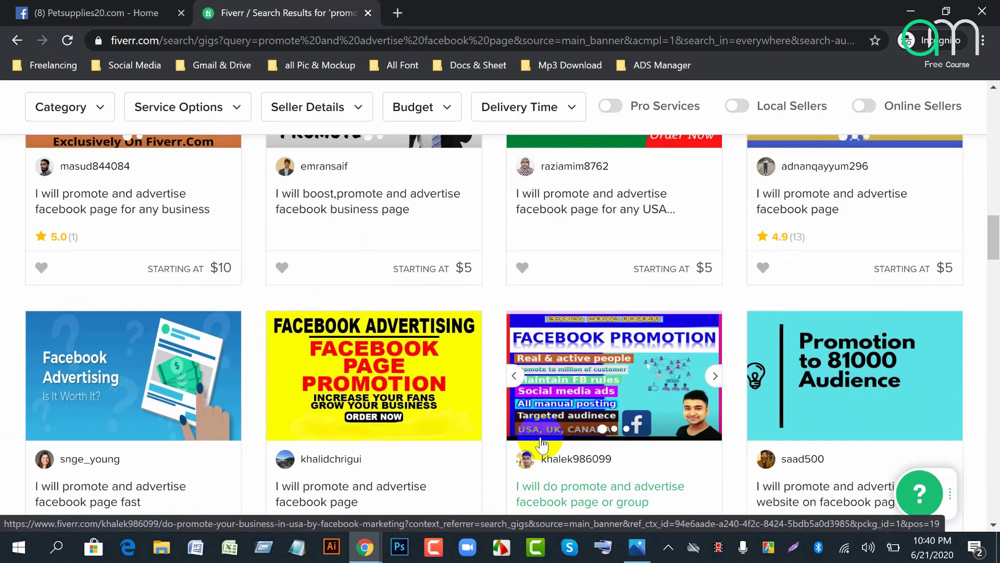
pyautogui.scroll(5, 542, 443)
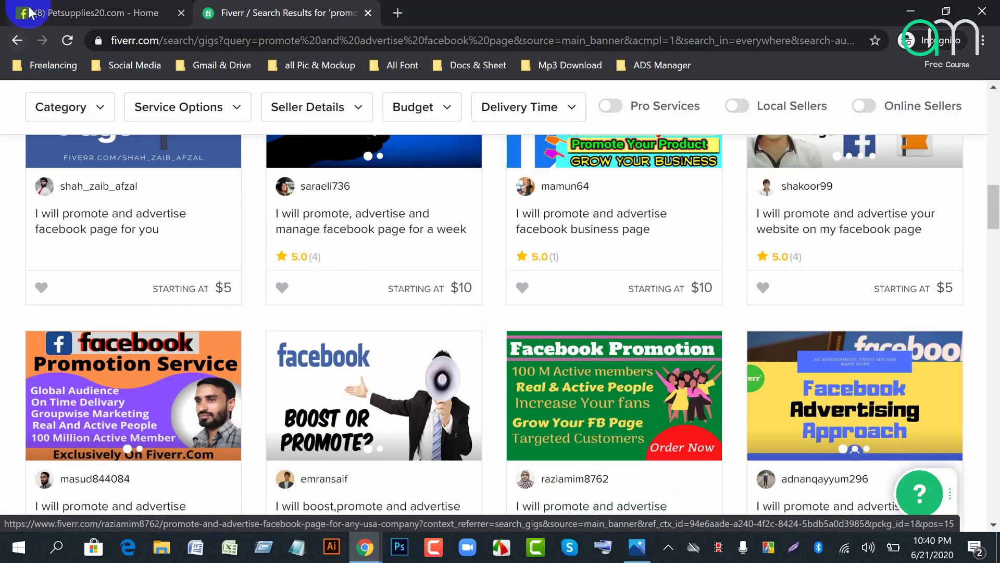
pyautogui.click(78, 13)
pyautogui.scroll(-3, 657, 341)
pyautogui.scroll(15, 324, 309)
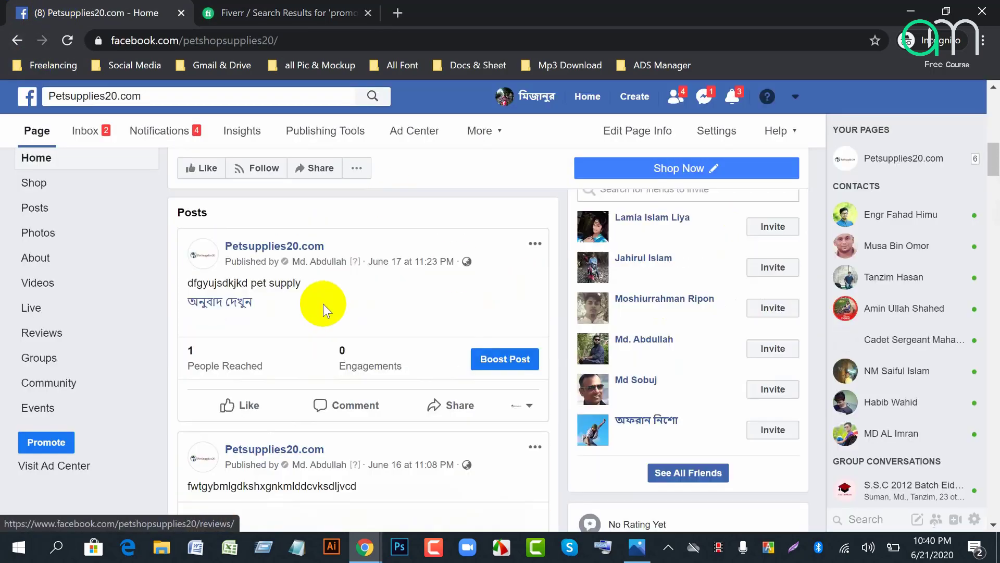
# Step: Show the Settings tab of the Petsupplies20.com Facebook page
pyautogui.click(733, 138)
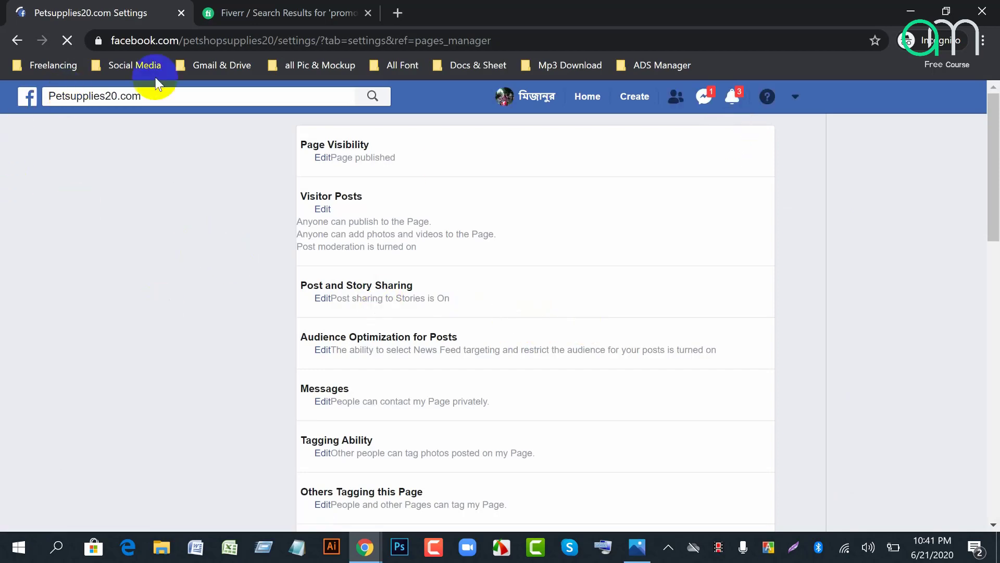
# Step: On the Fiverr tab, replace the previous search with a 'facebook boost' gig search
pyautogui.click(250, 14)
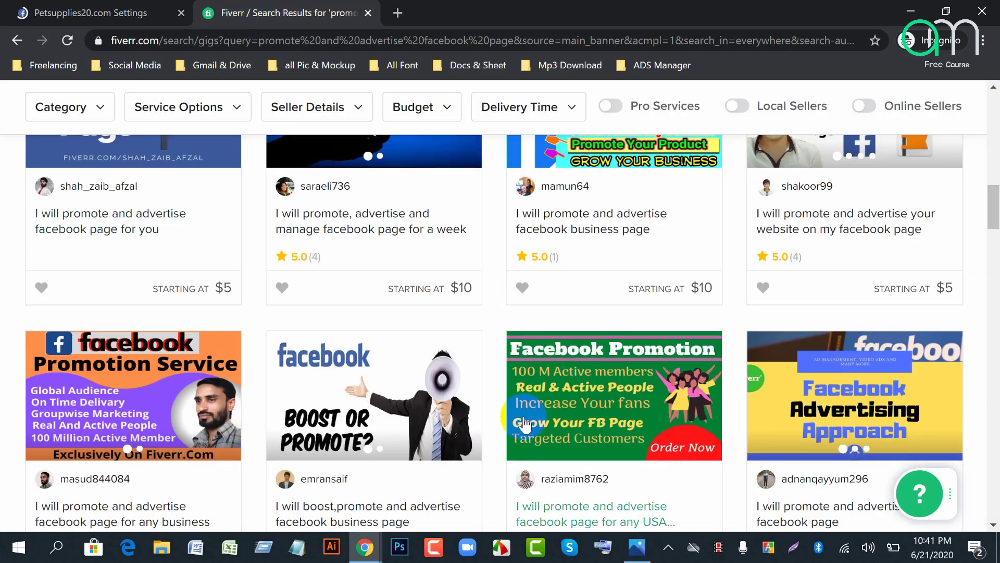
pyautogui.scroll(-6, 525, 426)
pyautogui.scroll(5, 380, 318)
pyautogui.scroll(-2, 838, 399)
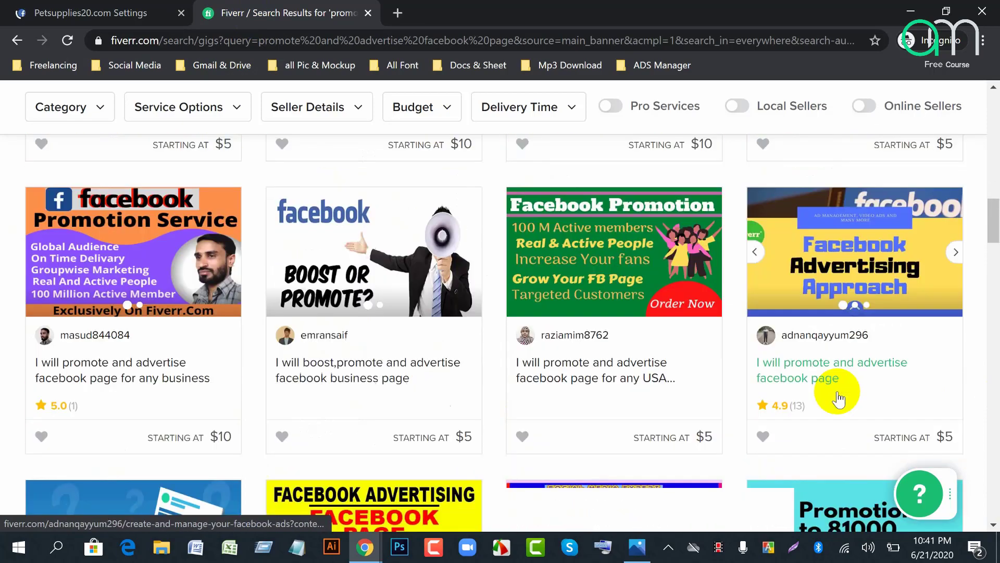
pyautogui.scroll(-8, 839, 399)
pyautogui.scroll(12, 482, 454)
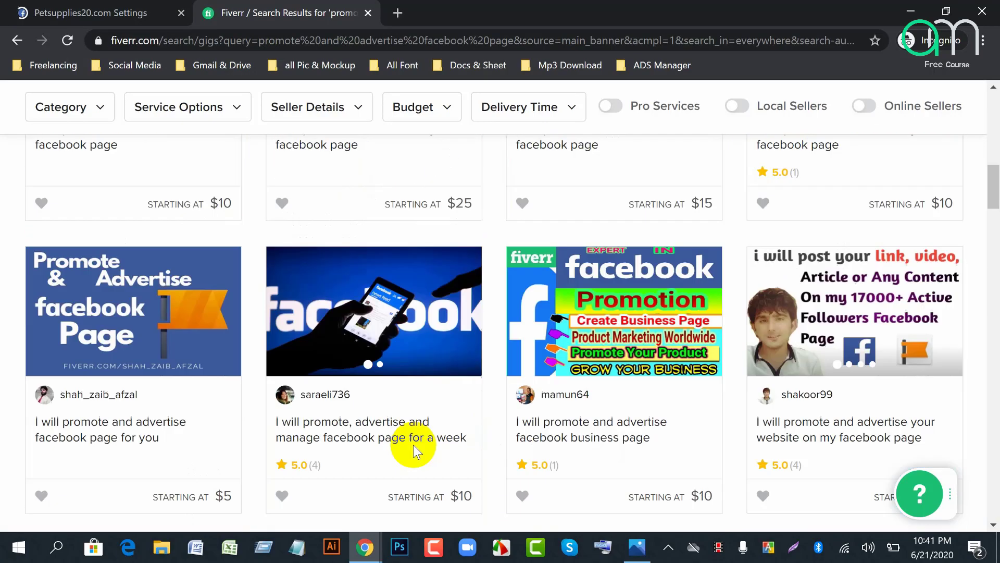
pyautogui.scroll(10, 414, 445)
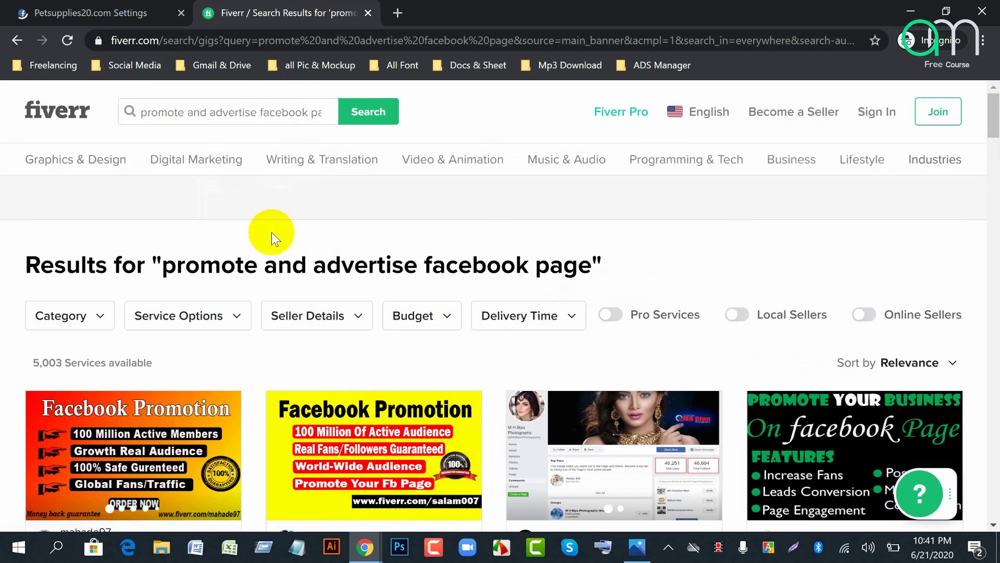
pyautogui.click(327, 113)
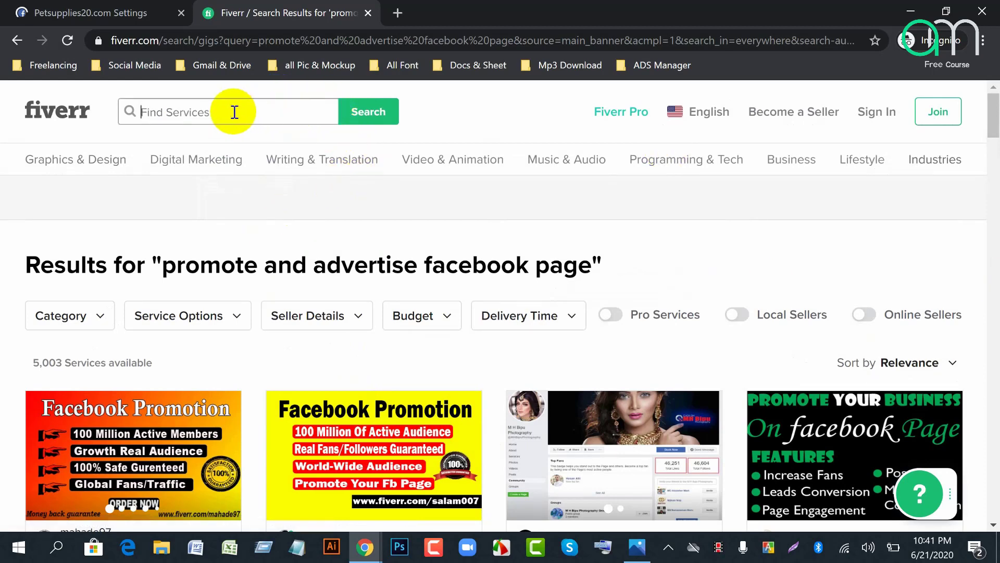
pyautogui.click(235, 112)
pyautogui.write('facebook boost')
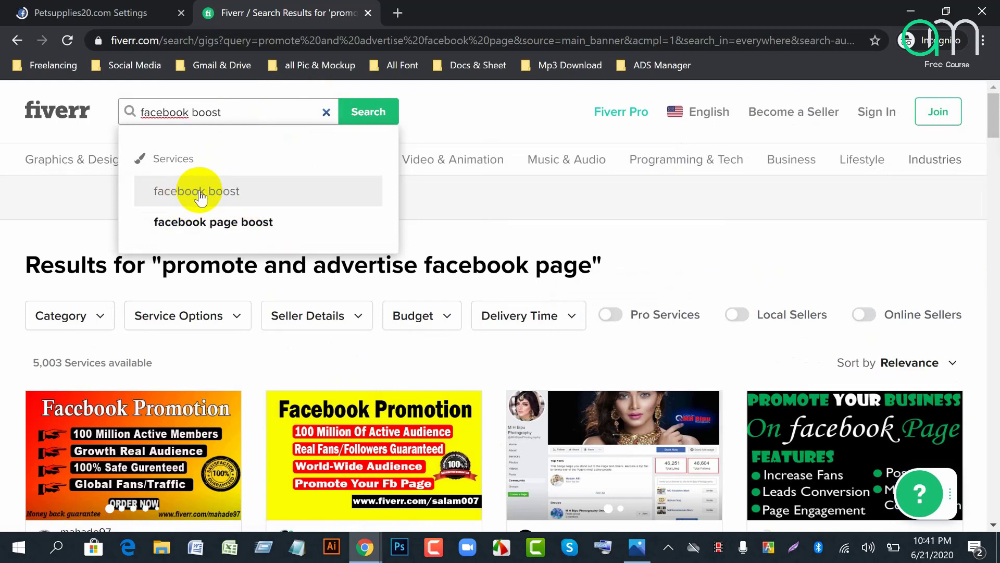
pyautogui.click(200, 194)
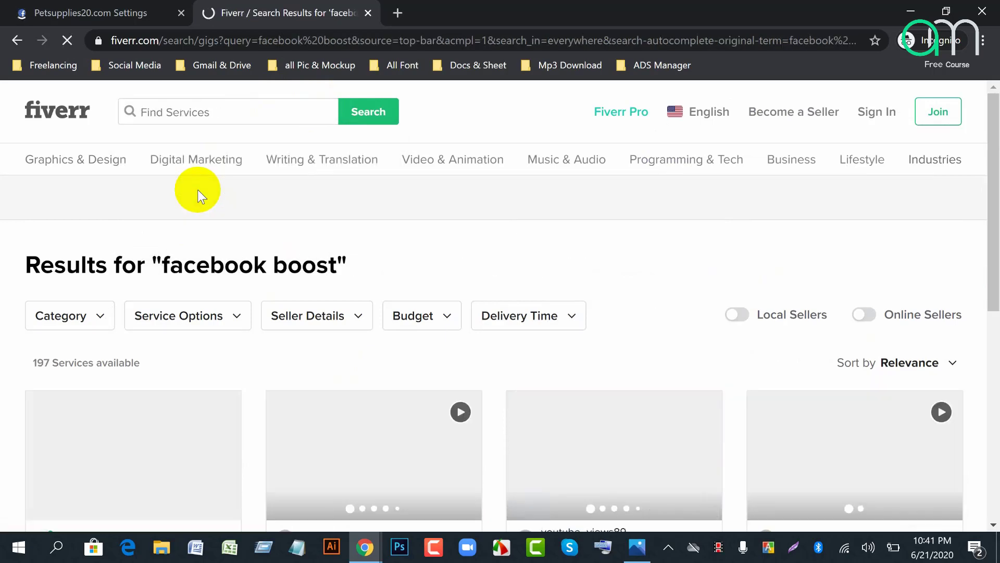
# Step: Close the sign-up prompt over the 197 results and return to the Facebook settings tab
pyautogui.scroll(-8, 532, 296)
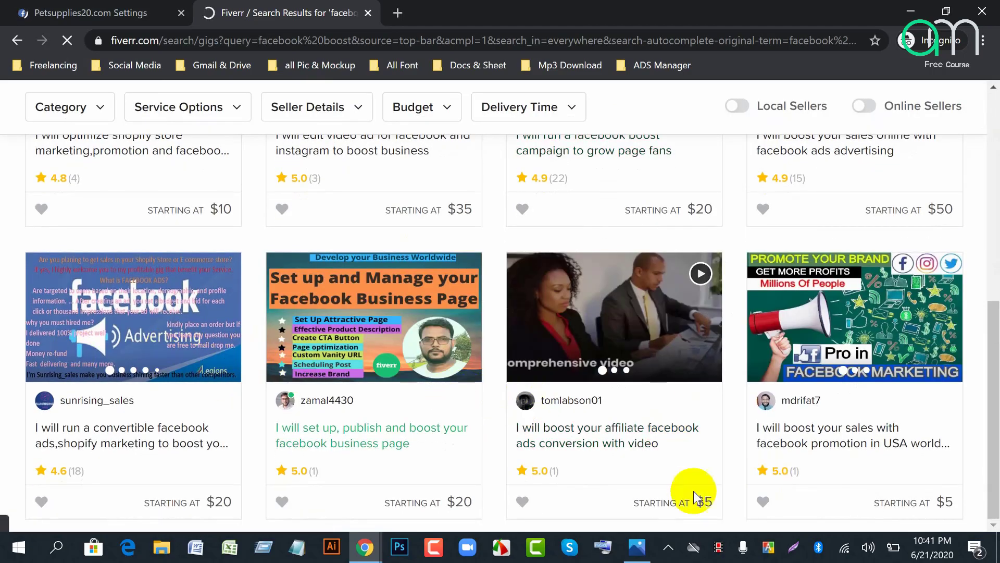
pyautogui.scroll(8, 491, 440)
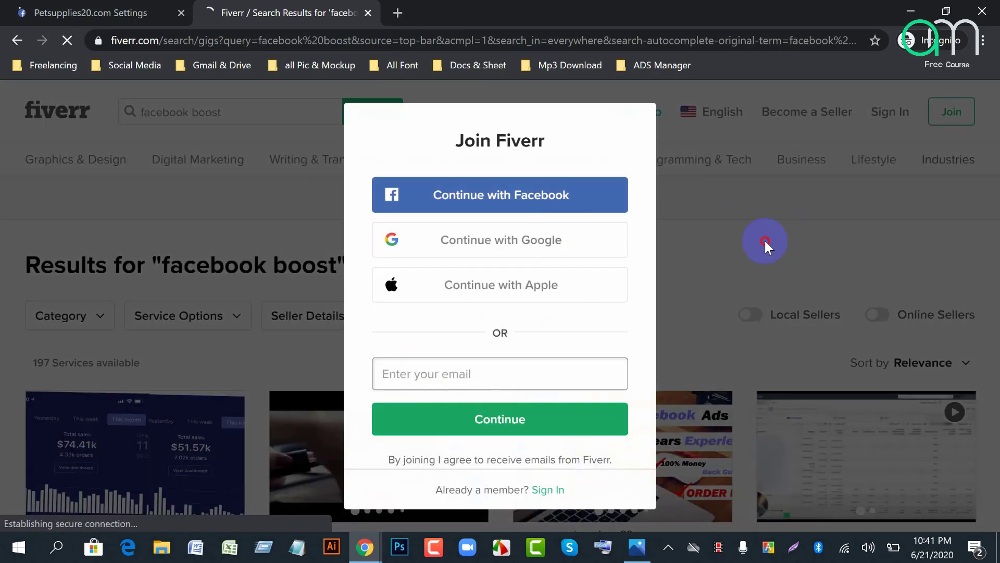
pyautogui.click(764, 239)
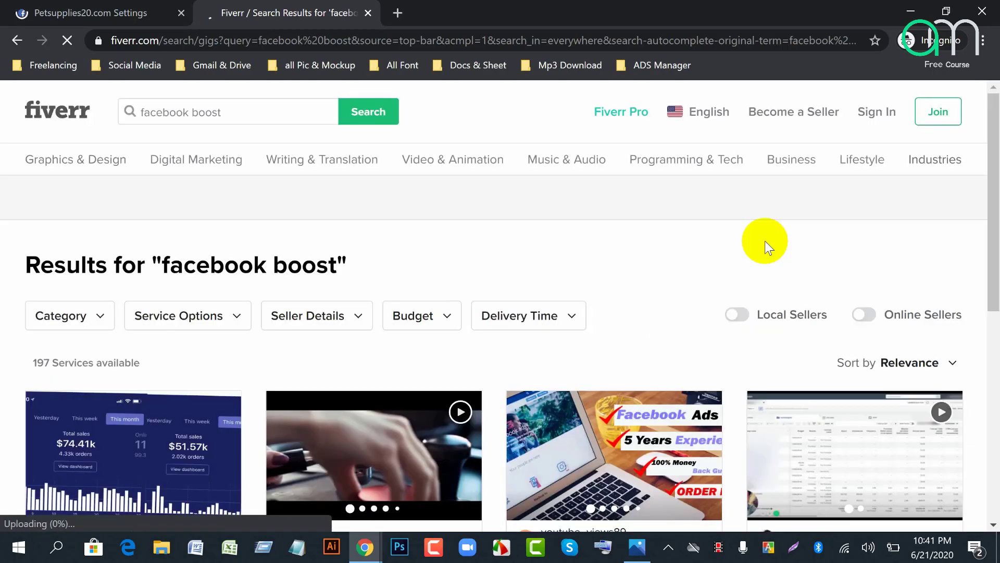
pyautogui.scroll(-6, 521, 421)
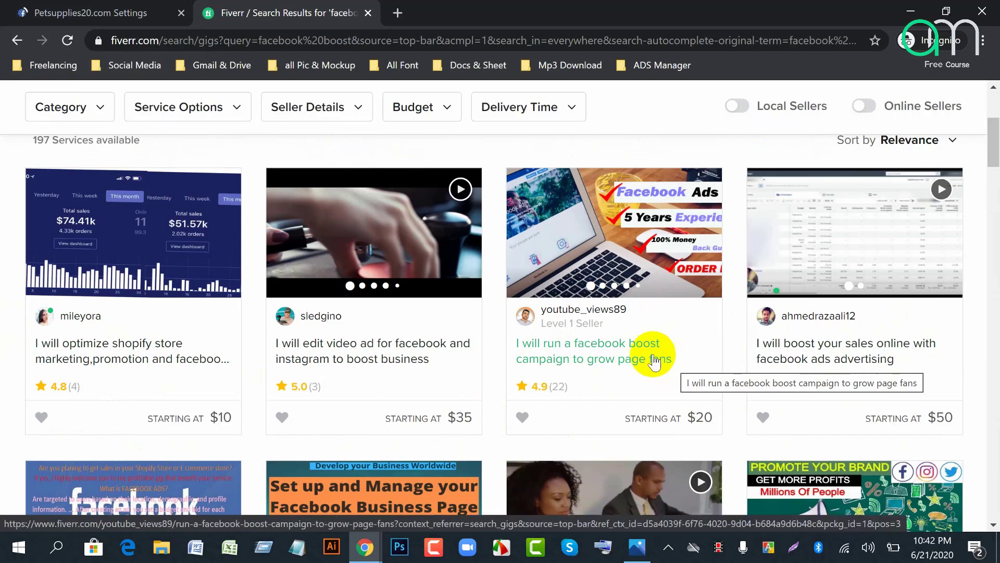
pyautogui.click(52, 13)
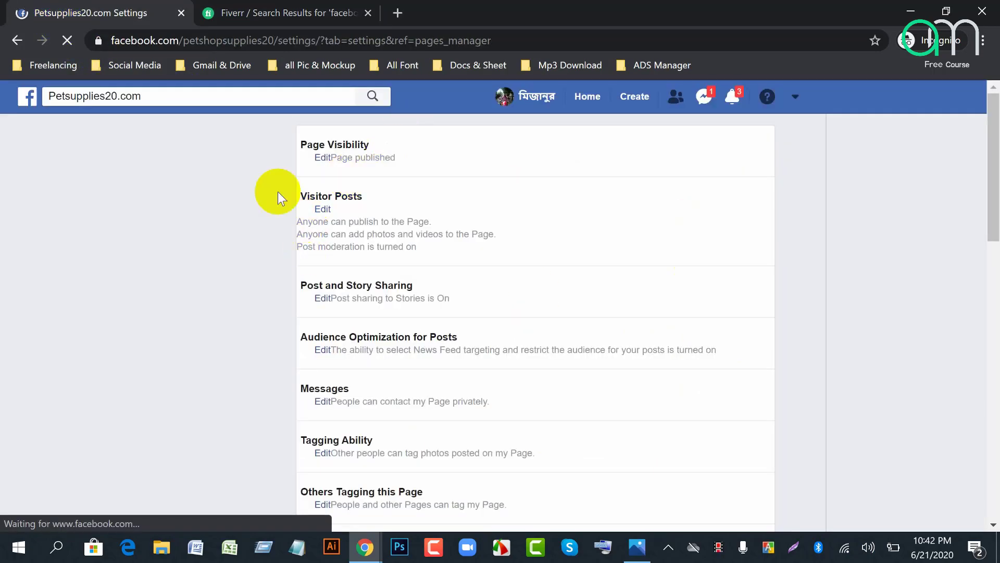
# Step: Reload the stalled Petsupplies20.com settings page and switch to its Page Roles section
pyautogui.click(67, 40)
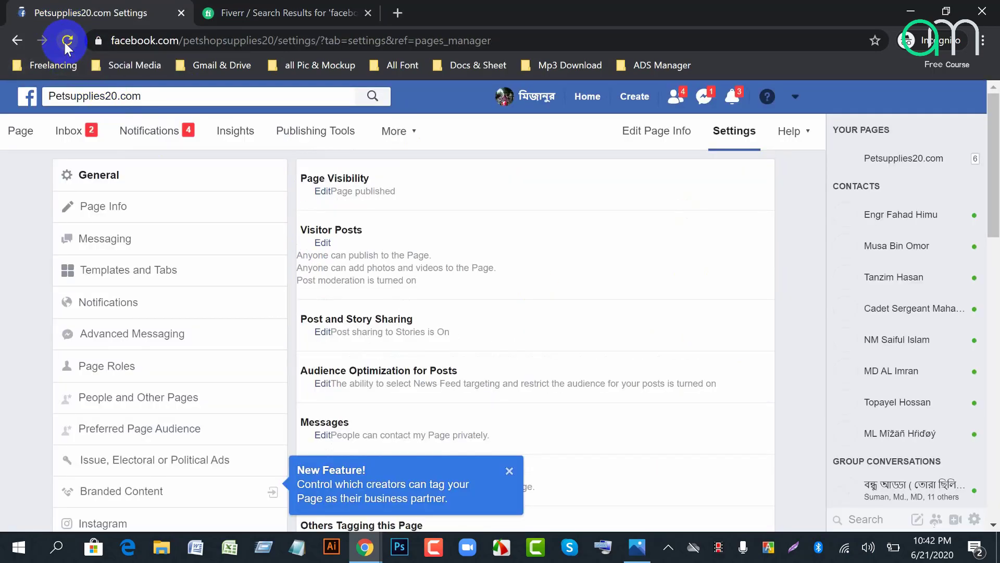
pyautogui.click(67, 42)
pyautogui.click(104, 366)
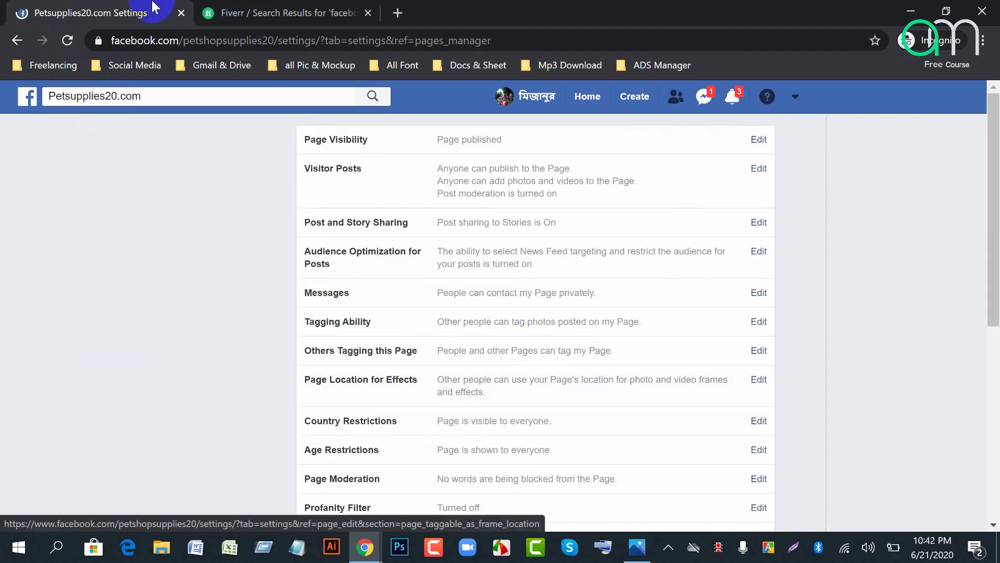
pyautogui.click(747, 424)
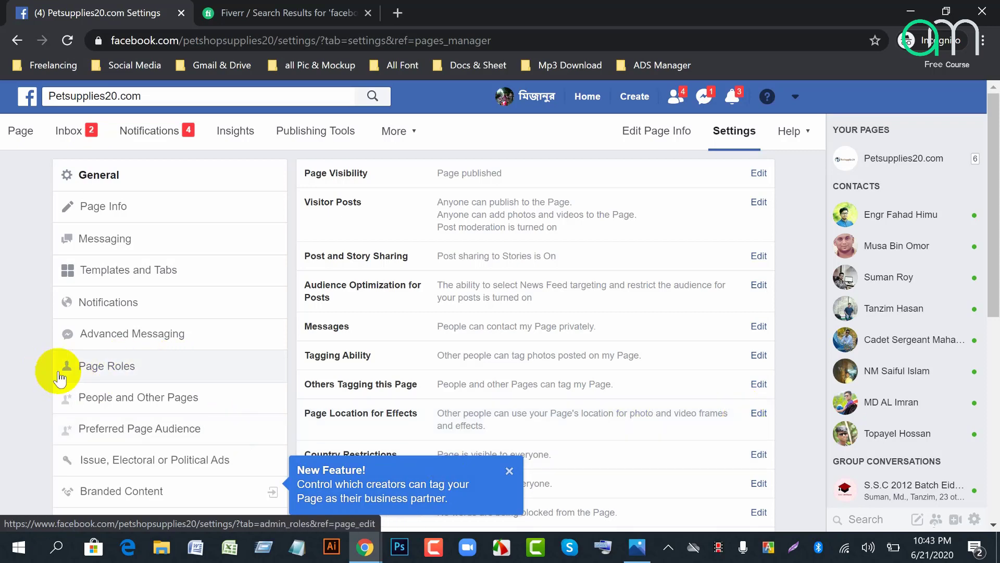
pyautogui.click(94, 367)
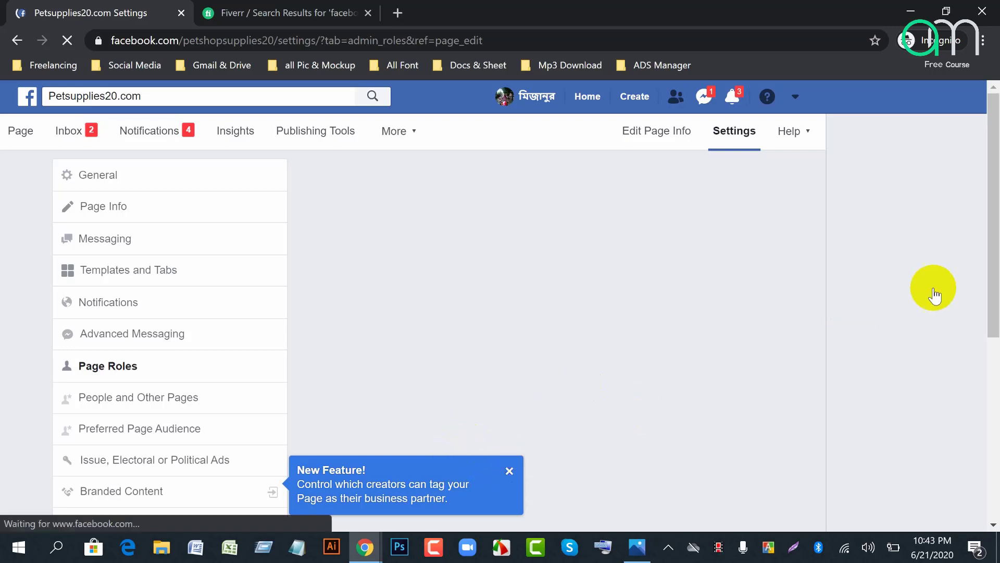
# Step: Enter the new person's name in Assign a New Page Role and pick them from the suggestions
pyautogui.scroll(-4, 521, 412)
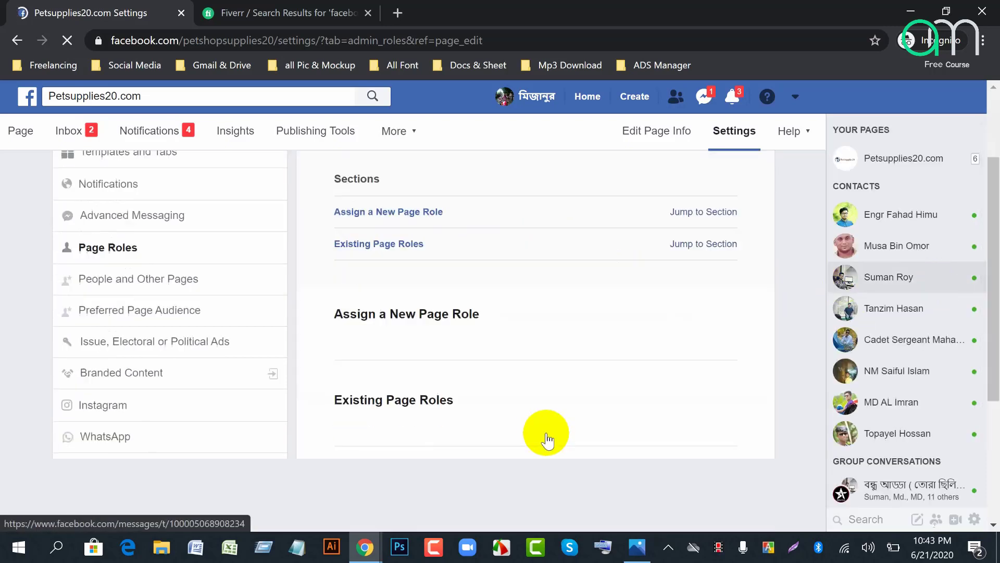
pyautogui.scroll(4, 545, 429)
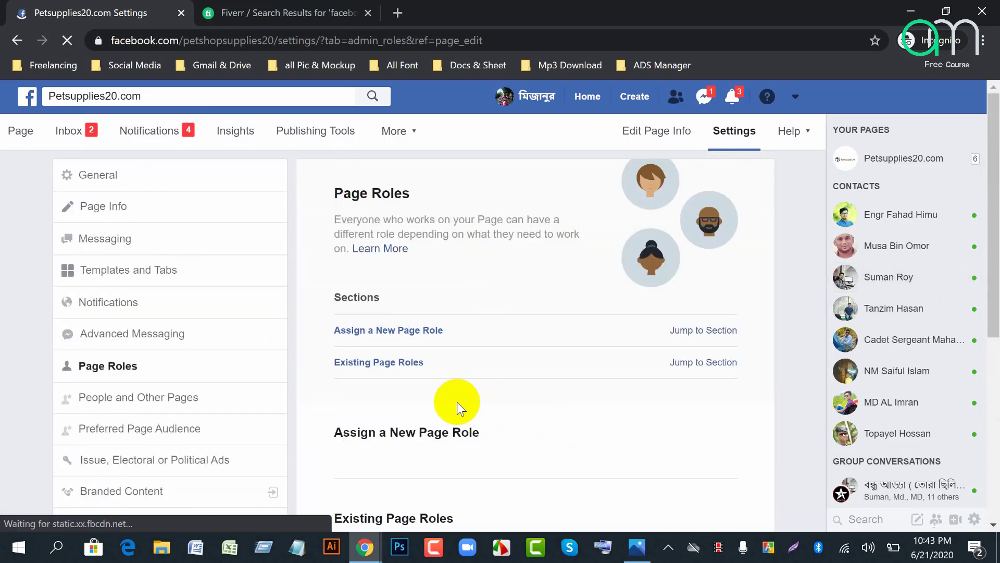
pyautogui.scroll(-5, 451, 411)
pyautogui.scroll(5, 464, 411)
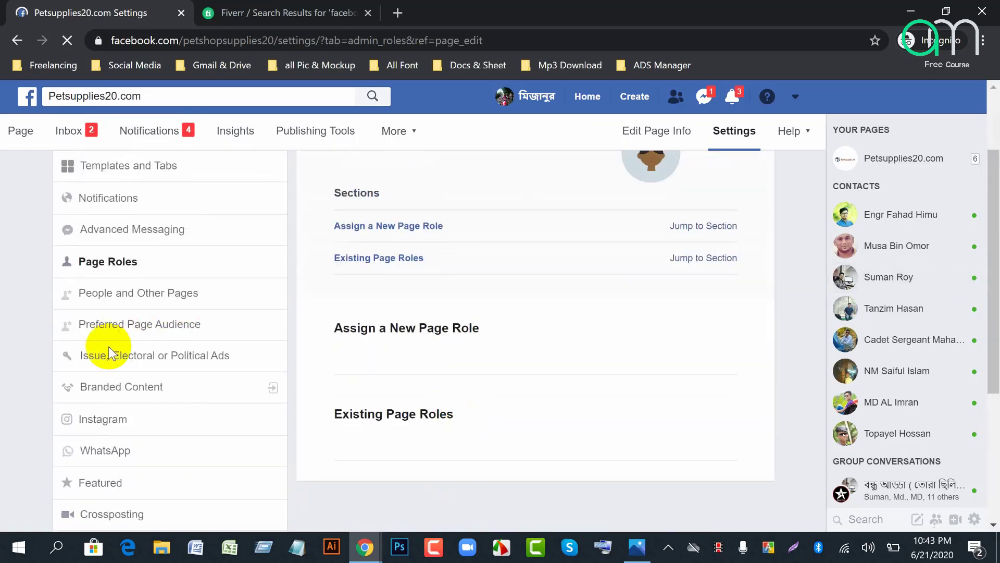
pyautogui.scroll(2, 563, 283)
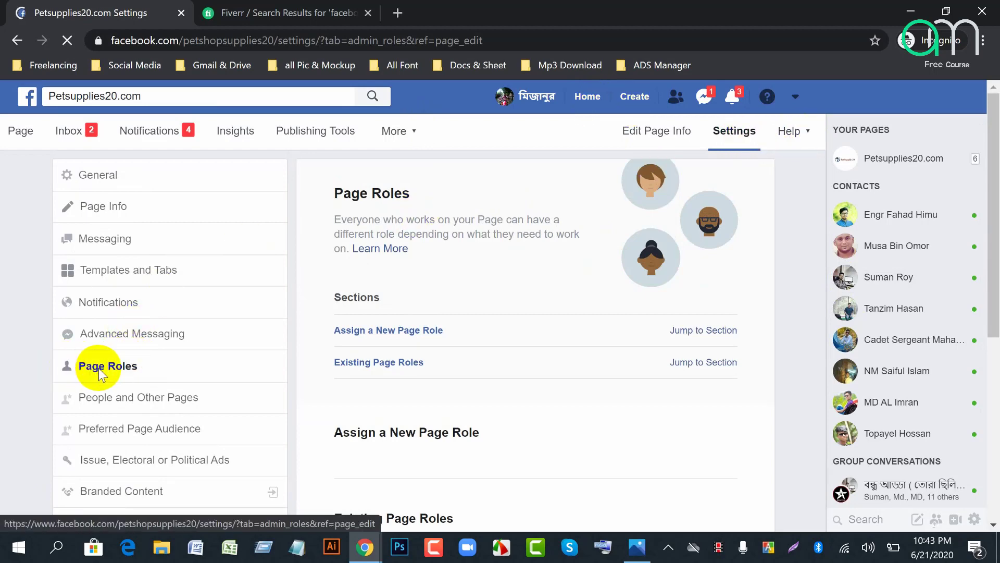
pyautogui.scroll(-5, 94, 371)
pyautogui.scroll(4, 365, 323)
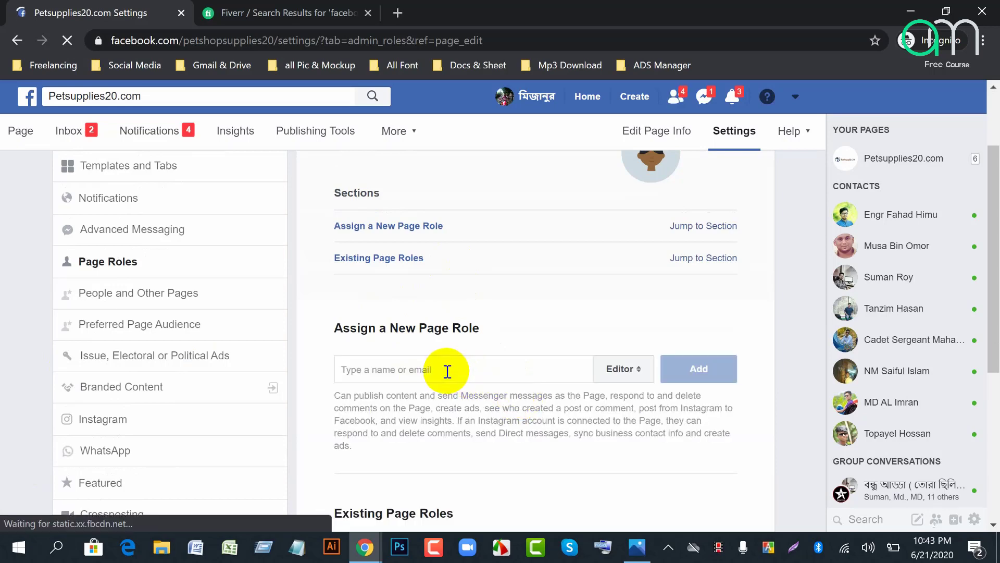
pyautogui.click(640, 374)
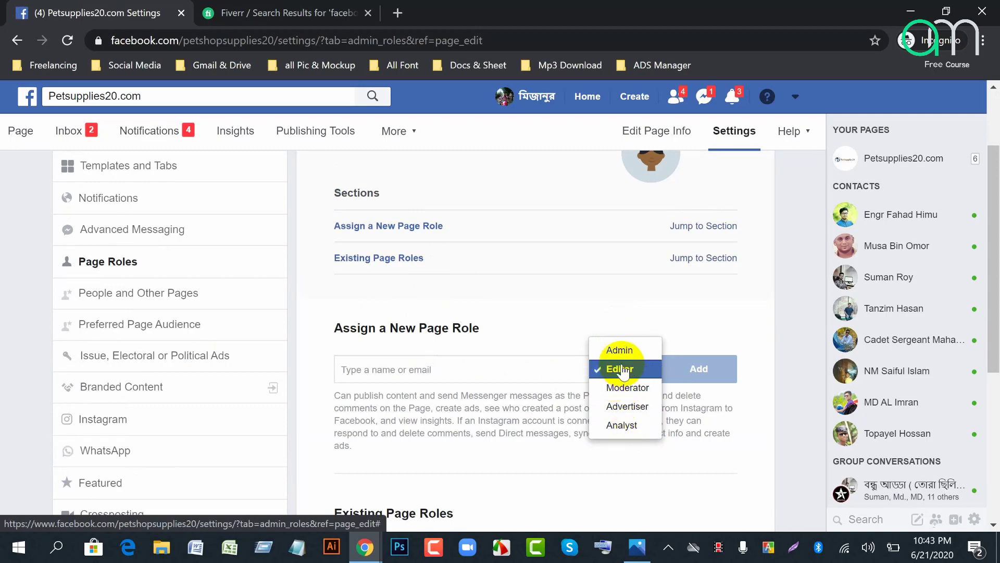
pyautogui.click(380, 371)
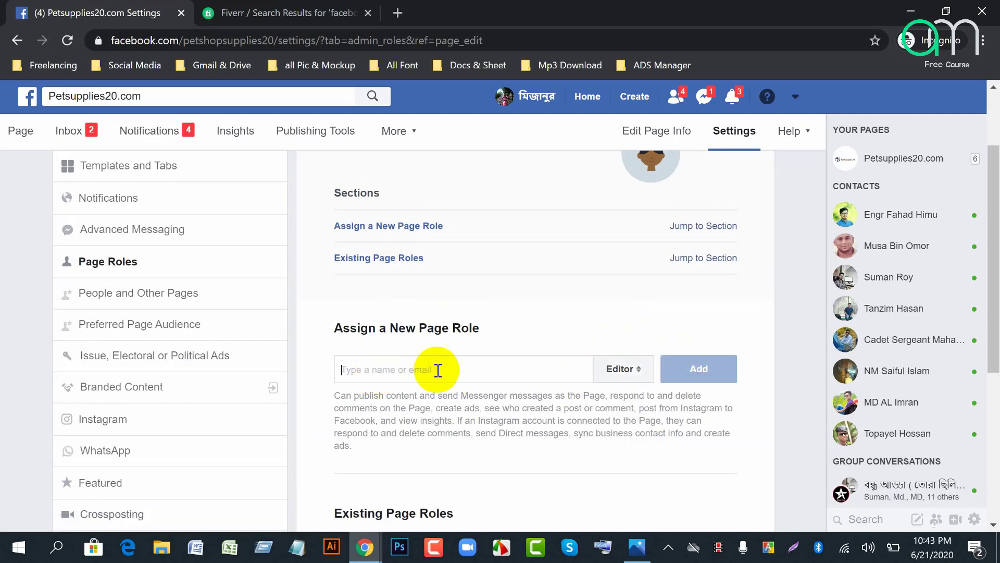
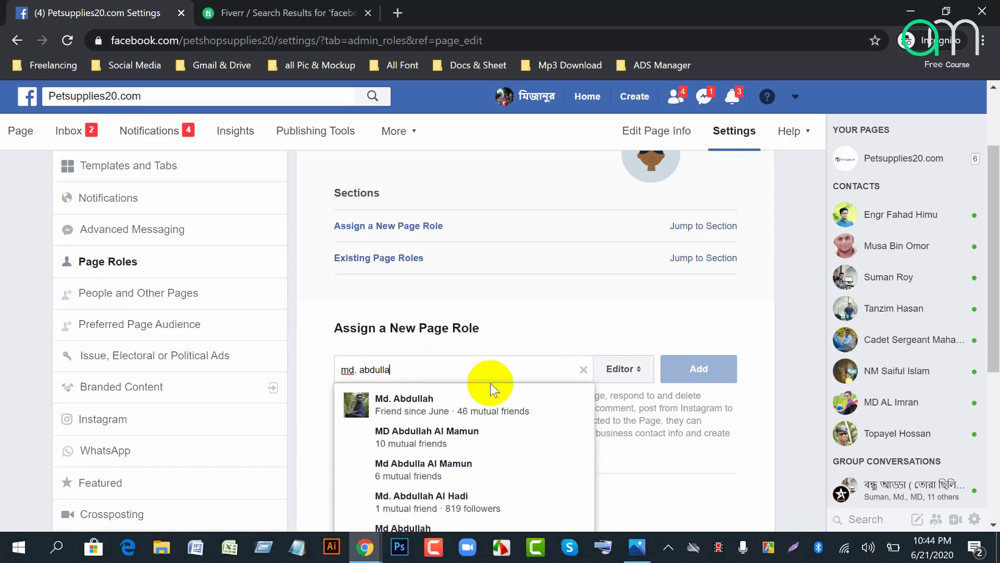
pyautogui.click(406, 406)
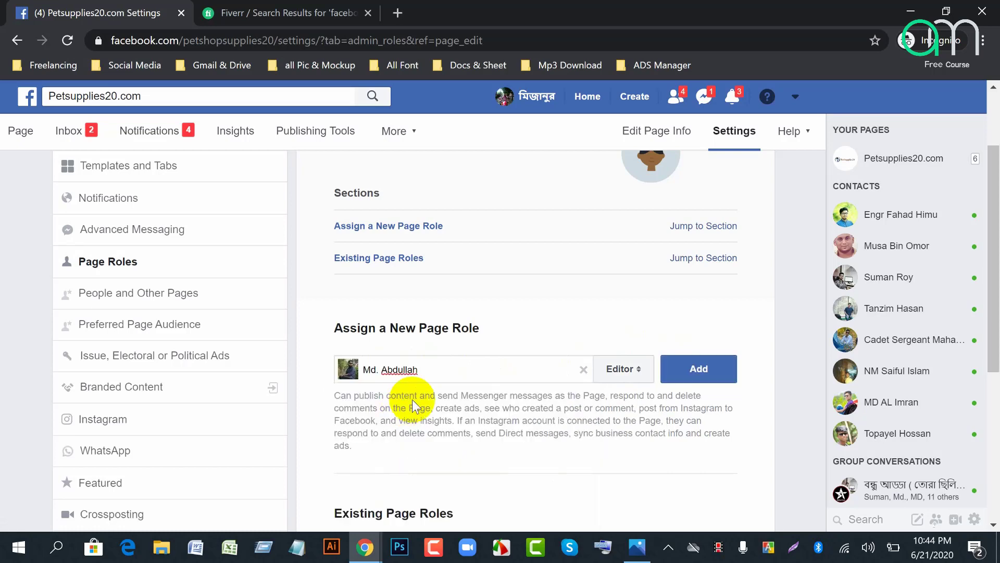
# Step: Set the new person's role to Admin and scroll through Existing Page Roles
pyautogui.click(638, 370)
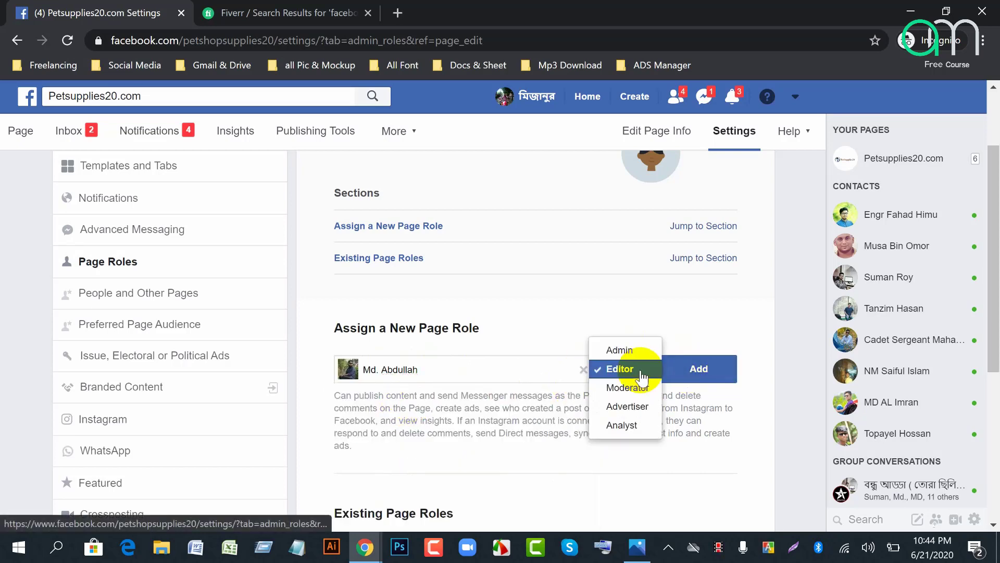
pyautogui.click(624, 345)
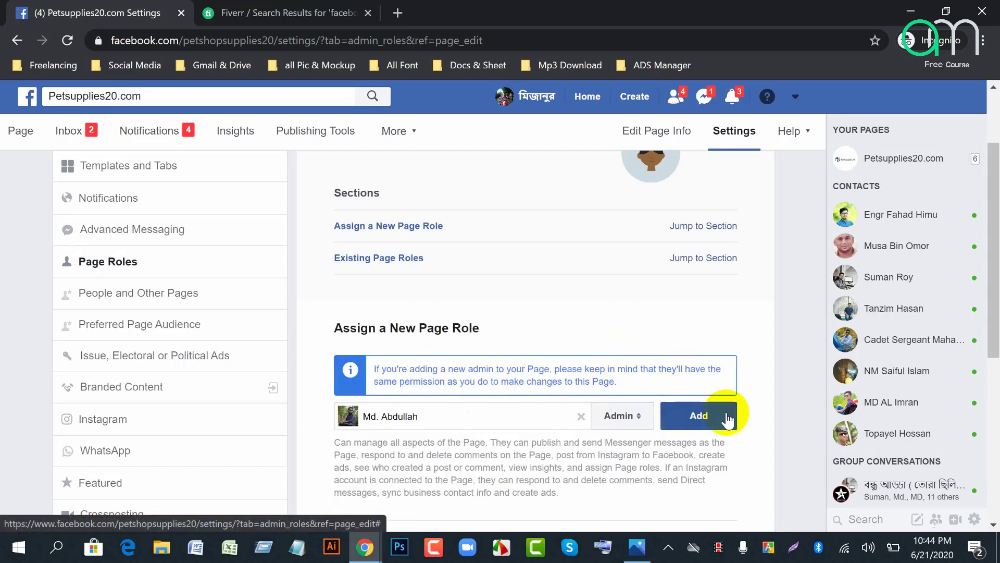
pyautogui.scroll(-4, 727, 411)
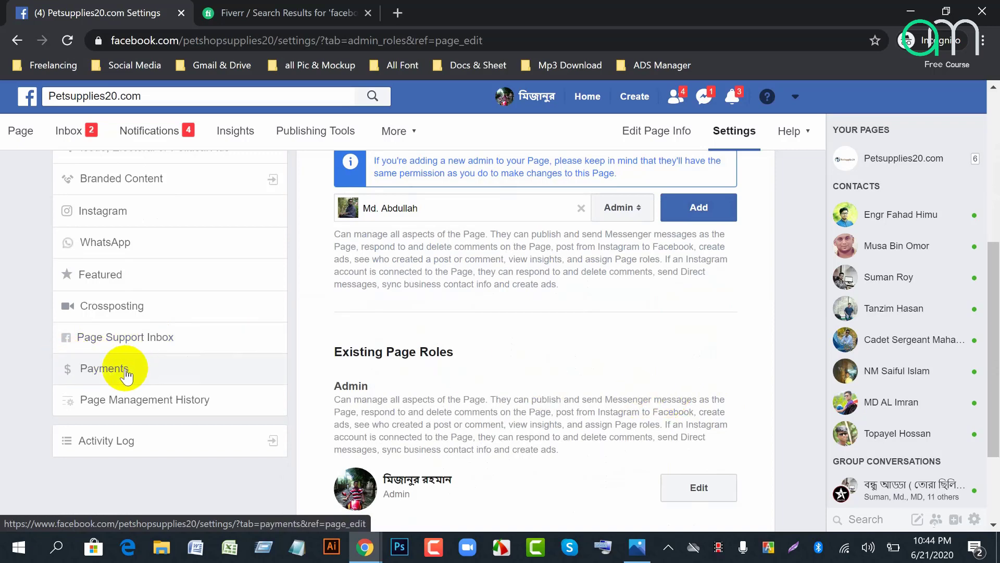
pyautogui.scroll(5, 146, 383)
pyautogui.scroll(-7, 167, 384)
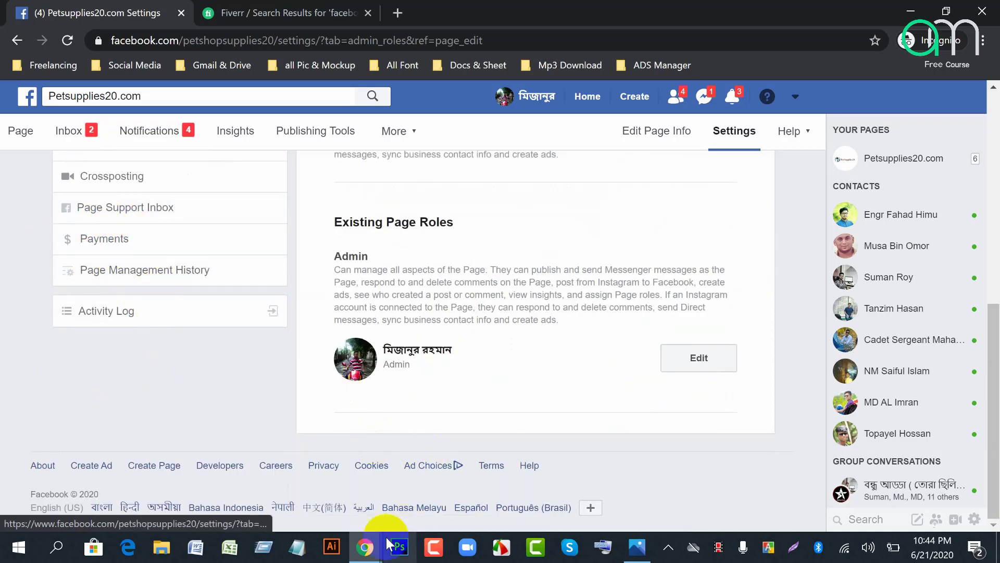
# Step: Admit the waiting guest into the Google Meet call
pyautogui.moveTo(366, 555)
pyautogui.click(223, 485)
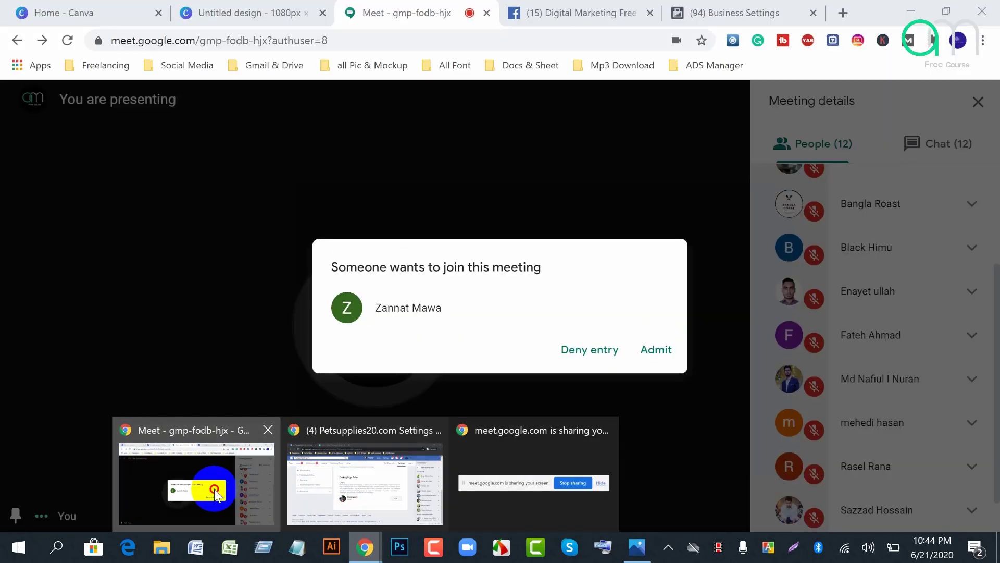
pyautogui.click(662, 349)
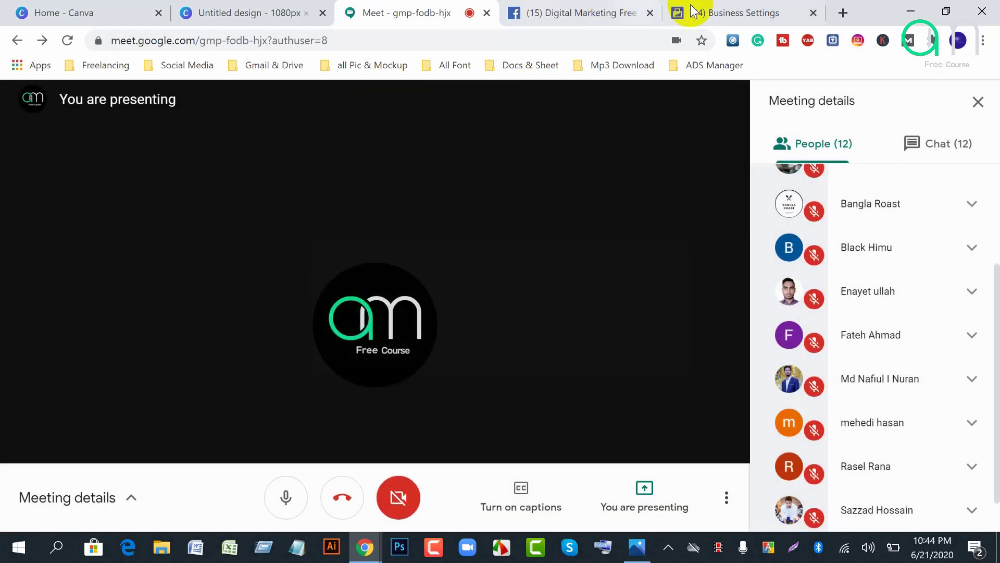
# Step: Open Billing in Business Settings, showing the Boost Payment account's $0.00 balance
pyautogui.click(704, 17)
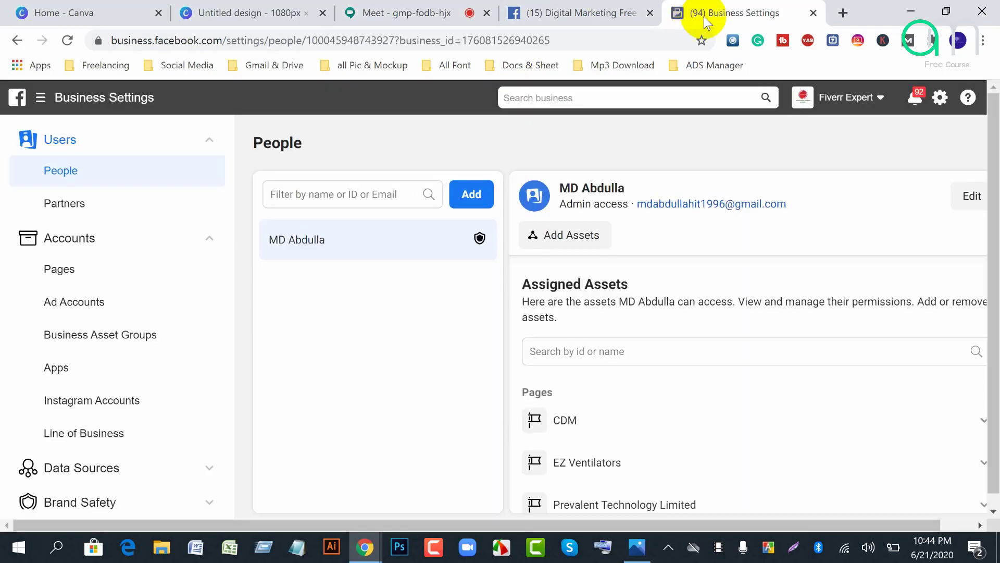
pyautogui.click(46, 101)
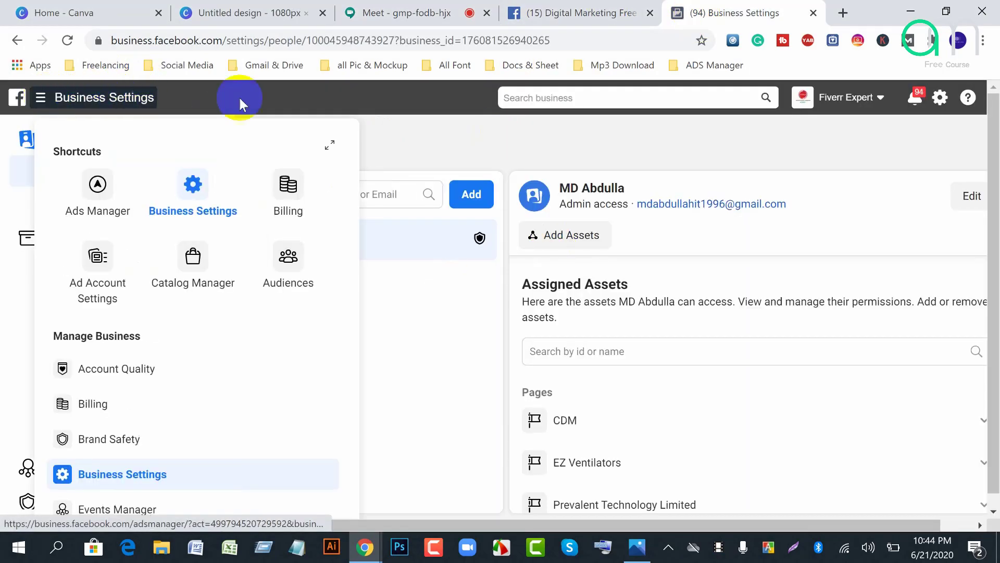
pyautogui.click(287, 192)
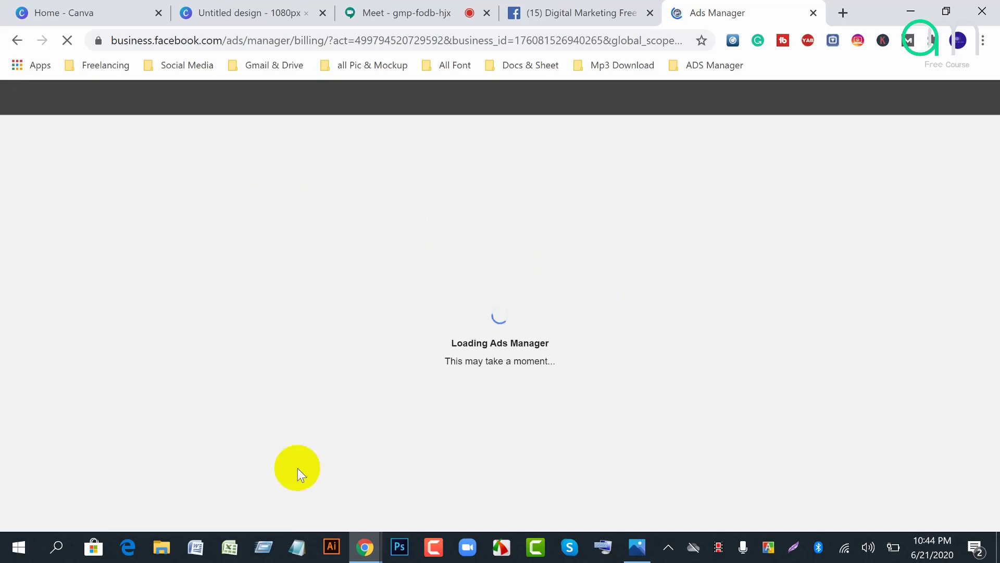
# Step: Cycle through the Facebook settings and Fiverr windows, then return to the Ads Manager billing window
pyautogui.moveTo(365, 547)
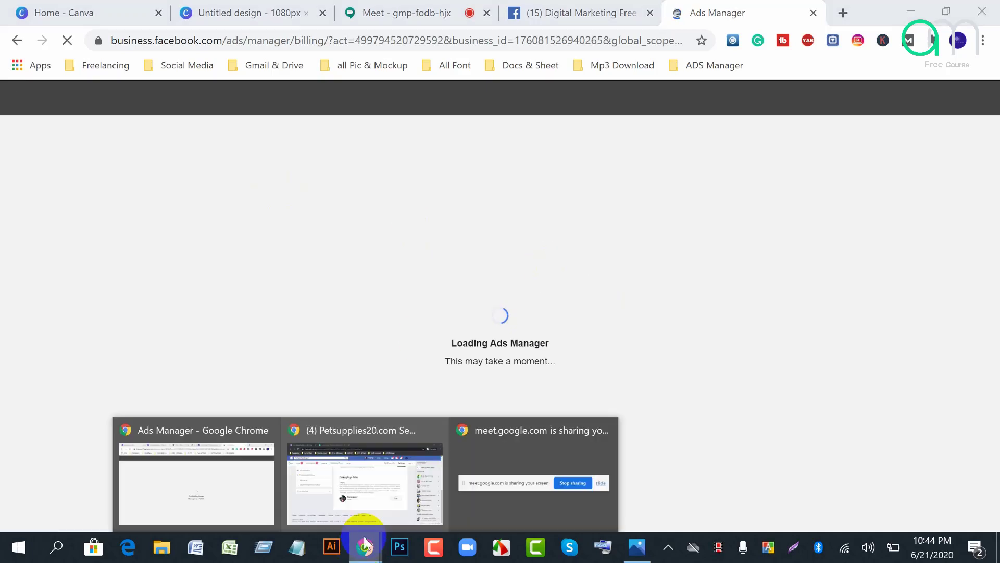
pyautogui.click(413, 499)
pyautogui.click(290, 13)
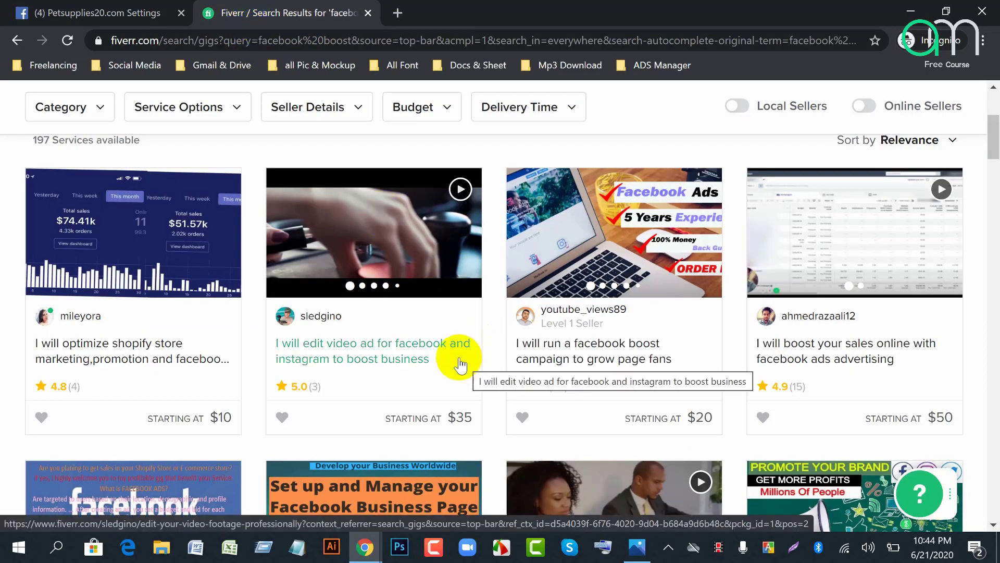
pyautogui.moveTo(365, 547)
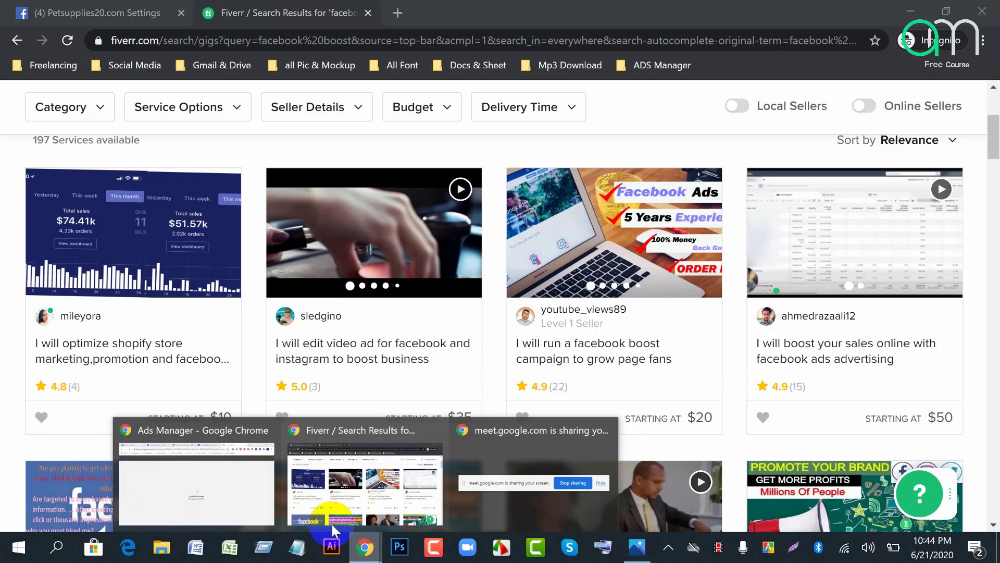
pyautogui.click(353, 497)
pyautogui.click(368, 542)
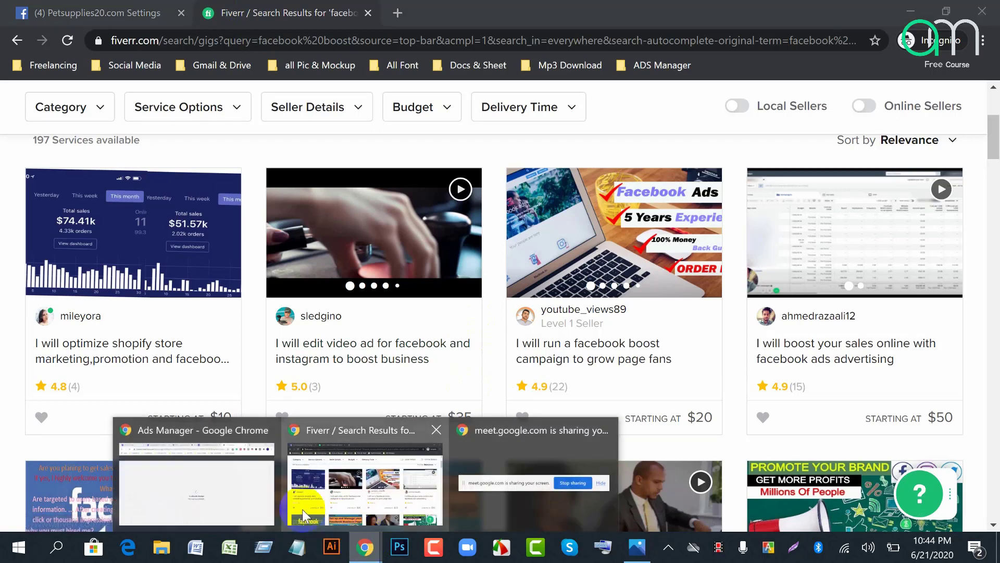
pyautogui.click(245, 496)
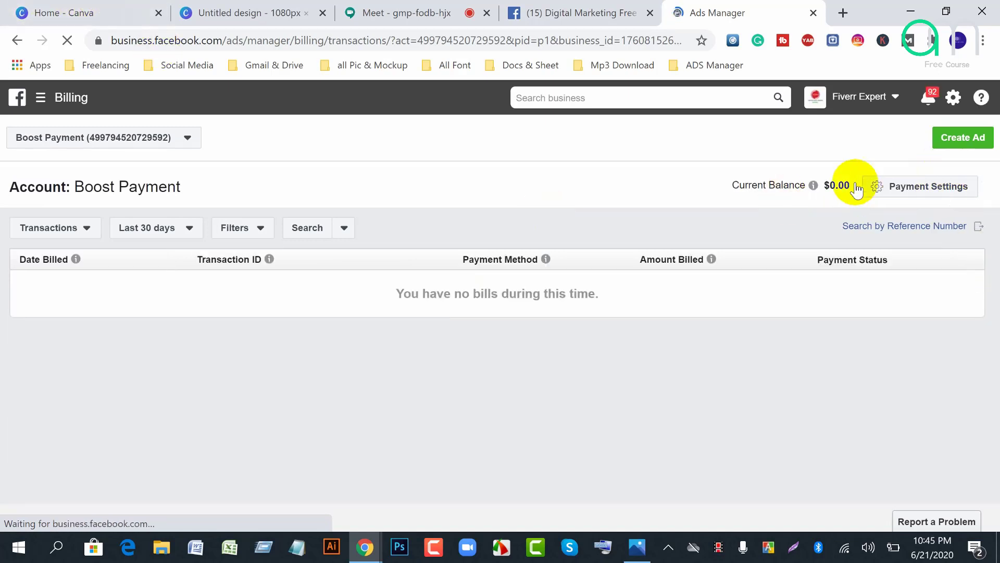
# Step: Switch billing to the personal ad account, highlight its ৳2,059.94 prepaid balance, and open Payment Settings
pyautogui.click(187, 139)
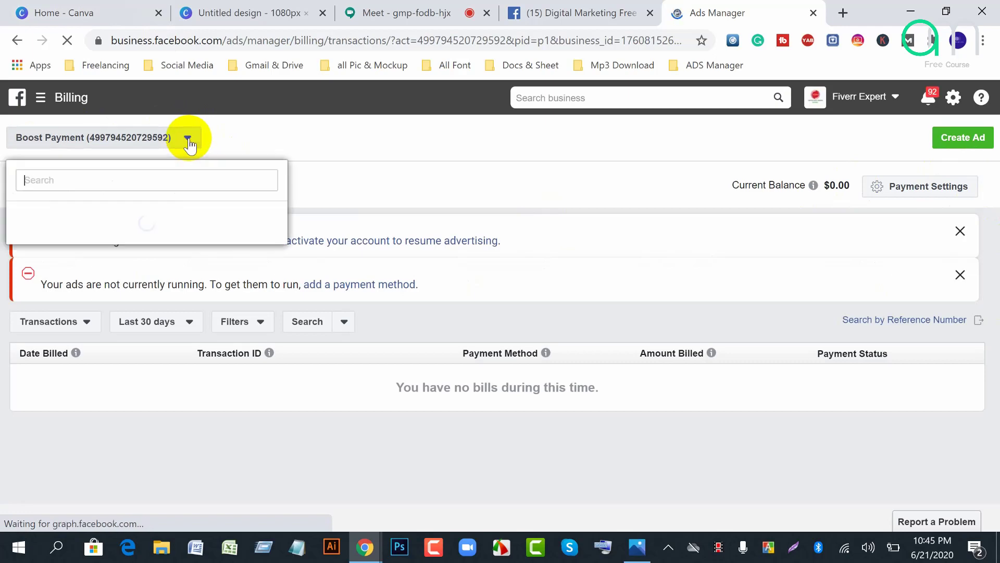
pyautogui.click(49, 245)
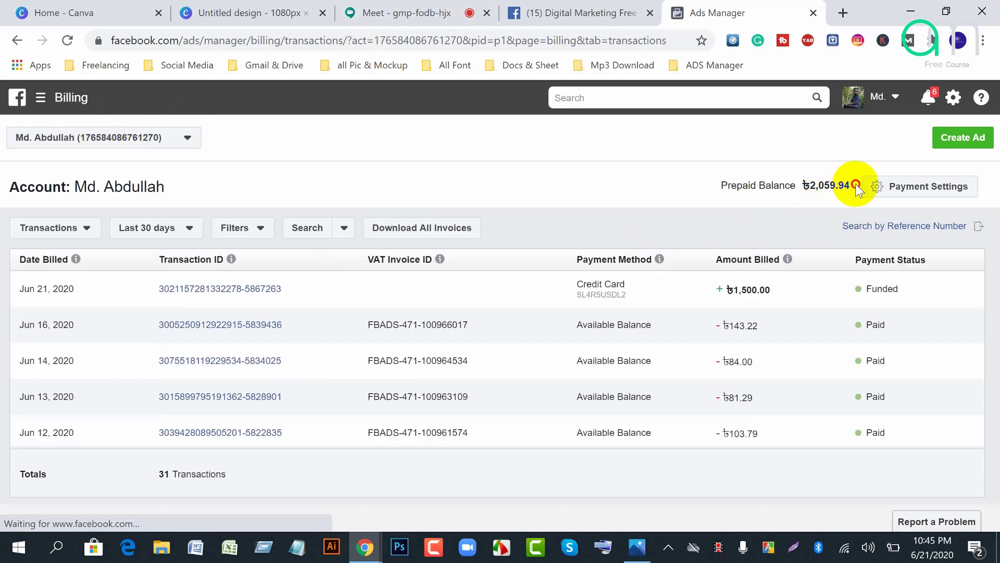
pyautogui.moveTo(857, 187); pyautogui.dragTo(805, 187)
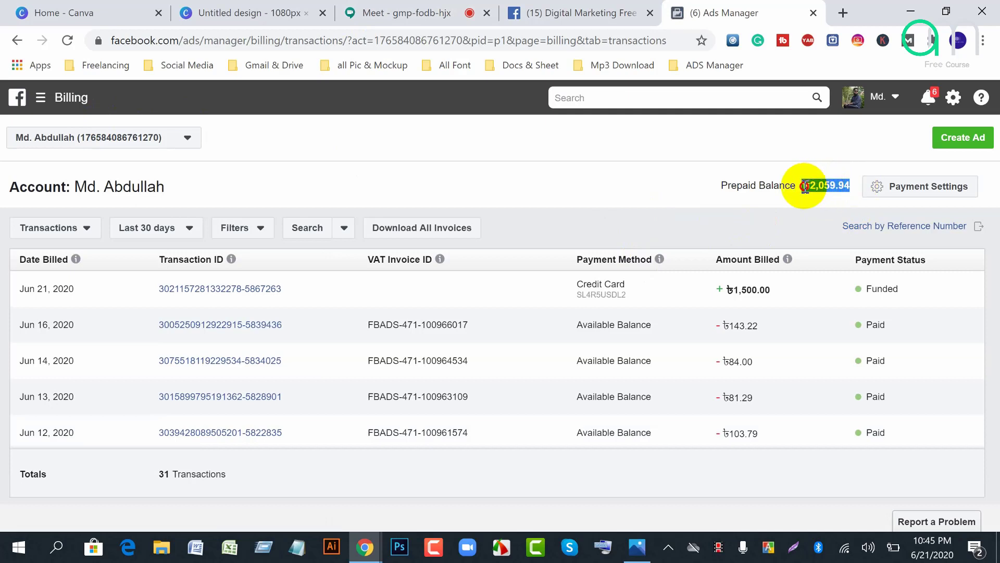
pyautogui.click(538, 180)
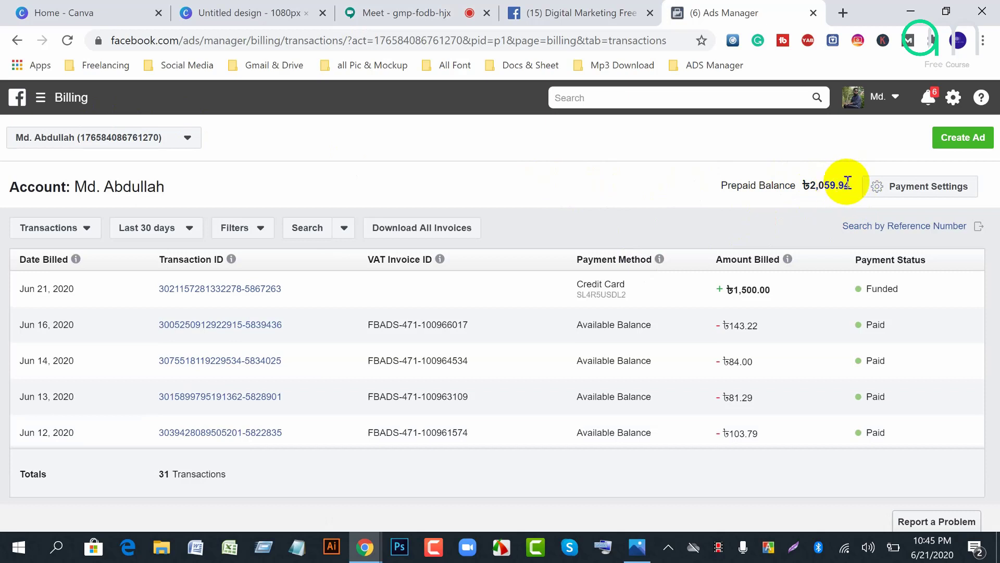
pyautogui.click(898, 190)
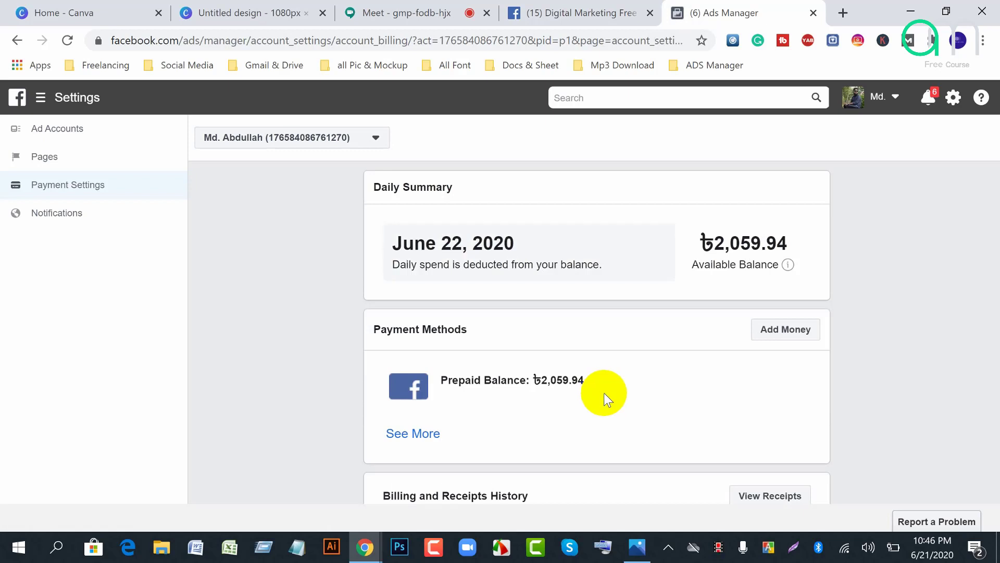
# Step: Highlight the available balance figure on the payment settings page
pyautogui.scroll(-1, 604, 392)
pyautogui.scroll(1, 616, 397)
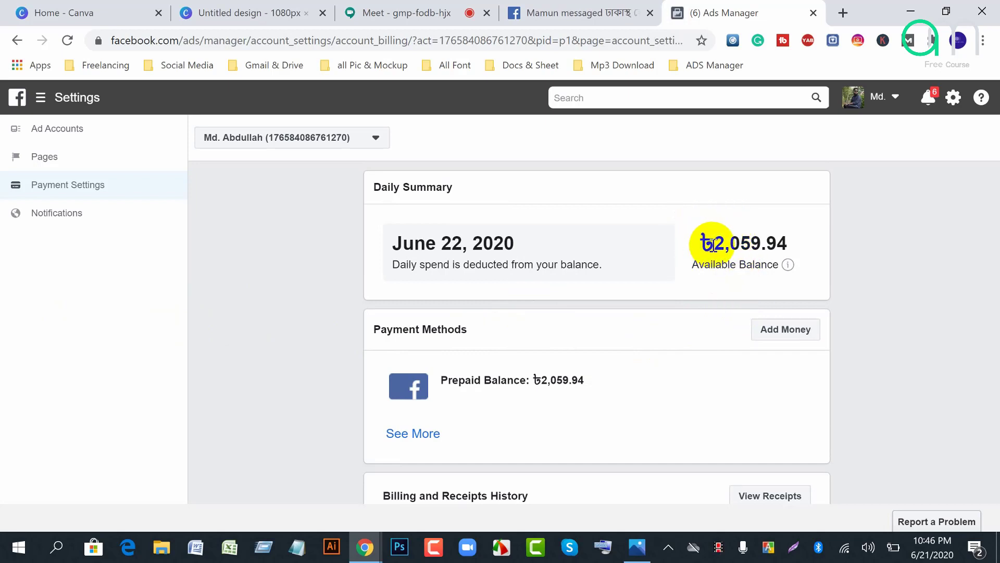
pyautogui.moveTo(713, 244); pyautogui.dragTo(786, 237)
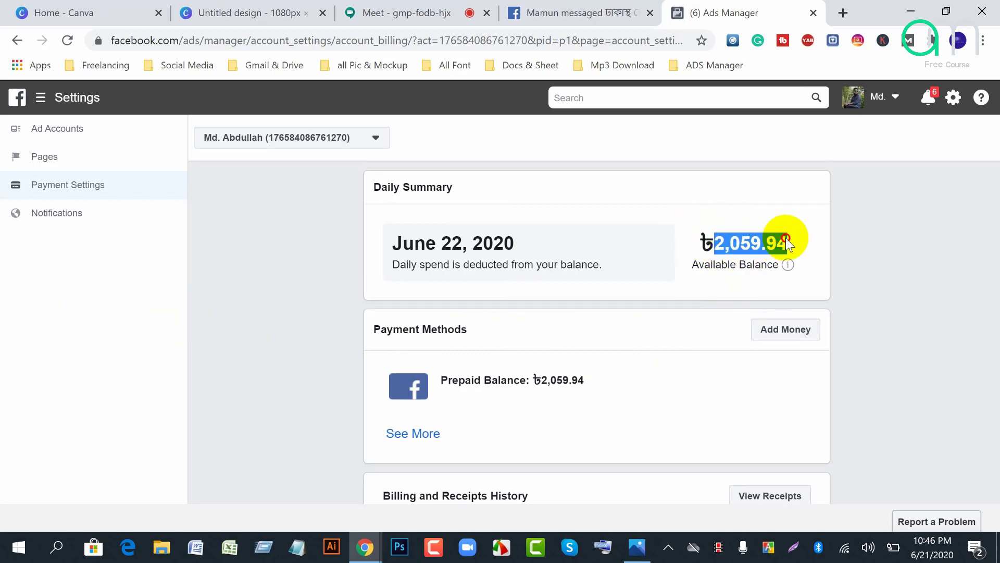
pyautogui.click(811, 215)
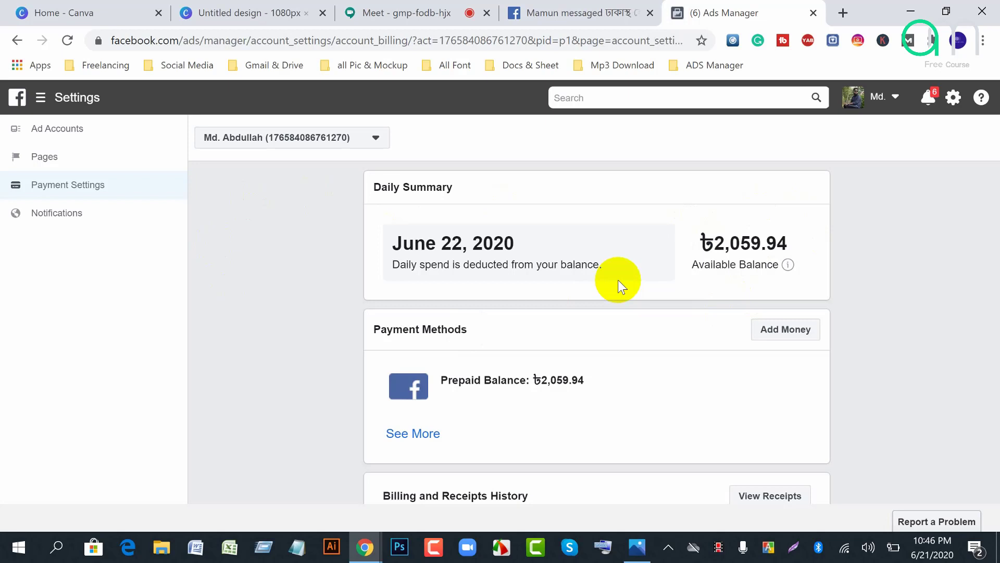
pyautogui.scroll(-1, 498, 281)
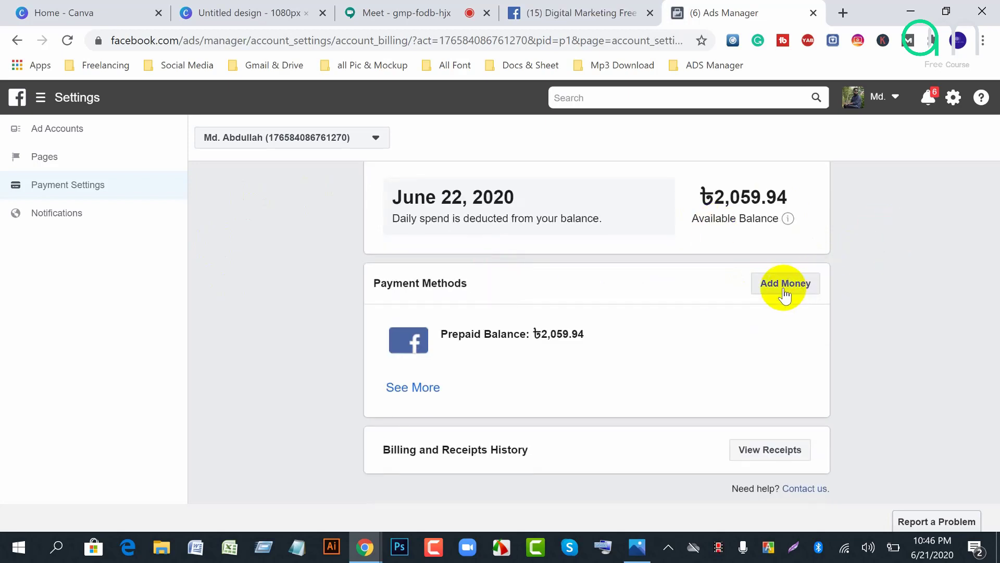
# Step: Show the full Ads Manager tools list, then return to the Google Meet call
pyautogui.click(42, 101)
pyautogui.click(41, 101)
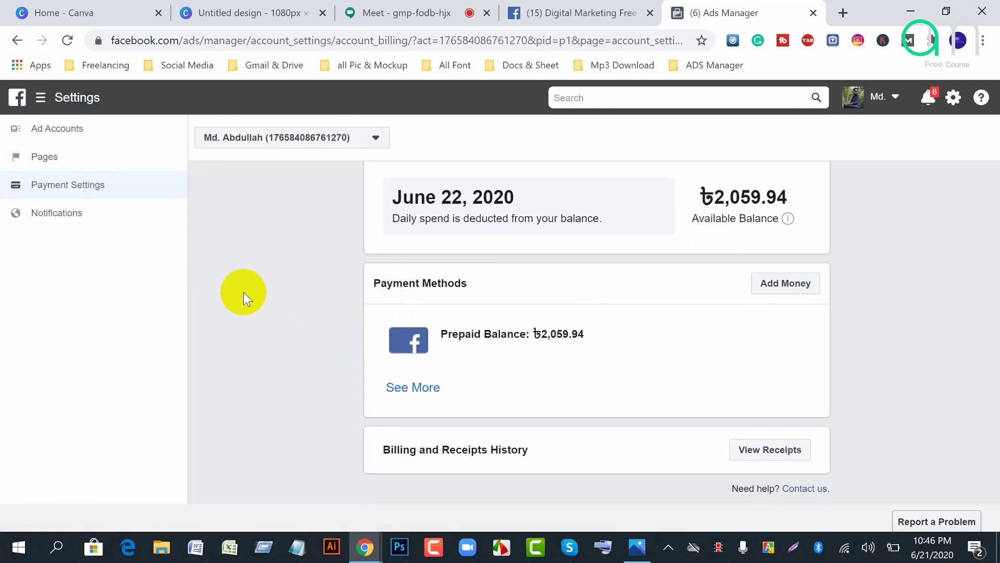
pyautogui.click(41, 100)
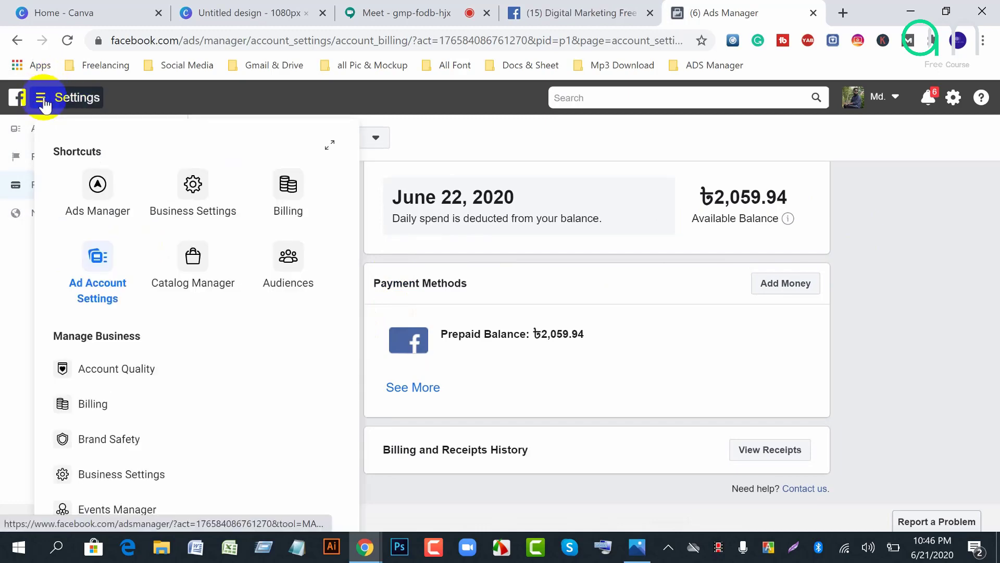
pyautogui.scroll(-8, 213, 402)
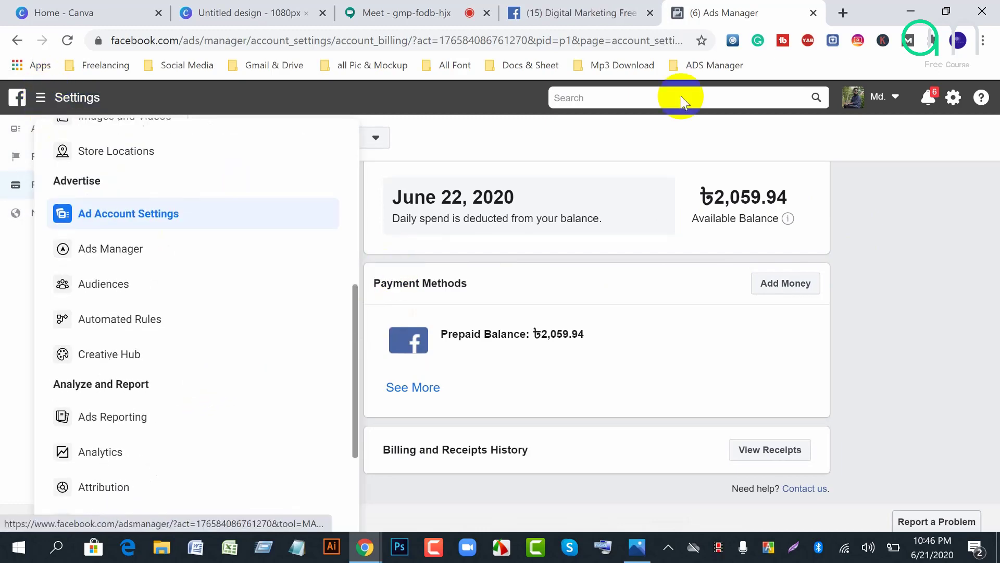
pyautogui.click(368, 12)
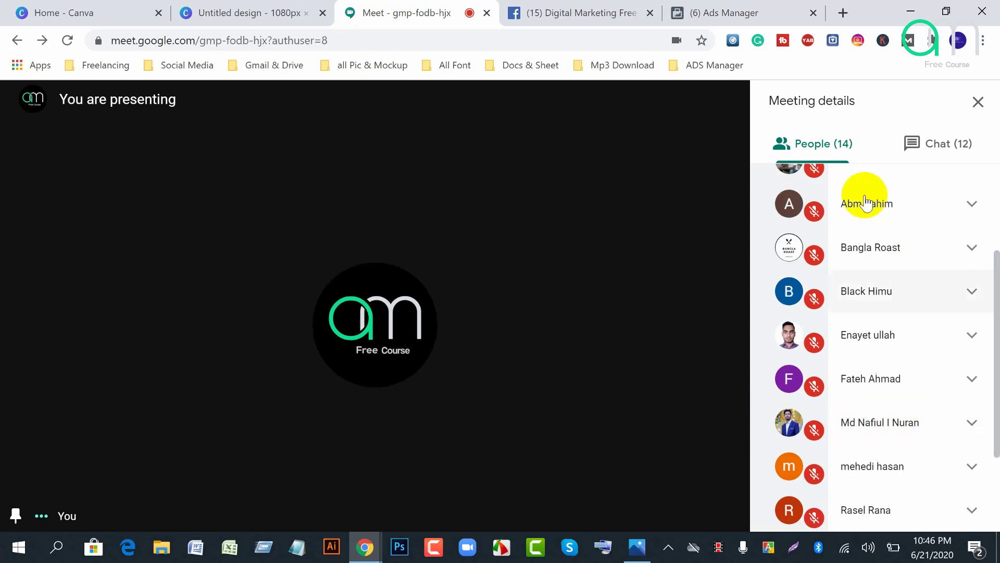
pyautogui.scroll(-3, 915, 406)
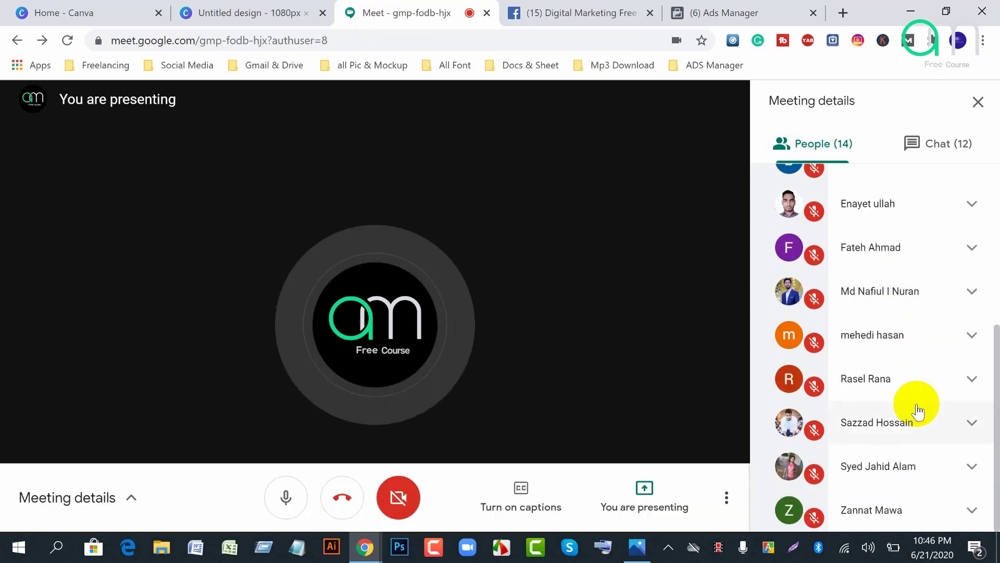
pyautogui.scroll(5, 917, 410)
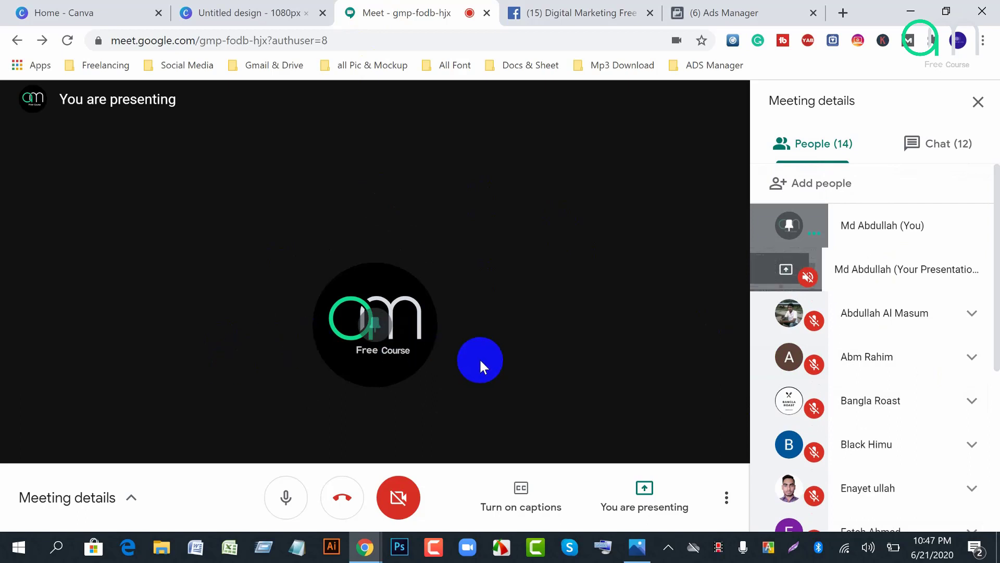
pyautogui.scroll(-5, 866, 415)
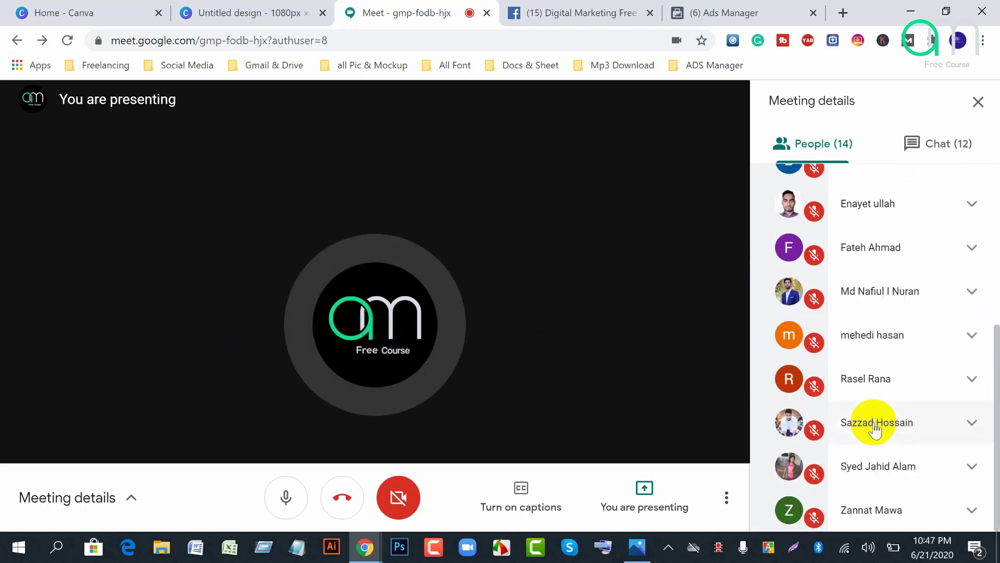
pyautogui.scroll(5, 873, 424)
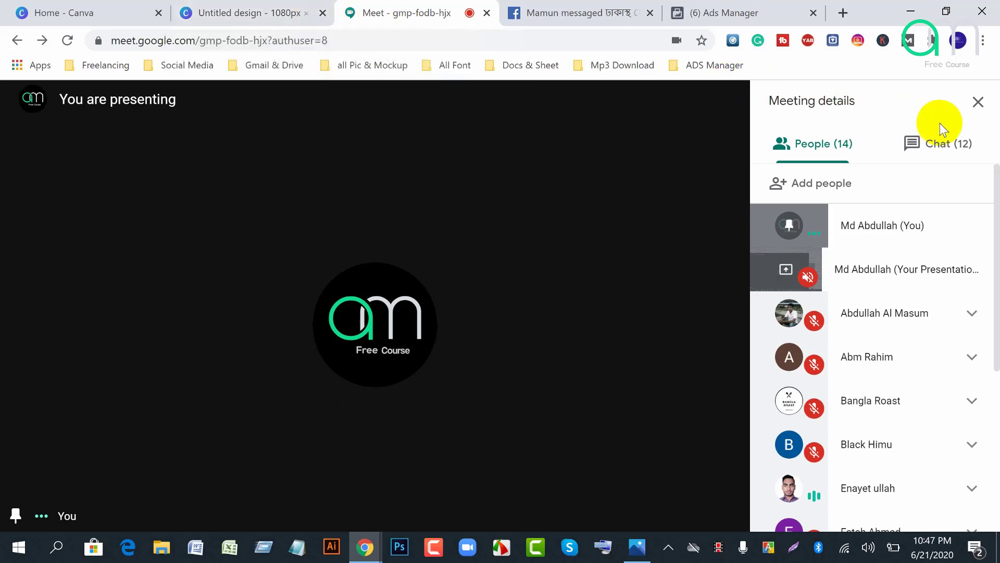
pyautogui.scroll(-5, 874, 433)
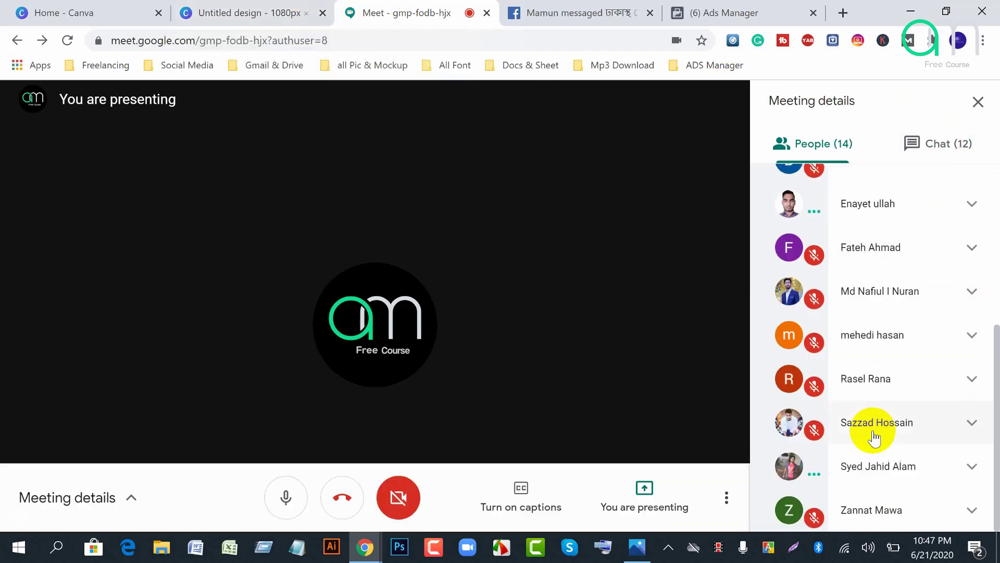
pyautogui.scroll(5, 916, 464)
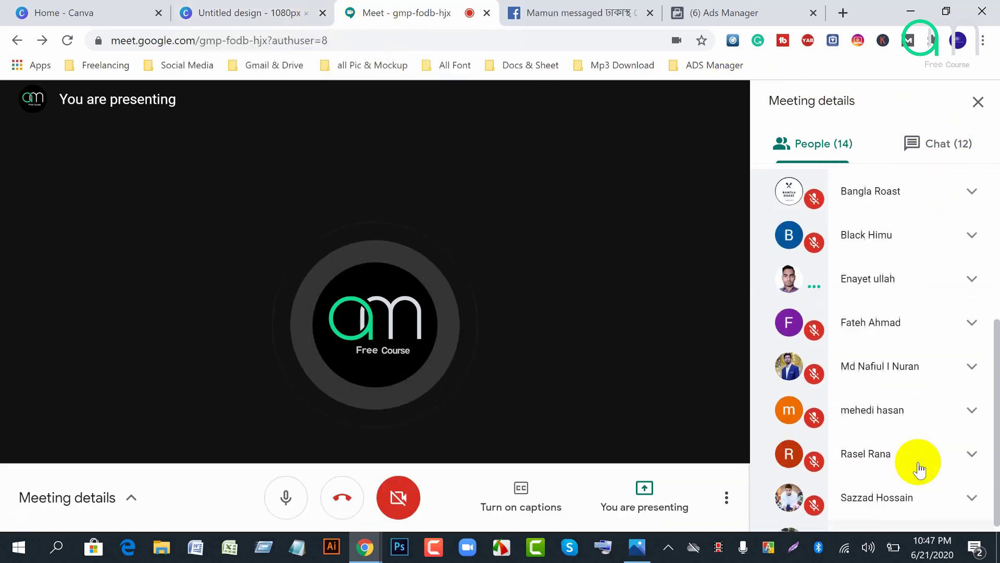